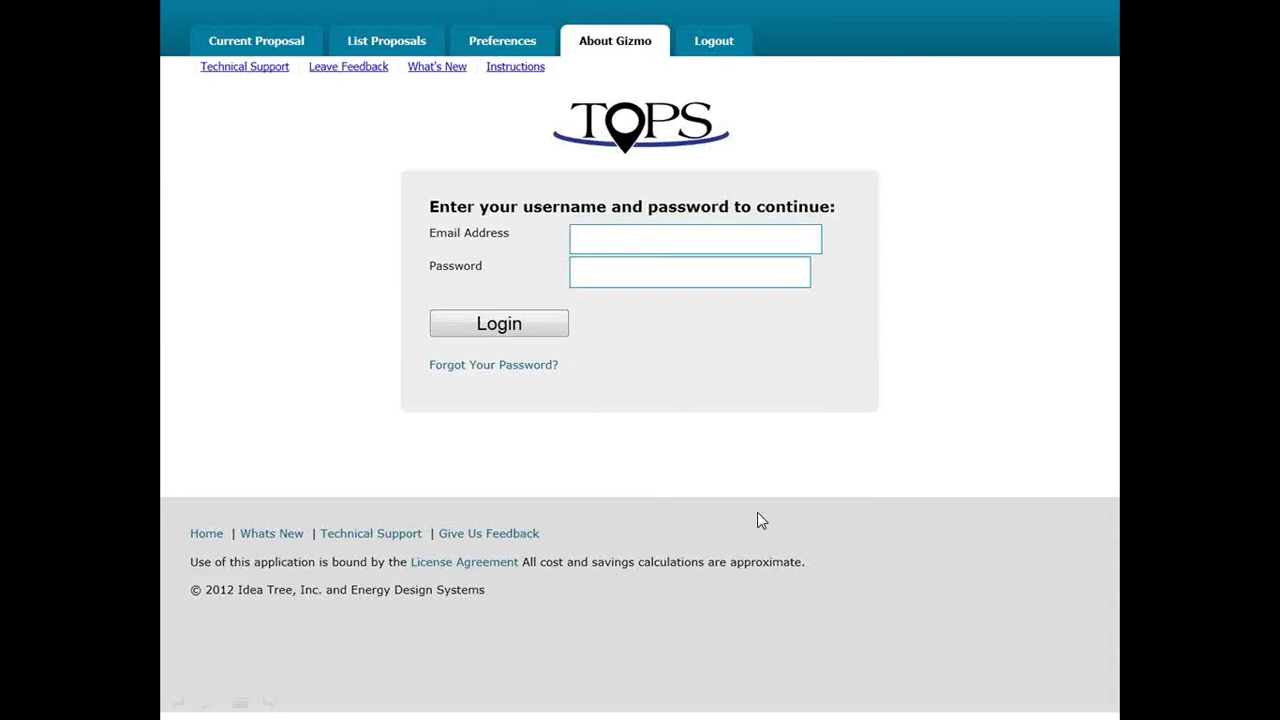
Exit the PowerPoint slideshow and bring the Virtual HVAC login page forward in Internet Explorer.
key("Escape")
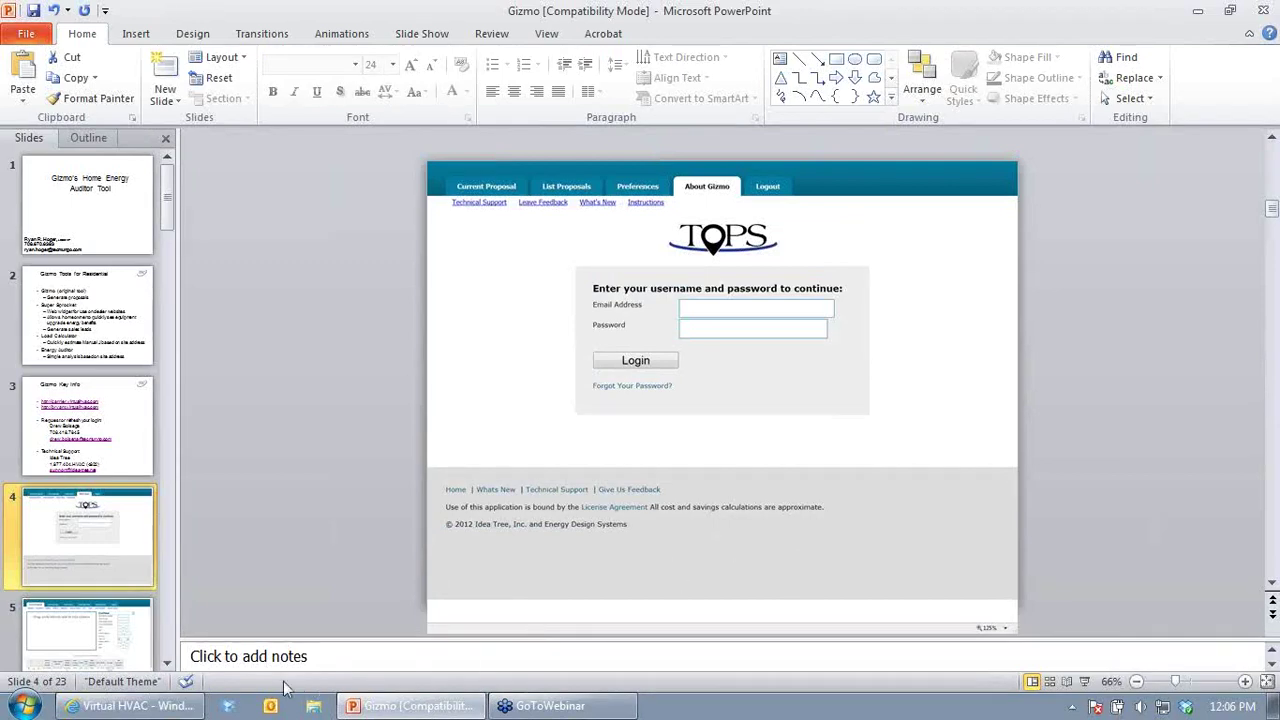
left_click(135, 706)
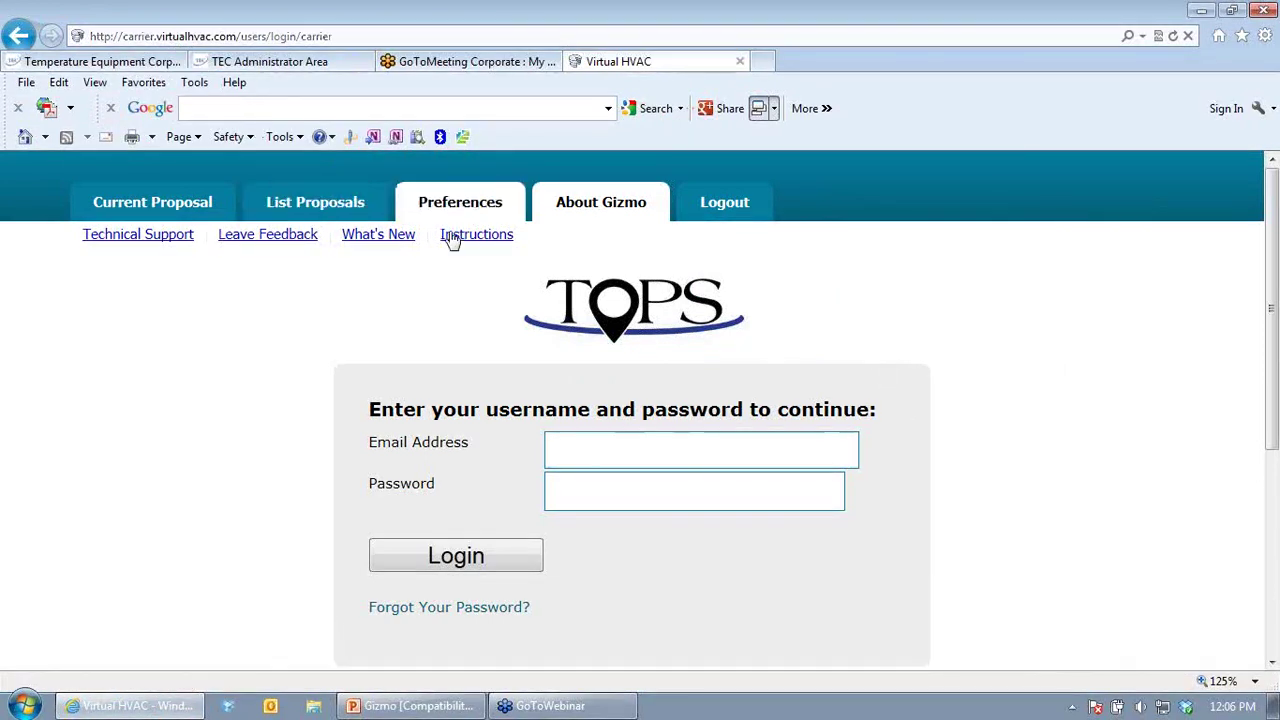
Sign in to Virtual HVAC with the saved email login, then choose the Carrier equipment line.
left_click(580, 447)
type("r")
key("Down")
key("Return")
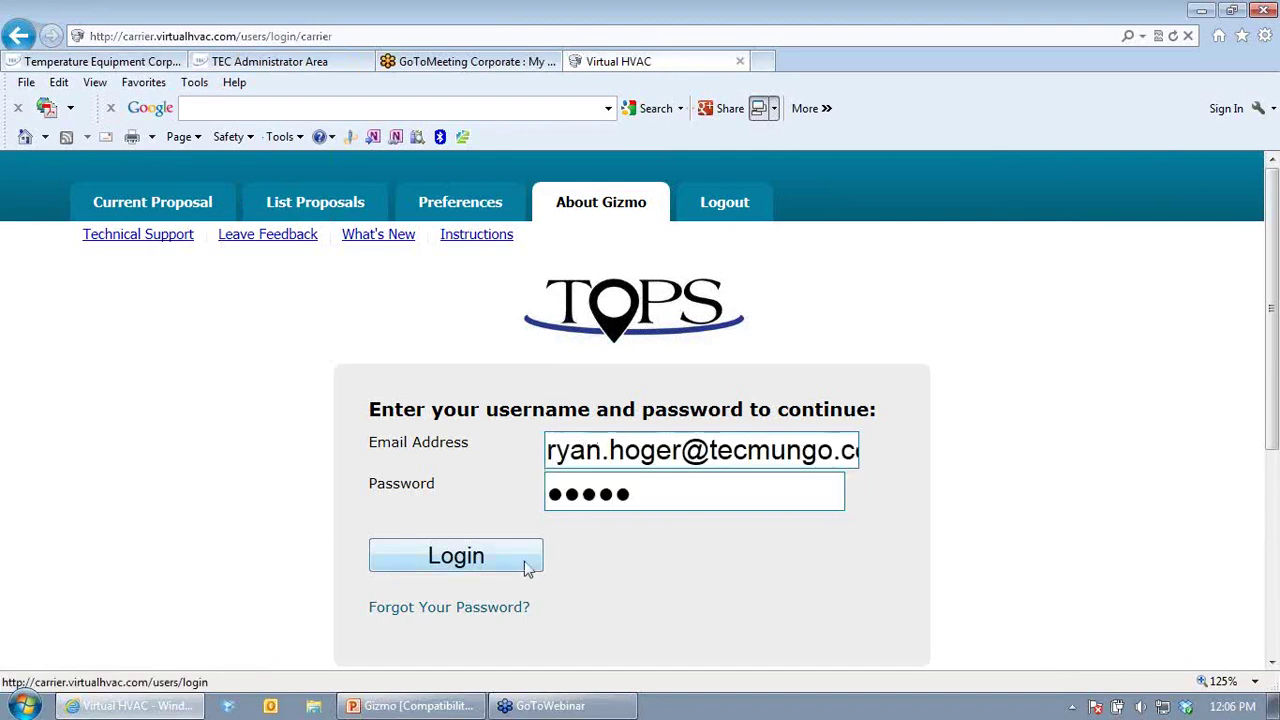
left_click(503, 568)
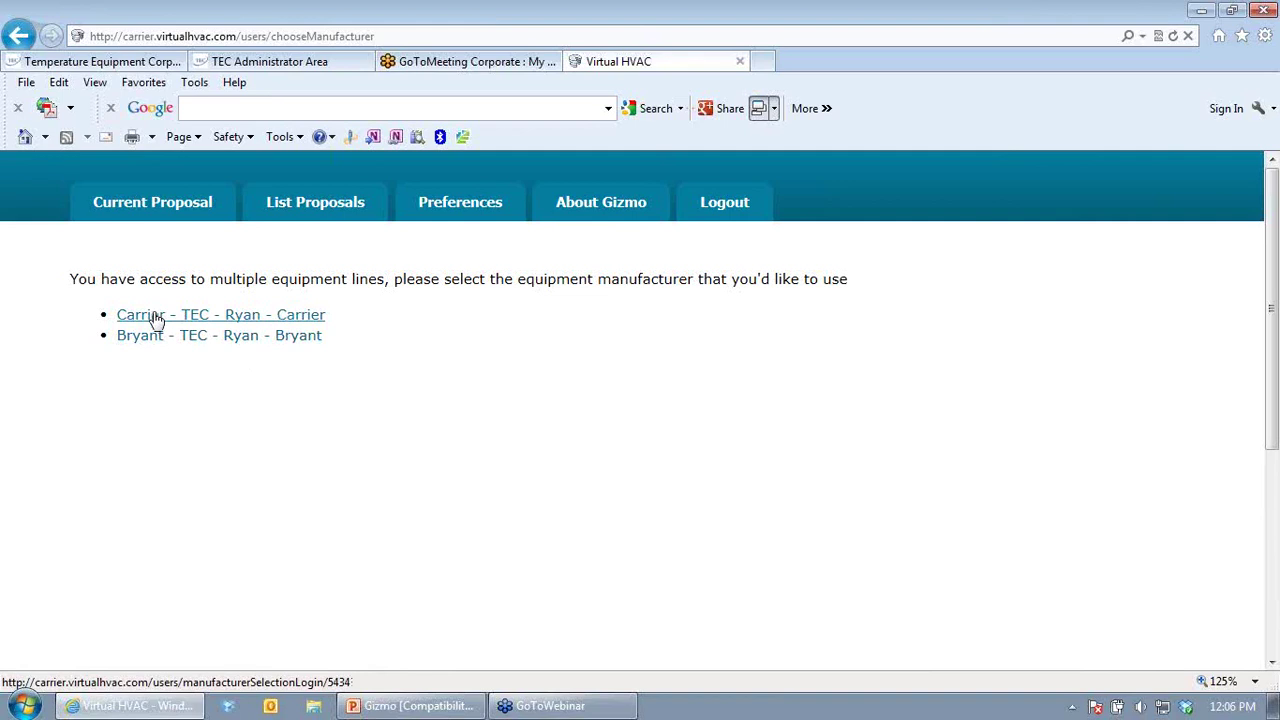
left_click(150, 318)
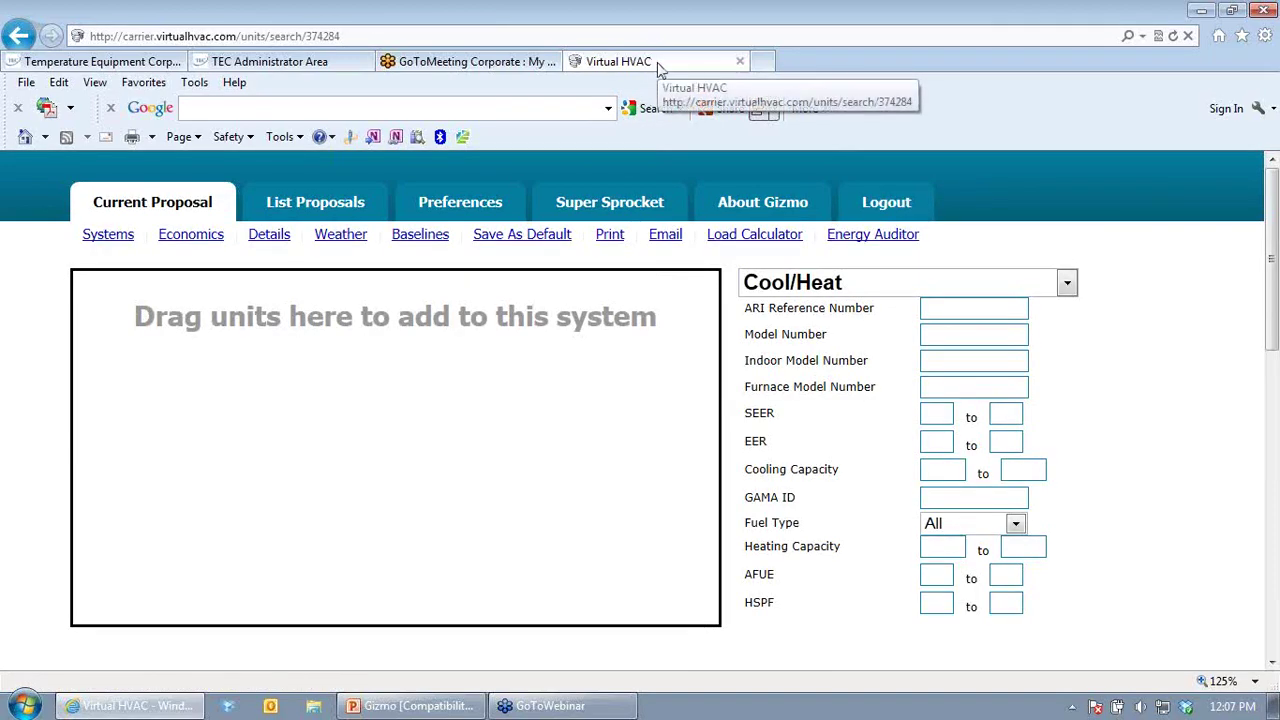
Select the page address and scroll down the Carrier Current Proposal page toward the results table.
left_click(390, 35)
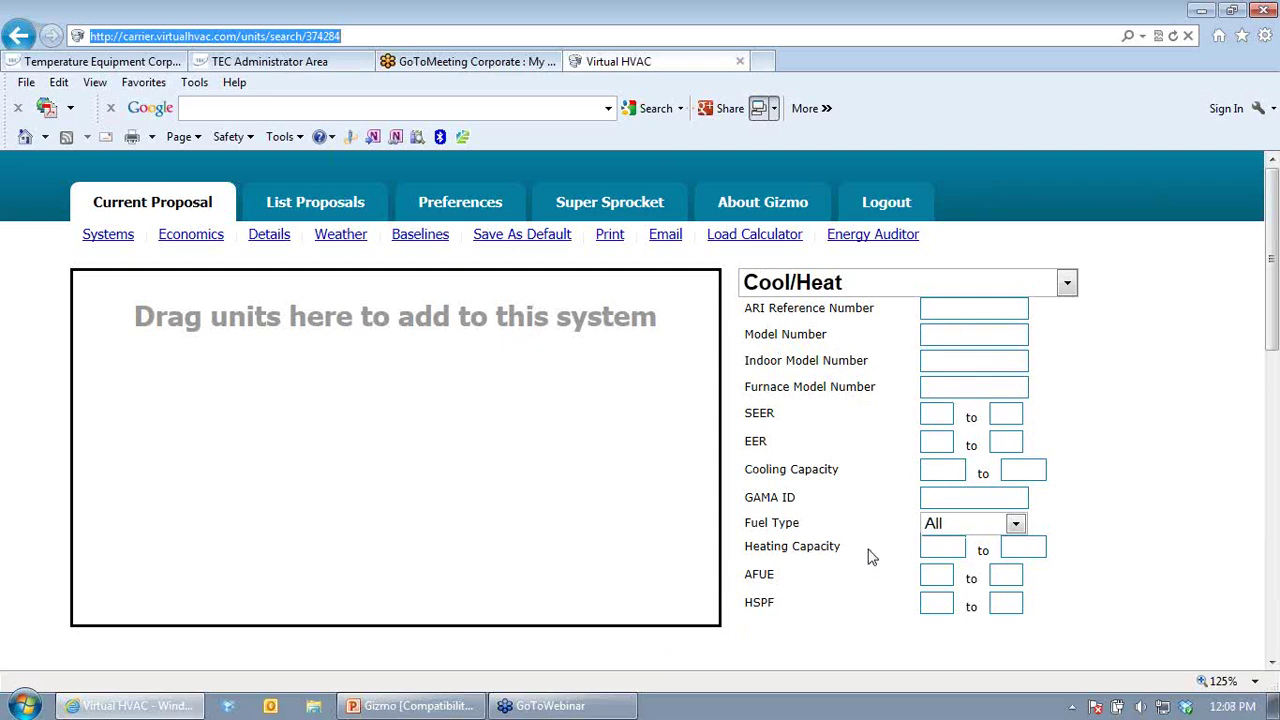
mouse_move(1272, 345)
left_mouse_down()
mouse_move(1268, 491)
mouse_move(1270, 326)
left_mouse_up()
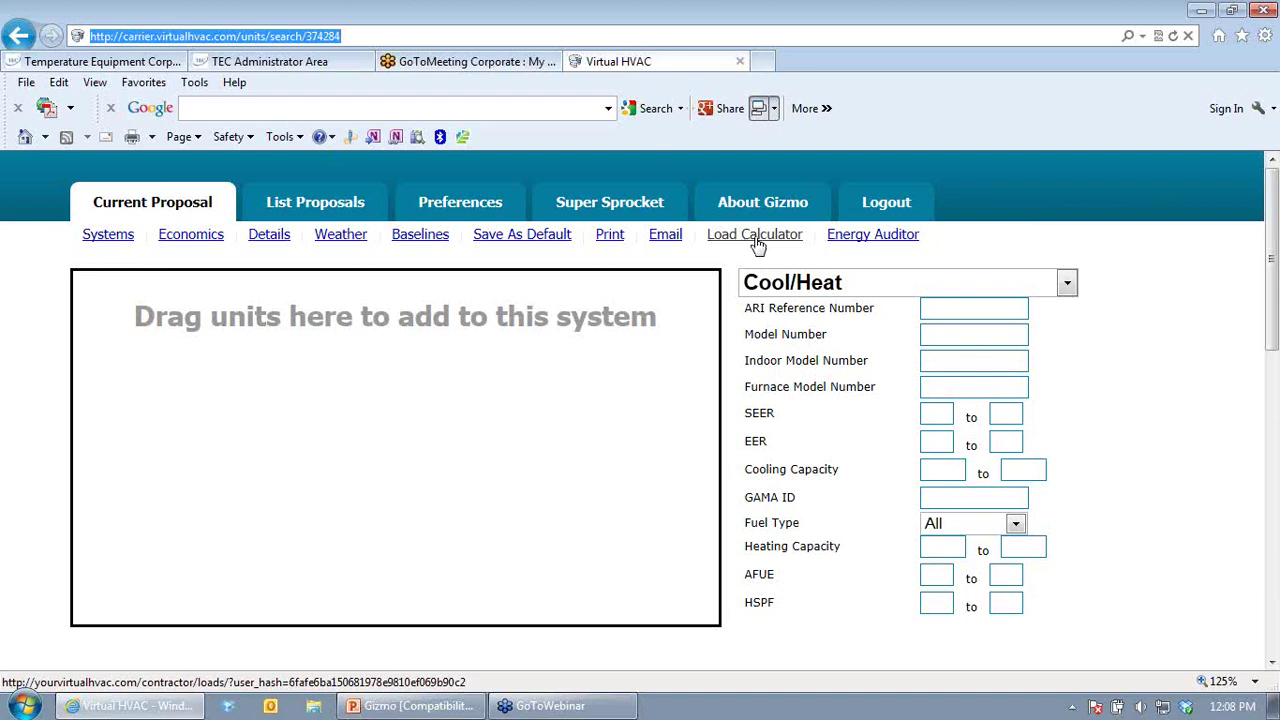
Open the Designstar Energy Auditor login and fill in the saved user ID and password.
left_click(871, 238)
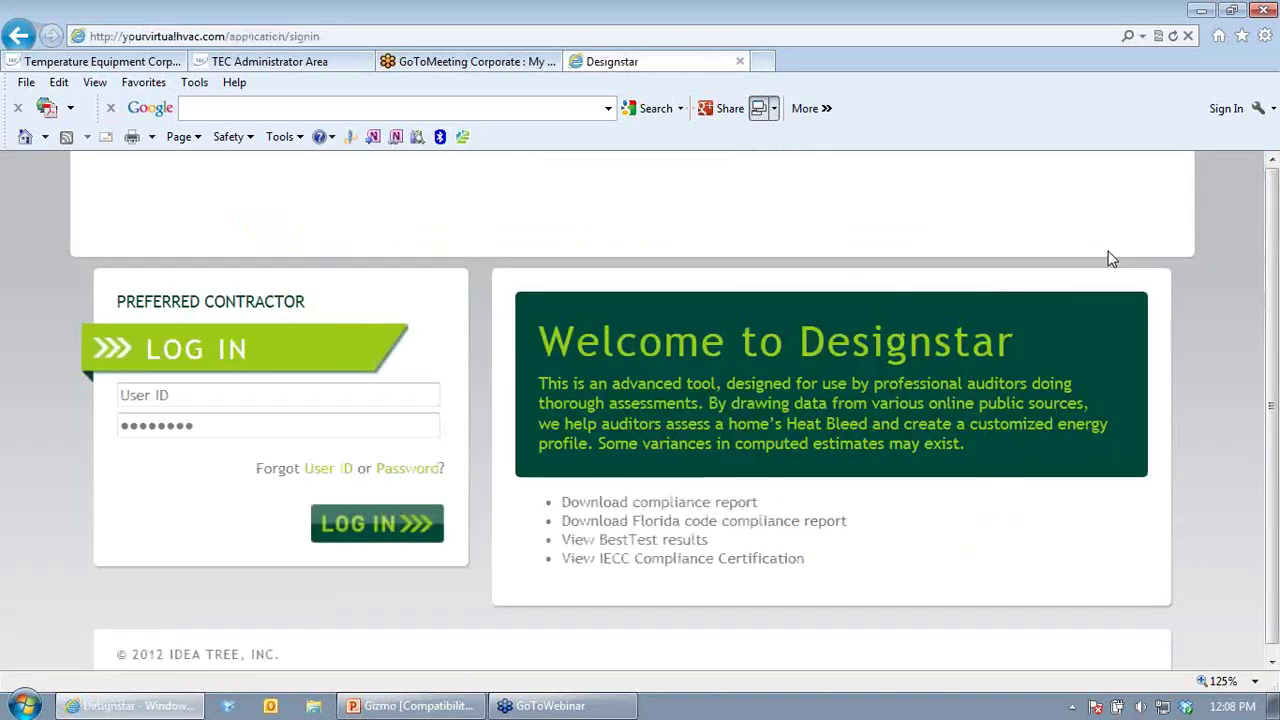
left_click(202, 398)
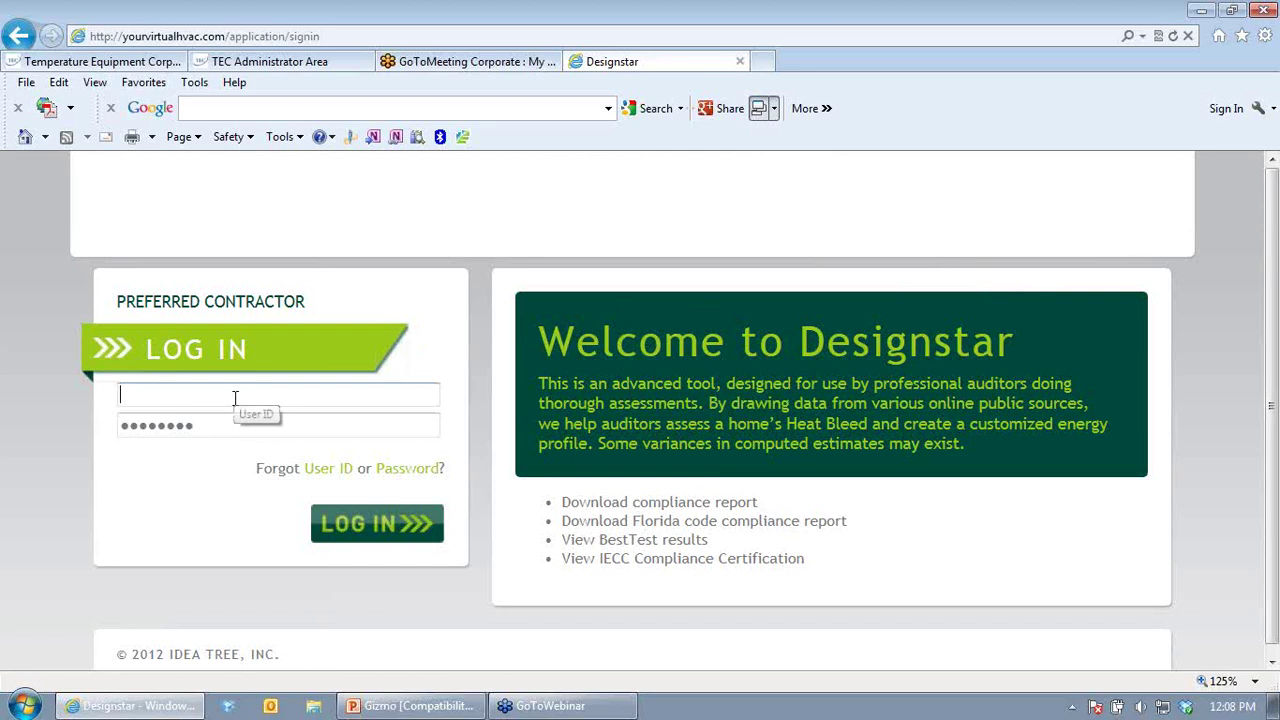
type("ry")
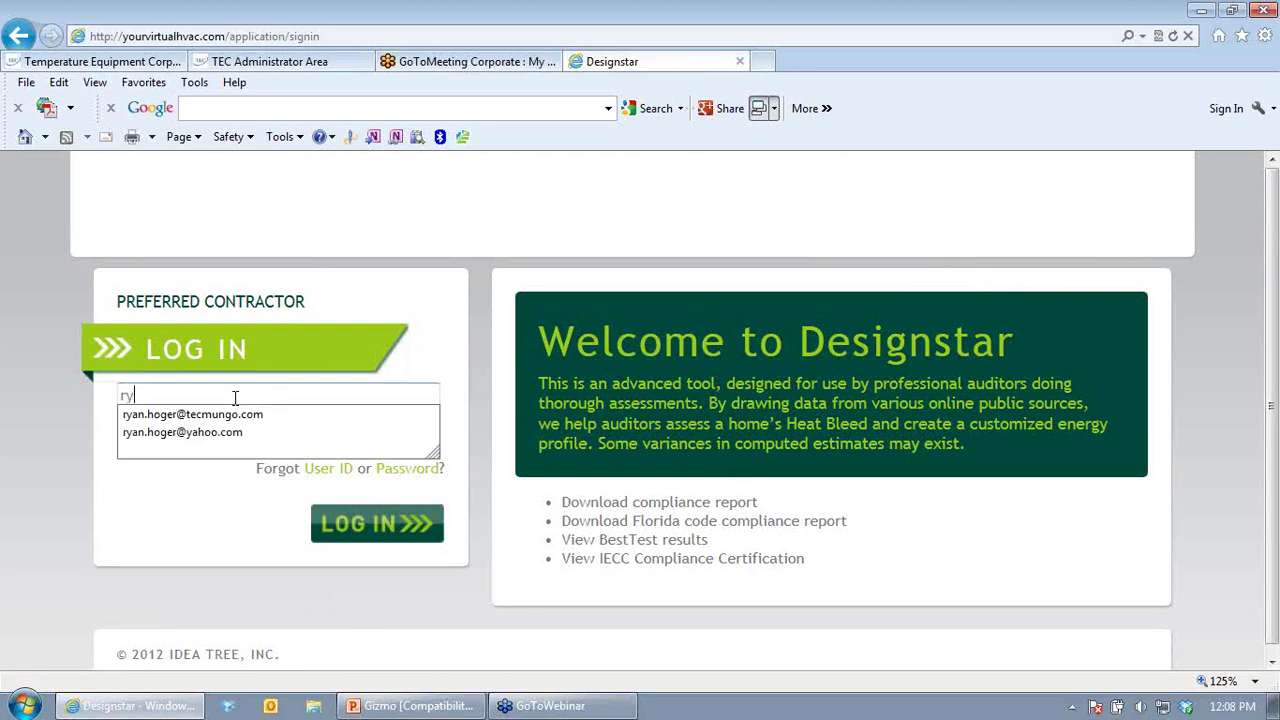
left_click(228, 414)
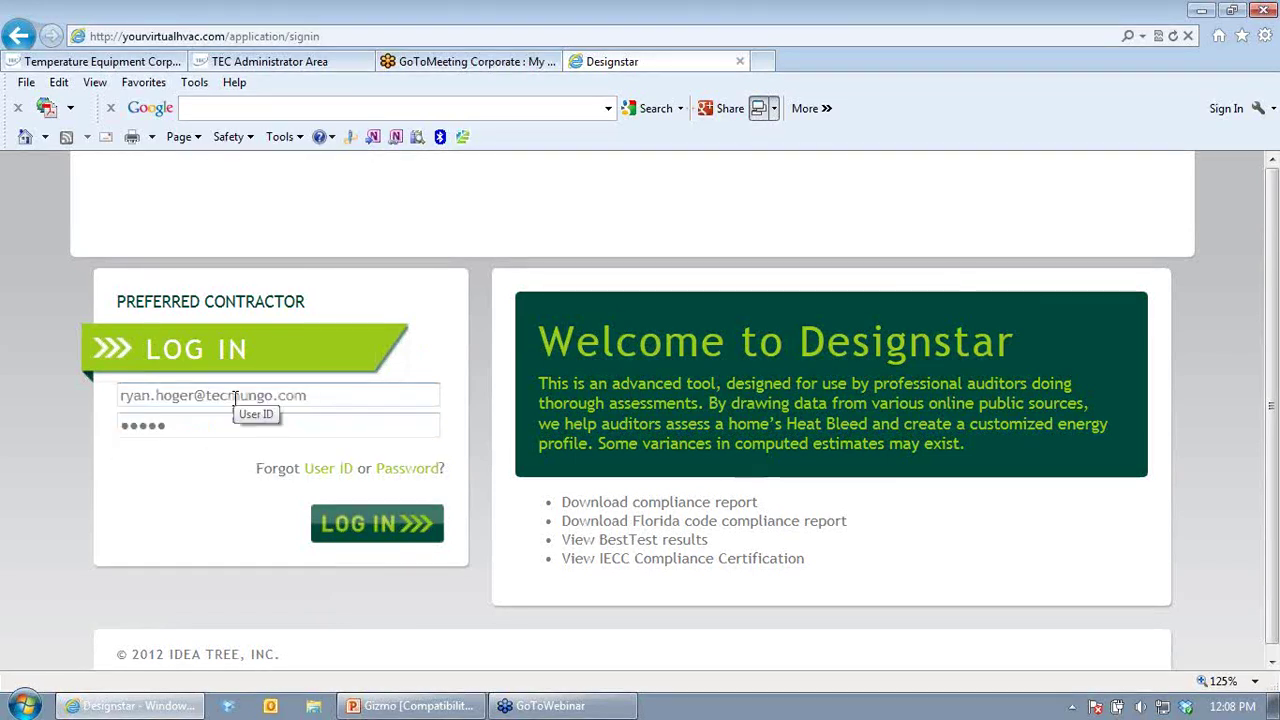
left_click(222, 427)
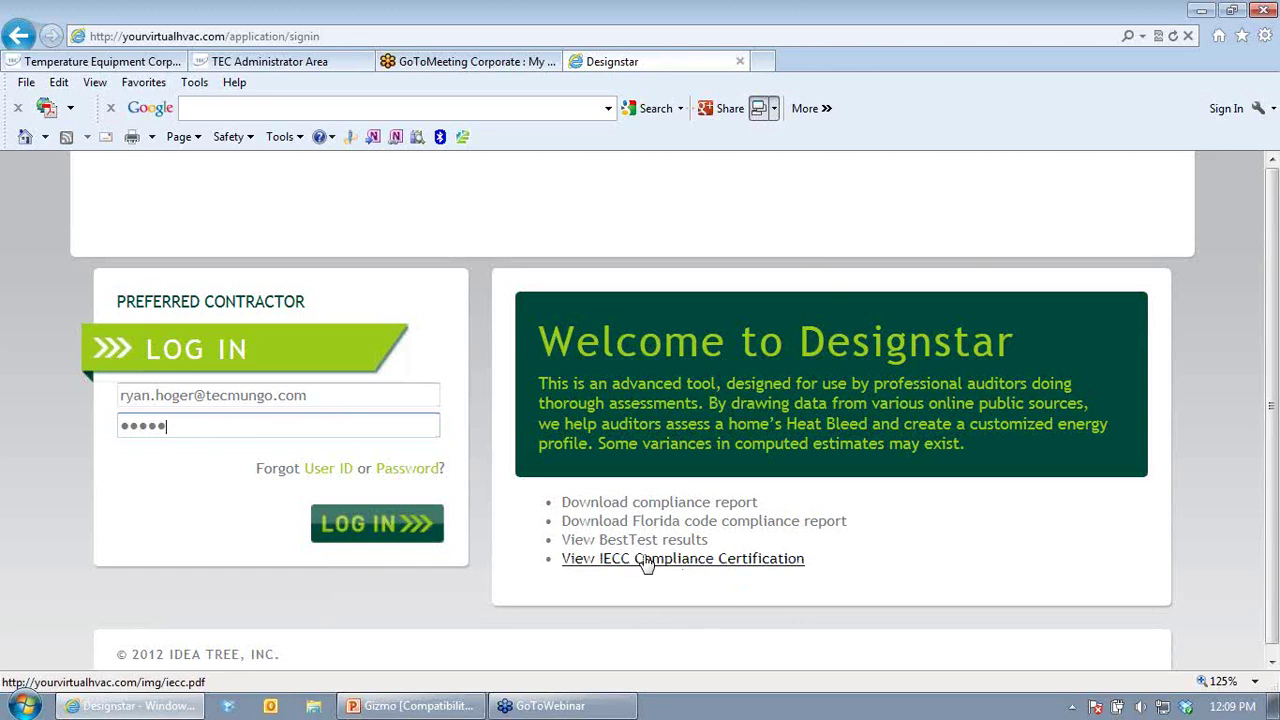
Log in to Designstar and select the Carrier product line account.
left_click(376, 530)
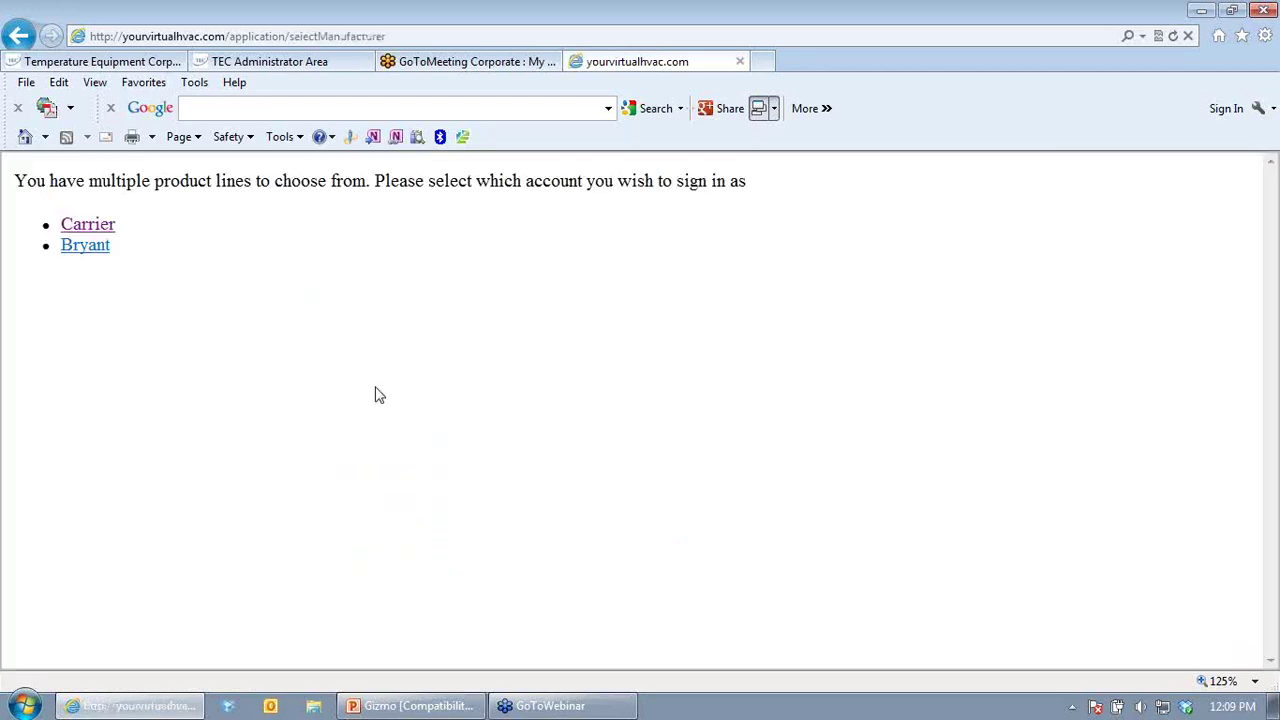
left_click(82, 224)
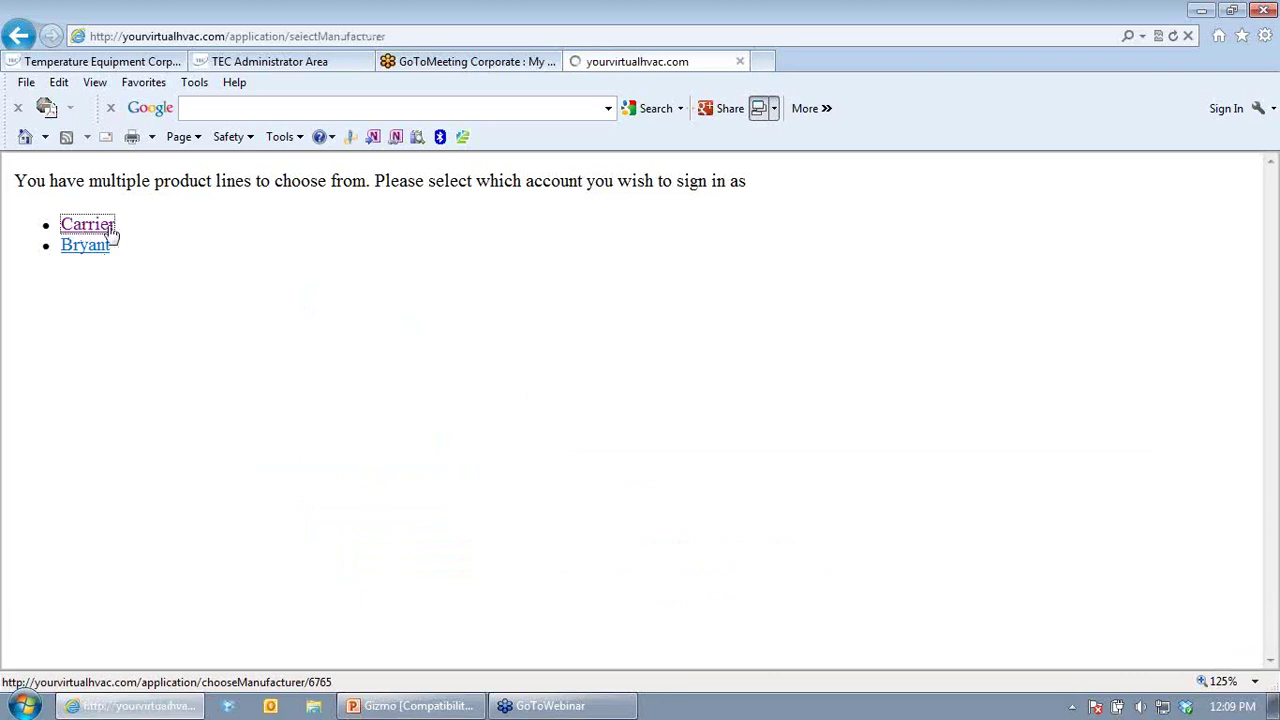
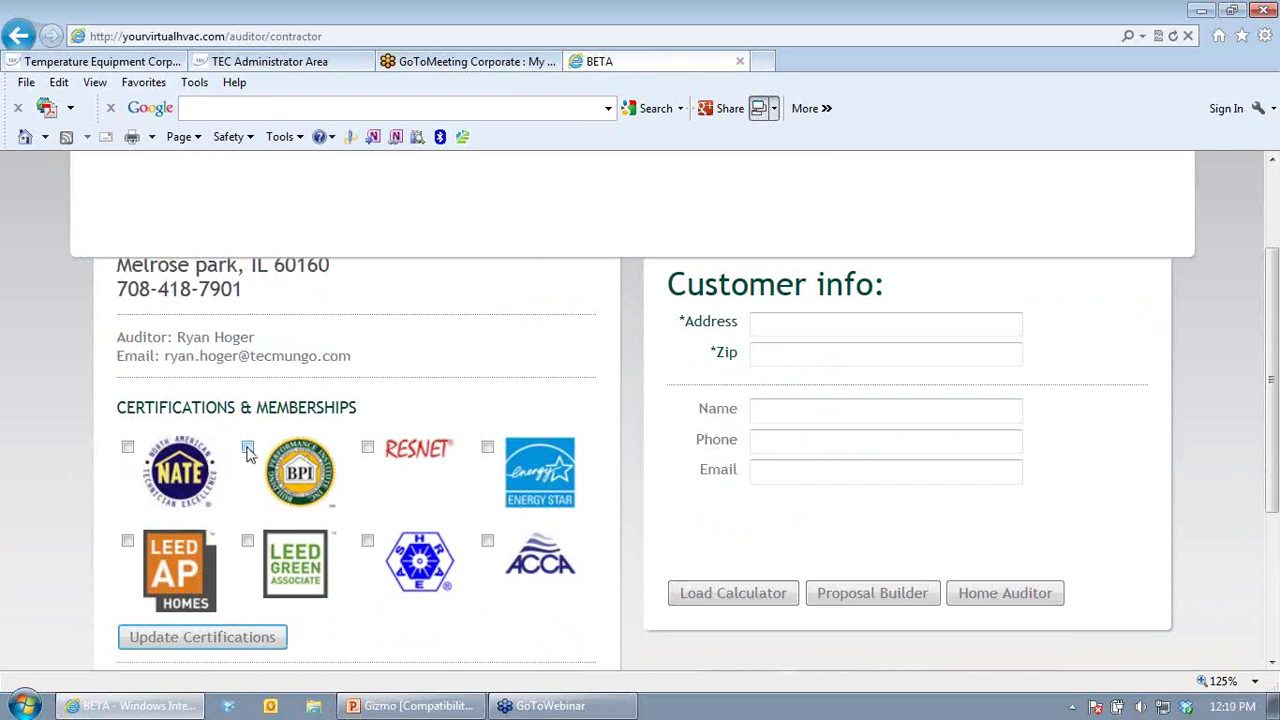
Leave BPI unchecked, check LEED Green Associate and ASHRAE, and update the certifications.
left_click(248, 448)
left_click(249, 449)
left_click(247, 541)
left_click(367, 541)
left_click(250, 640)
scroll(451, 571, "up", 2)
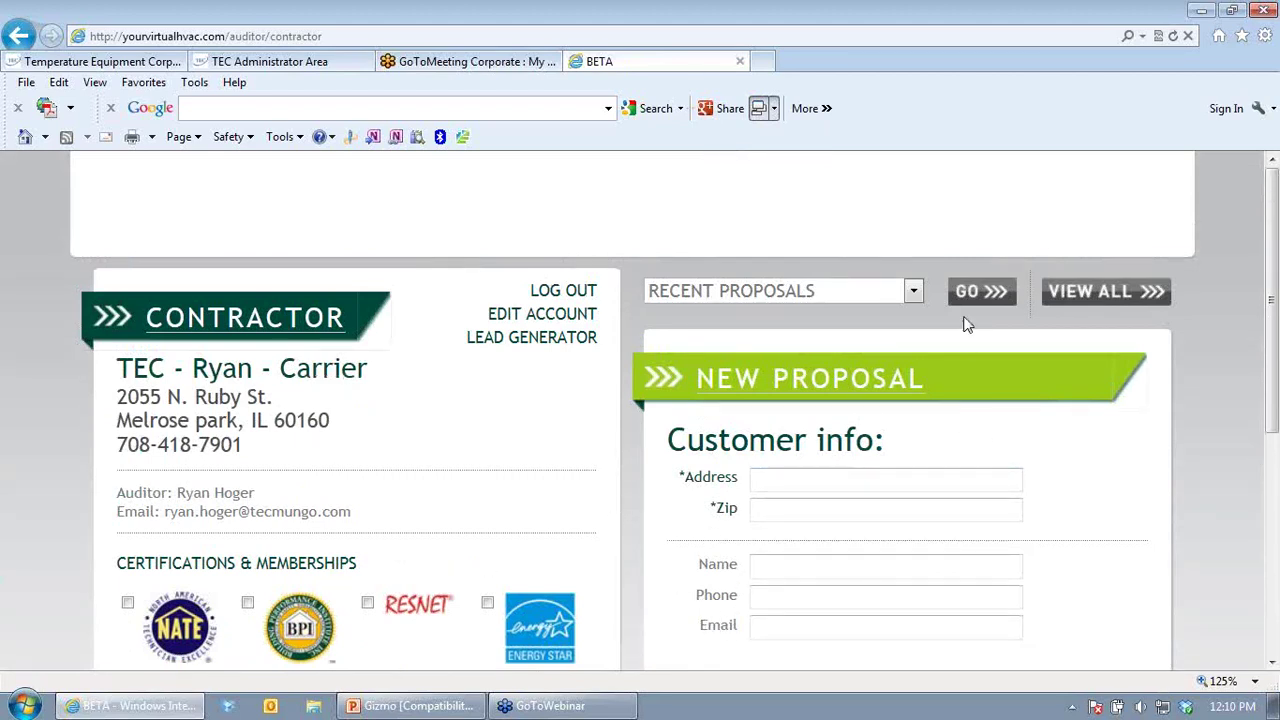
left_click(914, 293)
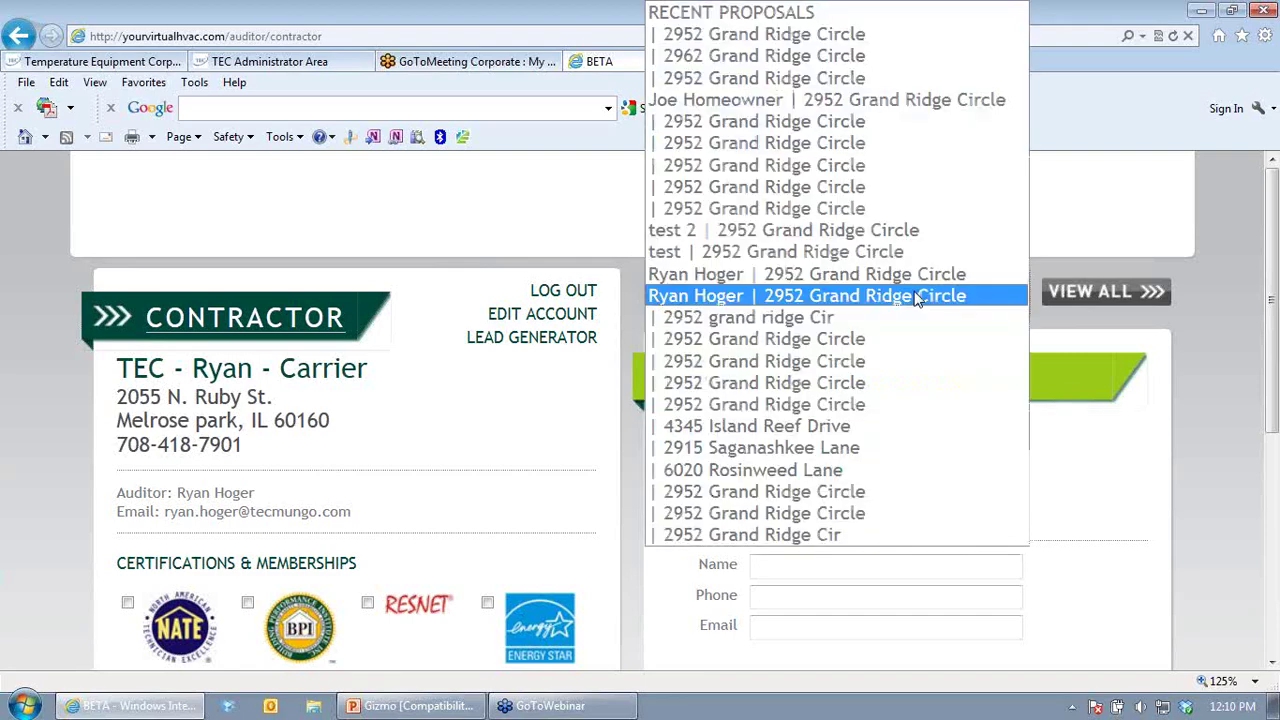
left_click(1208, 358)
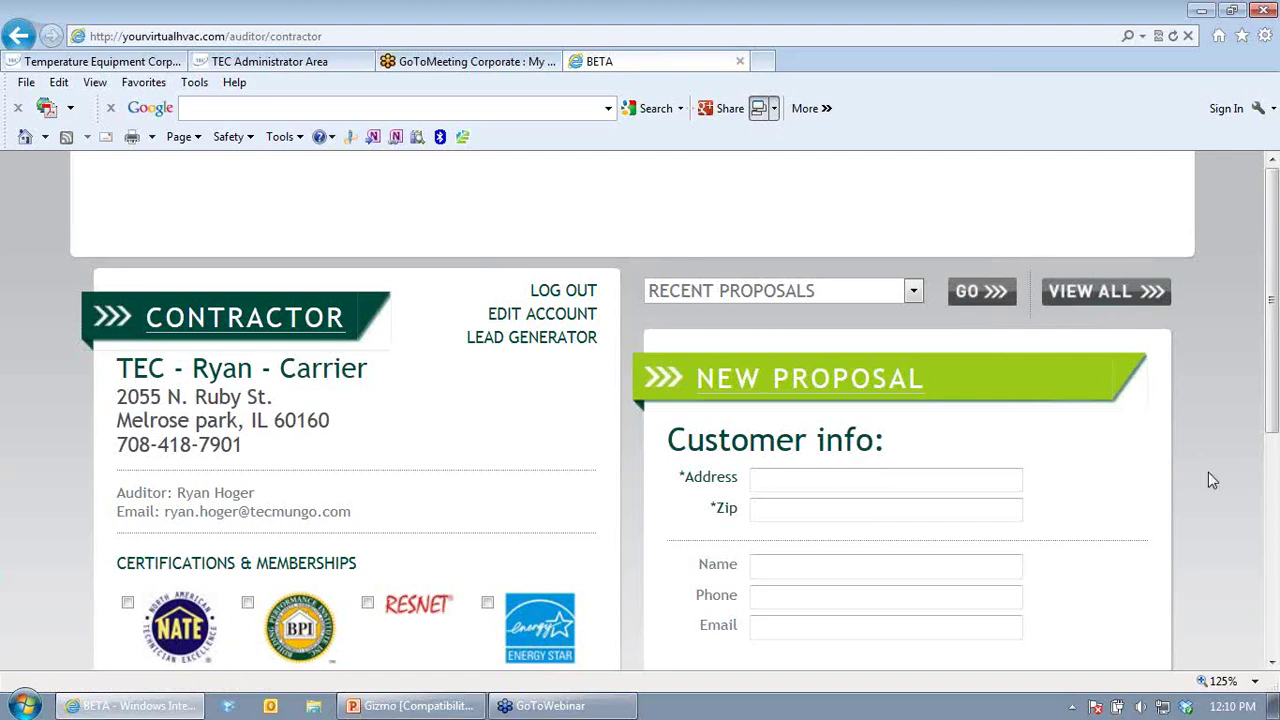
scroll(1203, 476, "down", 3)
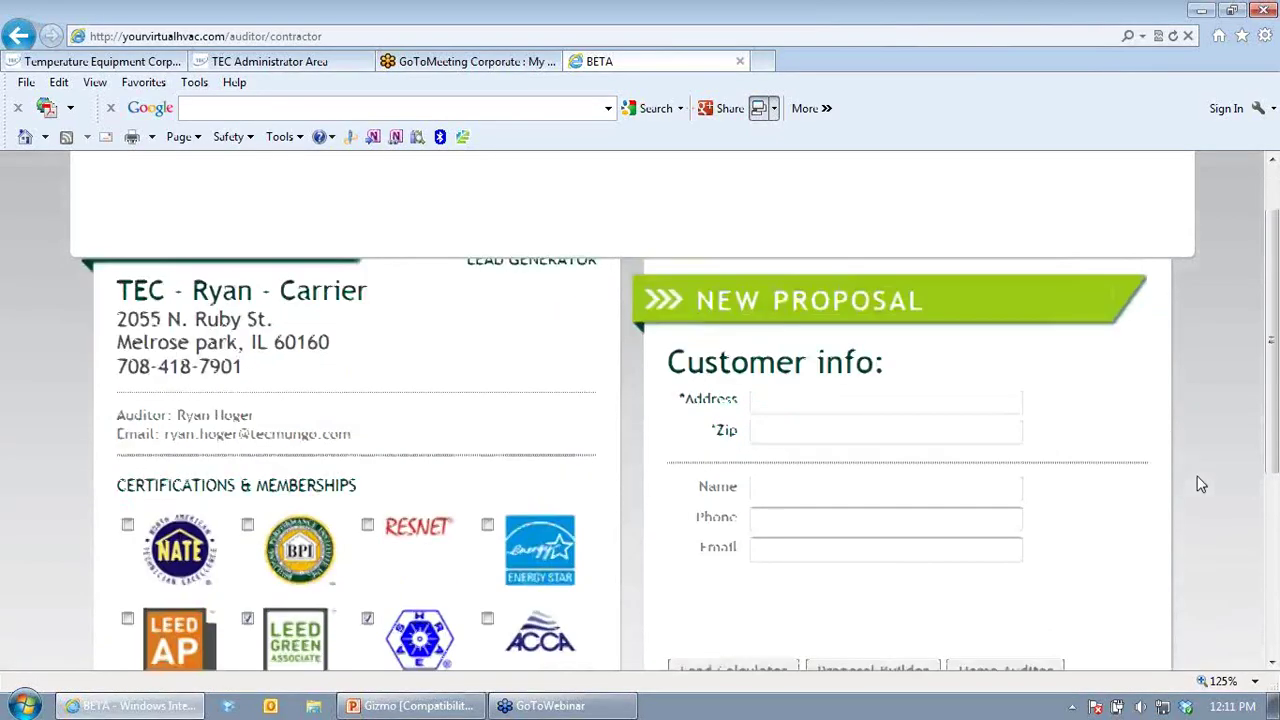
Enter the customer's street address from the autocomplete suggestion and fill in the zip code.
left_click(812, 323)
type("2")
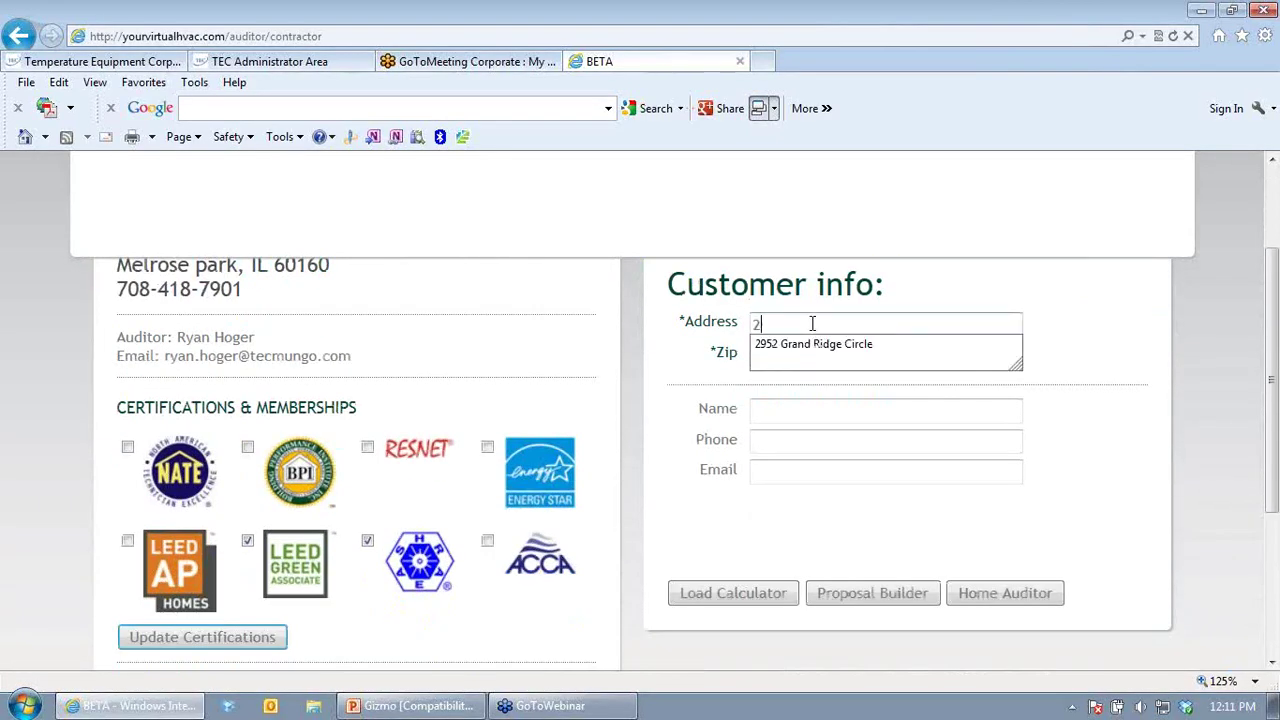
key("Down")
key("Return")
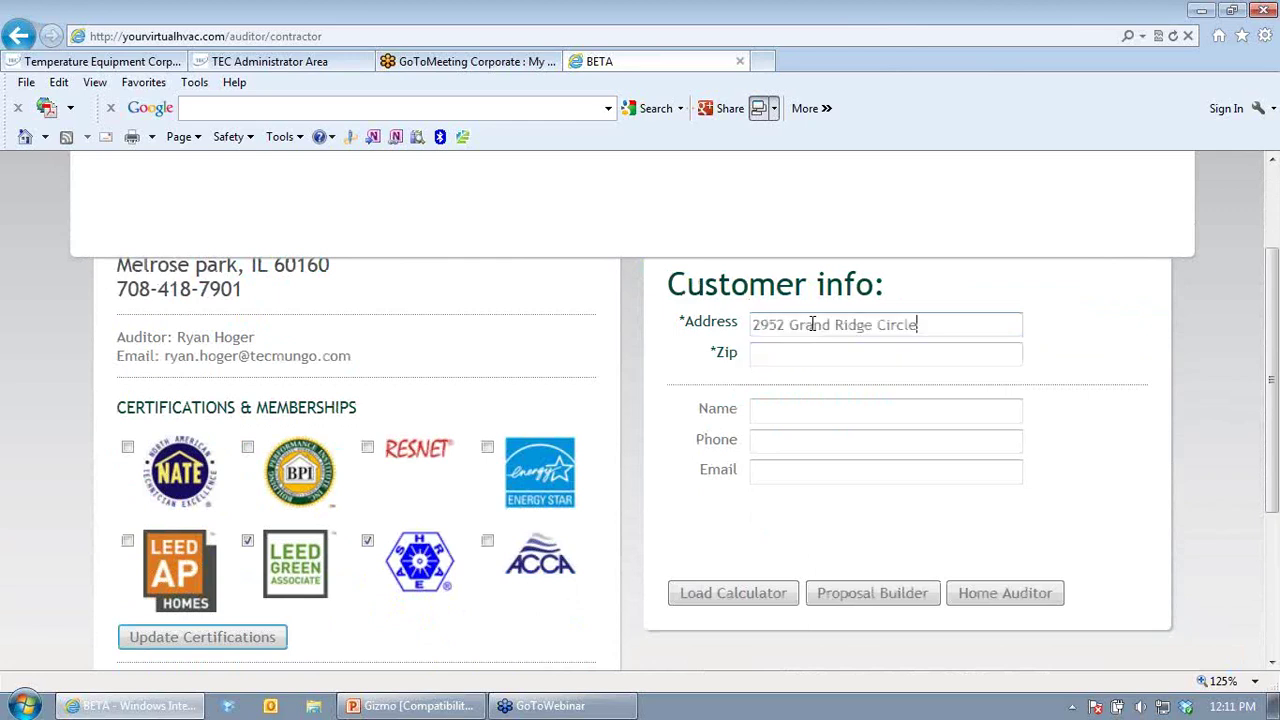
left_click(799, 352)
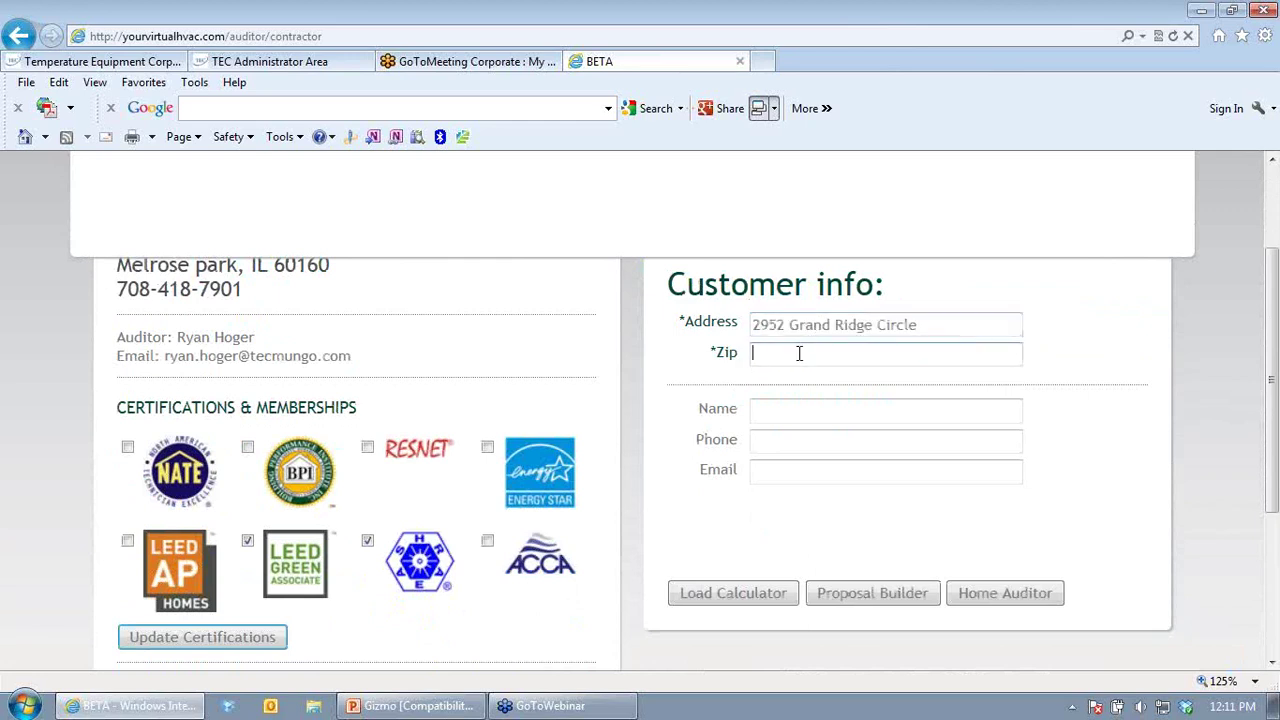
type("605")
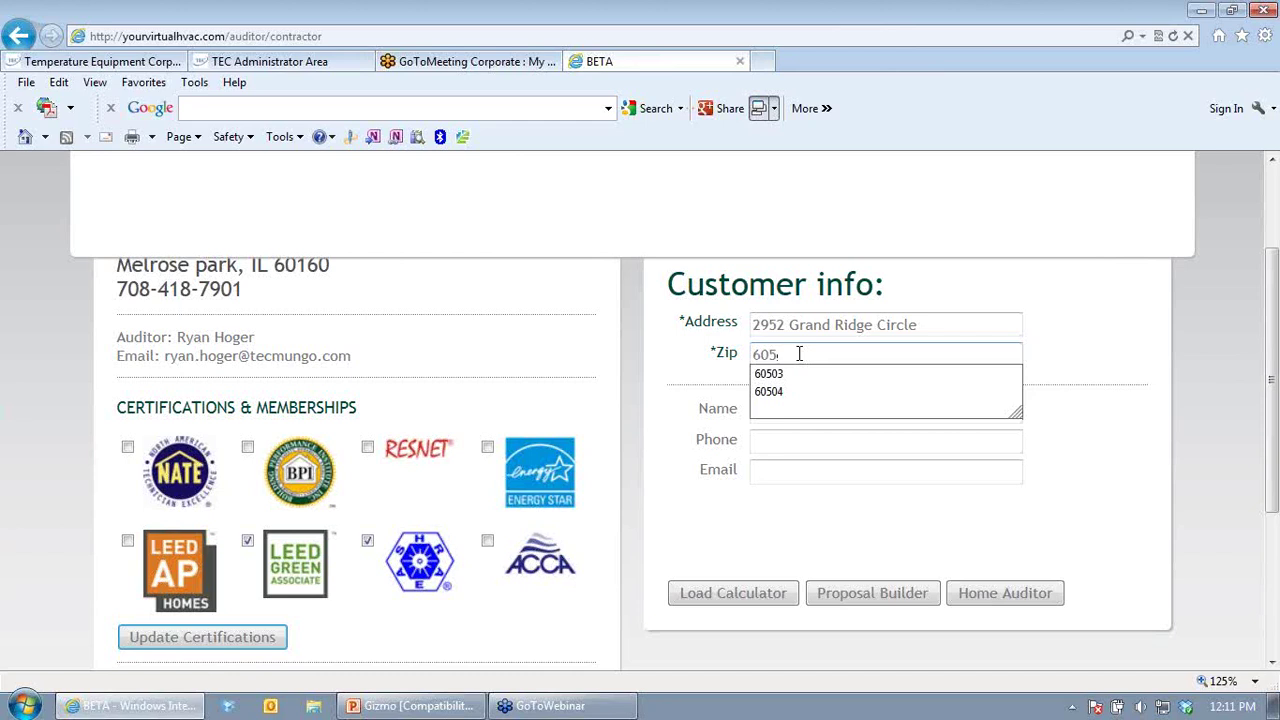
type("03")
Enter the customer's full name, correcting a typo, and the customer's phone number.
left_click(808, 412)
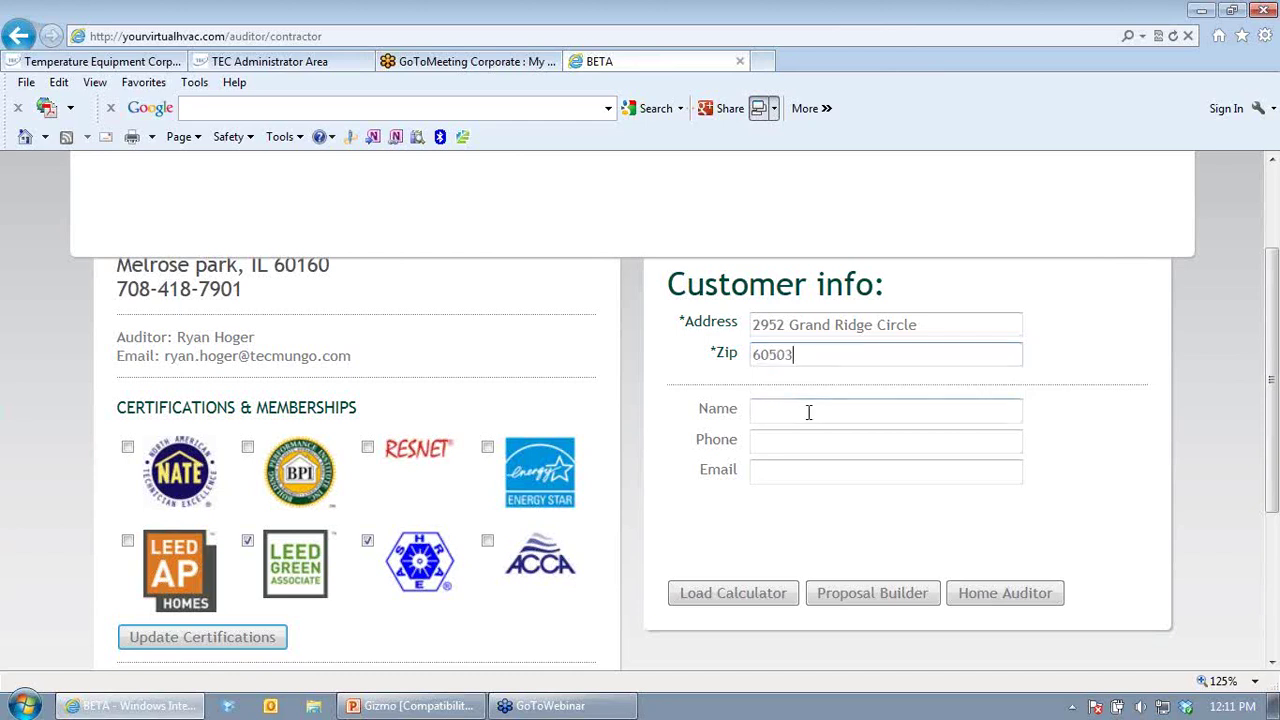
type("Joe Honke")
key("BackSpace")
key("BackSpace")
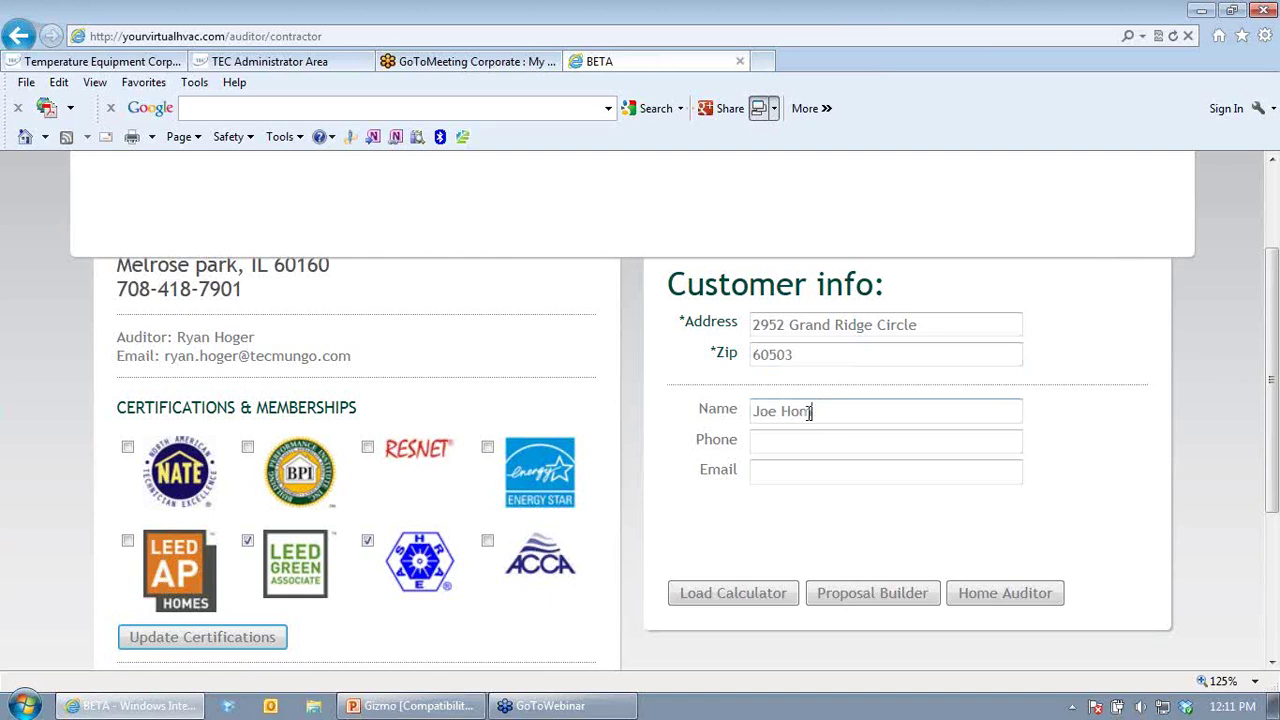
type("eowner")
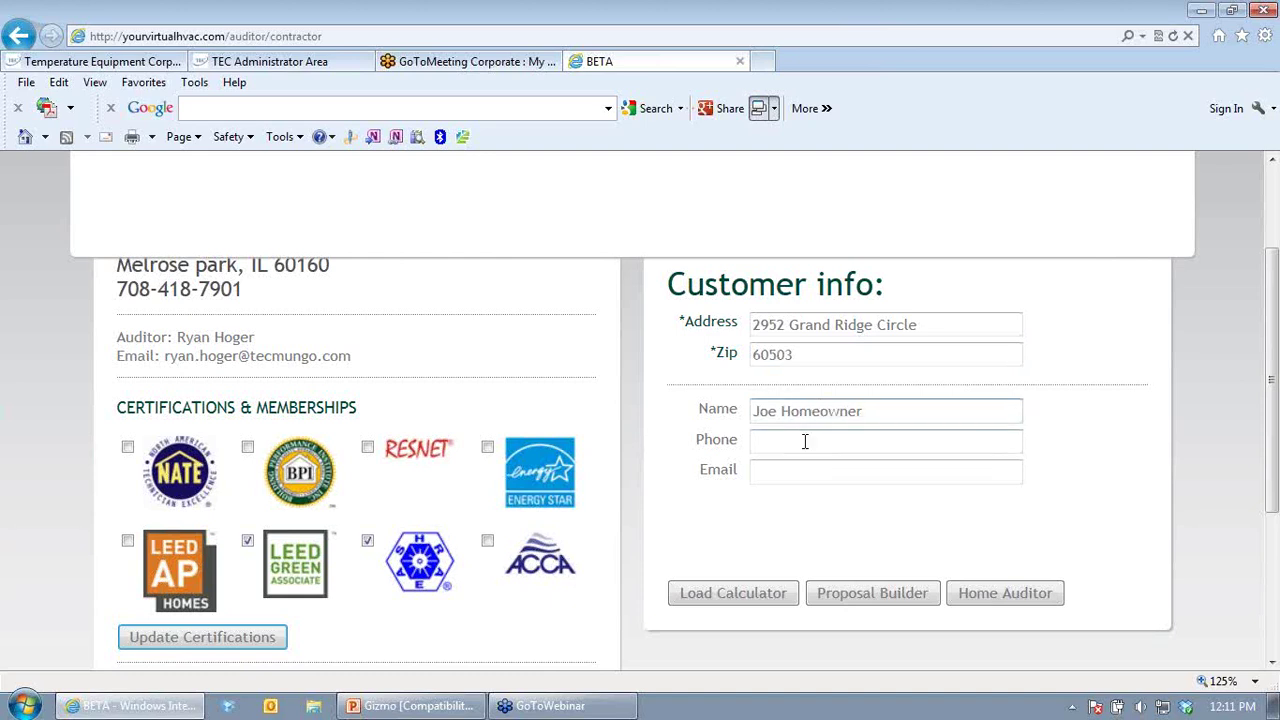
left_click(805, 441)
type("55")
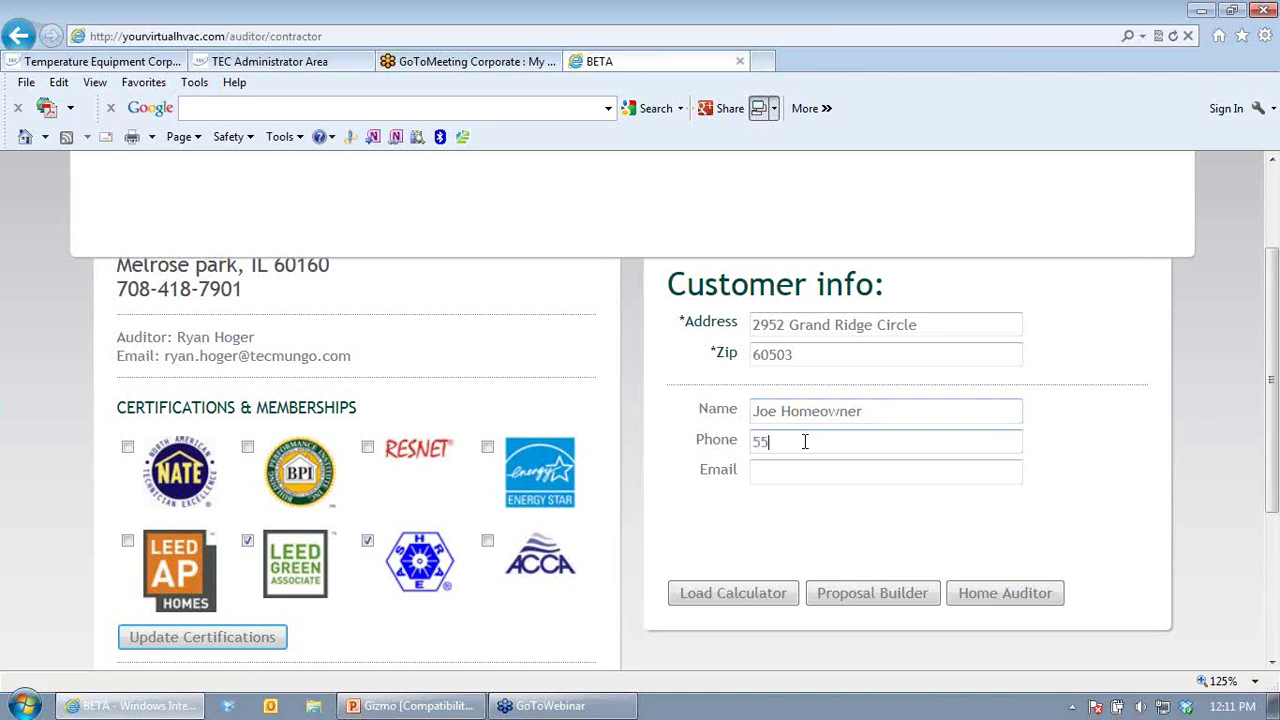
type("5-555-5555")
Pick the customer's email from the autocomplete suggestions and run the Load Calculator.
left_click(790, 476)
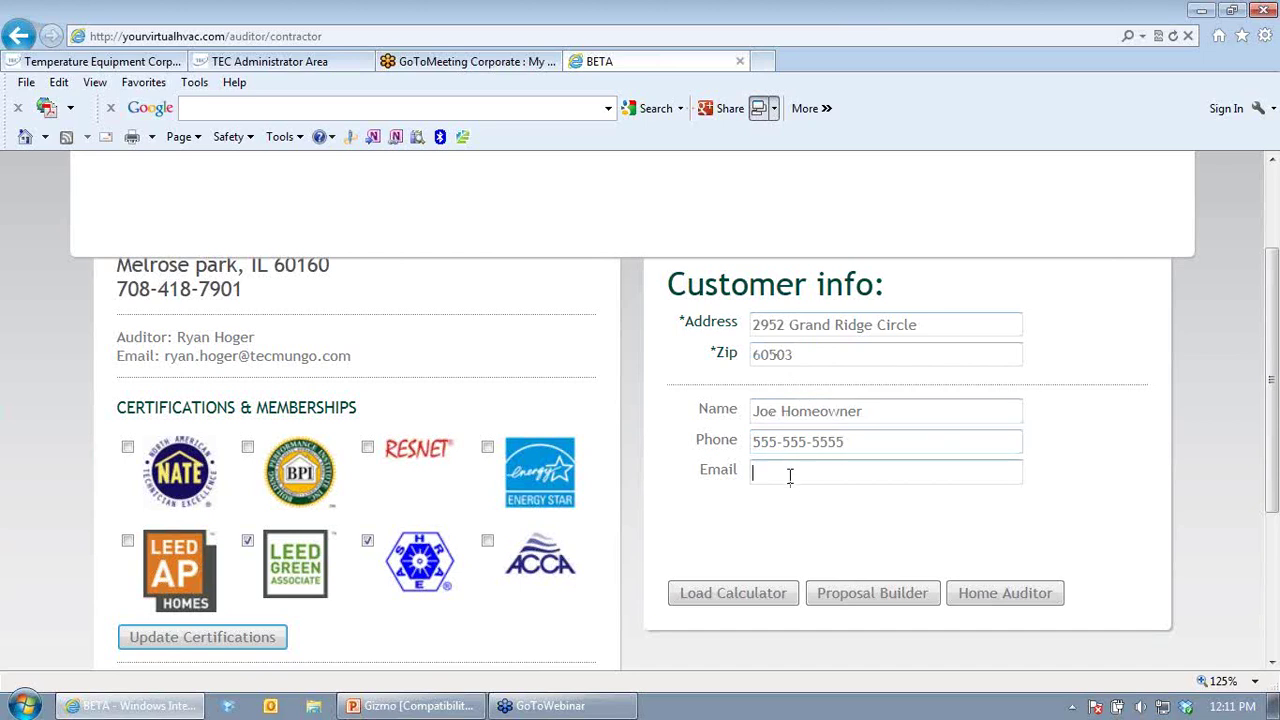
type("ryan")
key("Down")
key("Return")
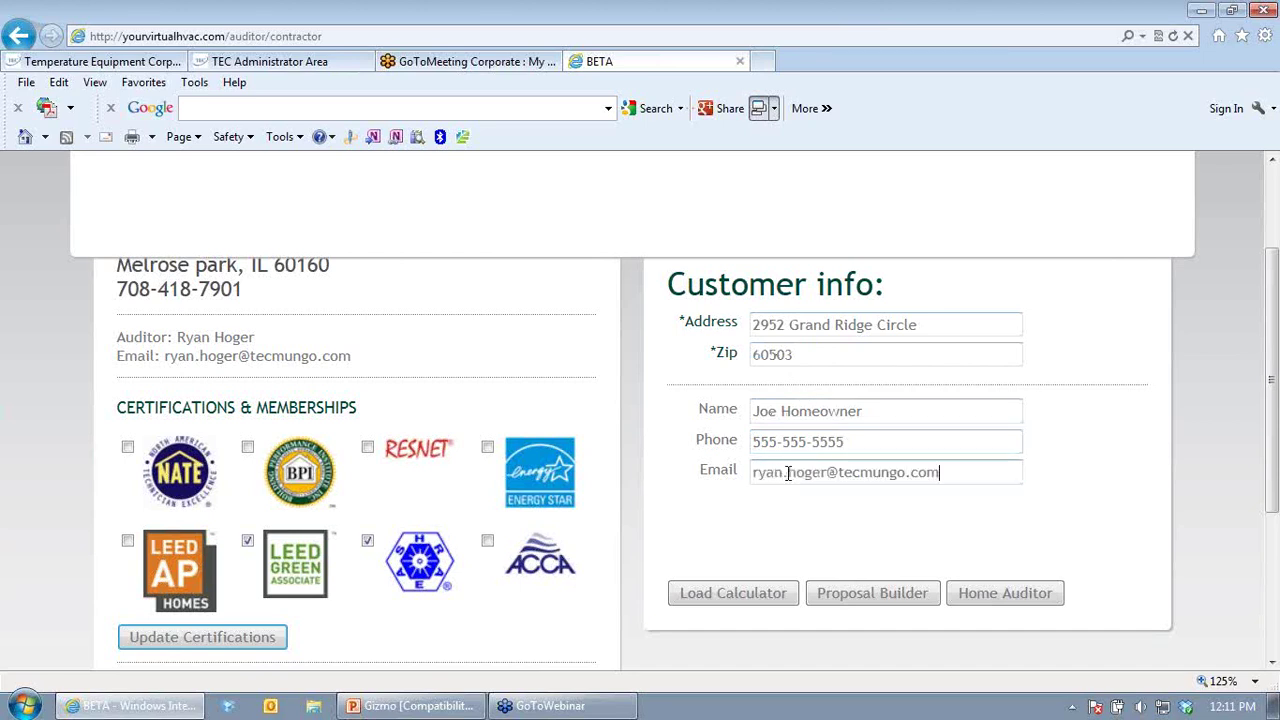
left_click(773, 601)
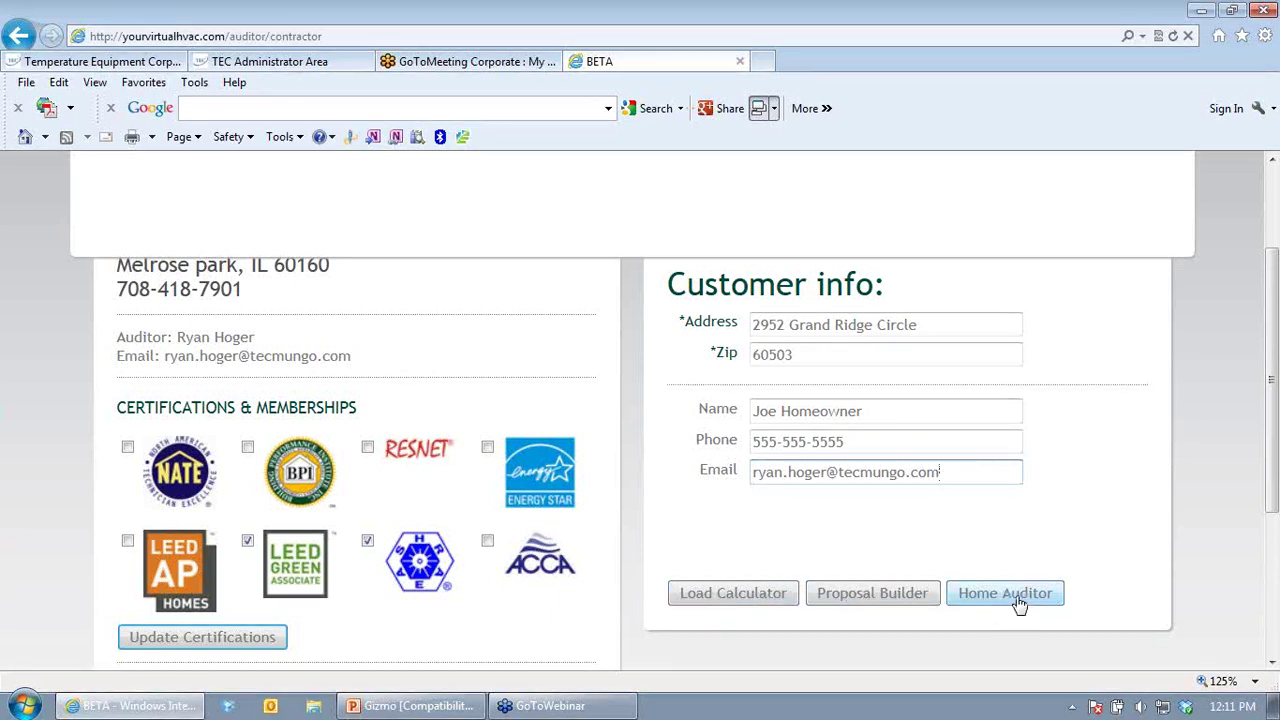
Open the customer's loads page and switch Internet Explorer to full-screen view.
left_click(1050, 593)
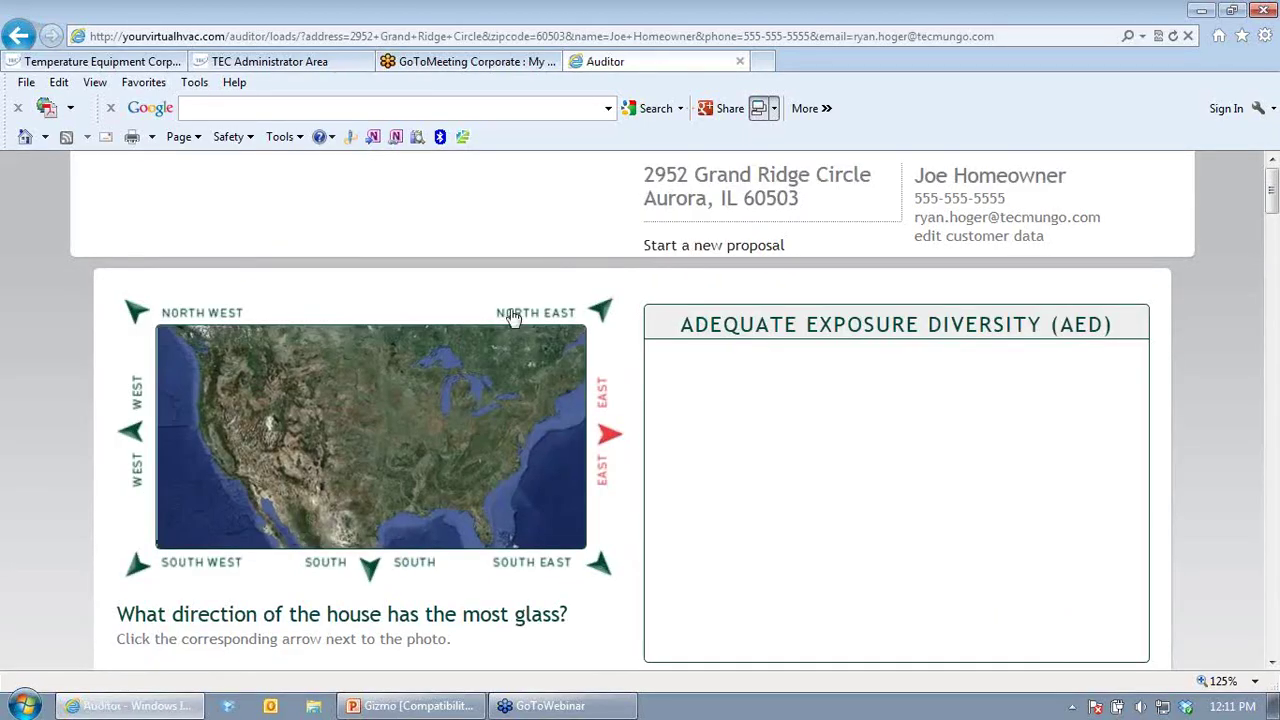
left_click(92, 84)
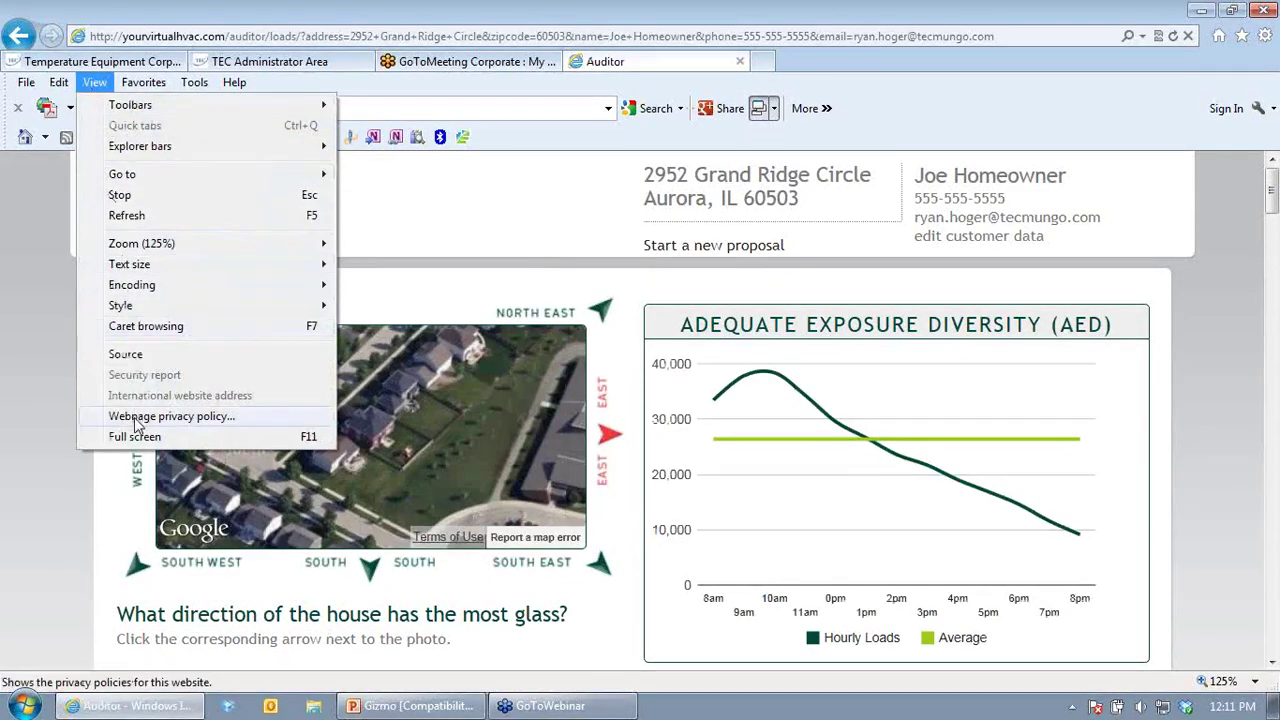
left_click(126, 436)
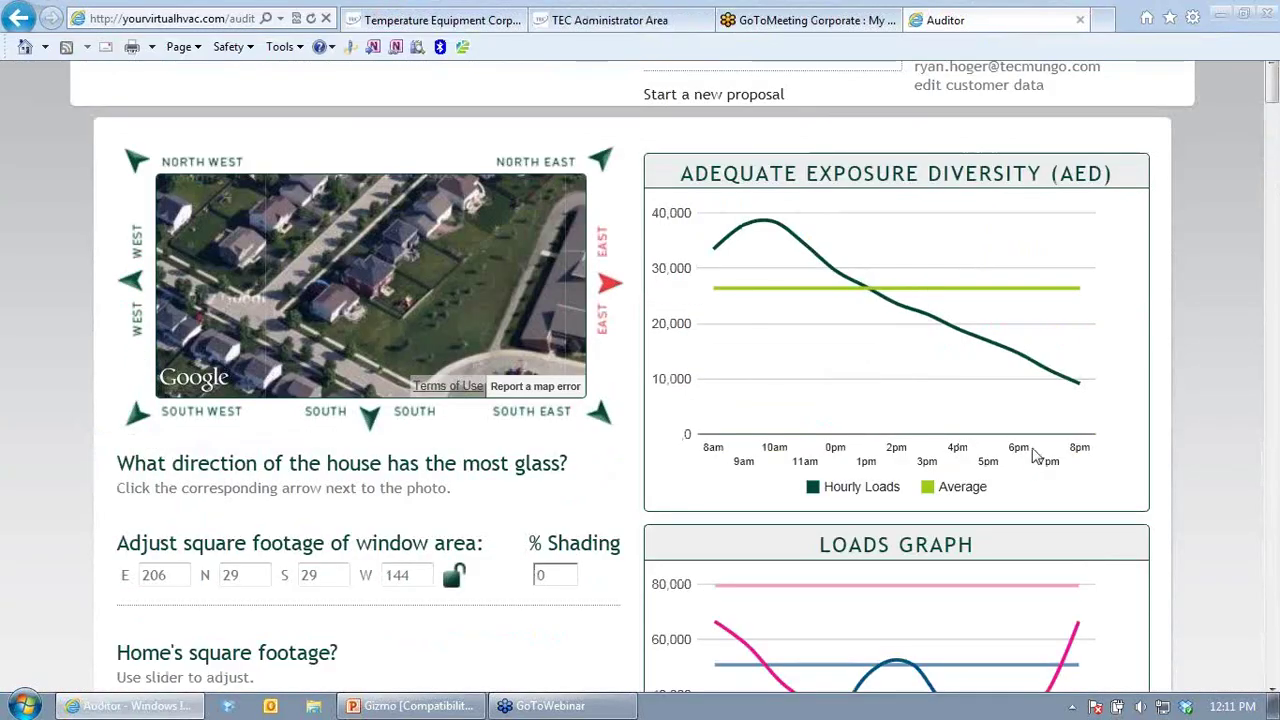
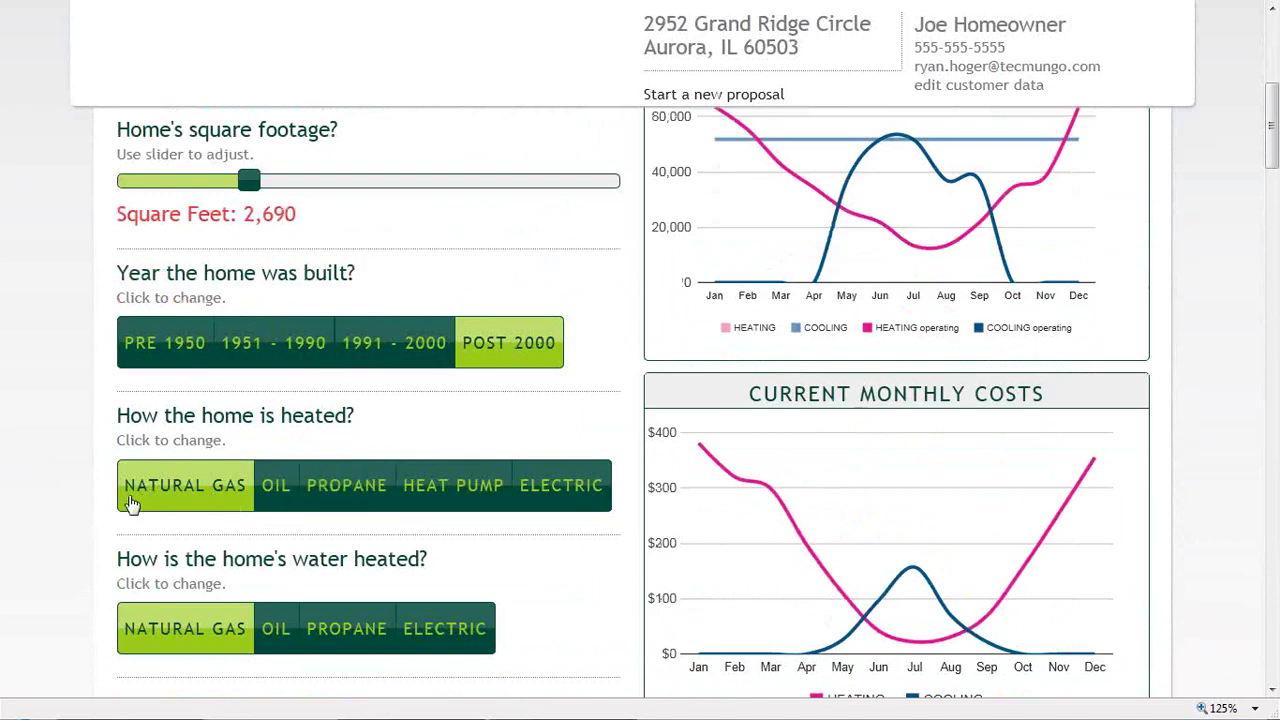
Move the cooling cost calibration down and back up until cooling shows 35,781 BTU/hr and $259 per year.
scroll(30, 466, "down", 2)
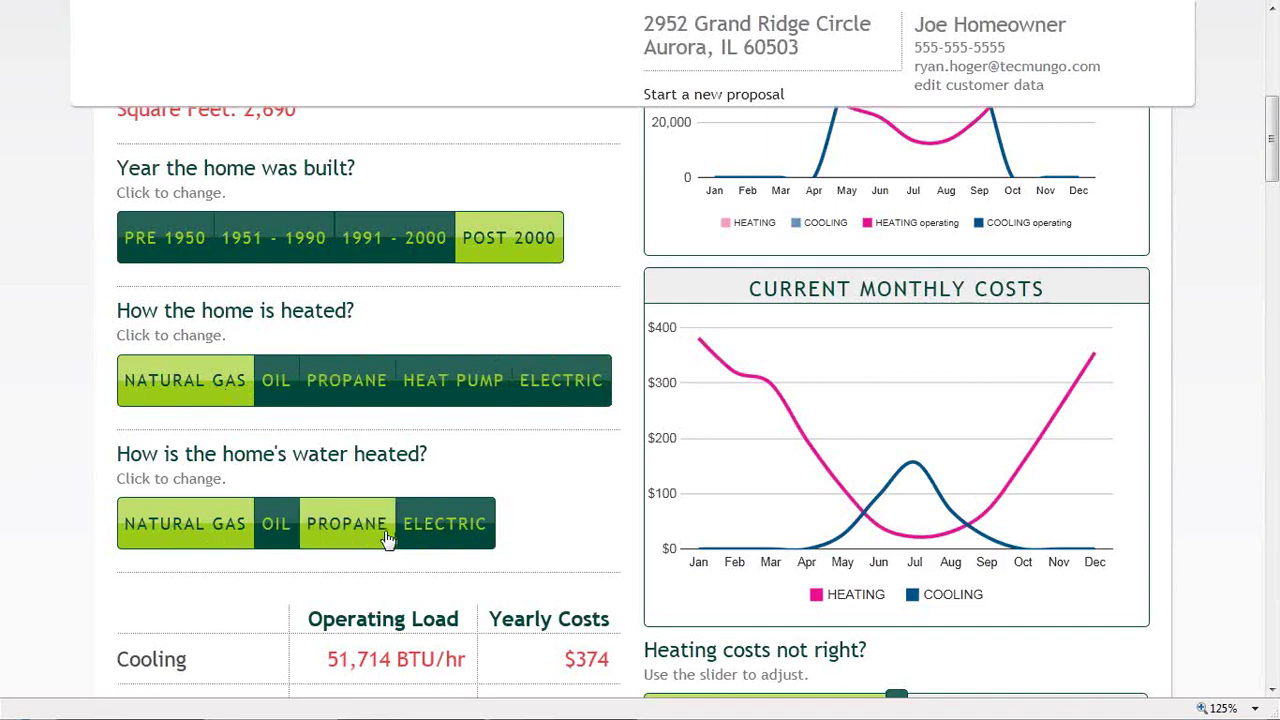
mouse_move(840, 487)
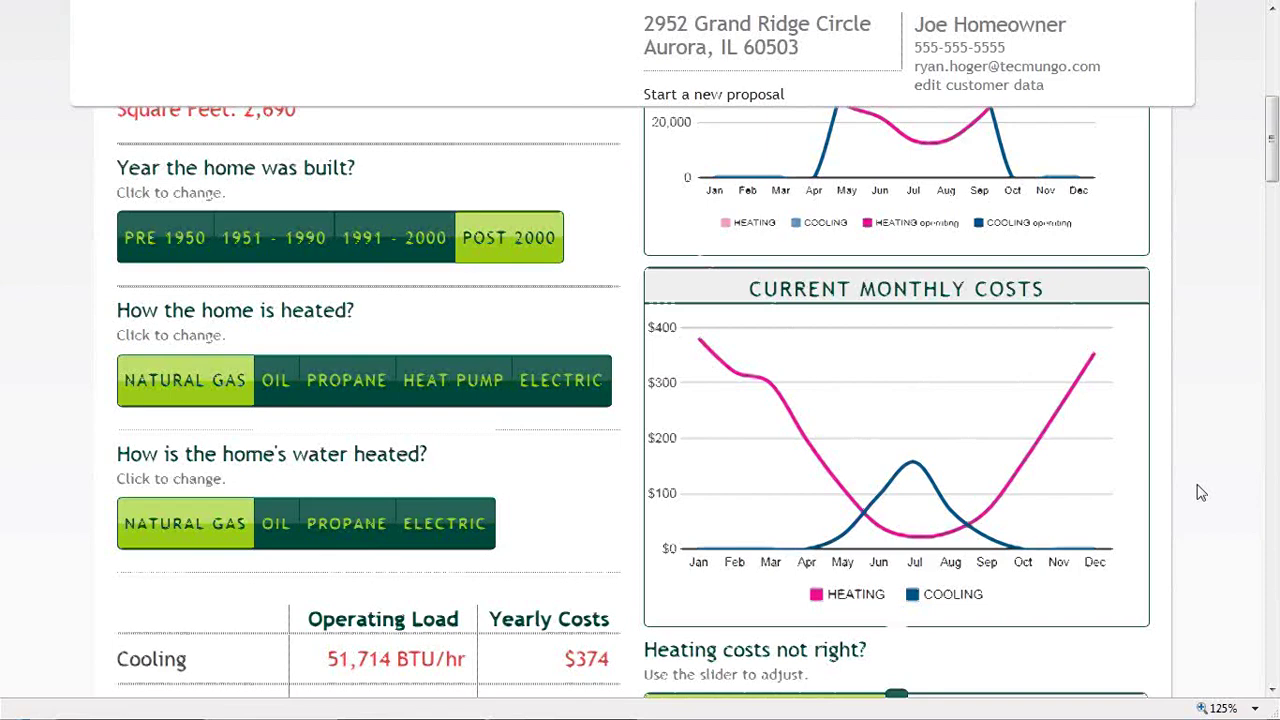
scroll(1200, 492, "down", 1)
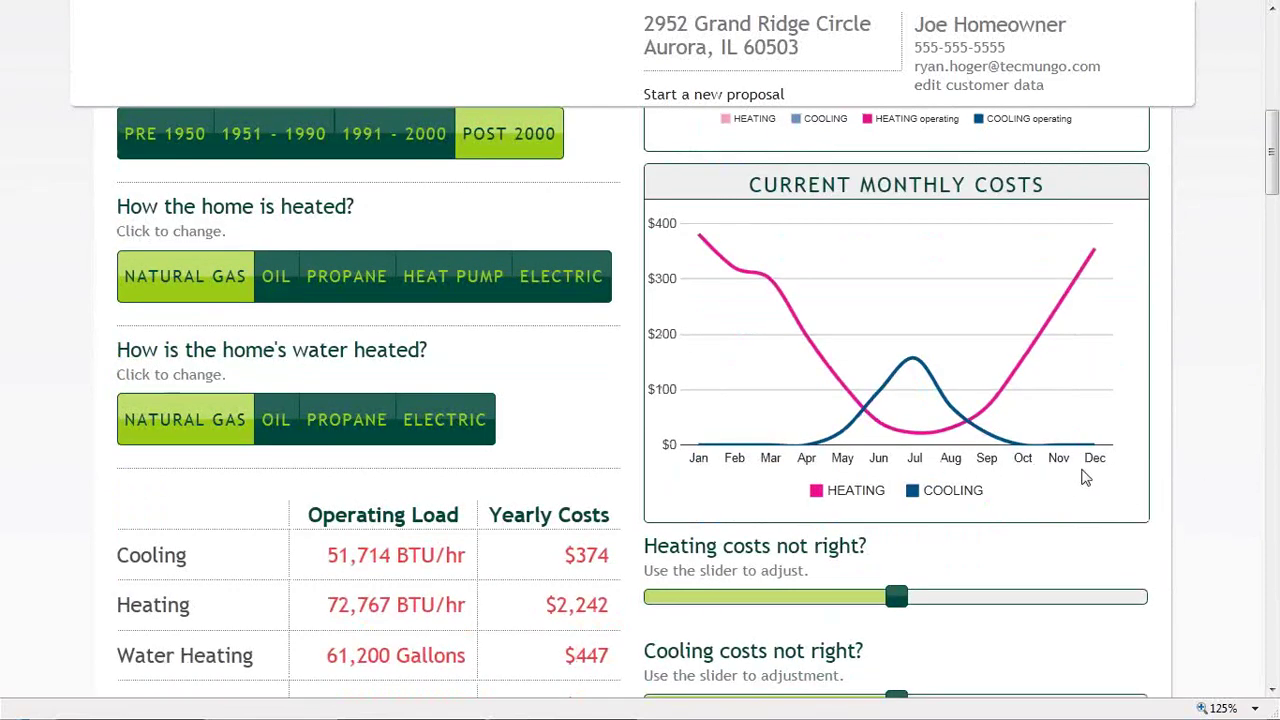
scroll(1088, 477, "down", 1)
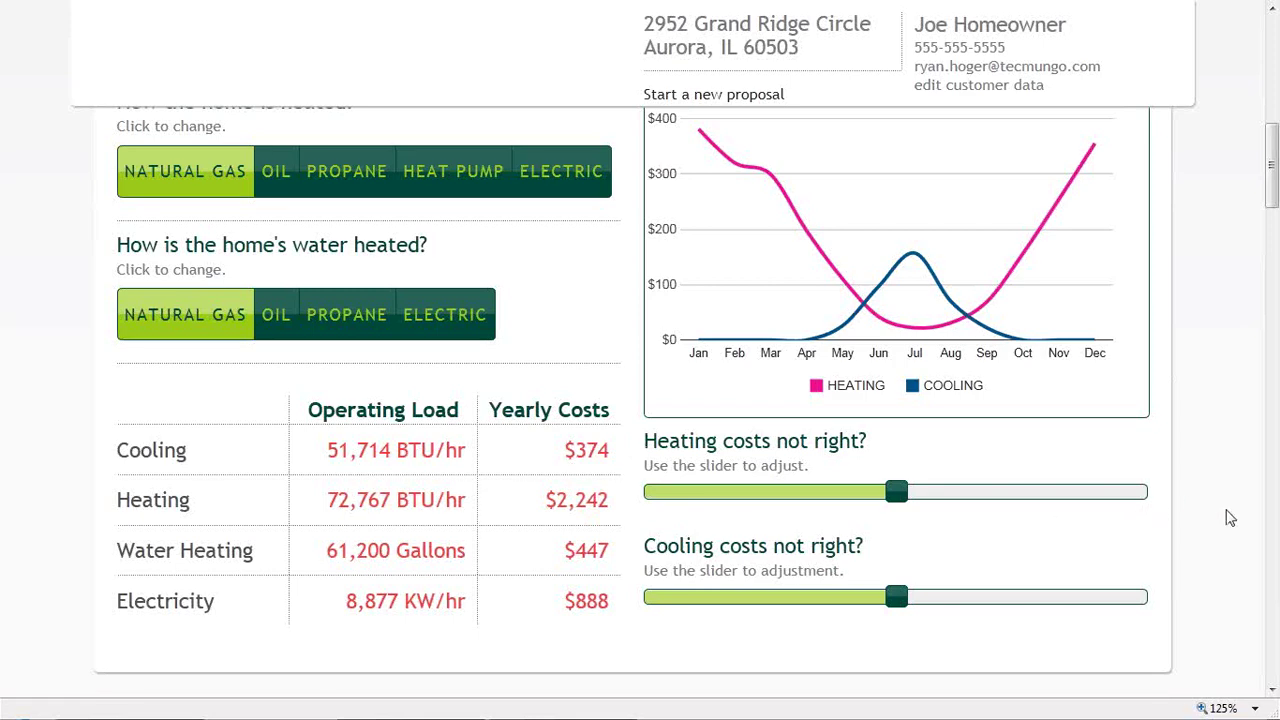
scroll(1230, 518, "up", 1)
mouse_move(921, 377)
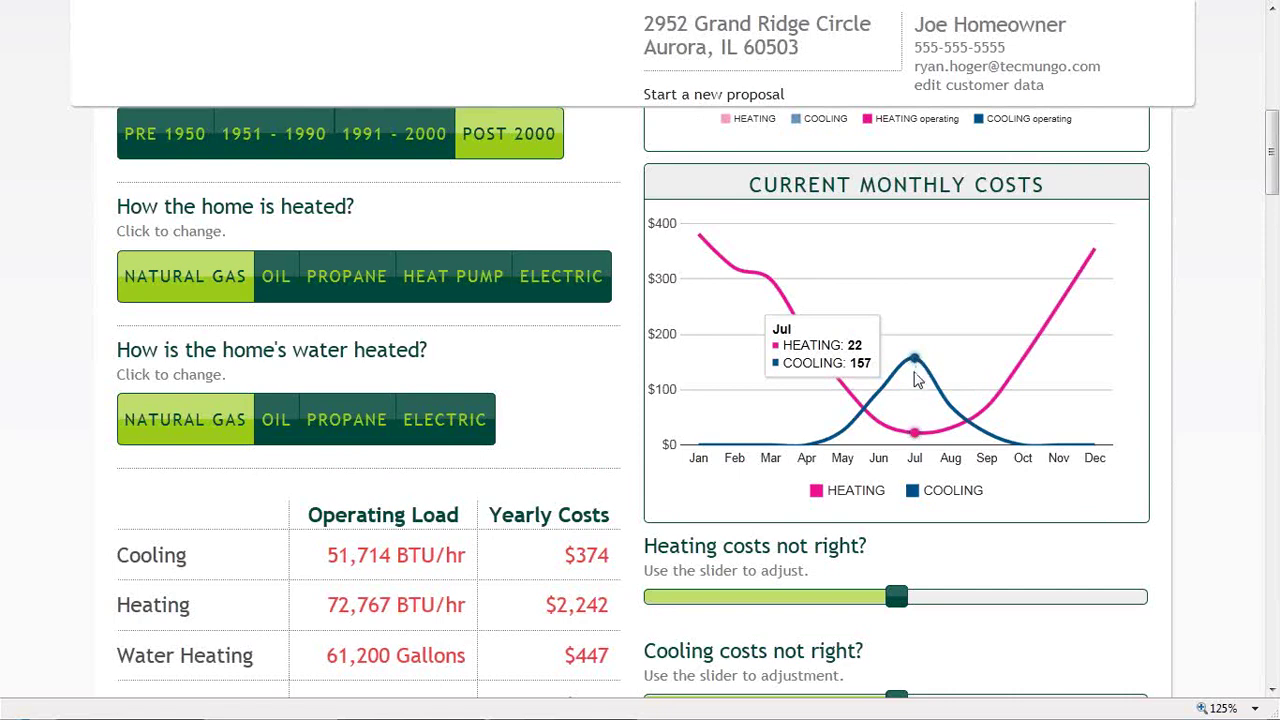
scroll(1000, 457, "down", 2)
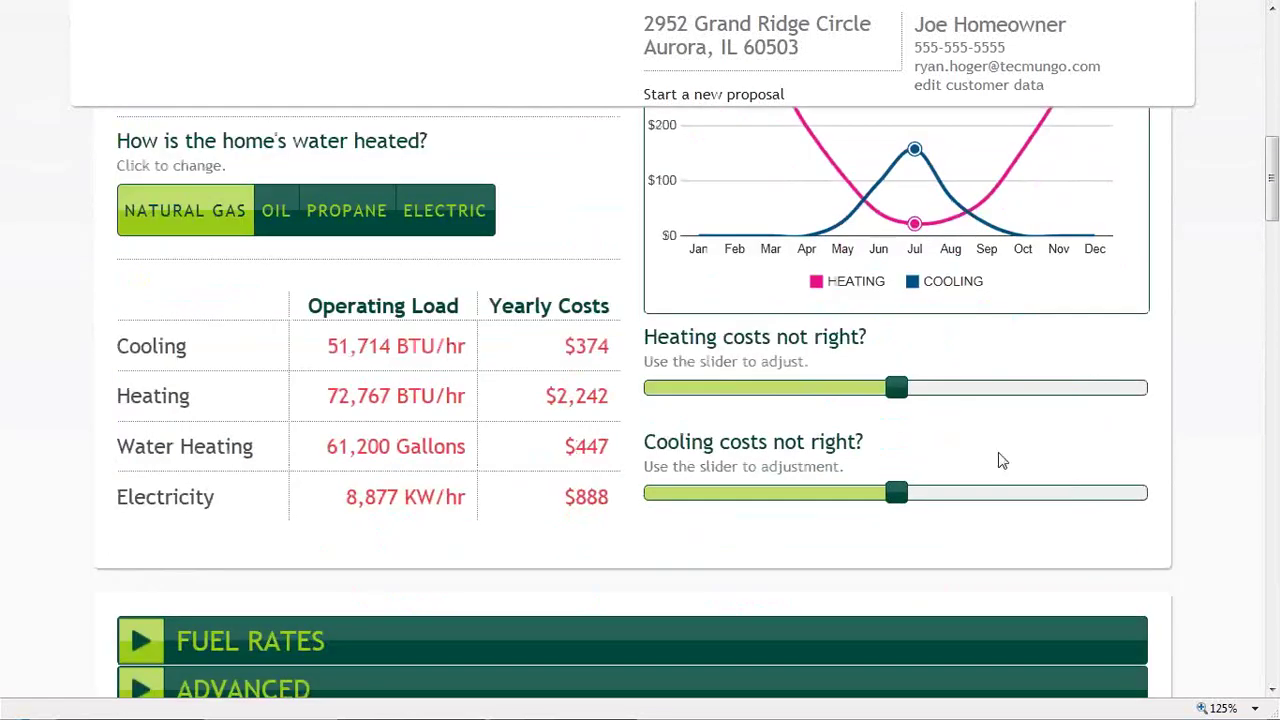
scroll(934, 454, "up", 1)
left_click_drag(884, 598, 836, 605)
mouse_move(924, 303)
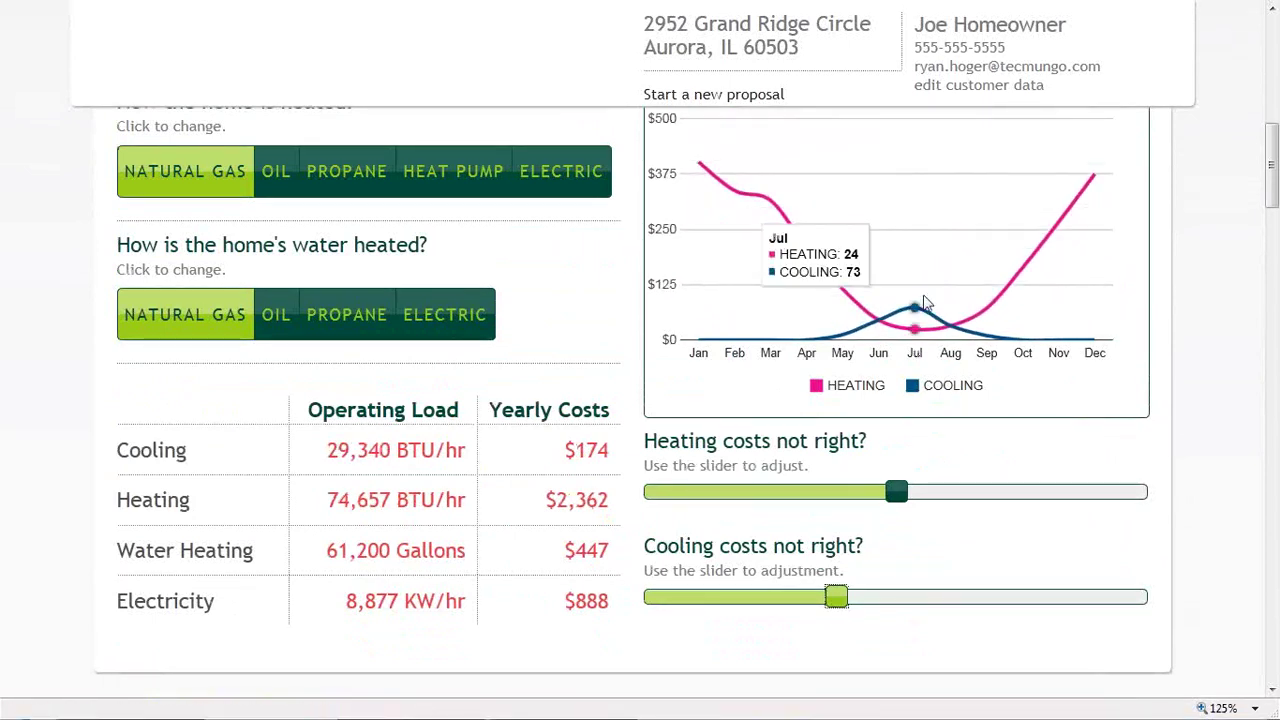
left_click_drag(840, 598, 897, 603)
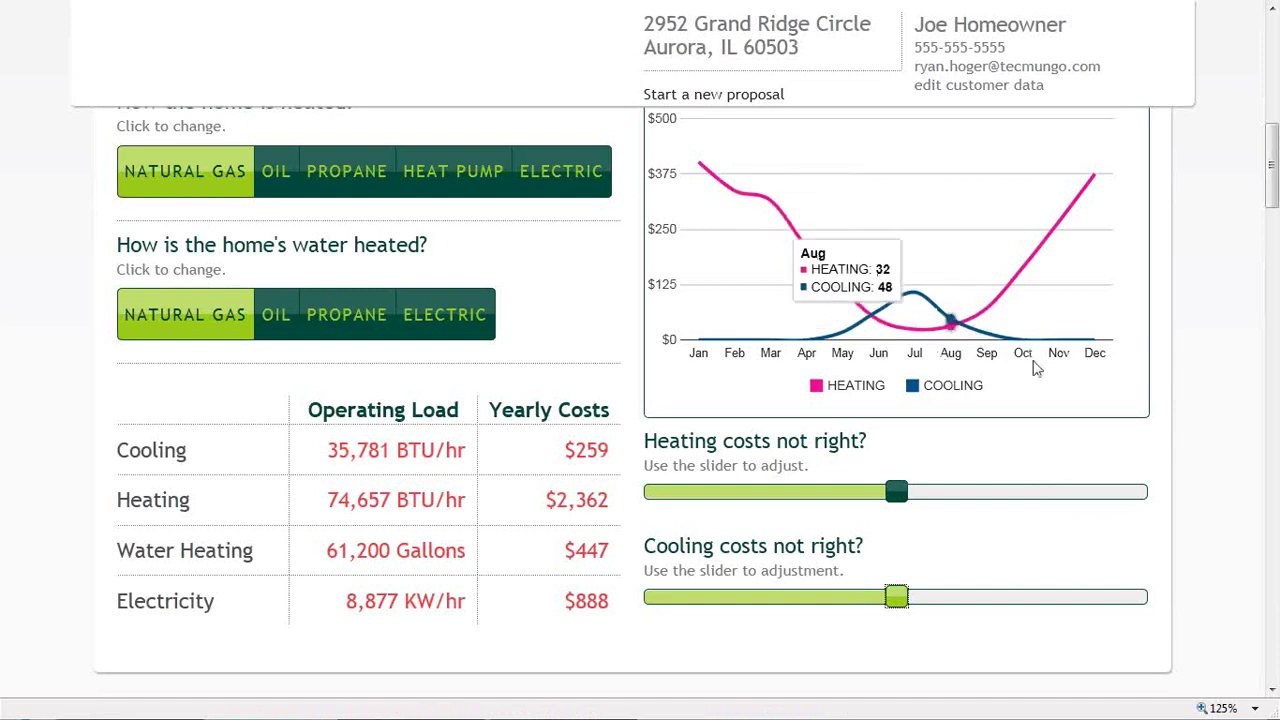
left_click(1203, 398)
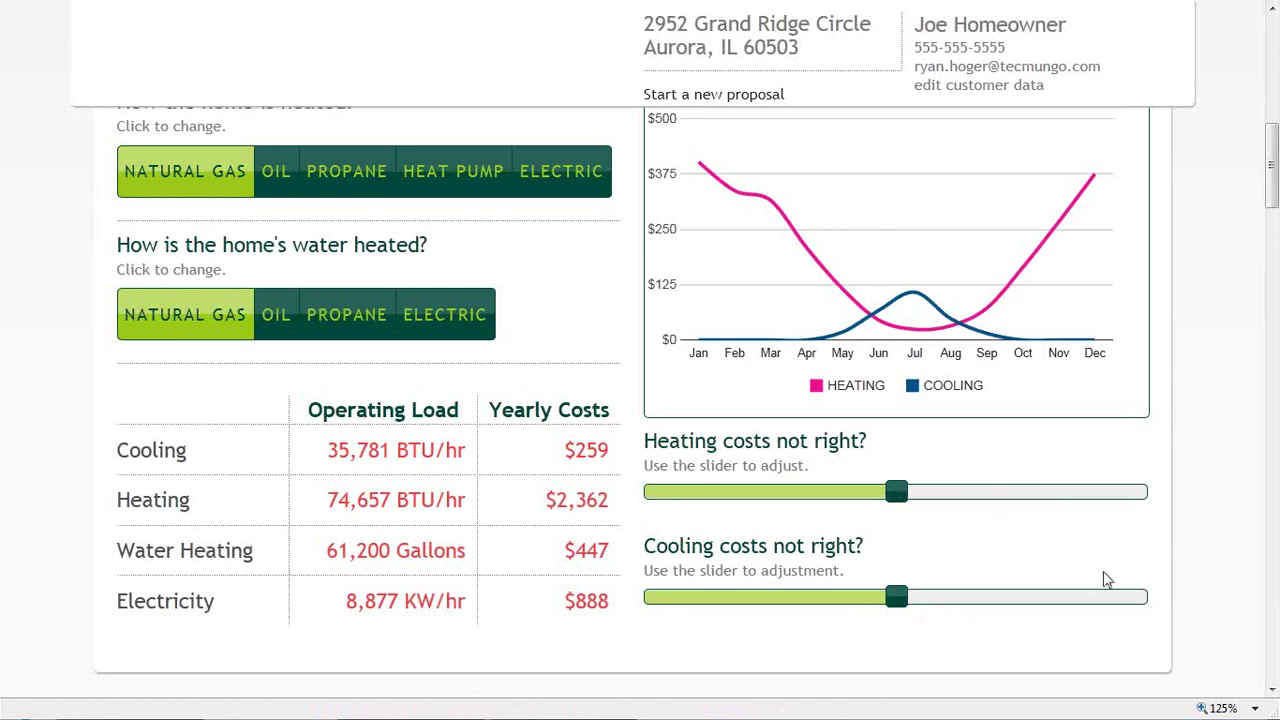
scroll(732, 553, "down", 5)
scroll(565, 568, "down", 3)
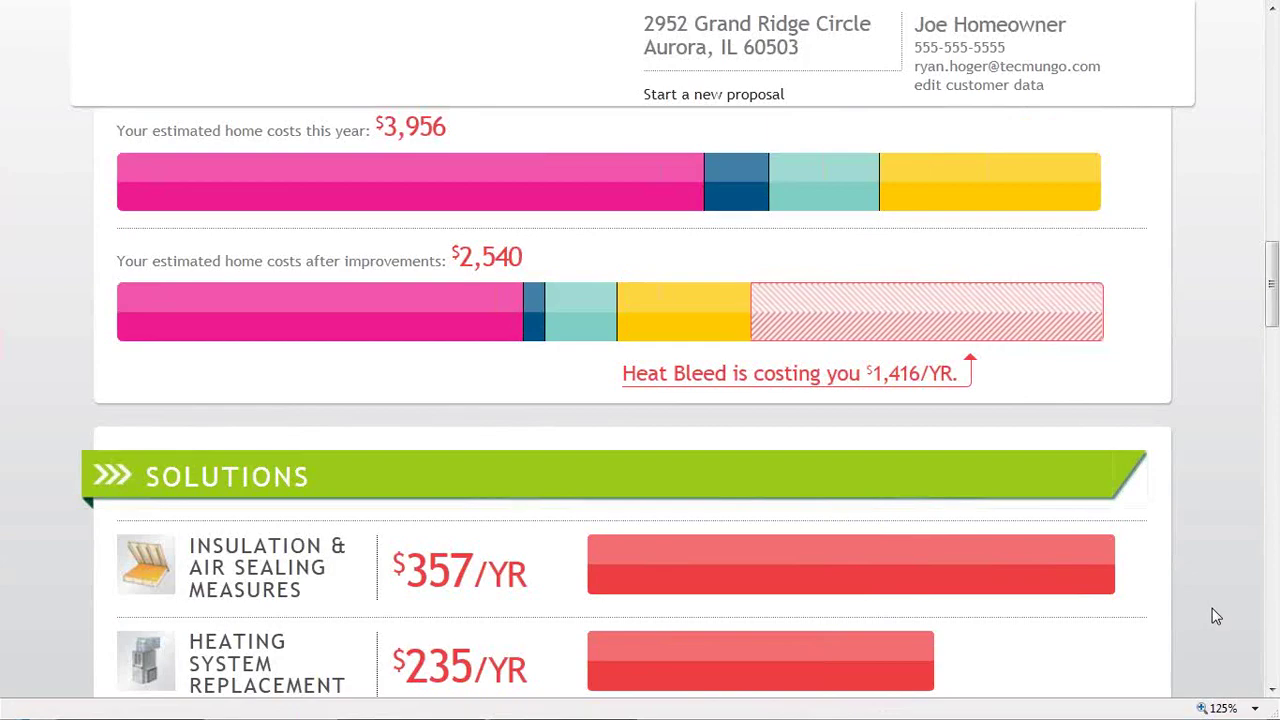
scroll(1214, 614, "up", 15)
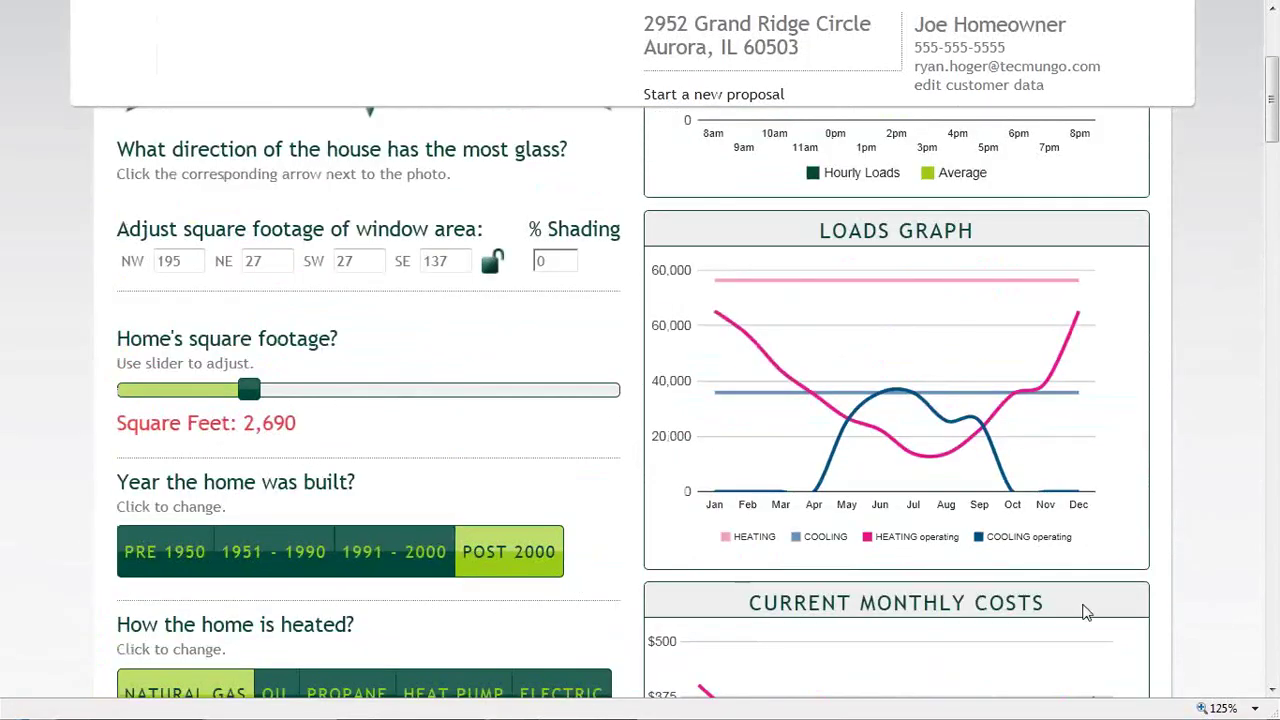
scroll(1085, 612, "down", 12)
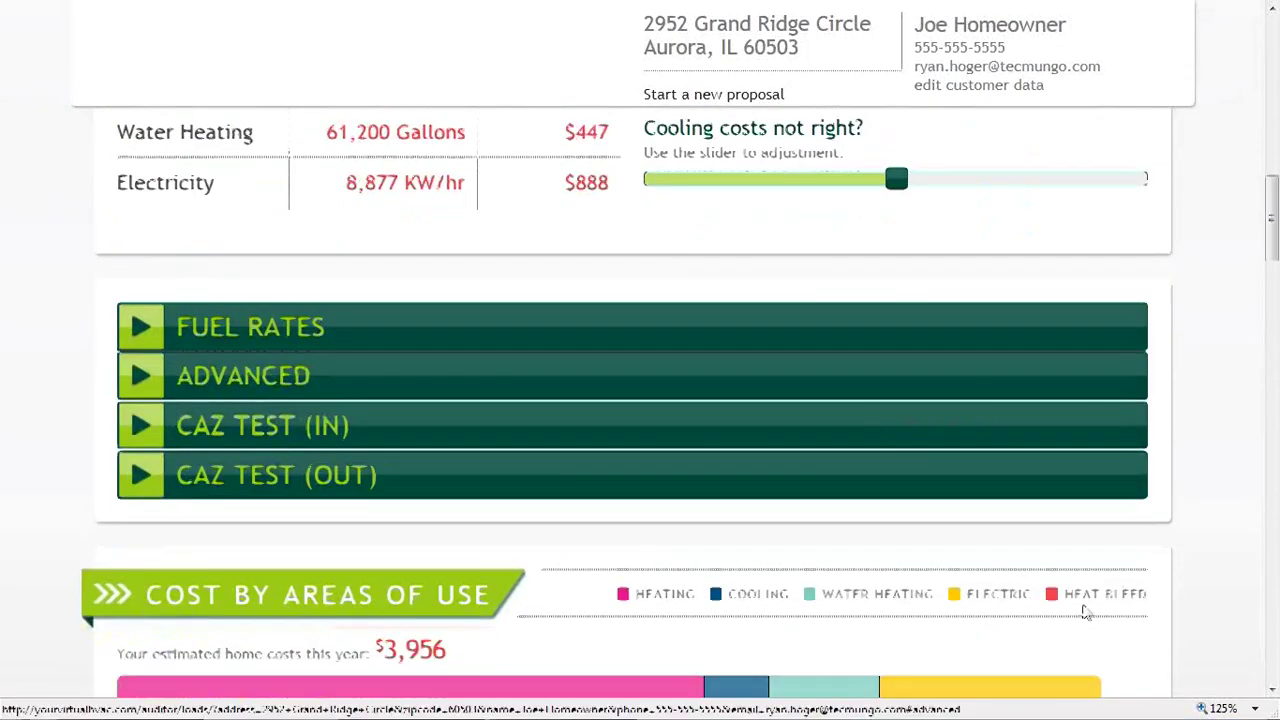
scroll(1086, 612, "down", 1)
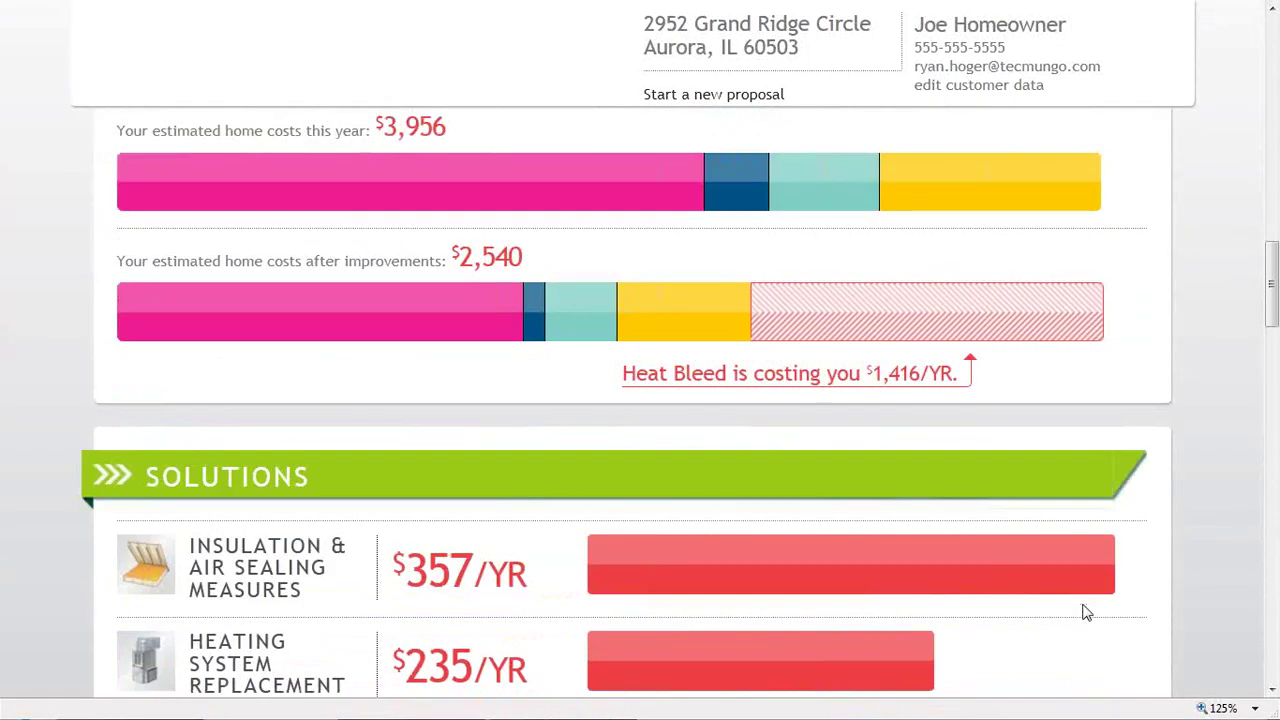
scroll(1086, 612, "down", 1)
scroll(1086, 612, "down", 2)
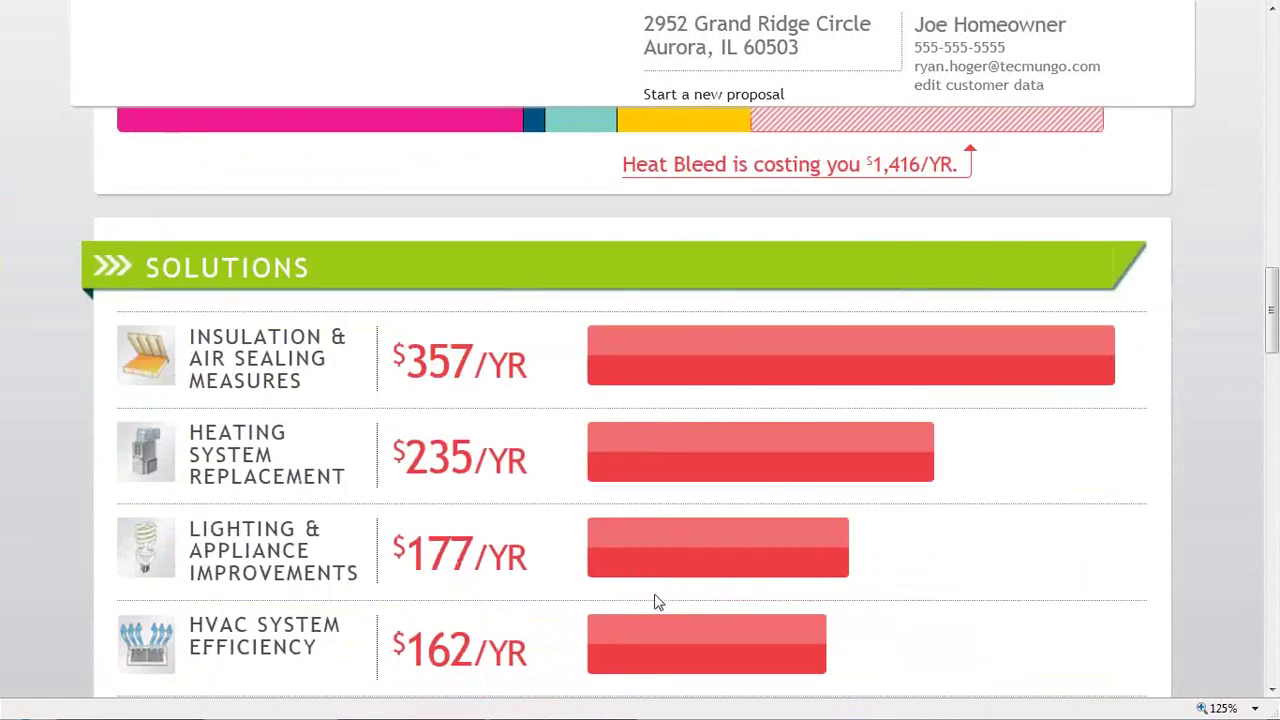
scroll(724, 600, "down", 5)
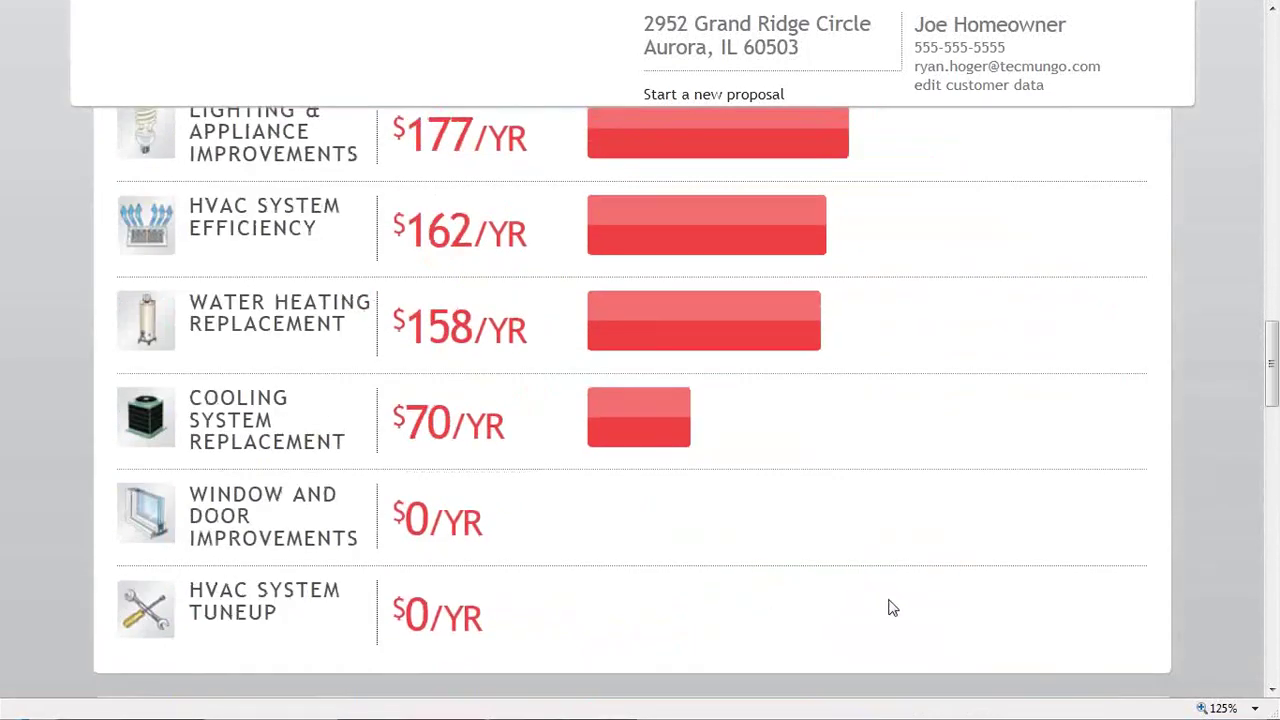
scroll(898, 608, "up", 1)
scroll(898, 608, "up", 10)
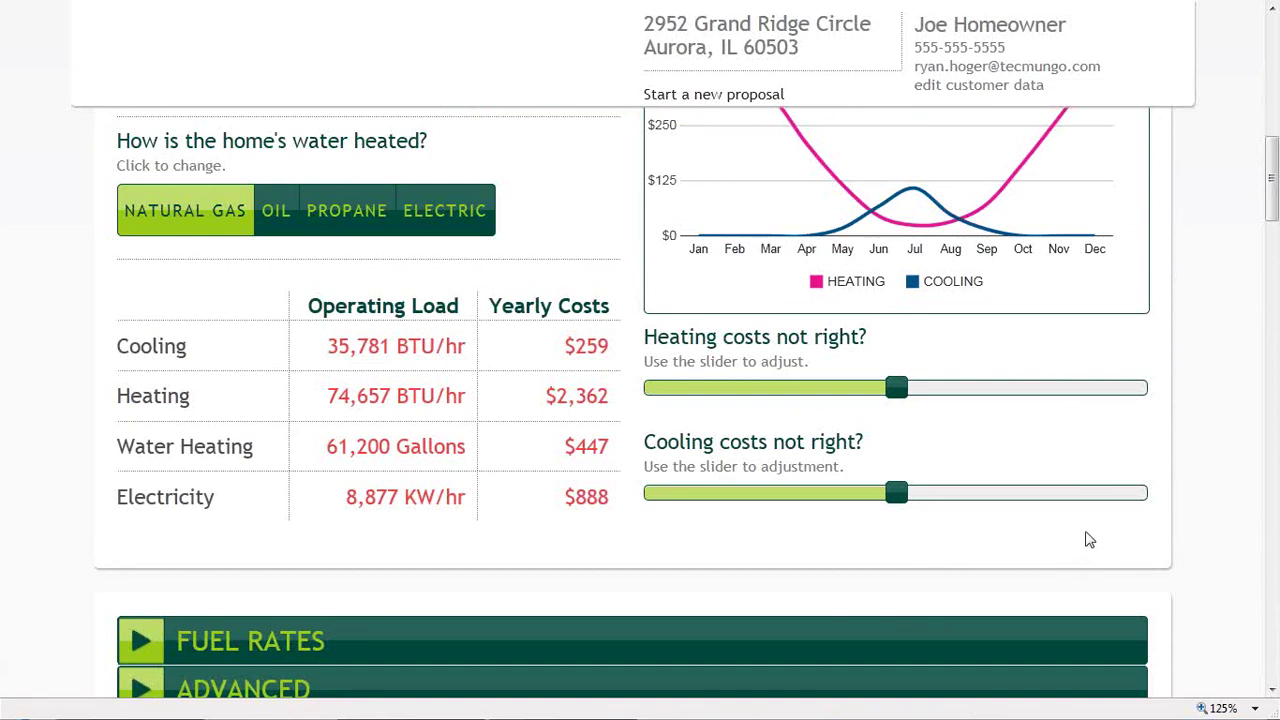
scroll(1090, 540, "down", 2)
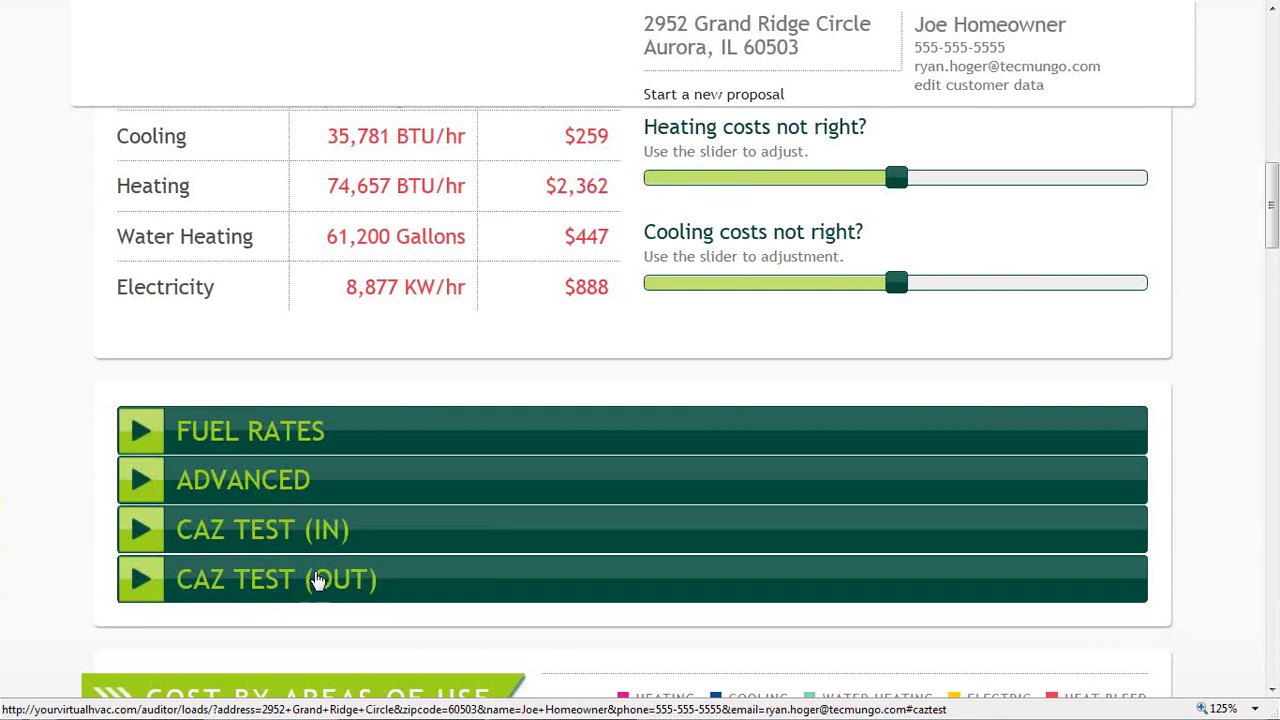
Set the winter and summer electricity rates to 0.12 per kWh.
left_click(144, 436)
scroll(75, 505, "down", 2)
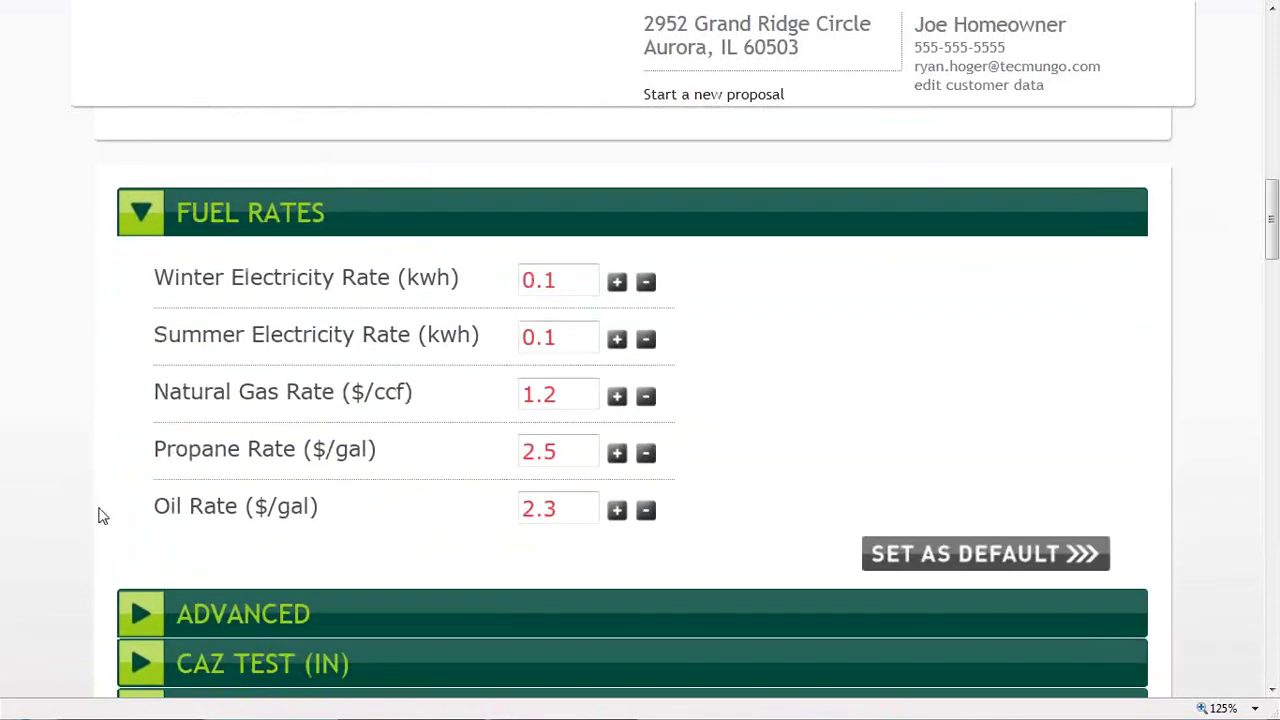
left_click(568, 279)
type("2")
left_click(577, 339)
type("2")
Change the natural gas rate to .80 per ccf.
left_click(577, 397)
left_click(580, 394)
key("BackSpace")
key("BackSpace")
key("BackSpace")
type(".80")
Set the oil rate to 4.00 per gallon, leaving propane at 2.5.
left_click(571, 457)
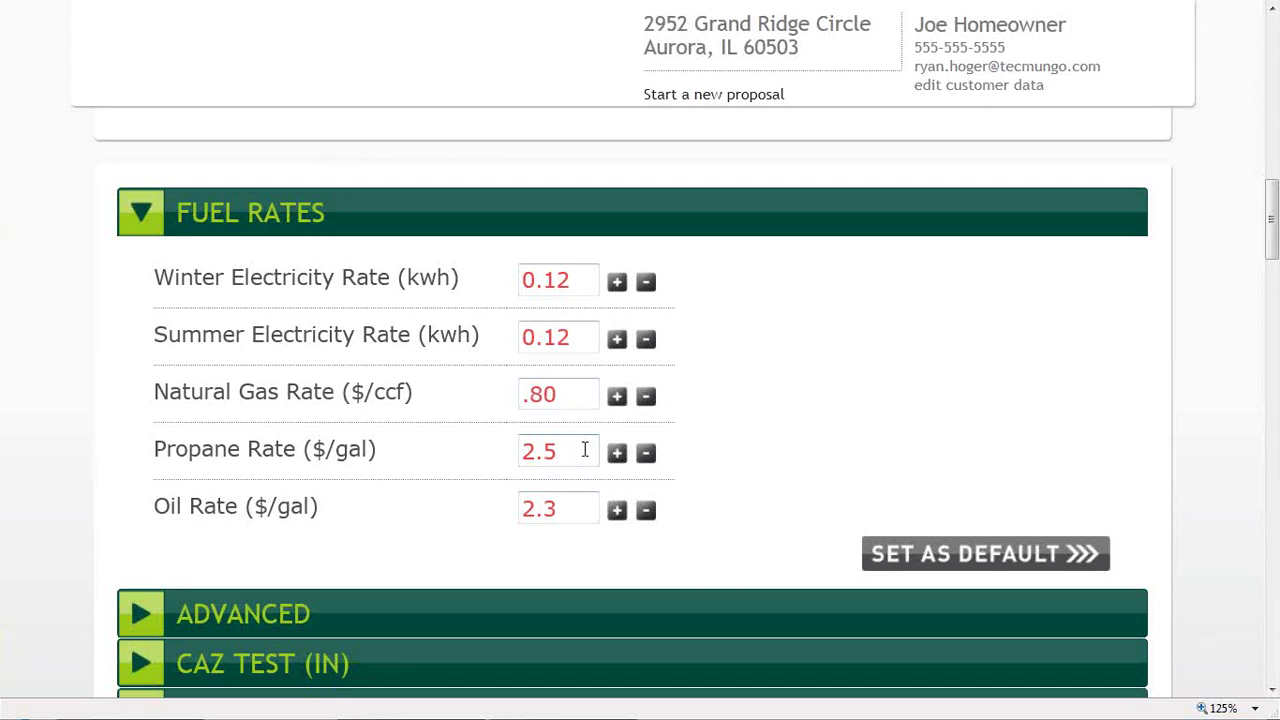
left_click_drag(583, 449, 480, 446)
left_click(575, 508)
type("4.00")
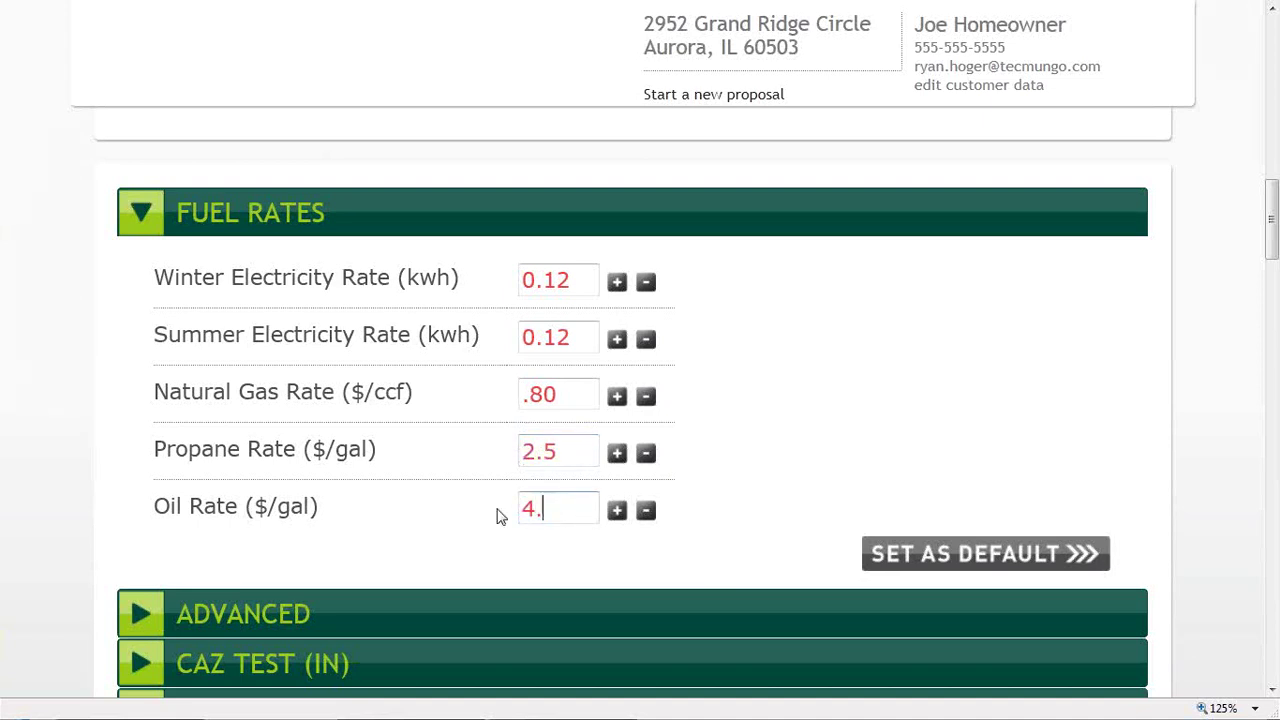
left_click(545, 460)
Save these fuel rates as the default.
left_click(957, 556)
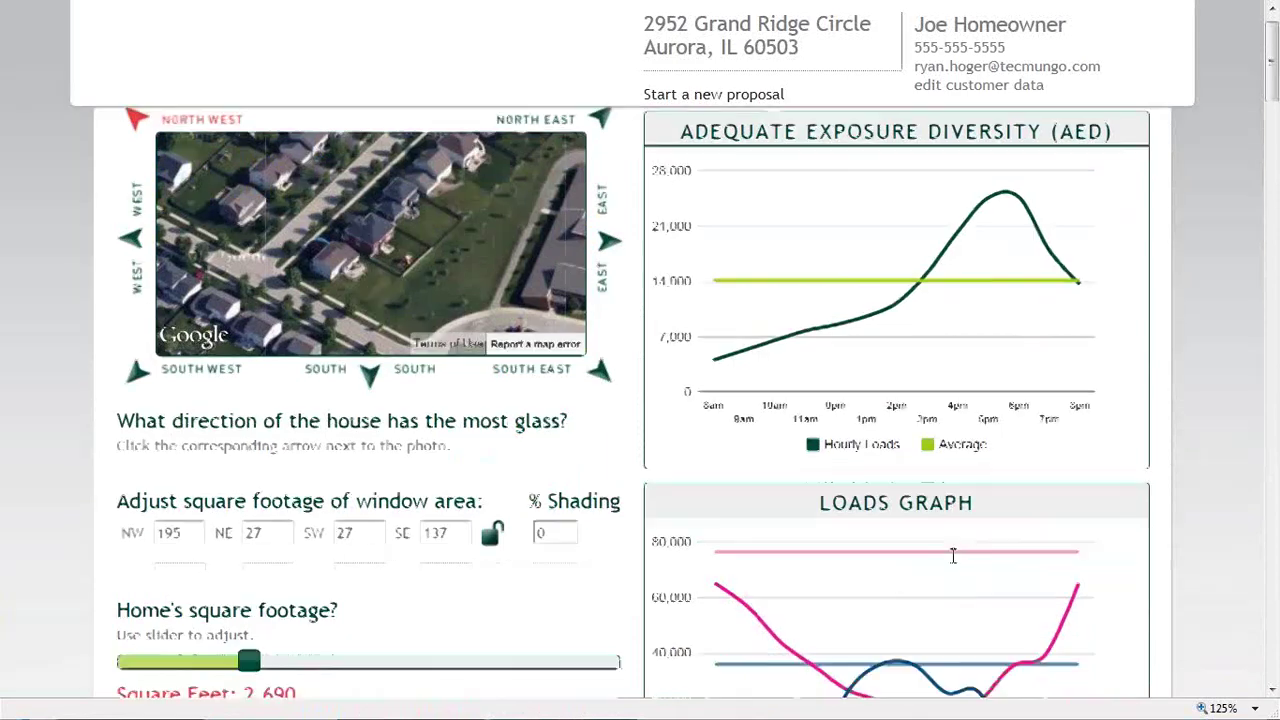
scroll(955, 564, "down", 4)
scroll(955, 564, "down", 12)
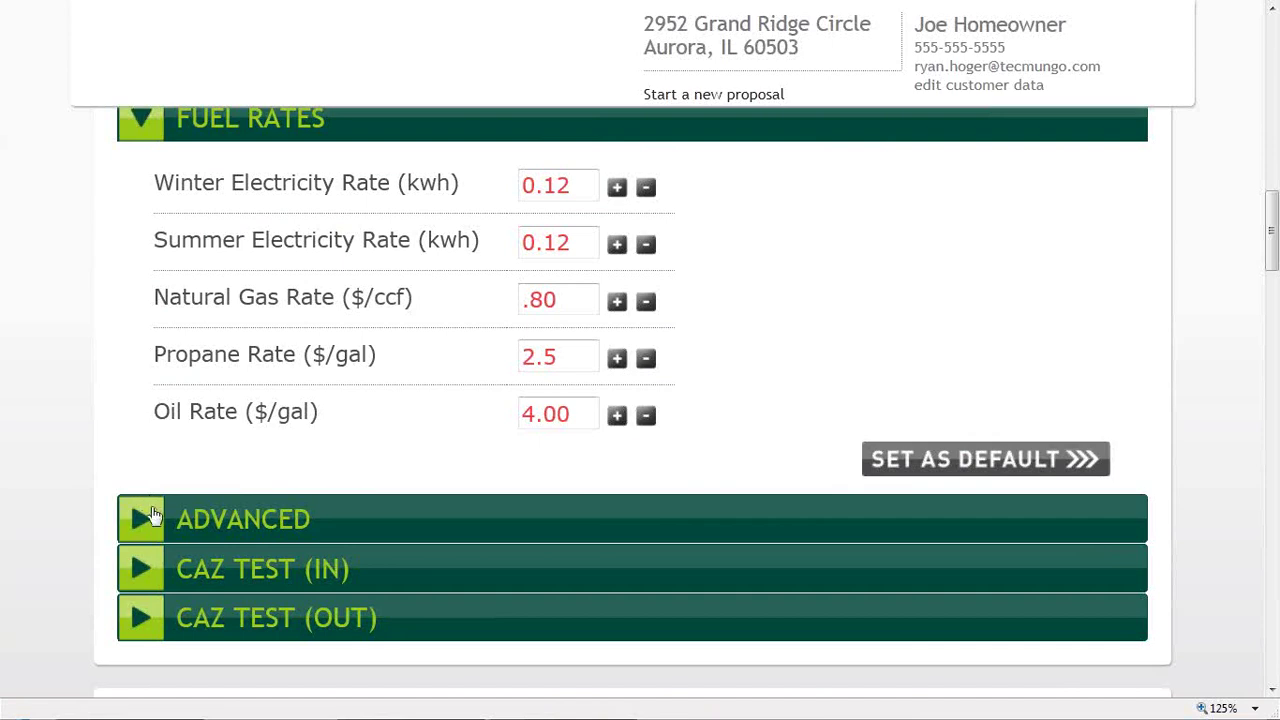
Expand Advanced to compare house and spec values: 8877 vs 7101.6 kWh, AFUE 80 vs 92, SEER 8 vs 15.
left_click(143, 522)
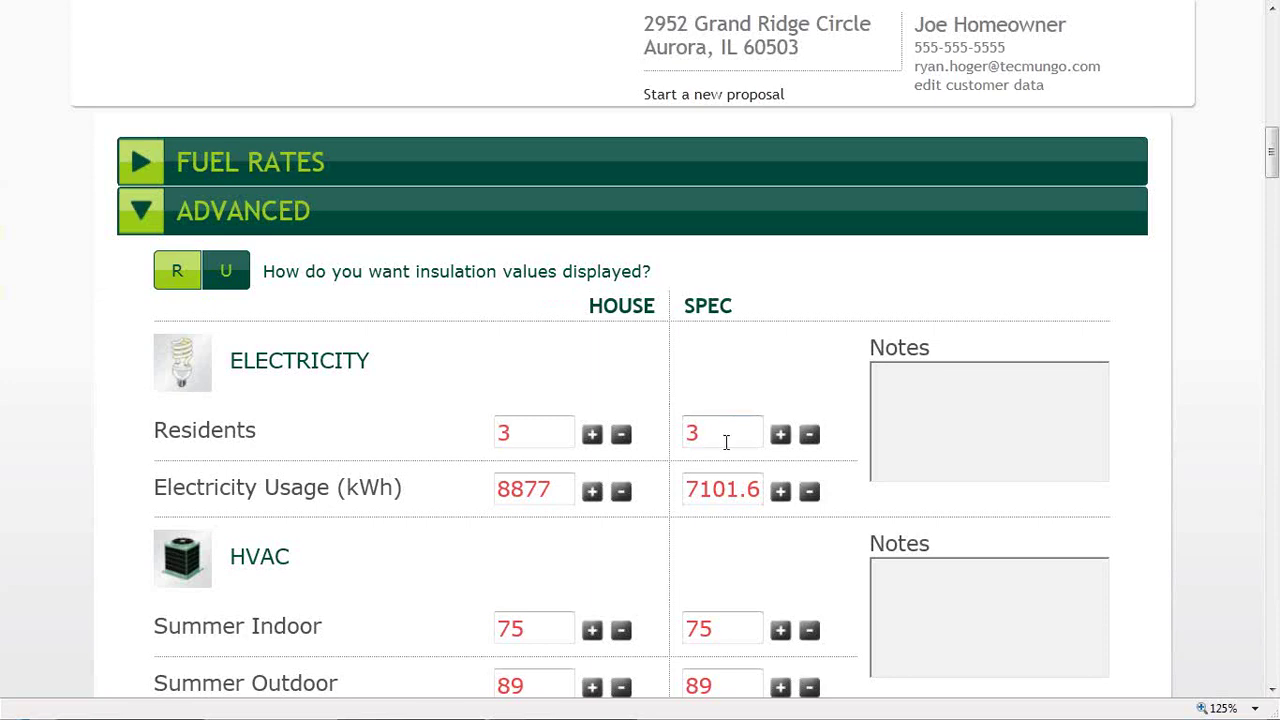
scroll(726, 441, "down", 2)
scroll(726, 449, "down", 3)
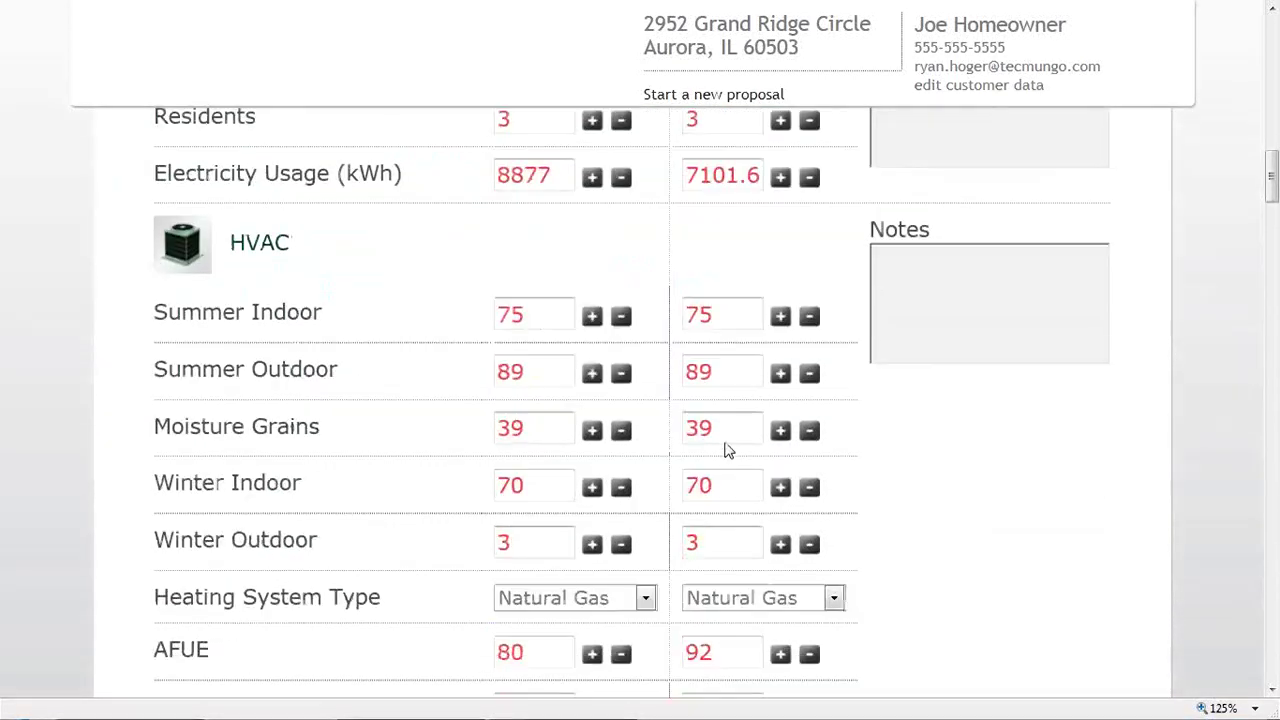
scroll(726, 440, "down", 2)
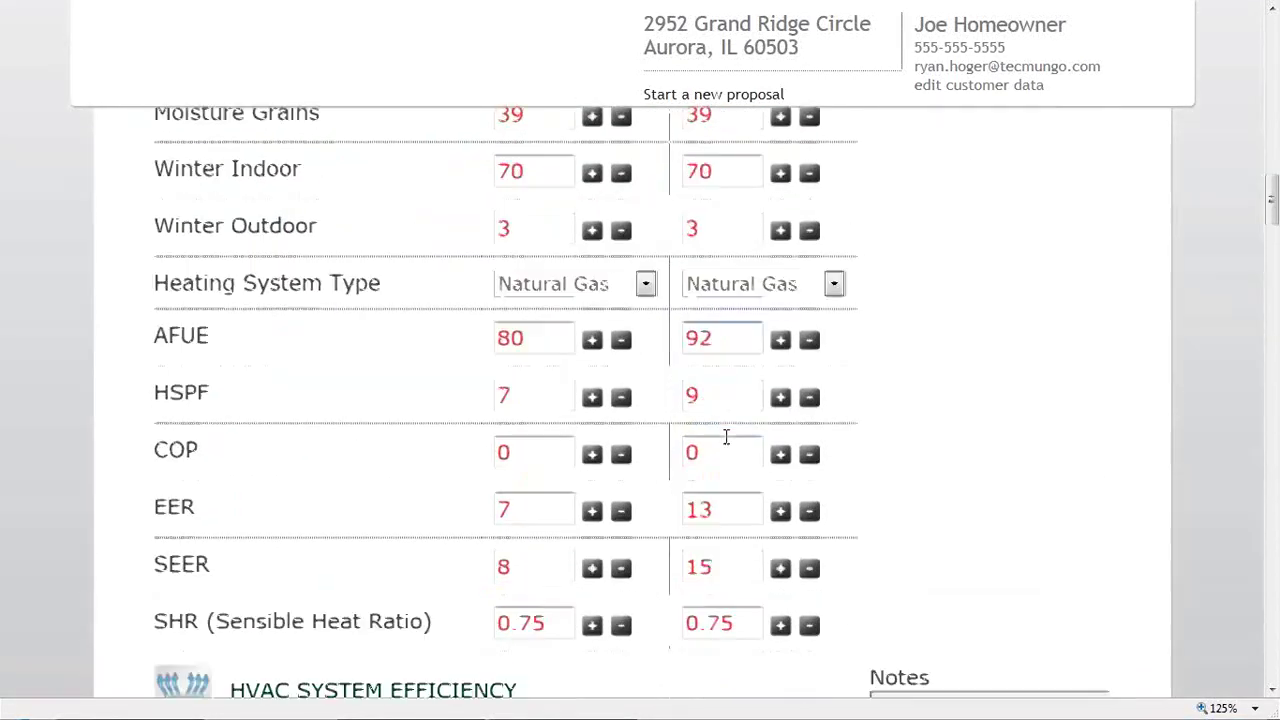
scroll(724, 434, "up", 3)
scroll(724, 434, "up", 4)
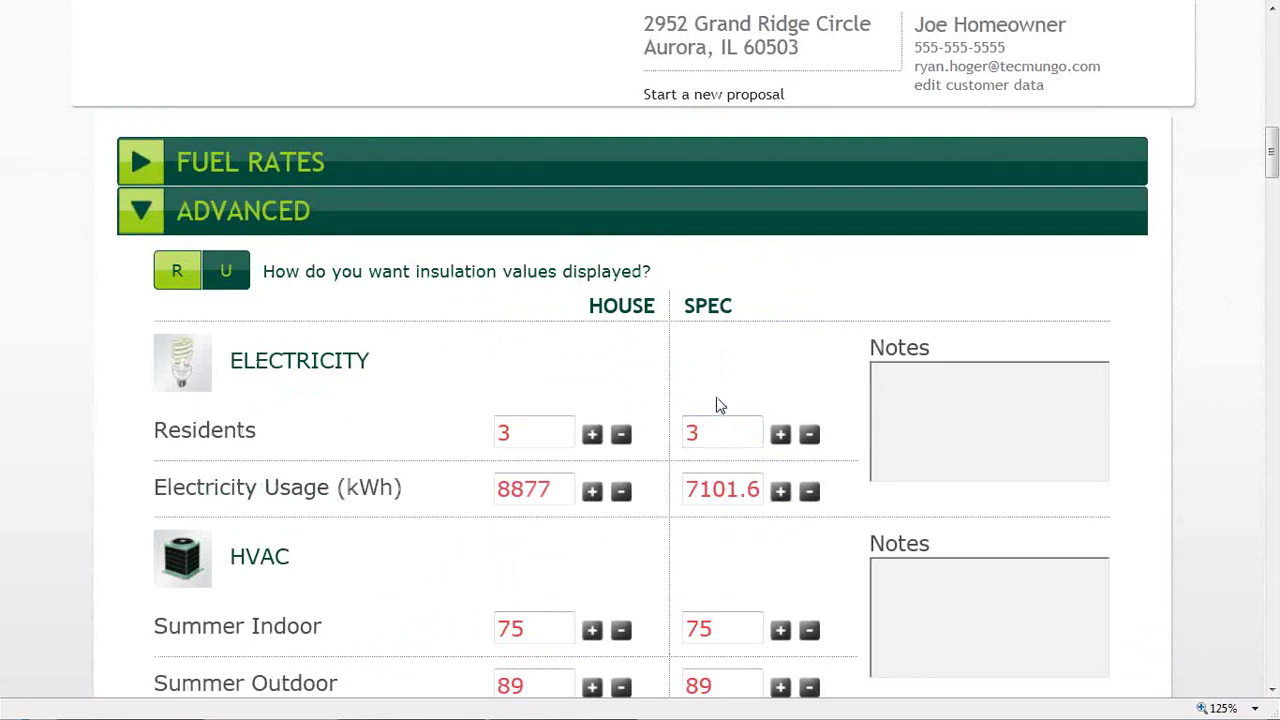
Set the house and spec residents to 5.
left_click(592, 437)
left_click(592, 437)
left_click(781, 437)
left_click(781, 437)
Enter 8877 kWh as the spec electricity usage to match the house.
left_click(529, 495)
left_click(684, 496)
type("8877")
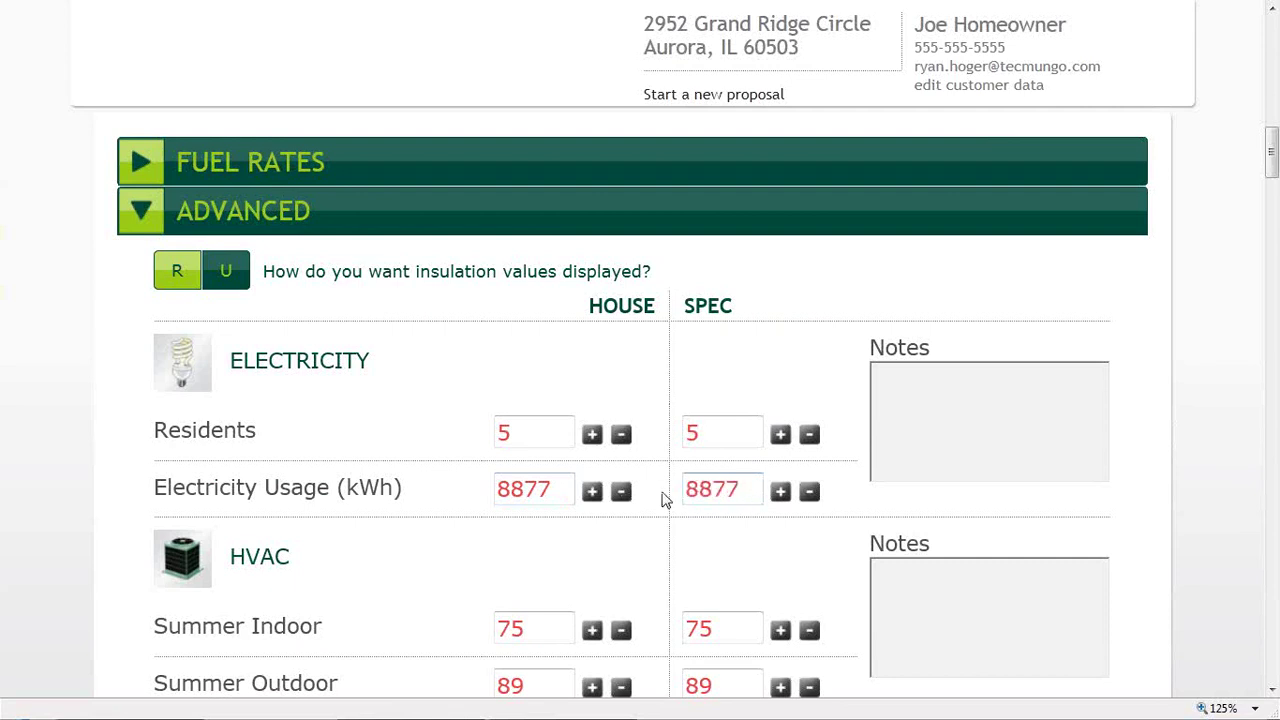
left_click(547, 626)
Raise house and spec summer indoor setpoints to 78, leaving summer outdoor unchanged.
scroll(522, 397, "down", 1)
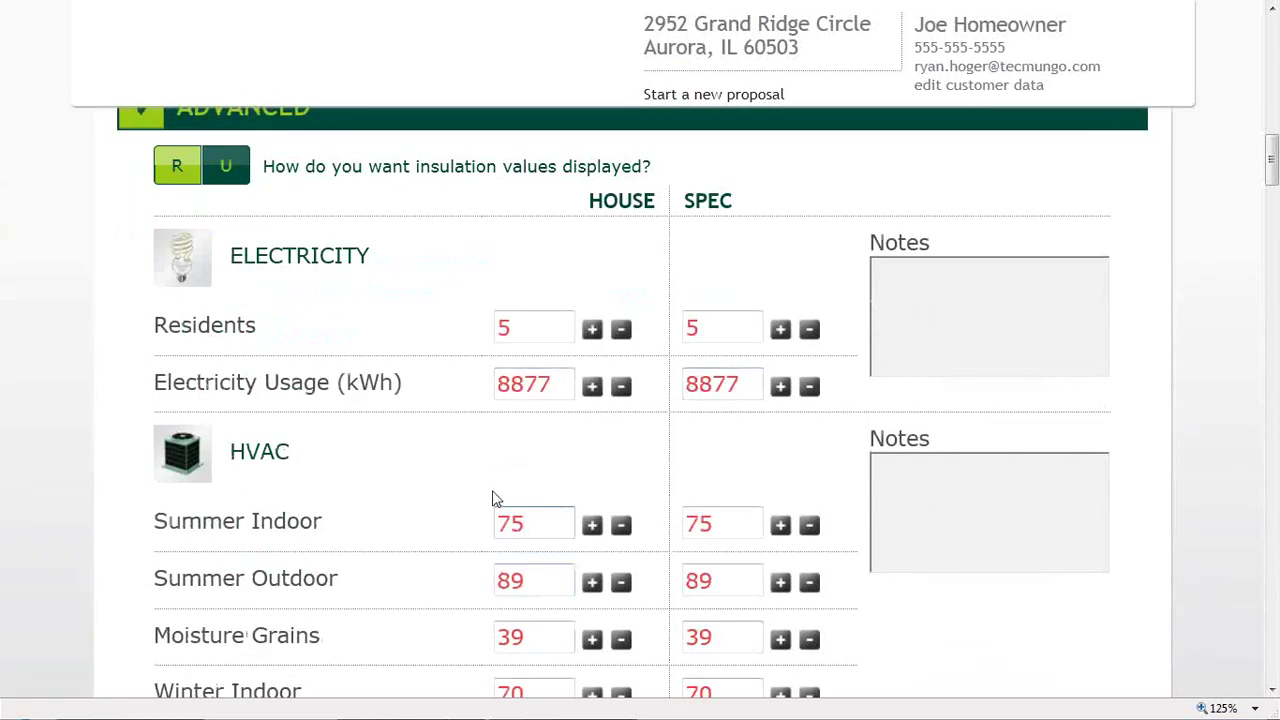
scroll(455, 495, "down", 1)
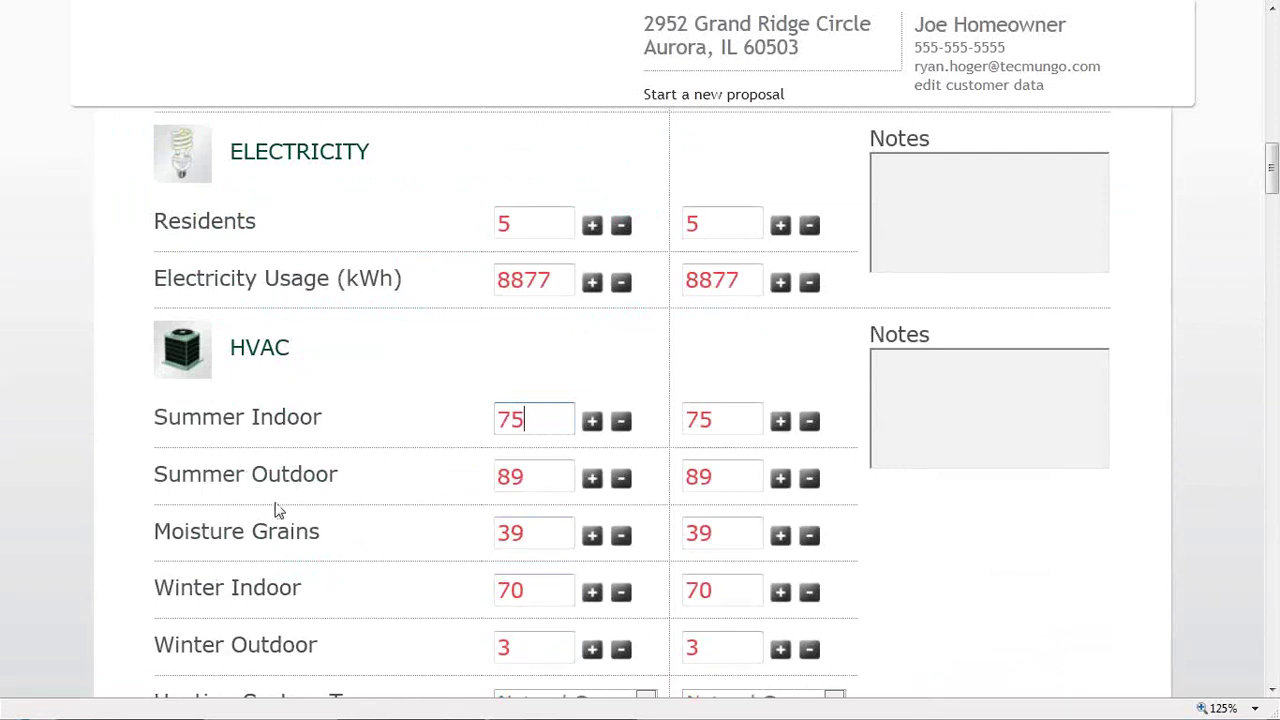
left_click(592, 424)
left_click(592, 424)
left_click(592, 424)
left_click(780, 424)
left_click(780, 424)
left_click(780, 424)
left_click(248, 472)
left_click(945, 552)
Lower house and spec winter indoor setpoints to 68.
scroll(951, 568, "down", 1)
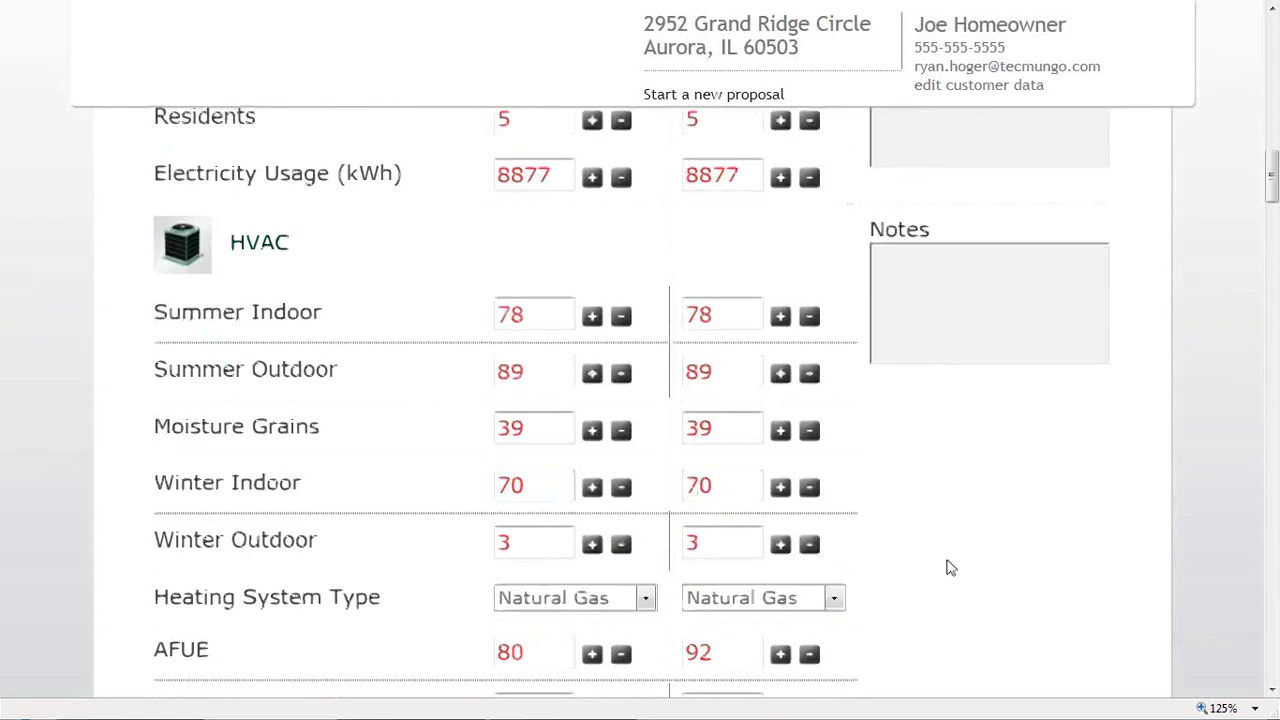
left_click(621, 487)
left_click(621, 488)
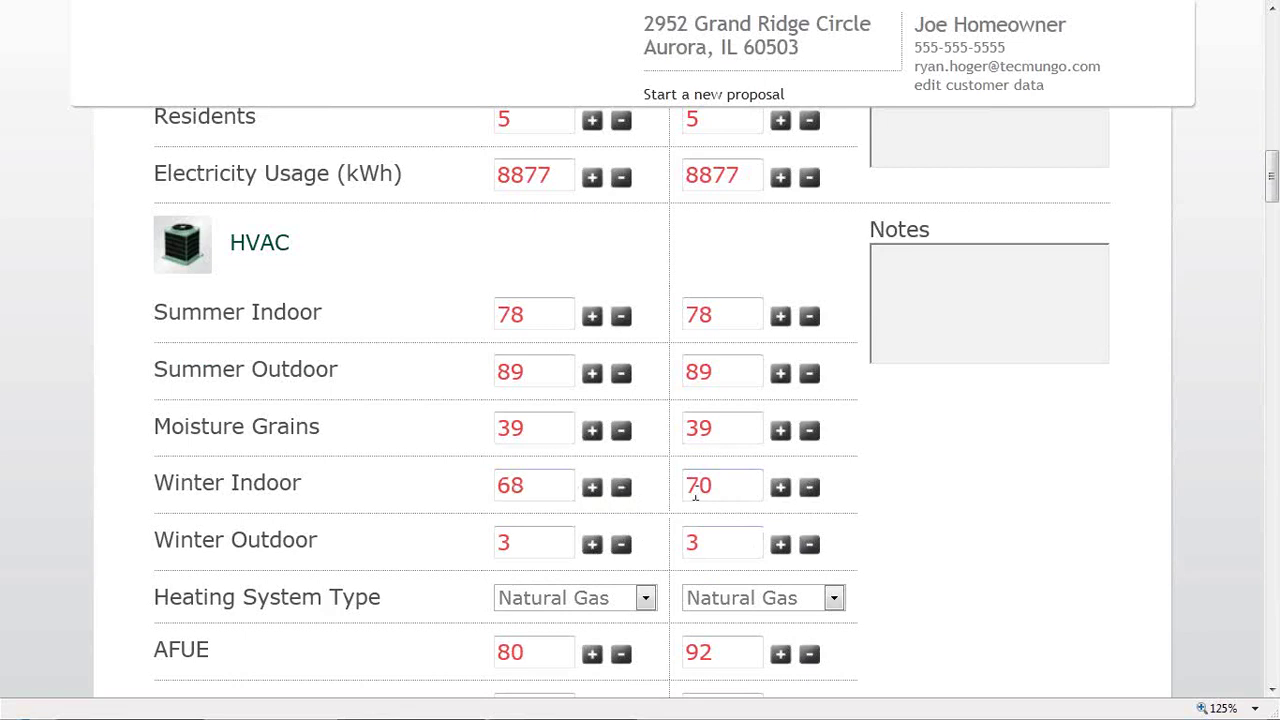
left_click(811, 489)
left_click(811, 489)
Set house and spec winter outdoor temperatures to -3.
left_click(621, 545)
left_click(621, 545)
left_click(621, 545)
left_click(621, 545)
left_click(621, 545)
left_click(621, 545)
left_click(809, 545)
left_click(809, 545)
left_click(809, 545)
left_click(809, 545)
left_click(809, 545)
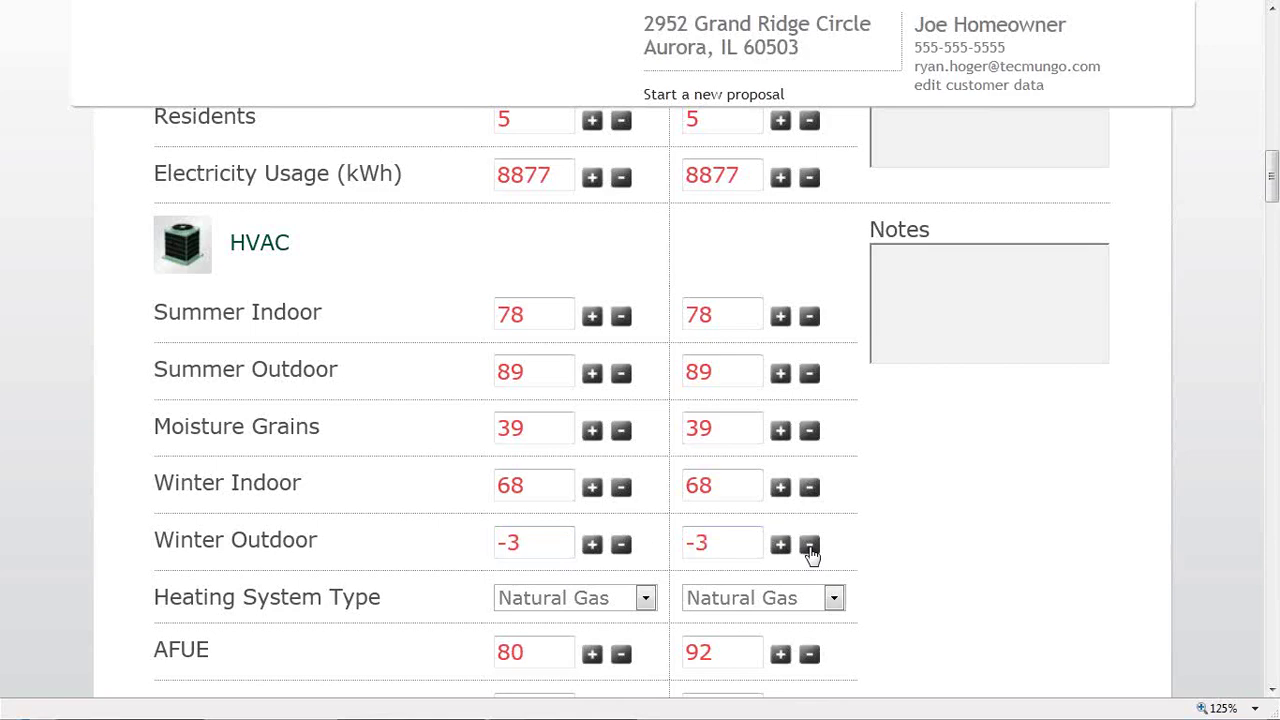
scroll(963, 578, "down", 3)
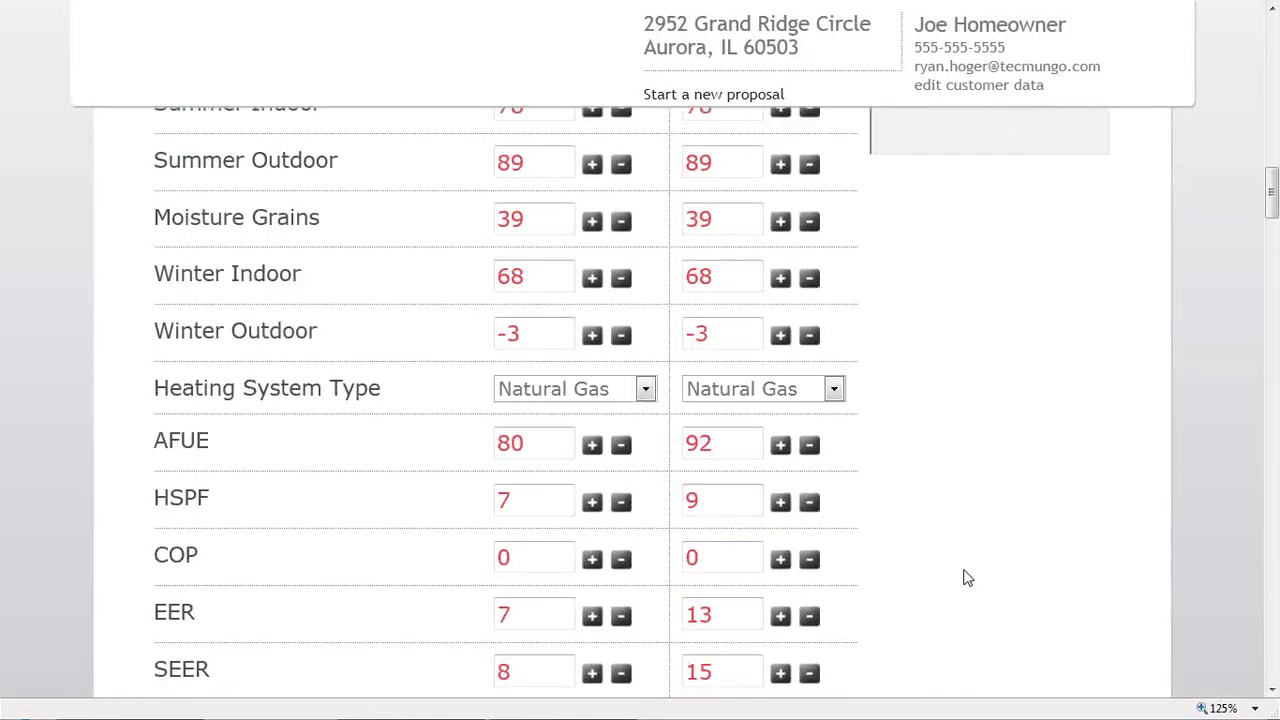
Keep Natural Gas heating for house and spec, and raise the spec AFUE to 97.
left_click(644, 393)
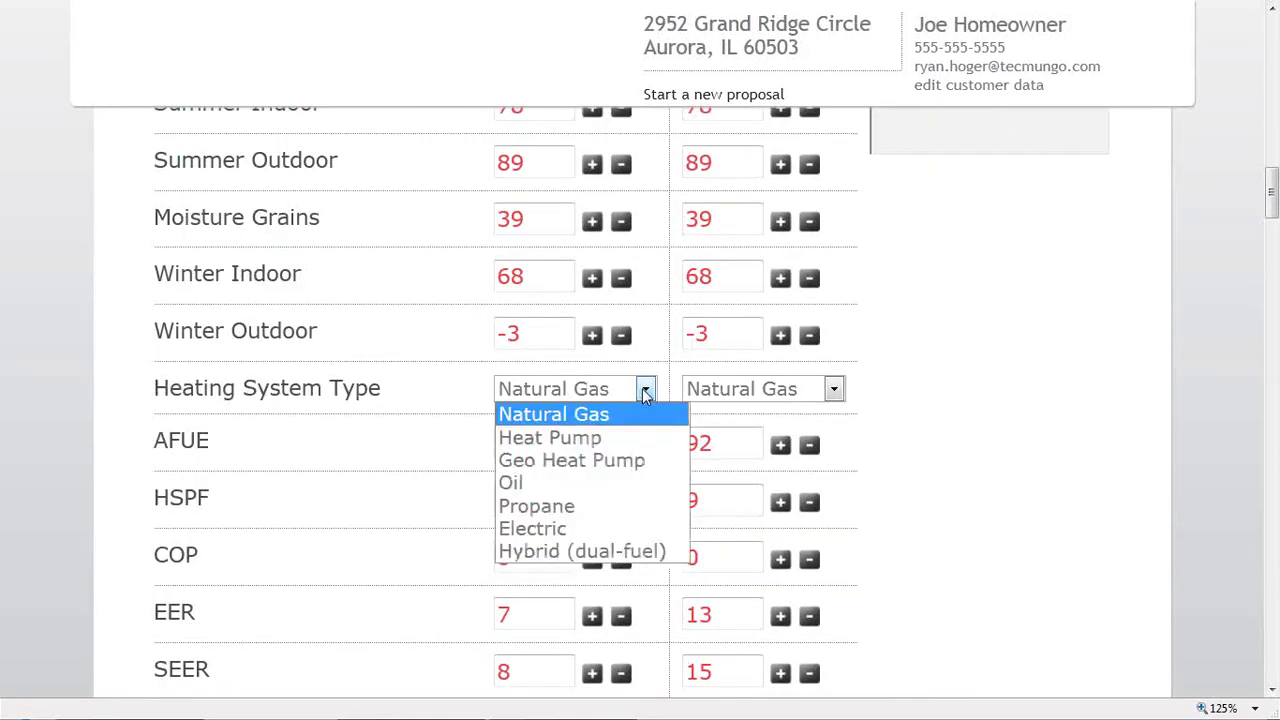
left_click(645, 391)
left_click(834, 392)
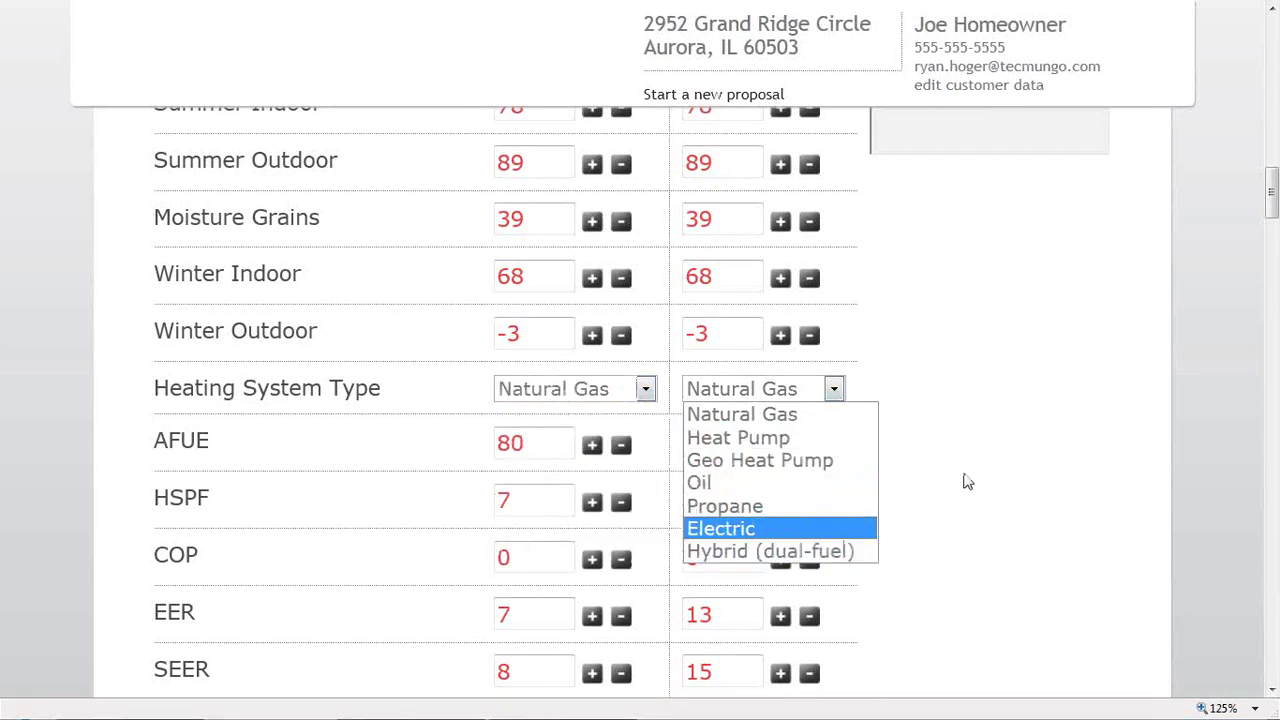
left_click(995, 443)
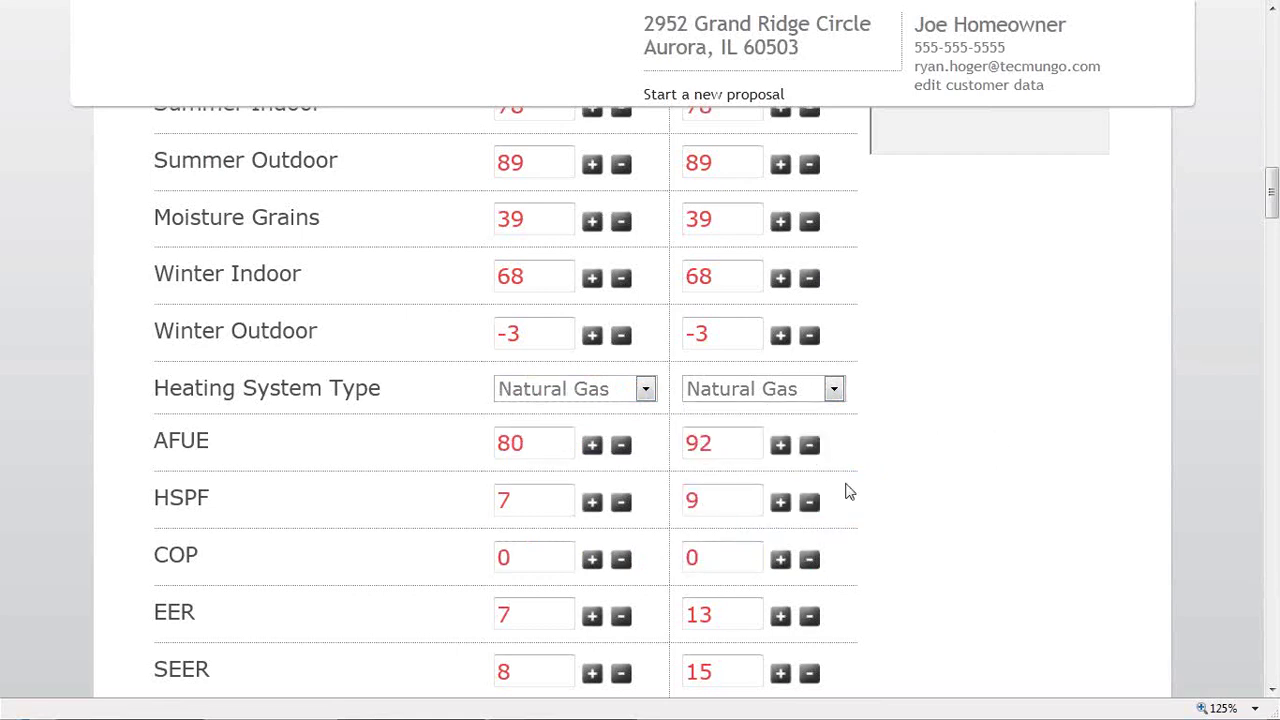
left_click(782, 449)
left_click(782, 449)
left_click(782, 447)
left_click(782, 447)
left_click(782, 447)
Bring the spec HSPF down to 7, with spec heating still Natural Gas.
left_click(838, 390)
left_click(847, 392)
left_click(957, 434)
scroll(937, 500, "down", 2)
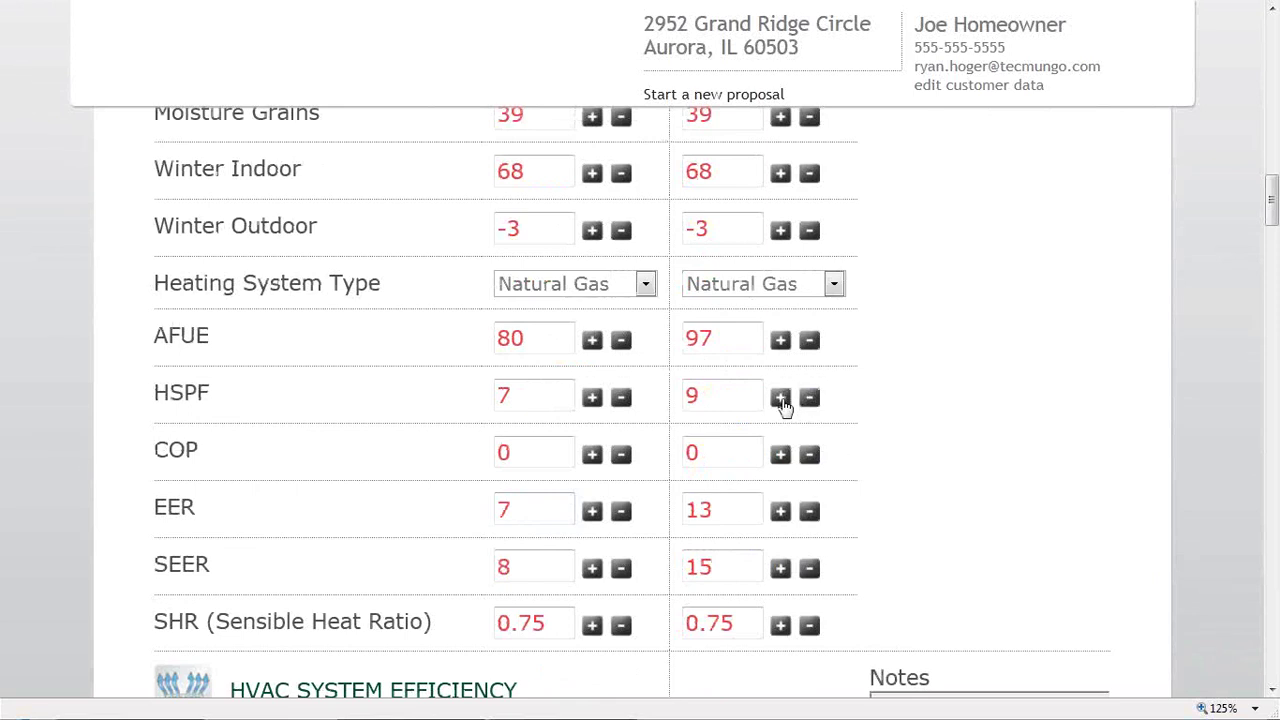
left_click(781, 401)
left_click(781, 401)
left_click(780, 401)
left_click(781, 401)
left_click(809, 398)
left_click(809, 398)
left_click(809, 398)
left_click(809, 398)
left_click(809, 398)
left_click(809, 398)
left_click(834, 284)
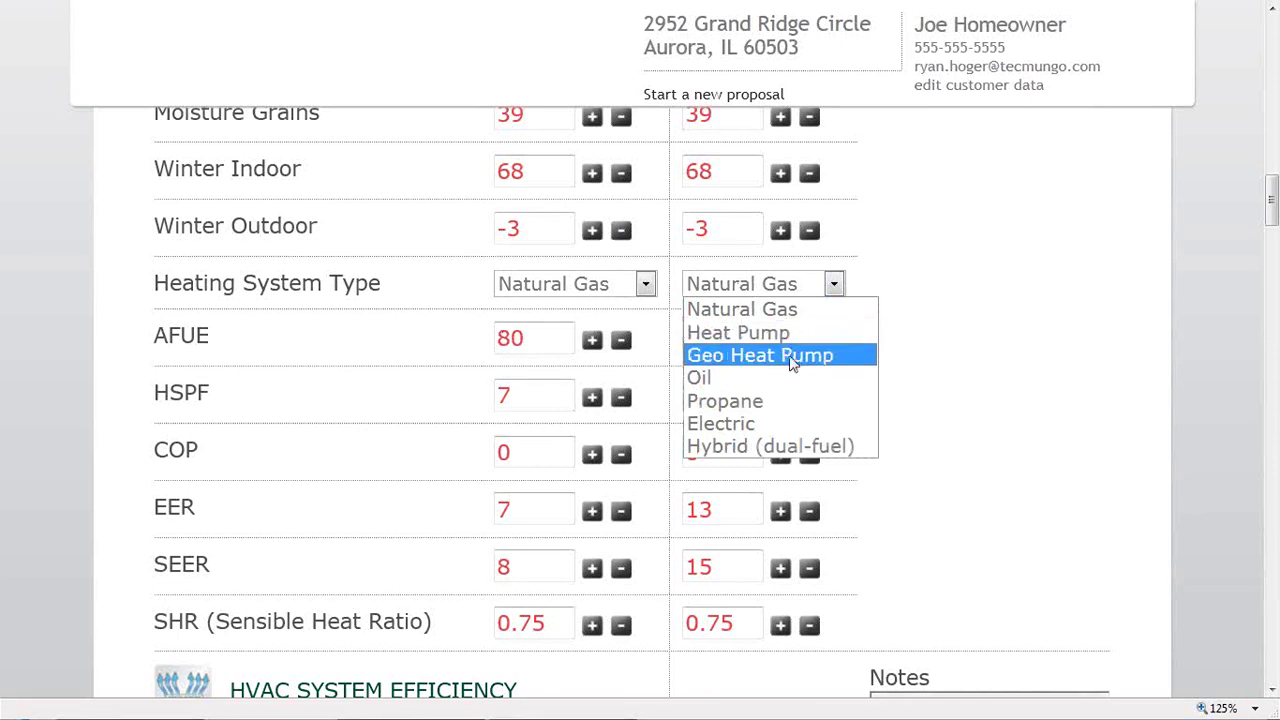
left_click(955, 380)
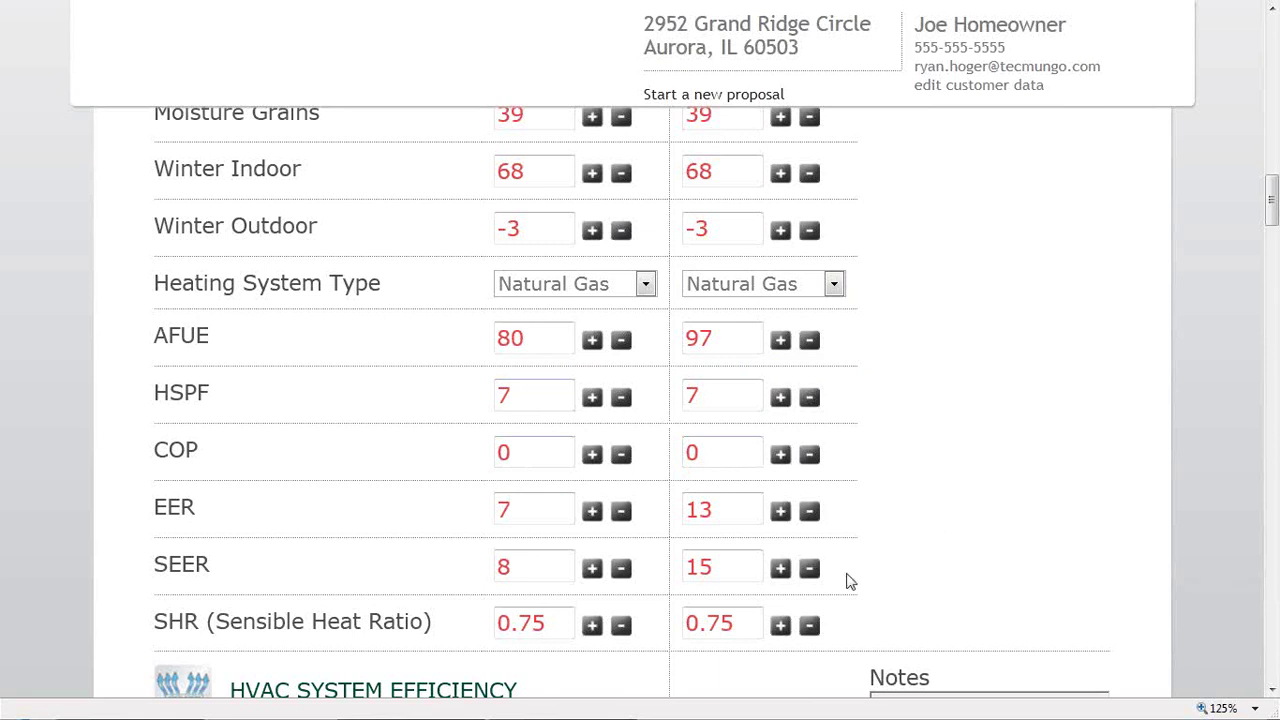
Raise house SEER to 14 and spec SEER to 16, giving EER 11.76 vs 12.80.
left_click(594, 570)
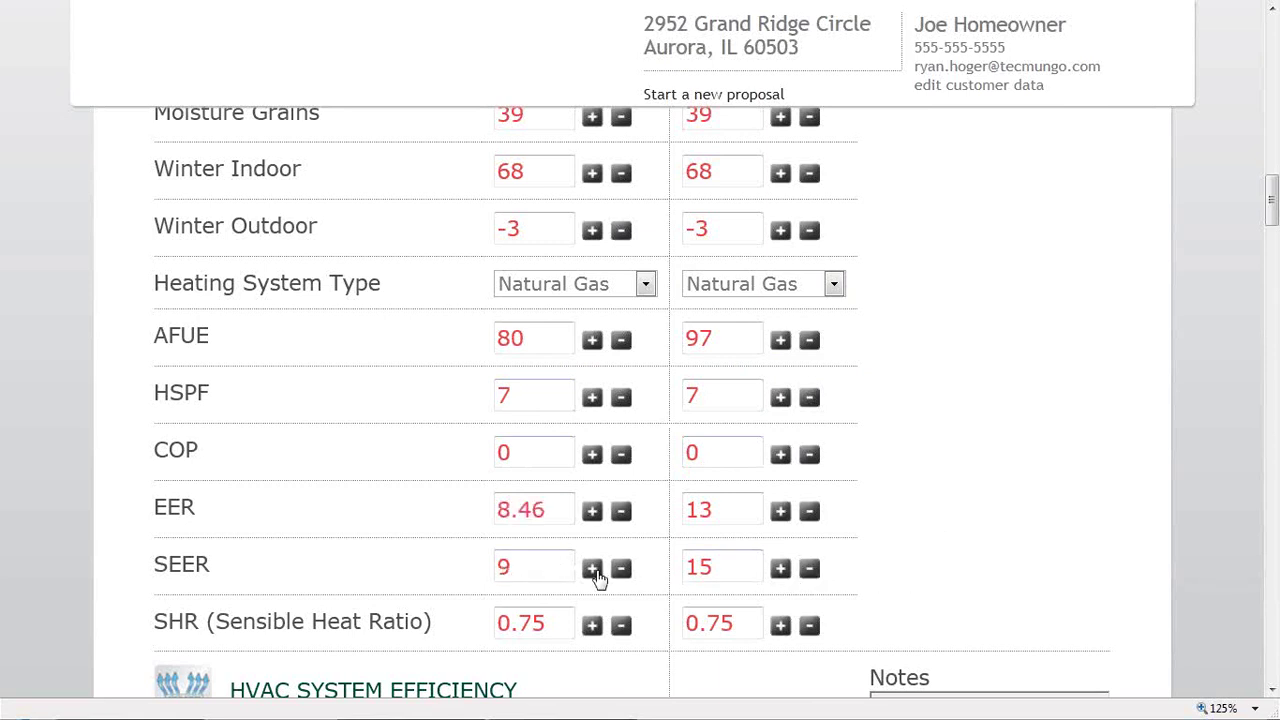
left_click(594, 570)
left_click(594, 570)
left_click(594, 570)
left_click(594, 570)
left_click(594, 570)
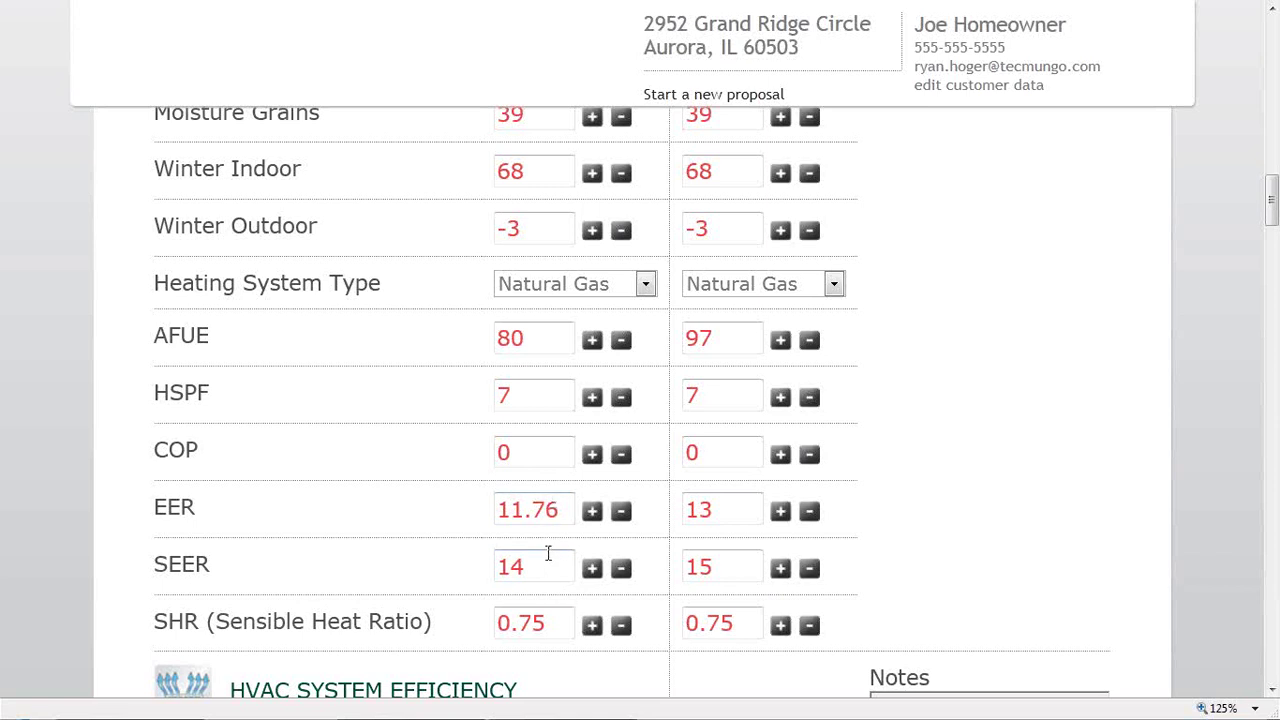
double_click(172, 507)
left_click_drag(172, 507, 200, 568)
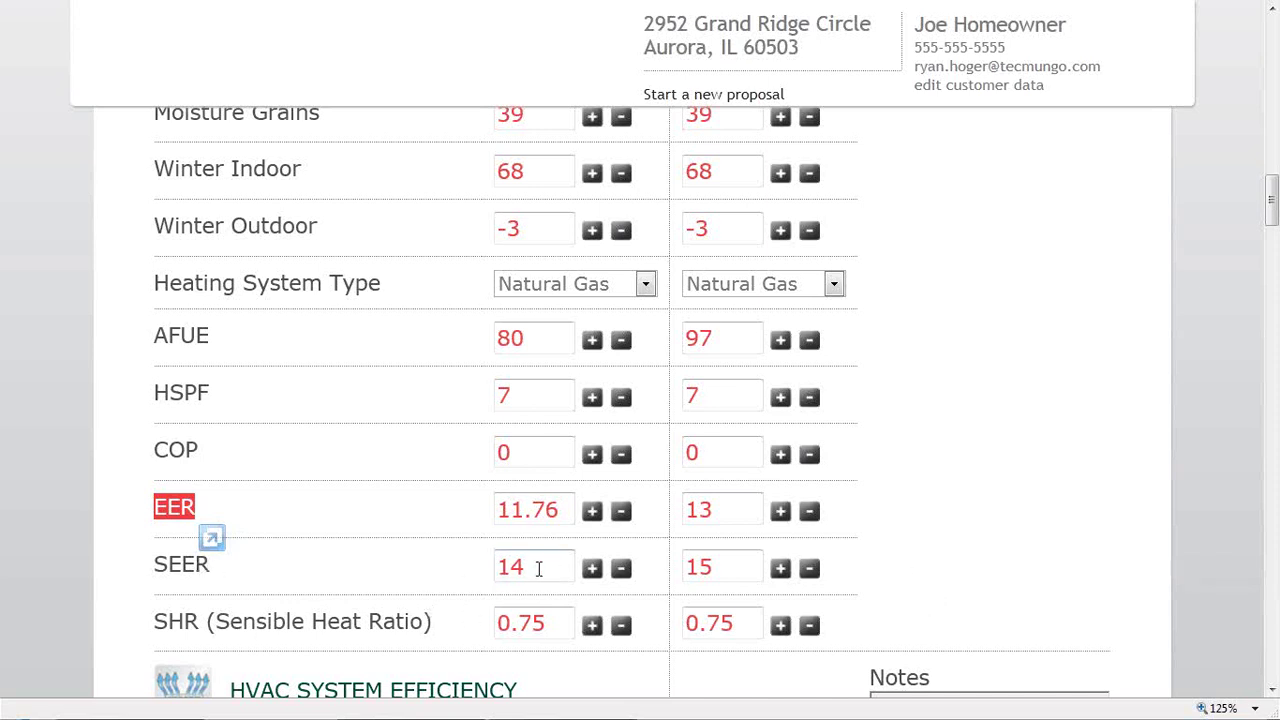
left_click(780, 569)
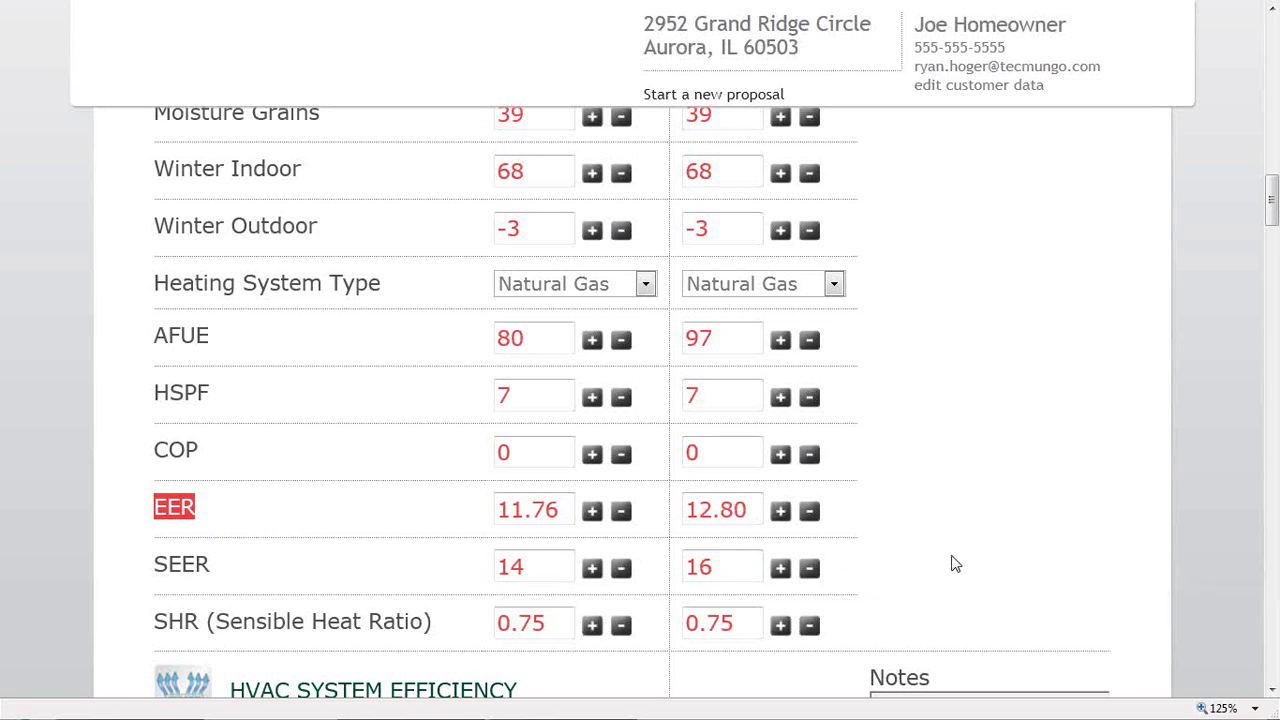
scroll(952, 564, "down", 1)
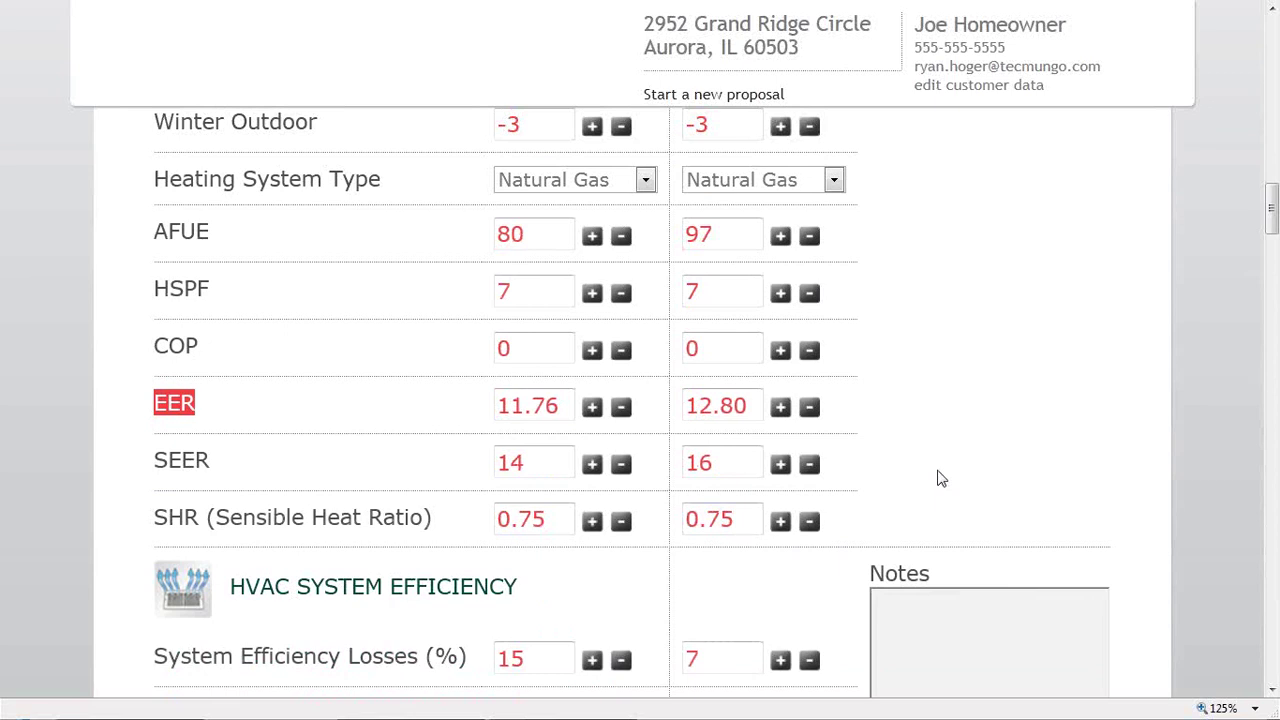
left_click(592, 522)
left_click(592, 522)
left_click(621, 522)
left_click(621, 523)
left_click(621, 523)
left_click(621, 523)
left_click(594, 522)
left_click(563, 520)
type("5")
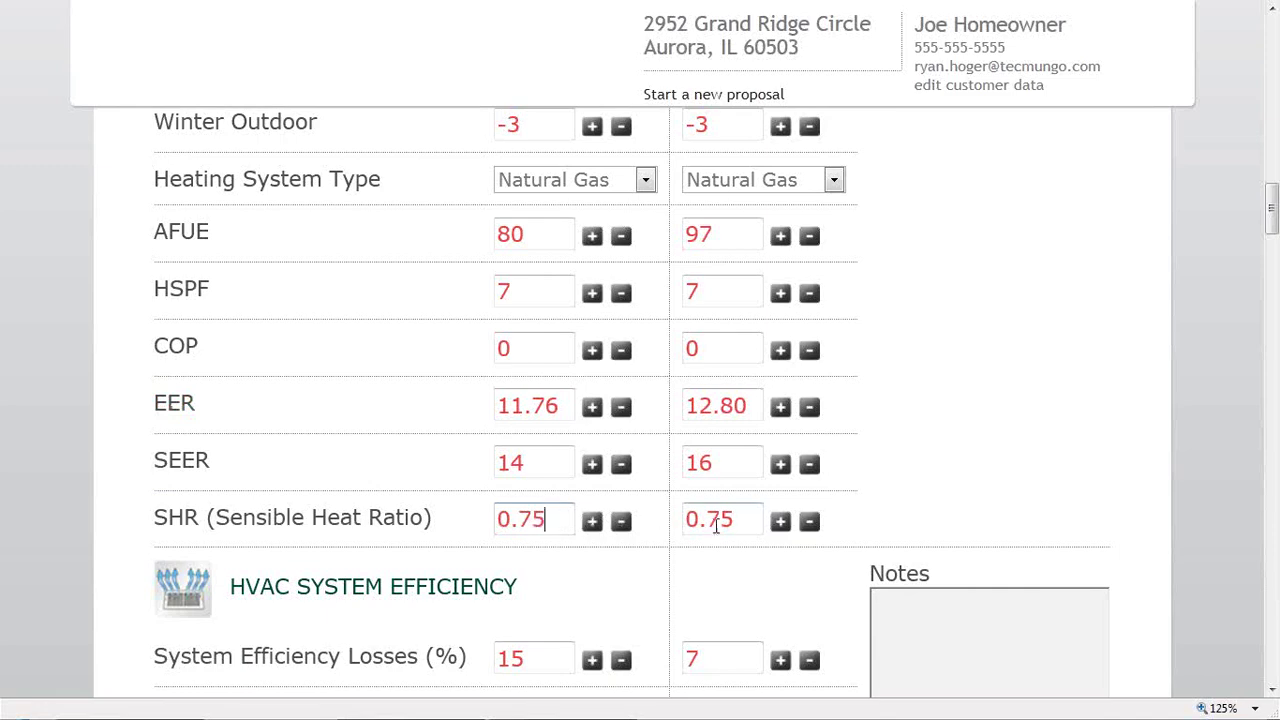
left_click(716, 520)
scroll(897, 517, "down", 2)
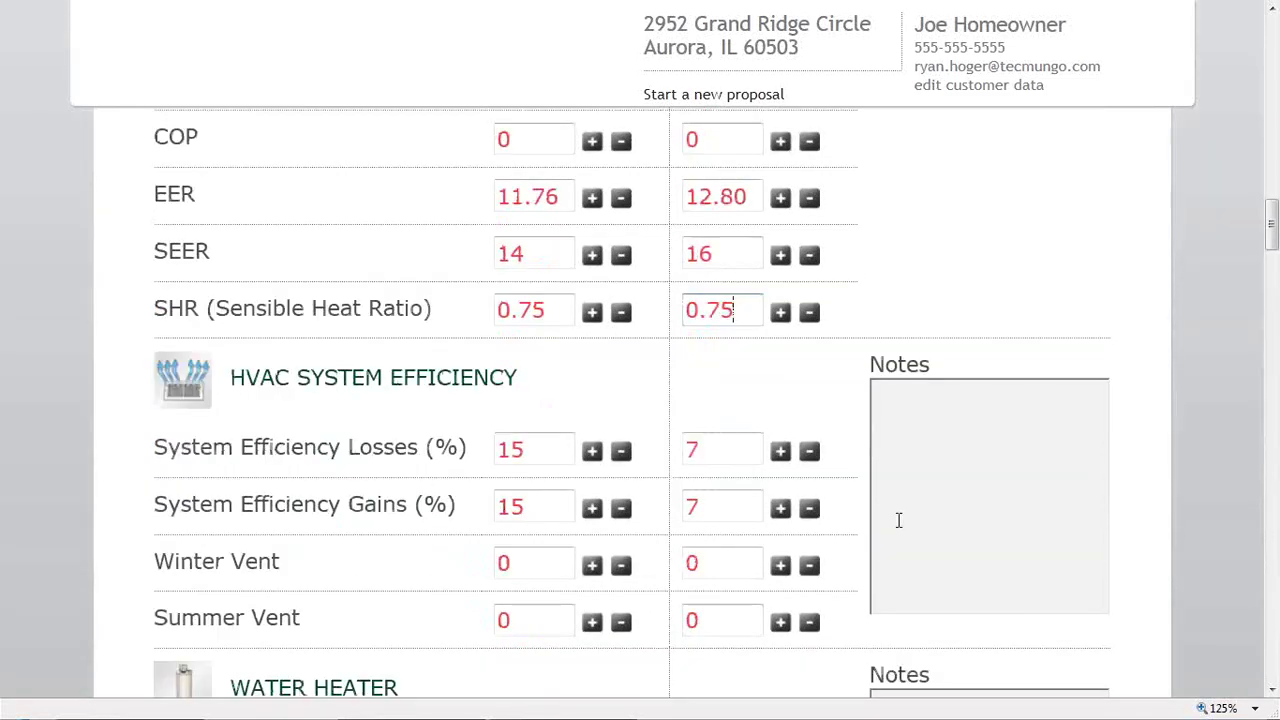
scroll(897, 517, "up", 6)
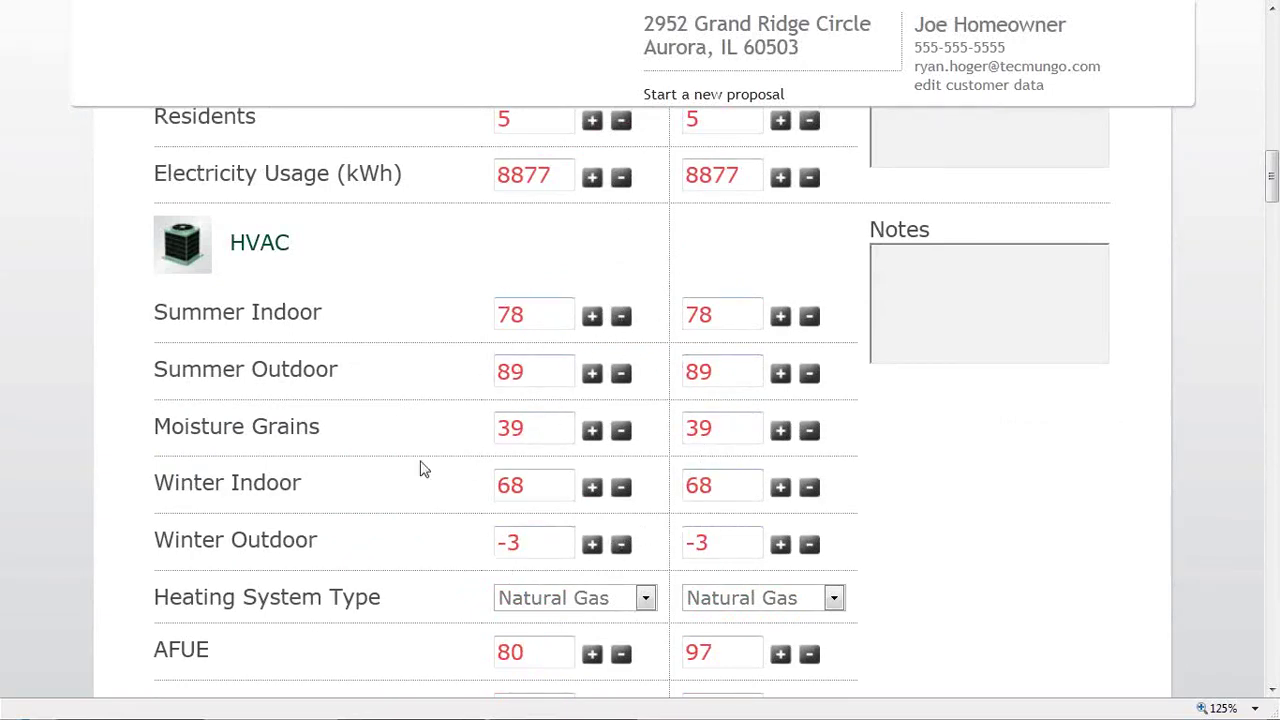
scroll(646, 393, "down", 3)
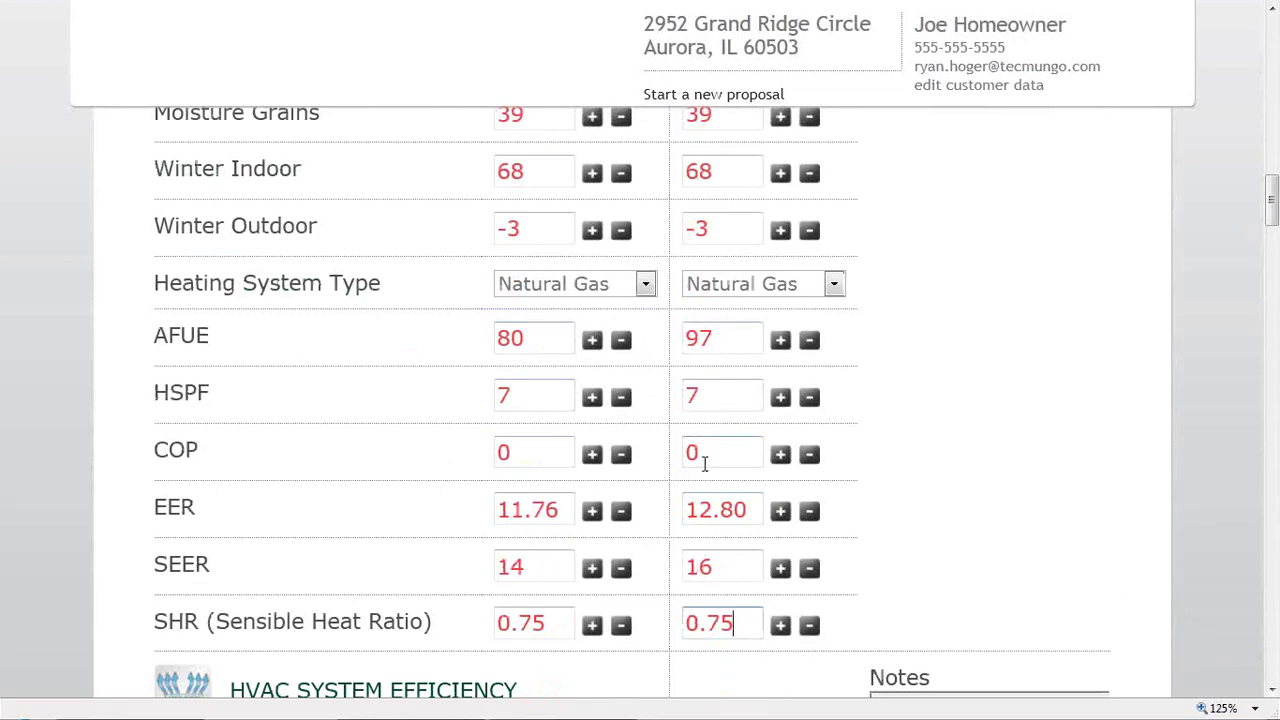
scroll(830, 601, "down", 4)
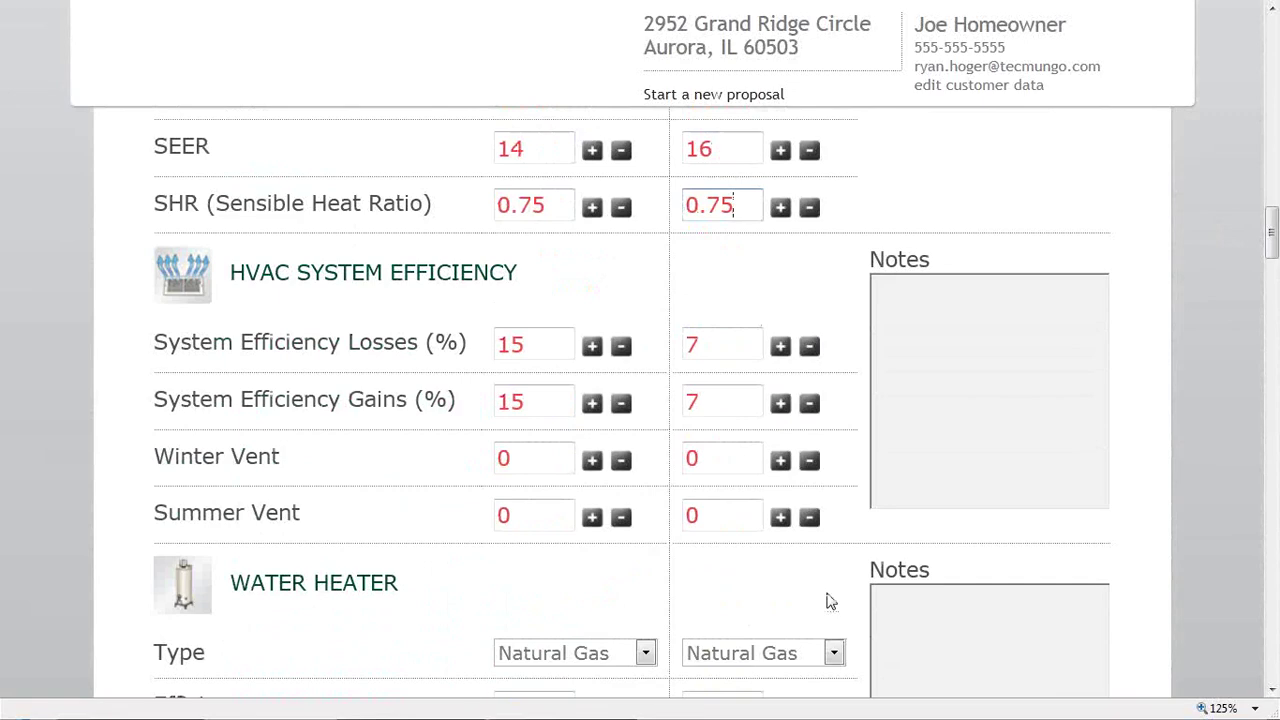
Lower the house Summer Indoor temperature to 75.
scroll(709, 565, "up", 14)
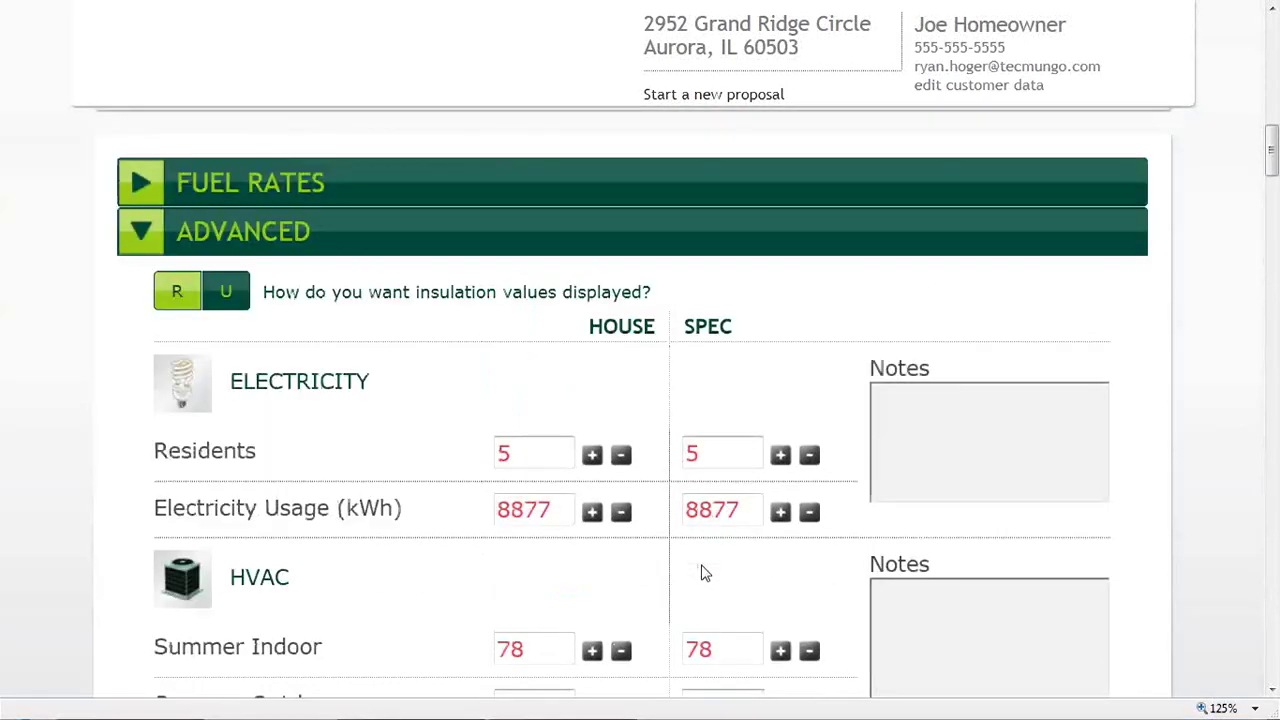
scroll(703, 573, "up", 1)
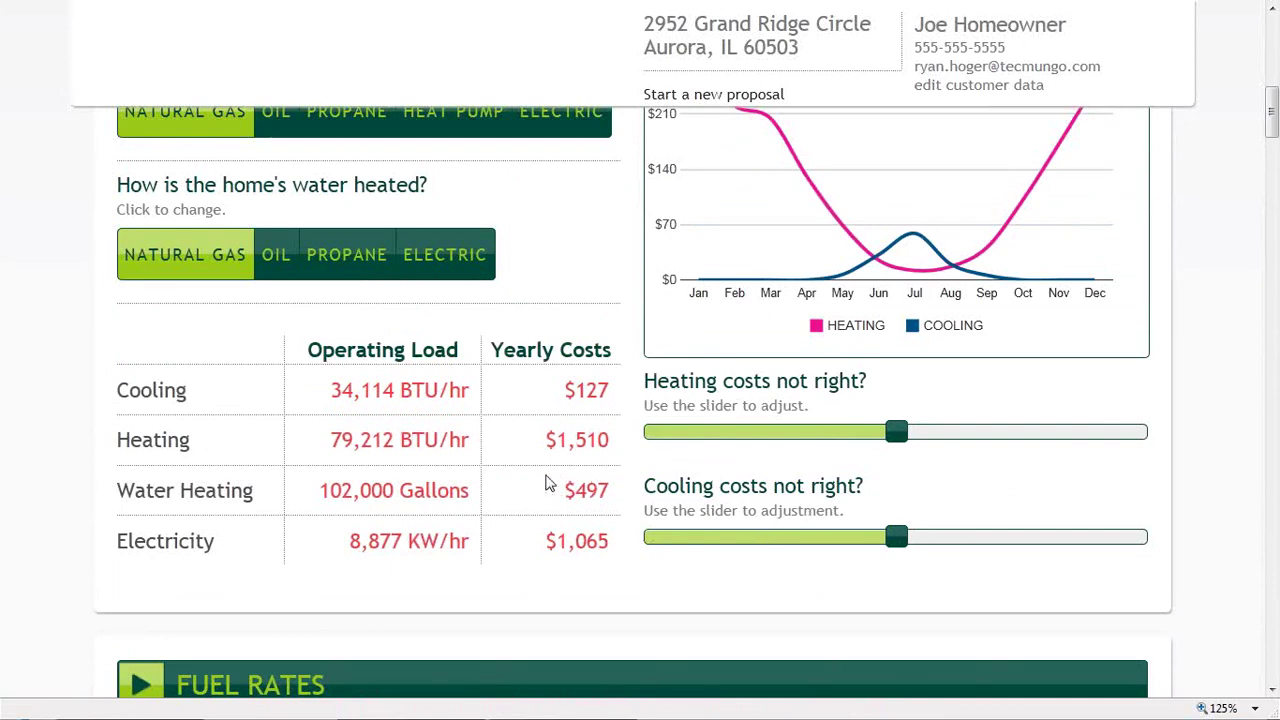
scroll(646, 592, "down", 7)
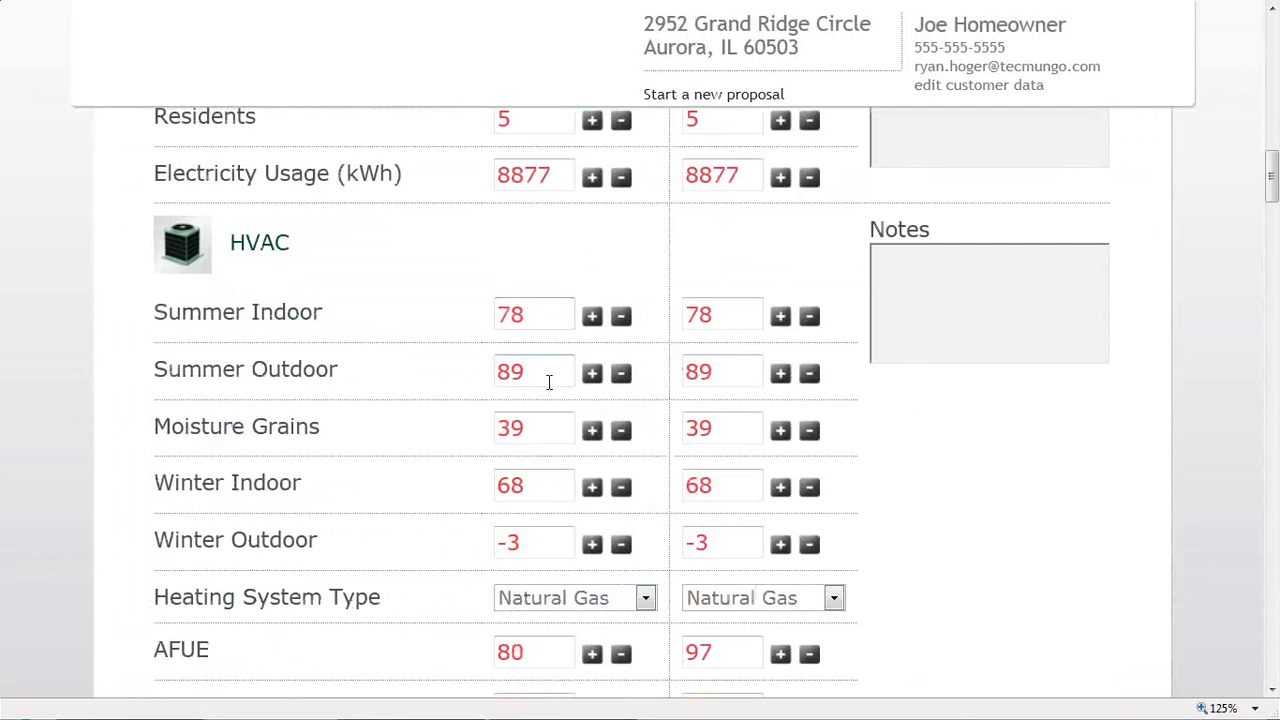
scroll(535, 420, "up", 6)
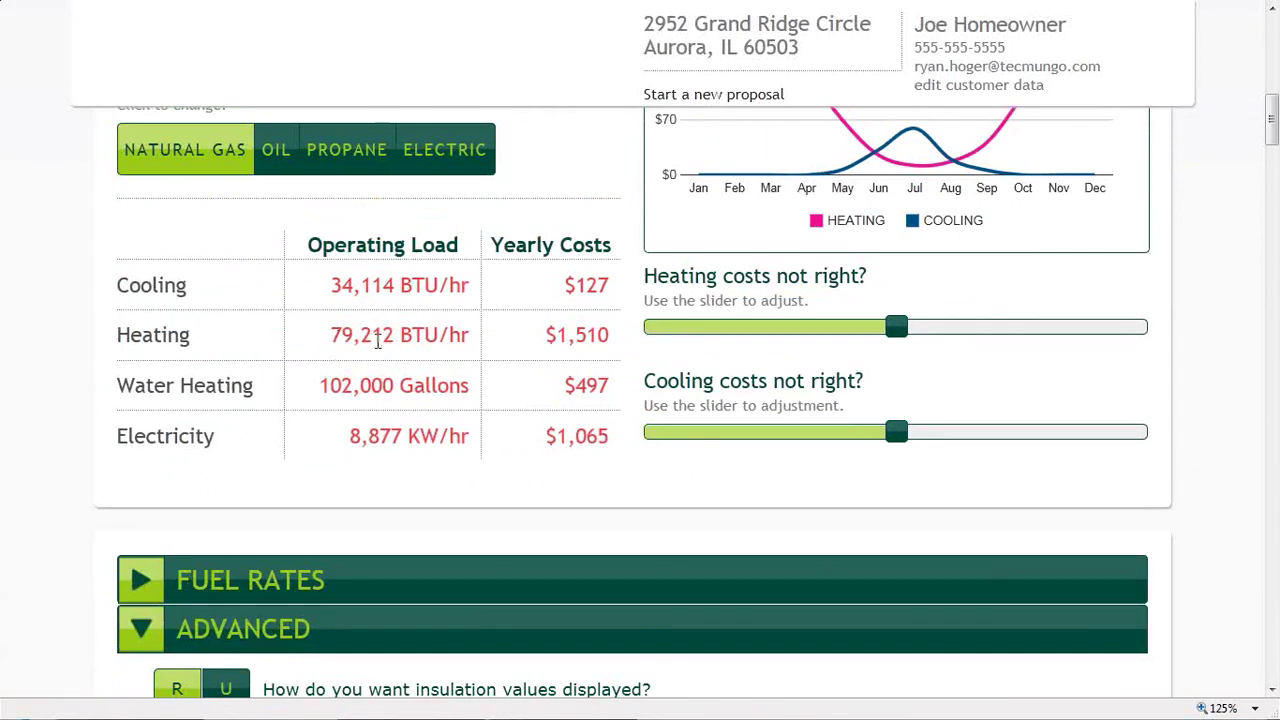
scroll(376, 342, "down", 7)
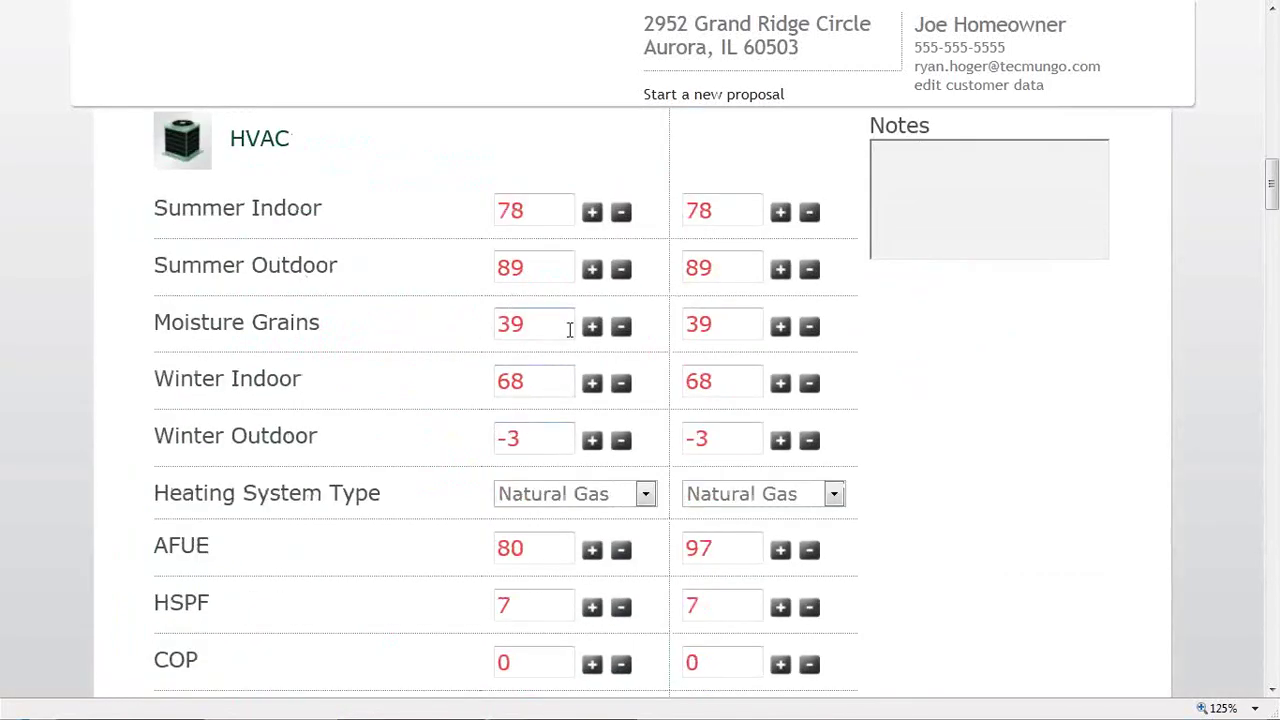
left_click(621, 214)
left_click(621, 214)
left_click(621, 214)
Check the cooling costs, then restore house Summer Indoor to 78.
scroll(444, 362, "up", 7)
scroll(444, 367, "up", 1)
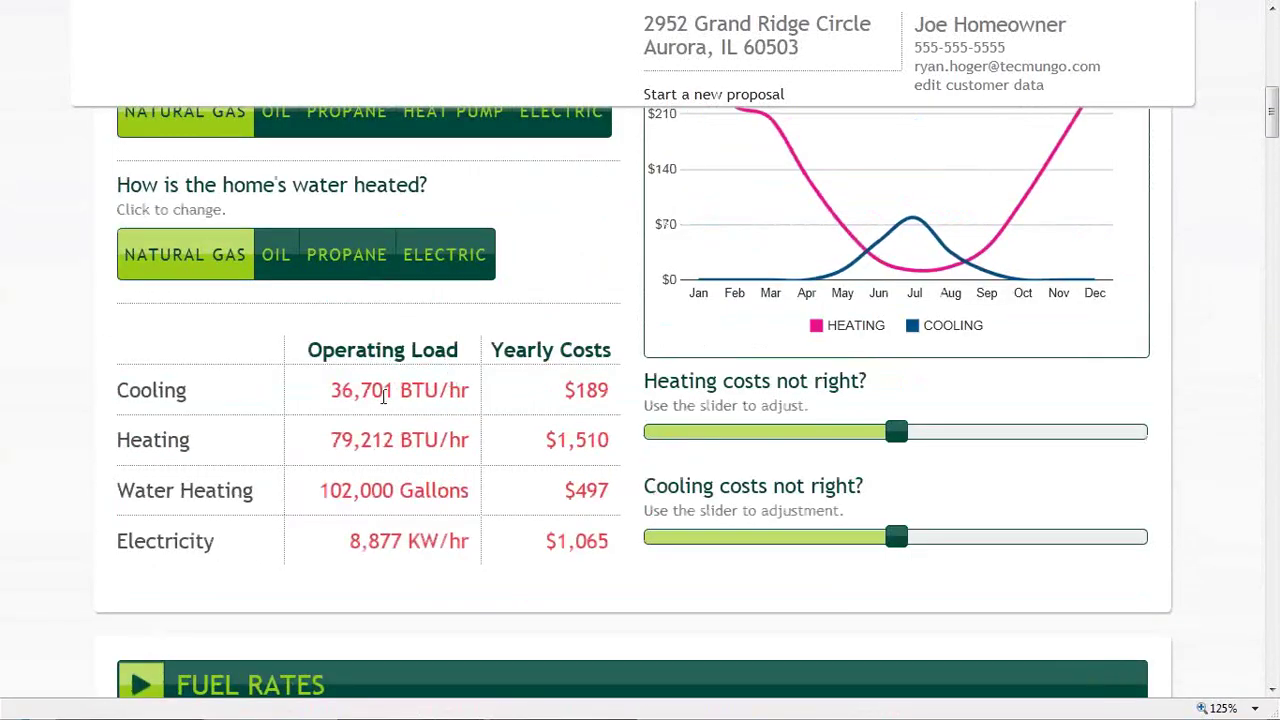
scroll(374, 393, "down", 8)
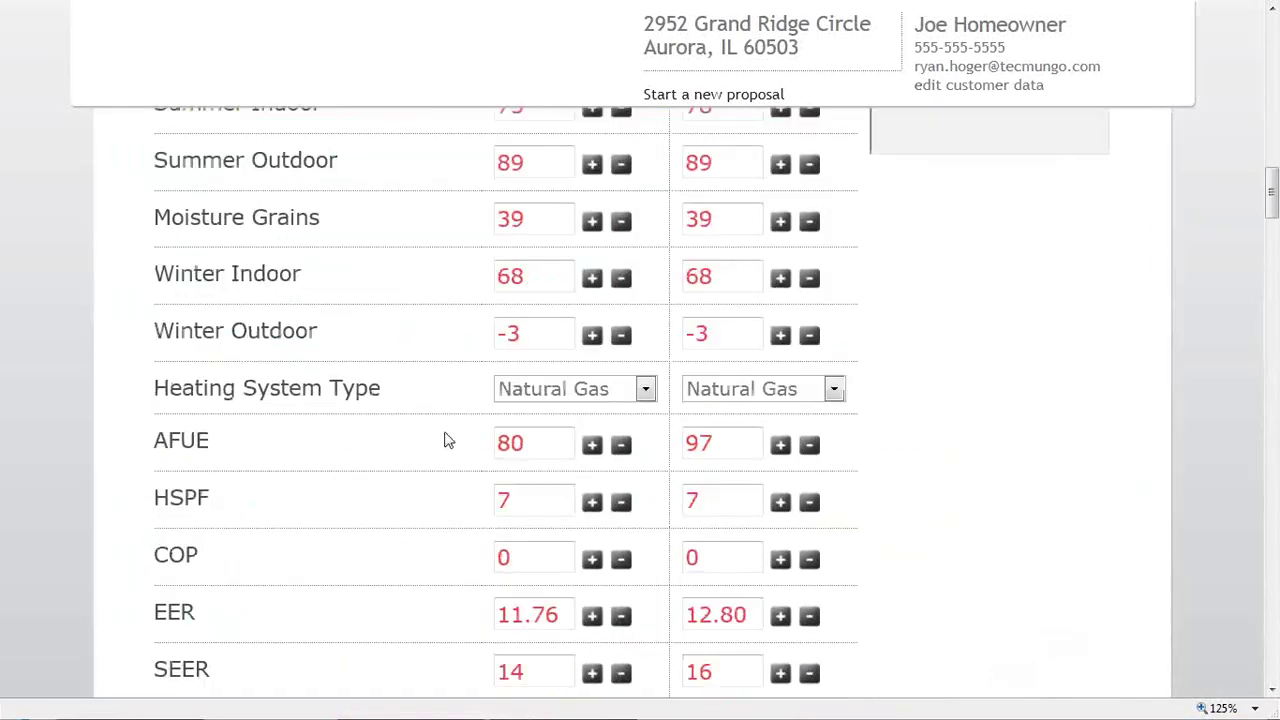
scroll(560, 370, "up", 1)
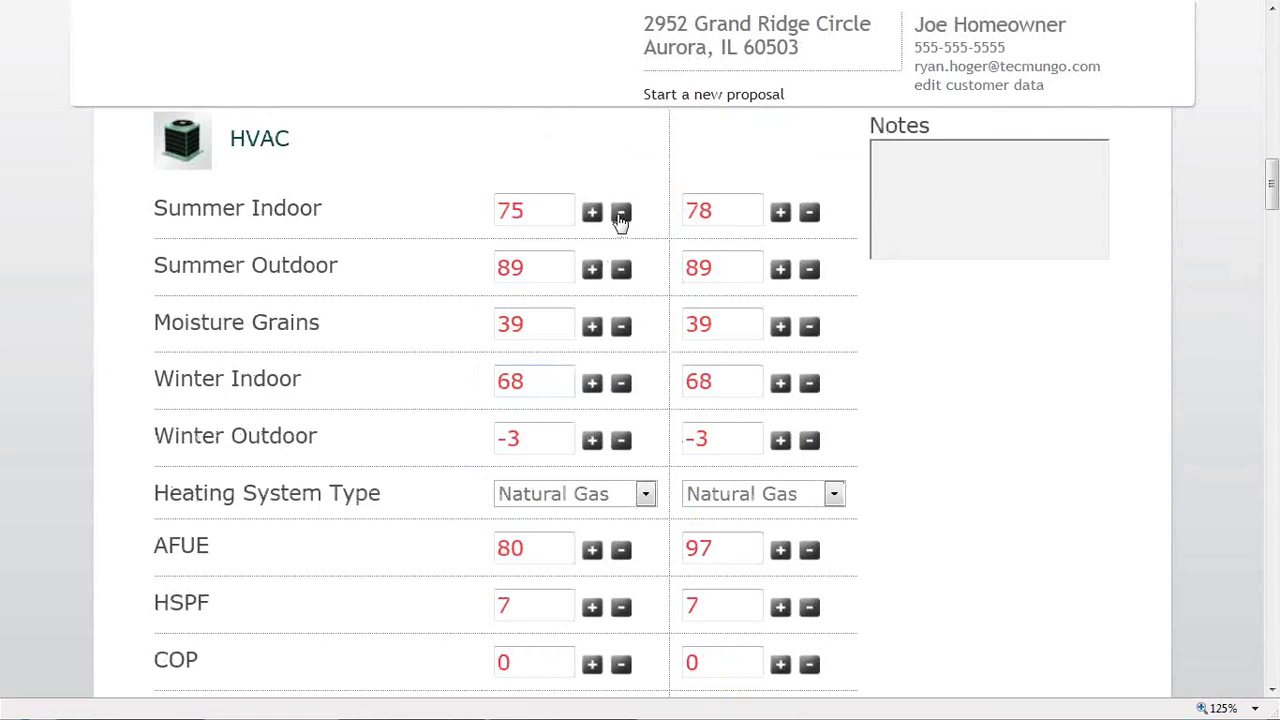
left_click(593, 213)
left_click(593, 213)
left_click(593, 213)
Scroll down to the section notes and place the cursor in the HVAC notes box.
scroll(333, 390, "up", 7)
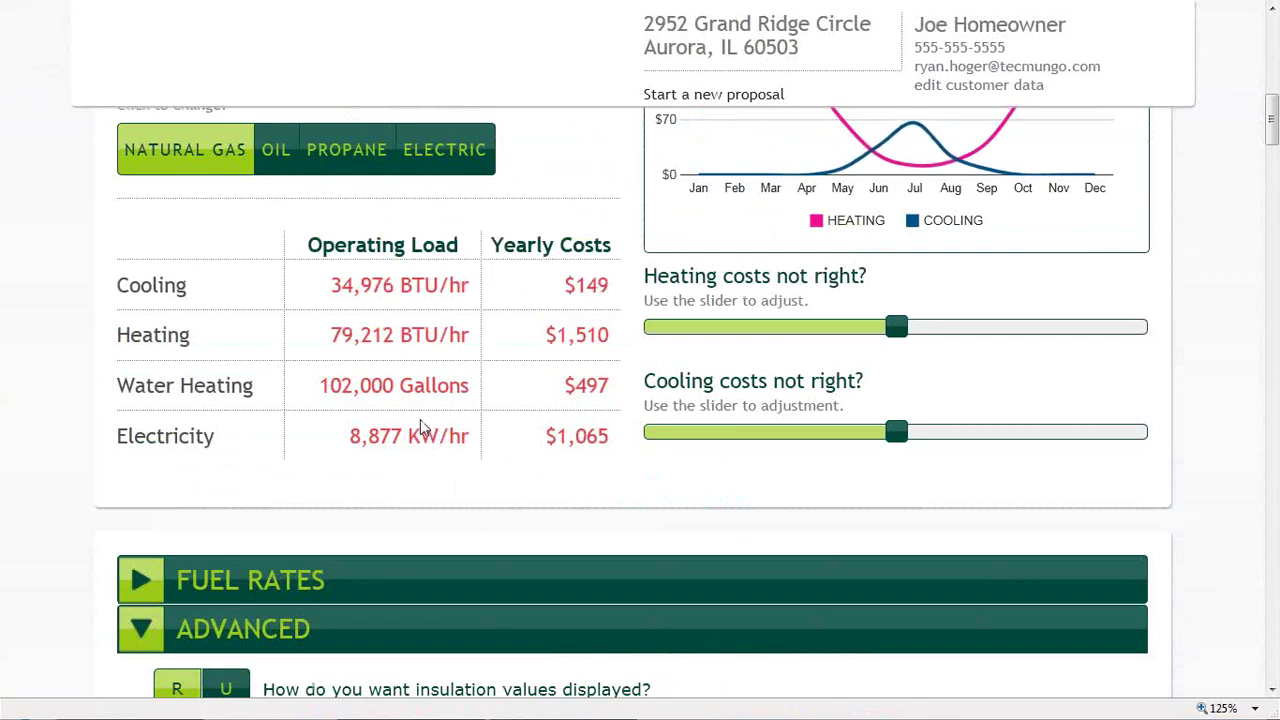
scroll(420, 430, "down", 6)
scroll(420, 430, "down", 6)
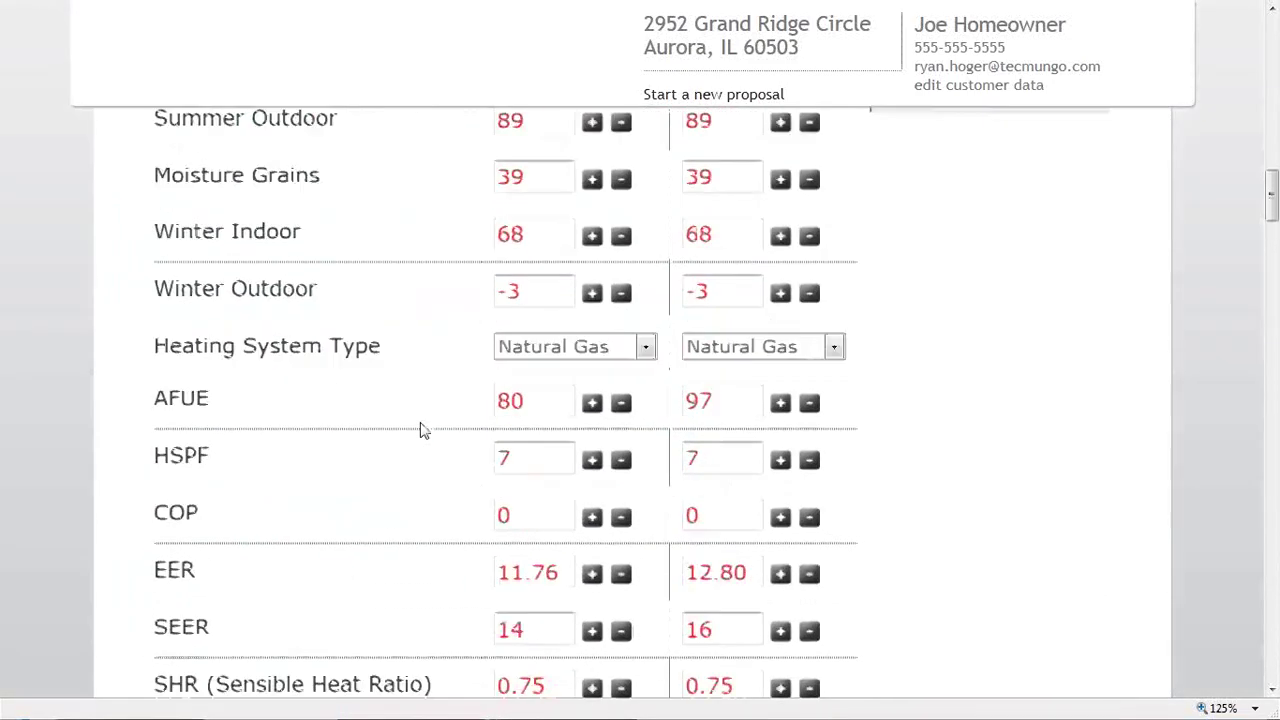
scroll(420, 430, "down", 5)
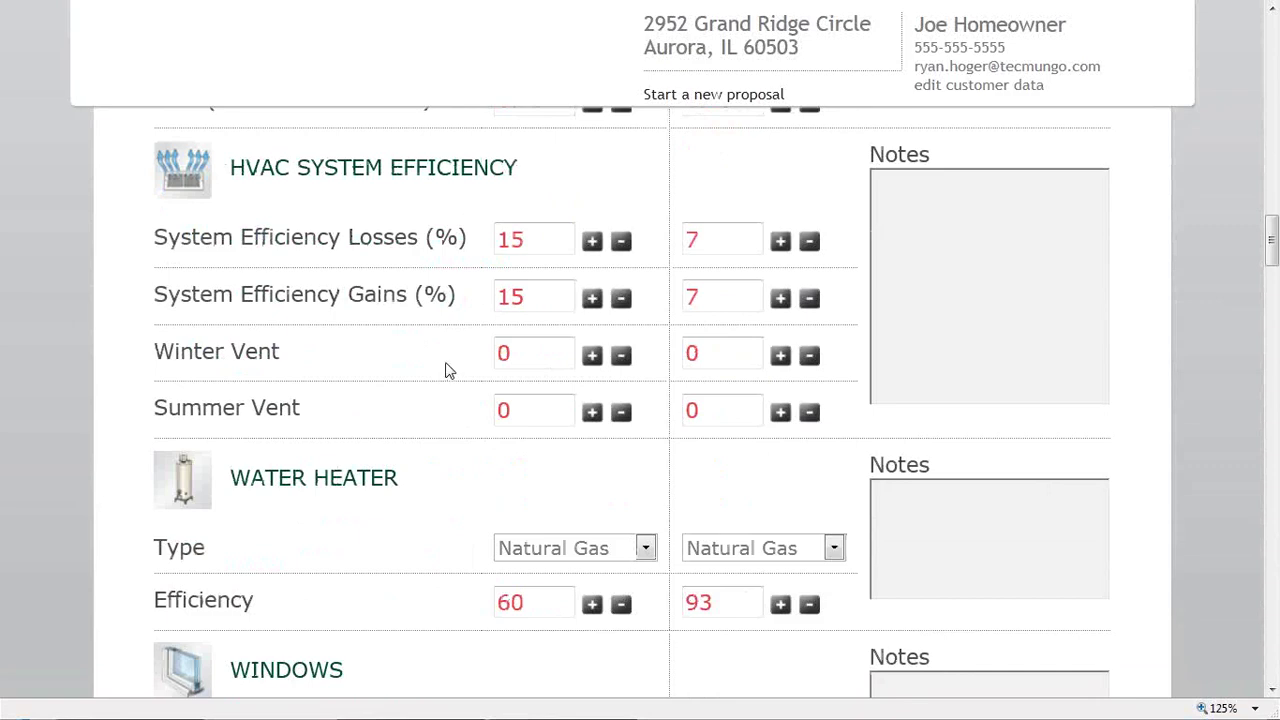
scroll(669, 440, "up", 10)
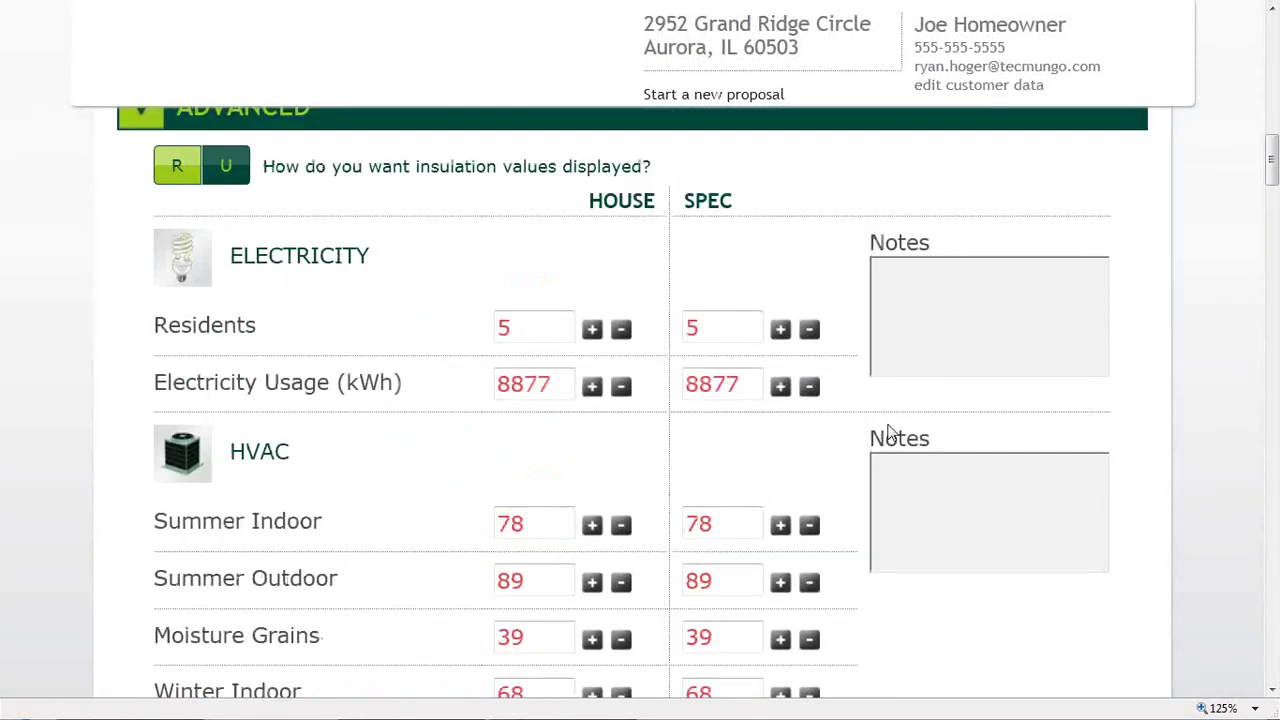
left_click(925, 304)
left_click(943, 485)
Type sample text 'dsaf sfgh' in HVAC notes, then replace it with a note referring to a colleague's notes.
type("dsaf sfgh")
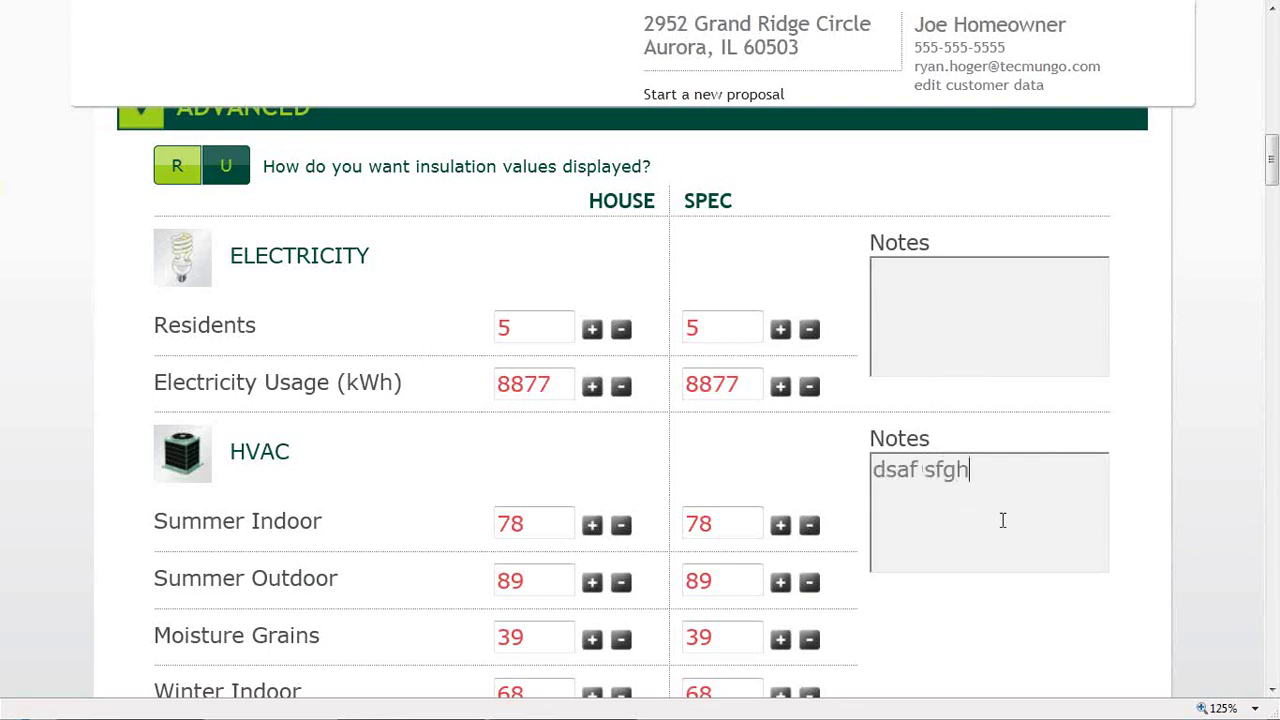
left_click_drag(987, 482, 874, 474)
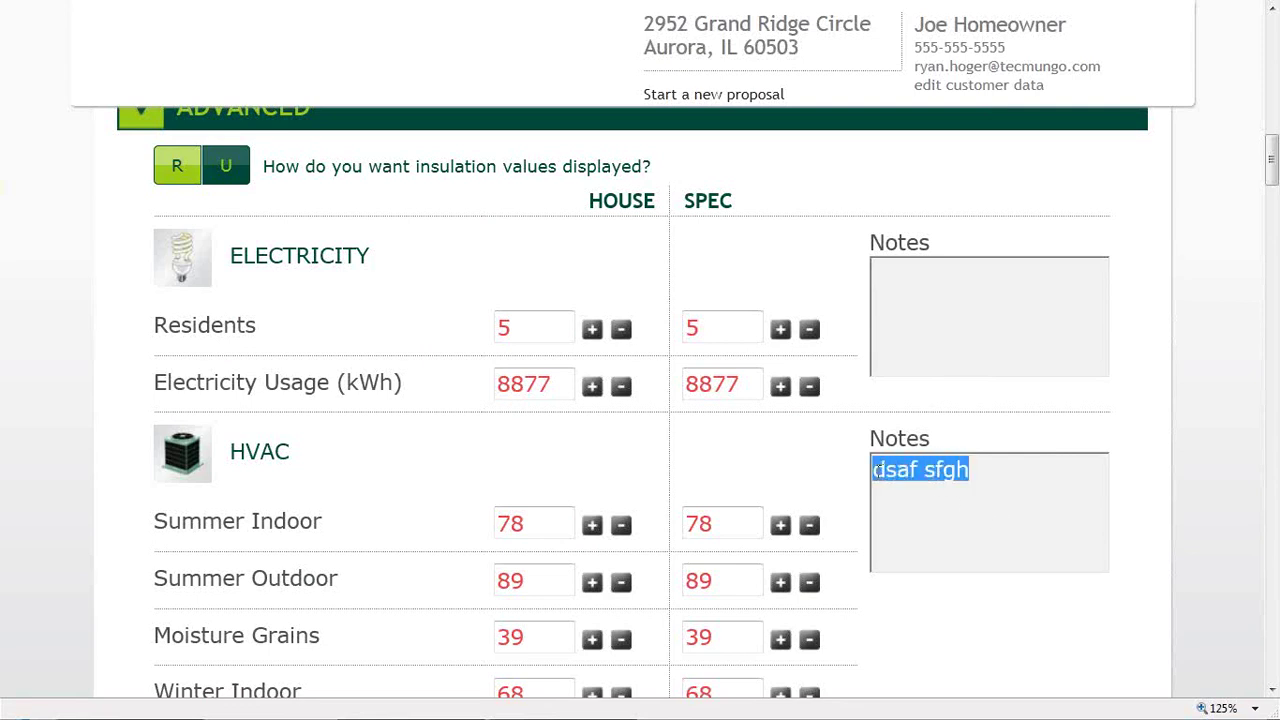
type("see rya")
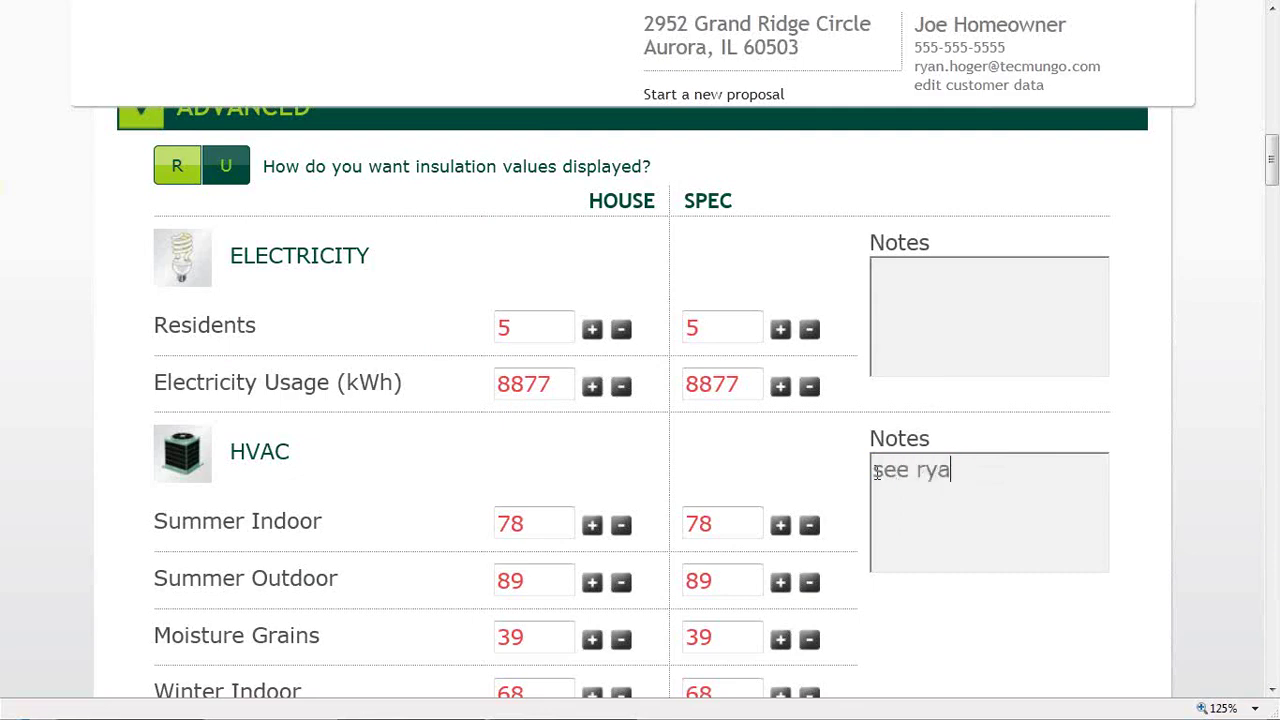
type("n's notes")
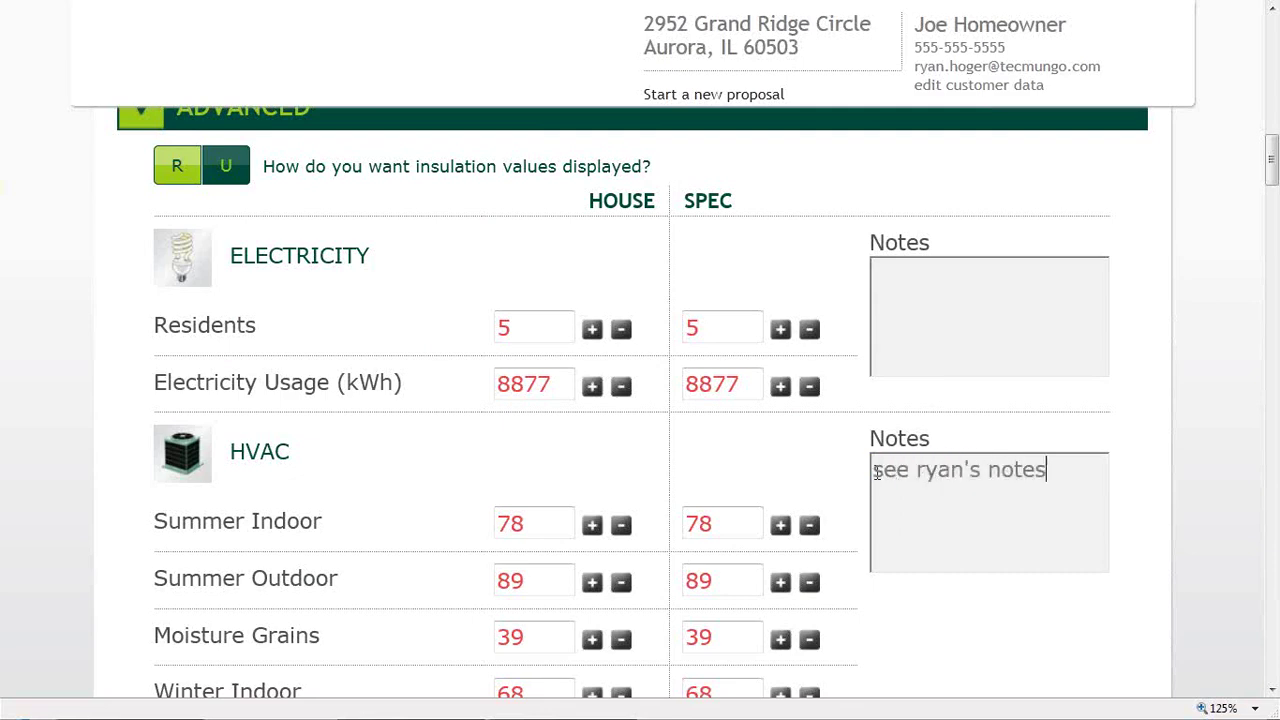
Raise SPEC System Efficiency Losses and Gains each to 15%.
scroll(957, 543, "down", 5)
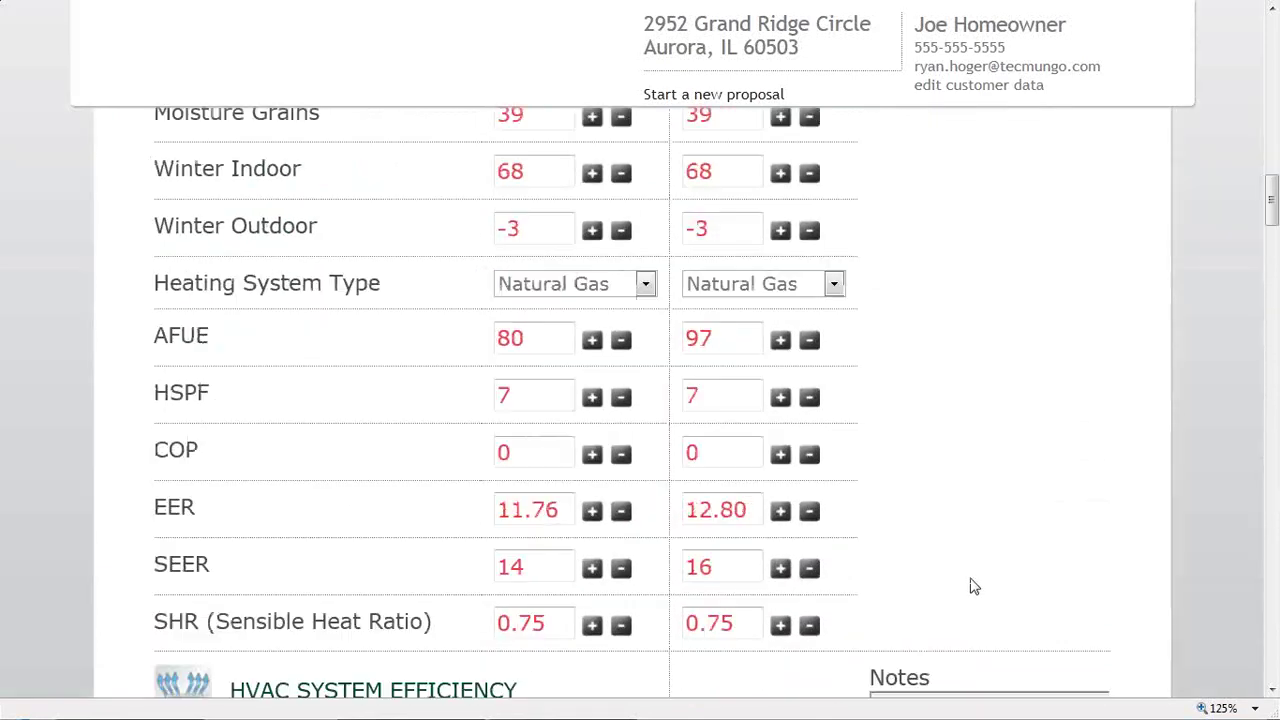
scroll(970, 585, "down", 3)
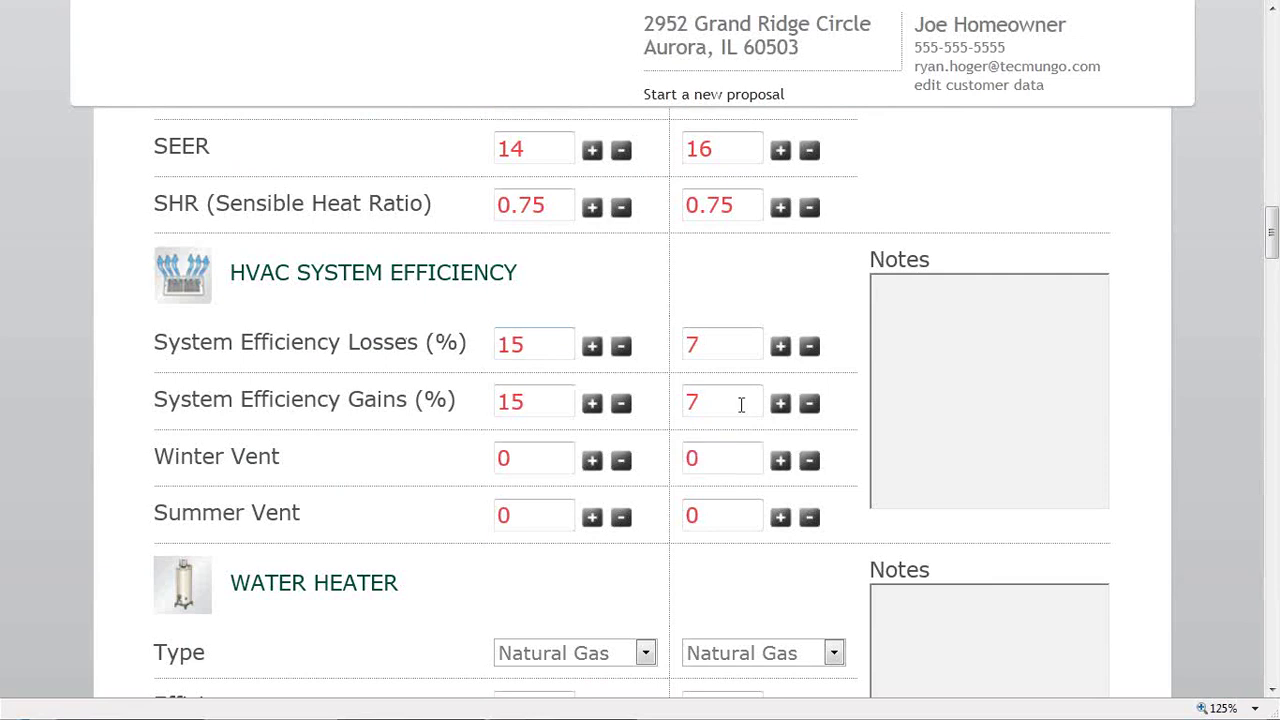
left_click(780, 346)
left_click(780, 346)
left_click(780, 346)
left_click(780, 346)
left_click(780, 346)
left_click(780, 346)
left_click(780, 346)
left_click(780, 346)
left_click(780, 346)
left_click(809, 347)
left_click(780, 403)
left_click(780, 403)
left_click(780, 403)
left_click(780, 403)
left_click(780, 403)
left_click(780, 403)
left_click(780, 403)
left_click(780, 403)
left_click(1027, 403)
Try other SPEC Winter Vent values, including 100, then set it back to 0.
scroll(1030, 410, "down", 1)
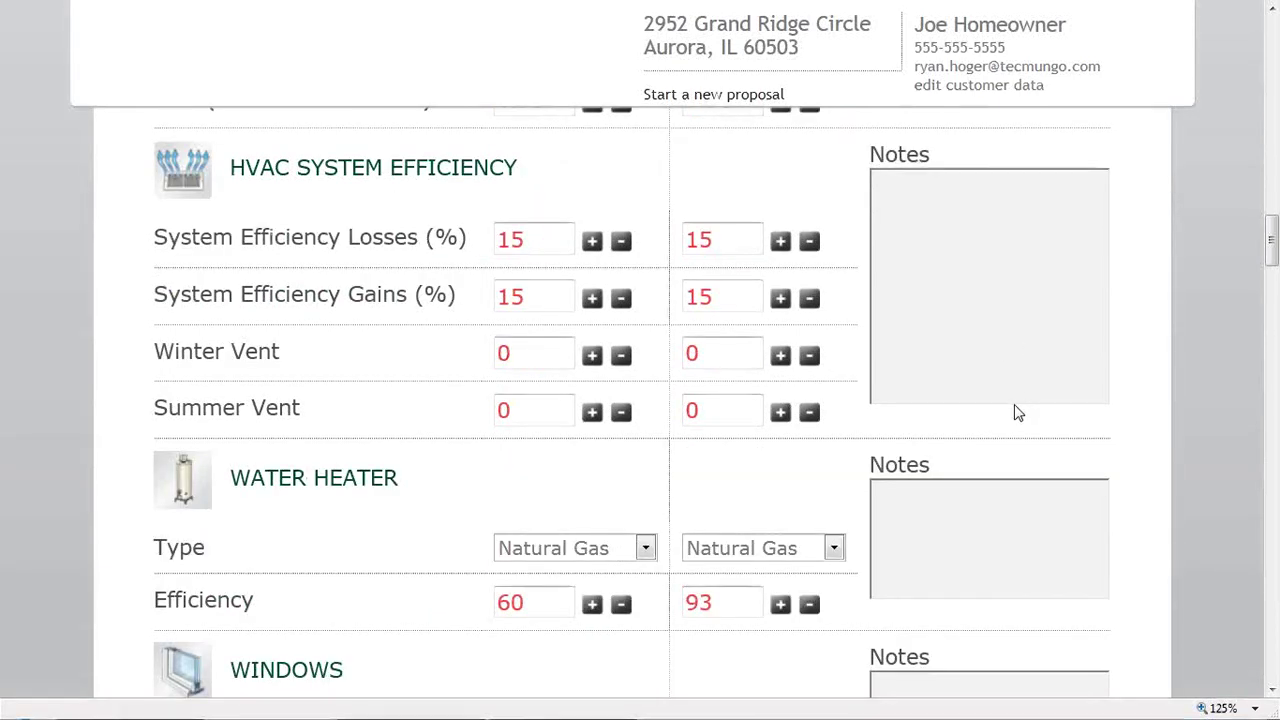
left_click(519, 353)
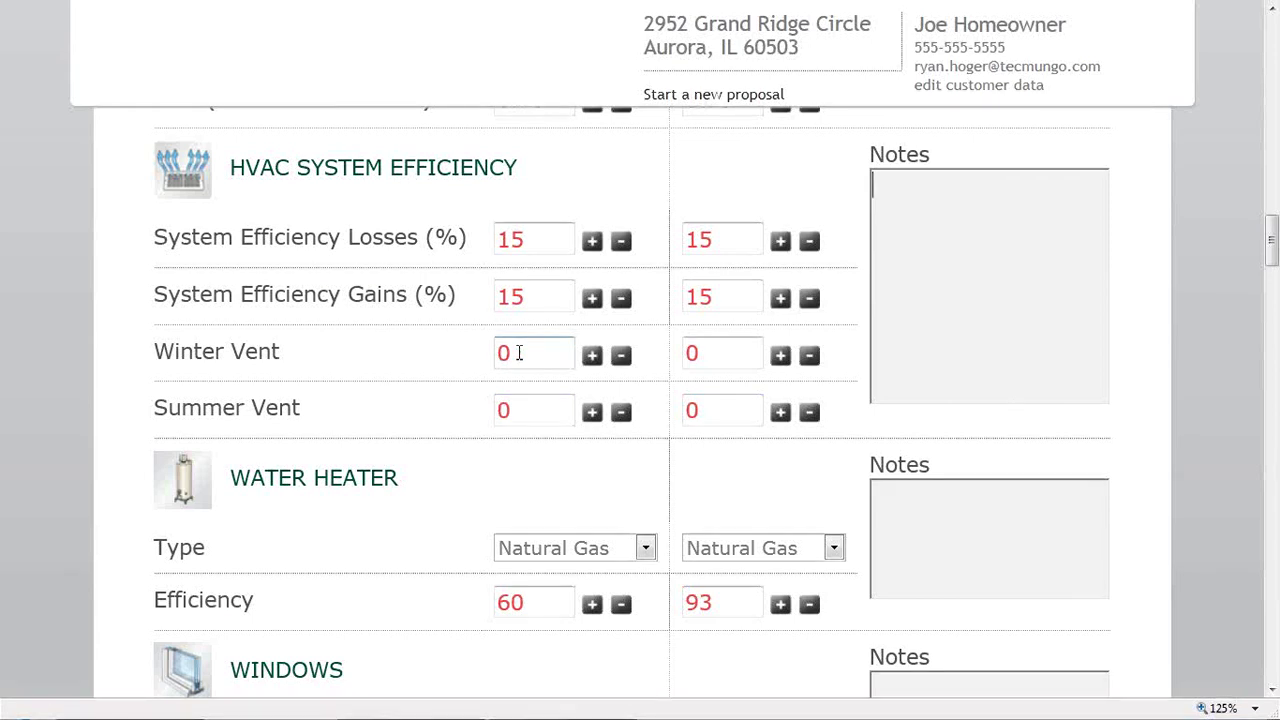
left_click(780, 355)
left_click(780, 355)
left_click(780, 355)
left_click(780, 355)
left_click(726, 352)
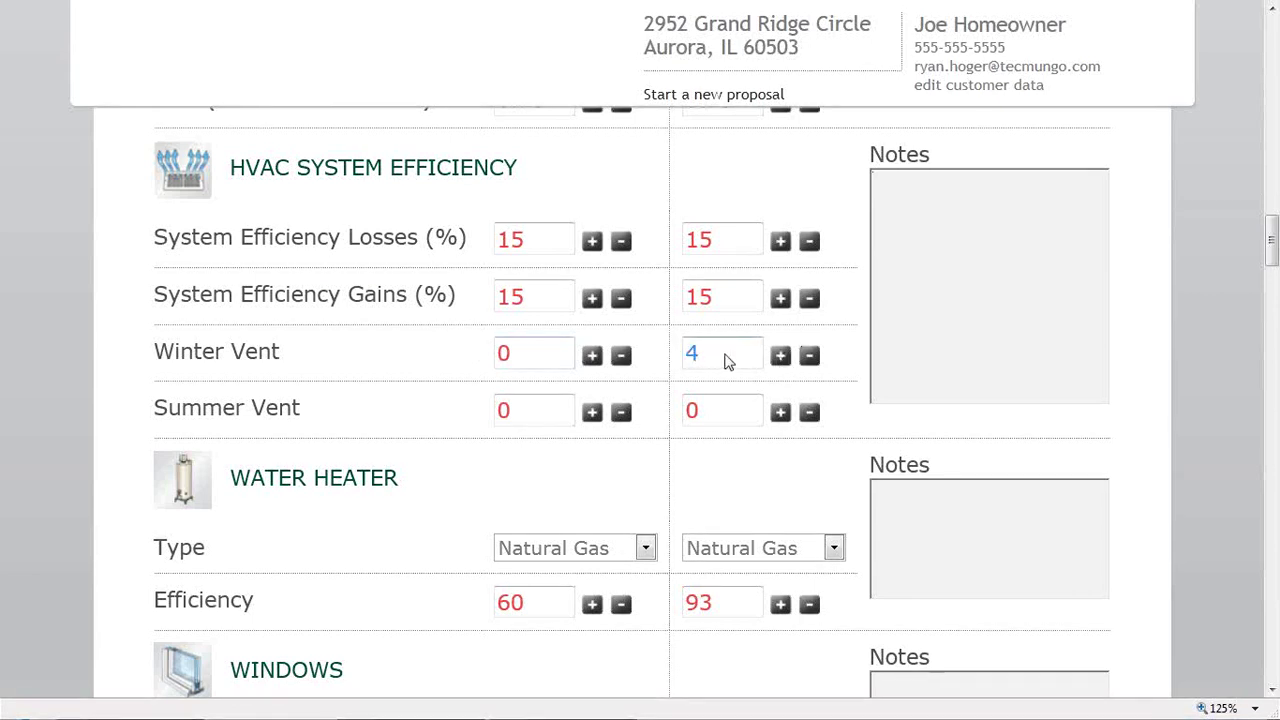
type("100")
left_click(737, 408)
left_click(743, 351)
type("0")
left_click(728, 408)
Keep Natural Gas for both water heaters and lower the house water heater efficiency to 57.
scroll(703, 414, "down", 2)
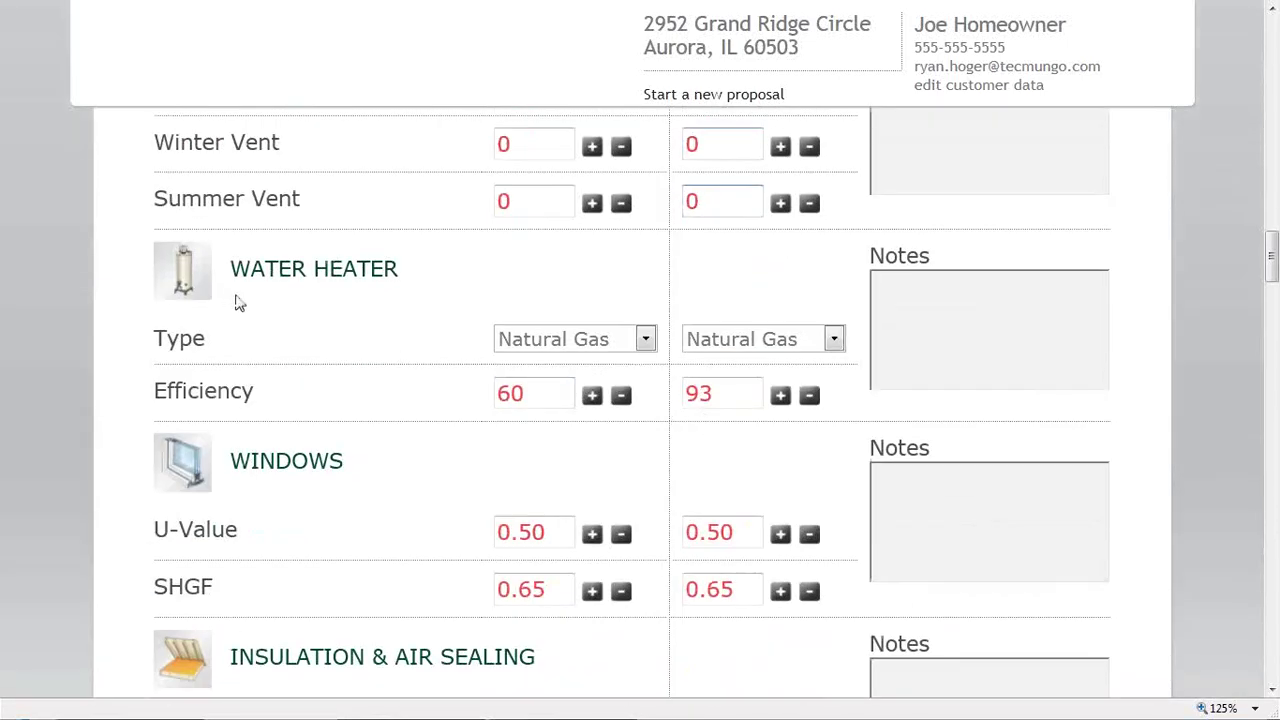
left_click(645, 340)
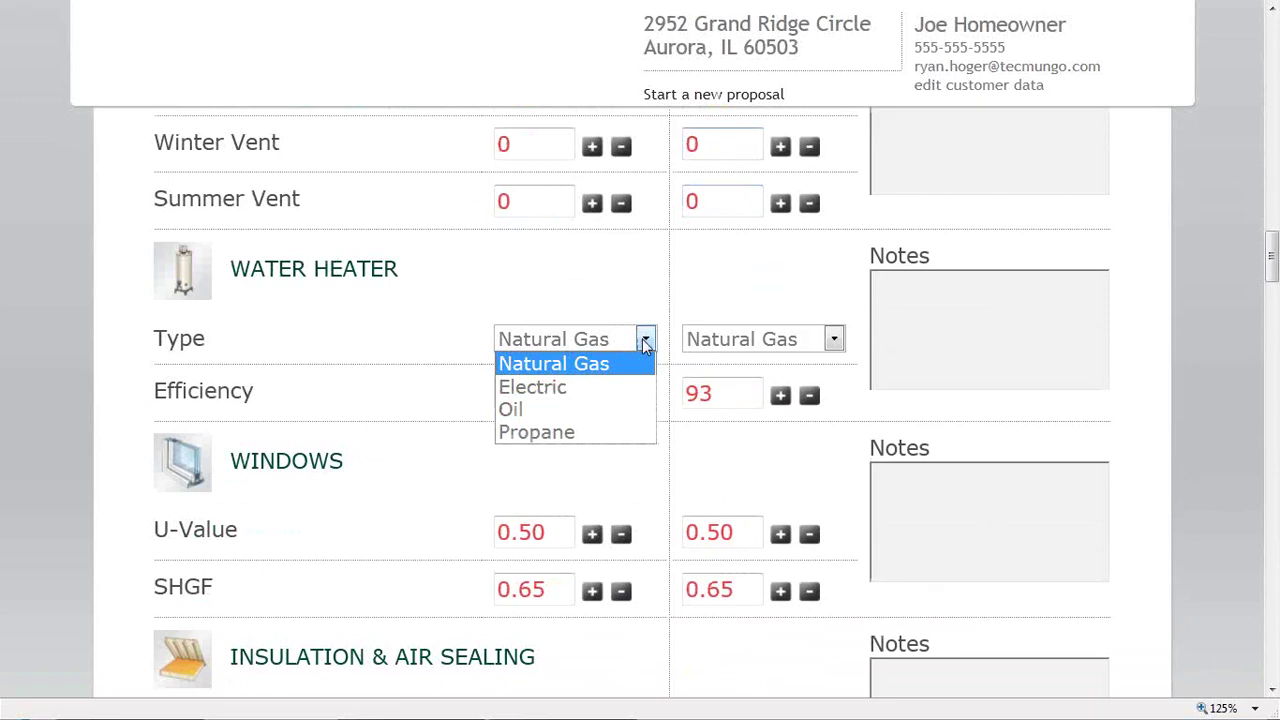
left_click(645, 342)
left_click(834, 341)
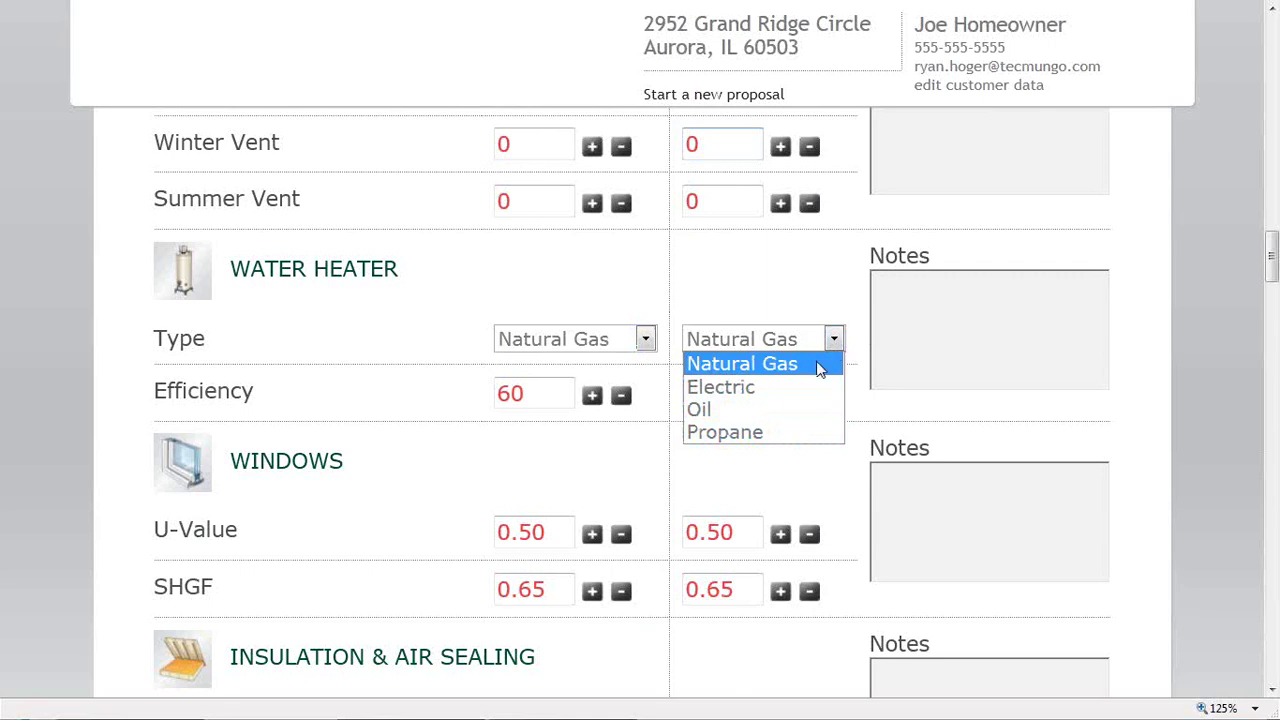
left_click(820, 363)
left_click(712, 461)
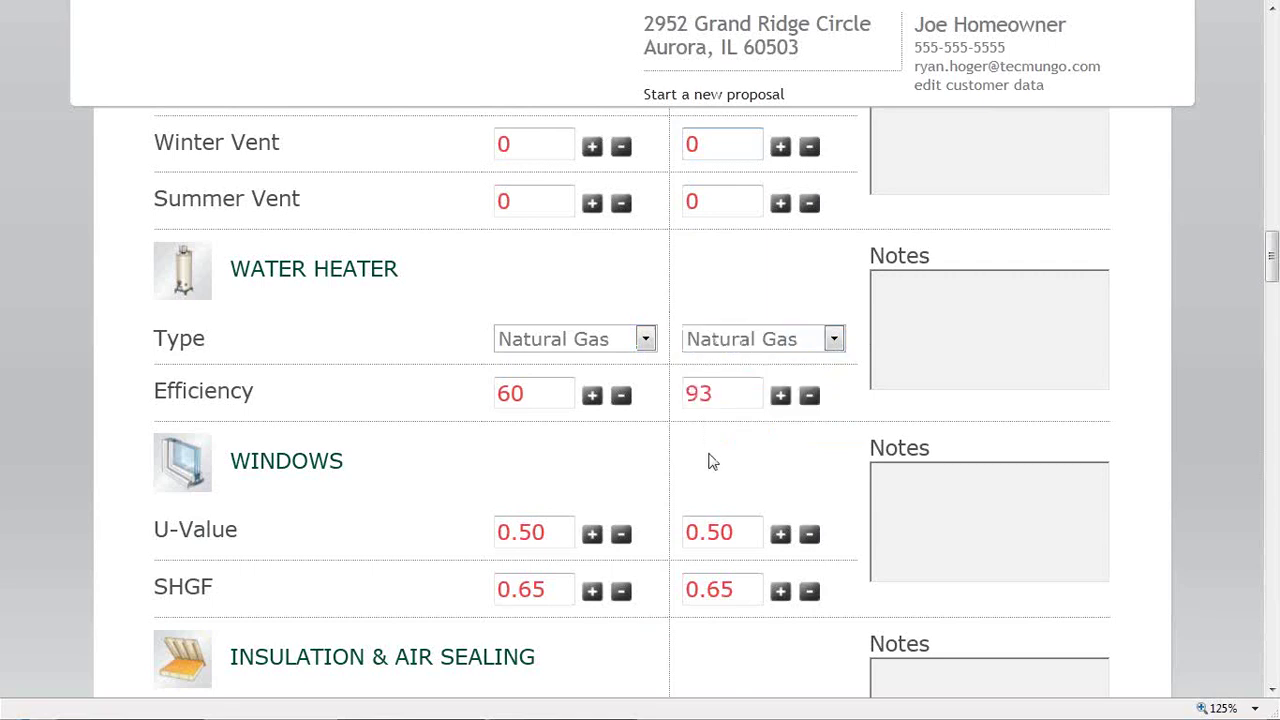
left_click(621, 396)
left_click(621, 396)
left_click(621, 396)
Bring the SPEC water heater efficiency down to 67.
left_click(810, 398)
left_click(810, 398)
left_click(810, 398)
left_click(810, 398)
left_click(810, 398)
left_click(810, 398)
left_click(810, 398)
left_click(810, 398)
left_click(810, 398)
left_click(810, 398)
left_click(810, 398)
left_click(810, 398)
left_click(810, 398)
left_click(810, 398)
left_click(810, 398)
left_click(810, 398)
left_click(810, 398)
left_click(810, 398)
left_click(810, 398)
left_click(810, 398)
left_click(697, 393)
type("67.5")
left_click(552, 390)
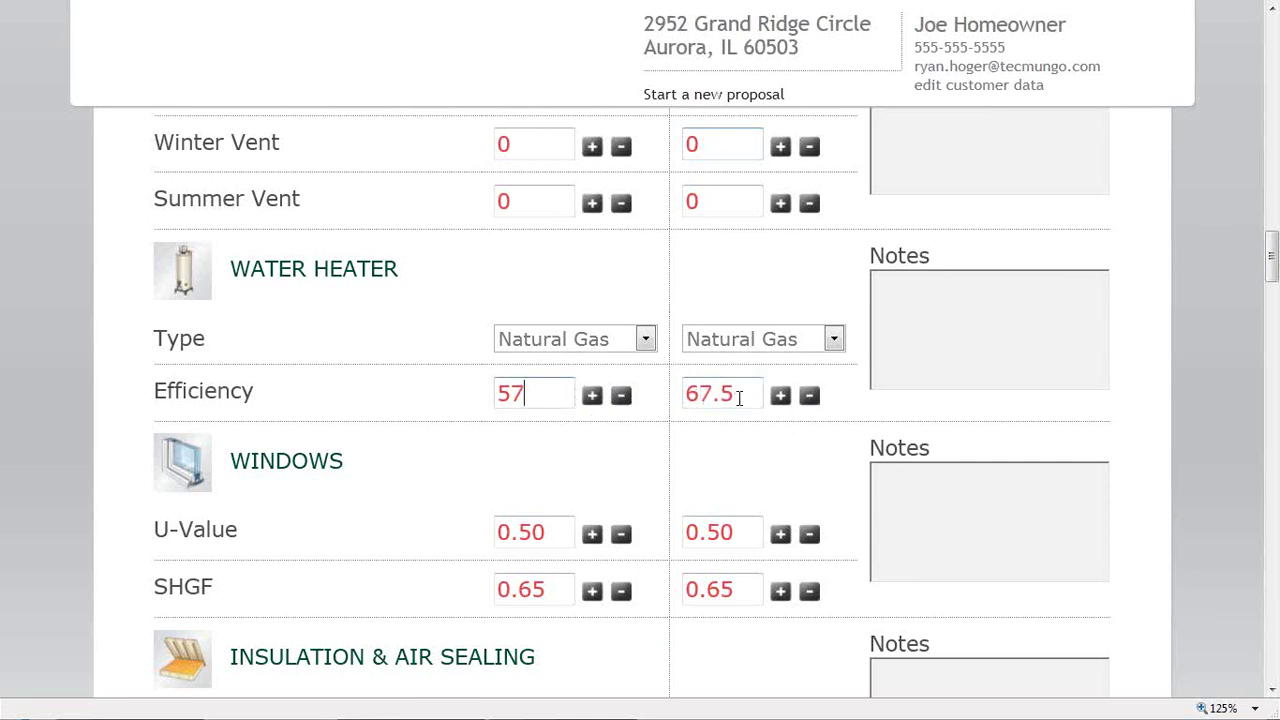
left_click(739, 397)
key("BackSpace")
key("BackSpace")
Move to the window inputs (U-Value 0.50, SHGF 0.65) and start a Windows note.
left_click(565, 529)
scroll(565, 529, "down", 1)
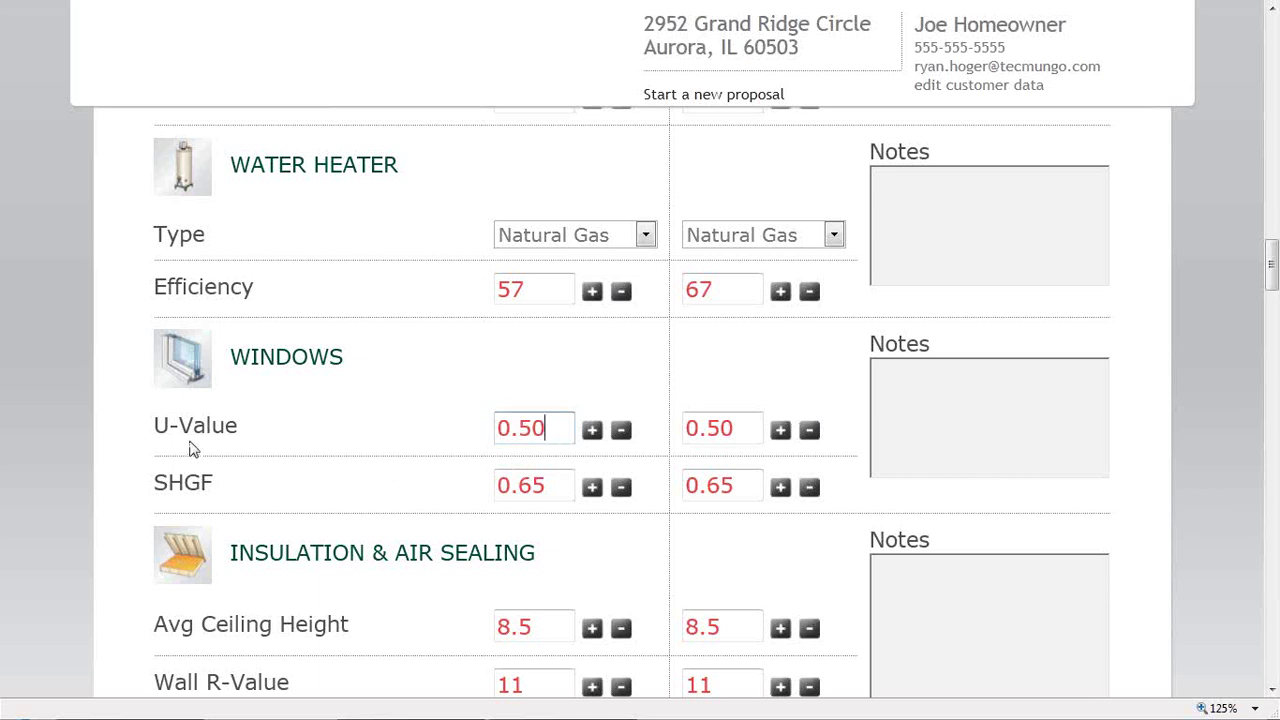
left_click(940, 410)
Set the wall R-Value to 19 for both house and spec.
scroll(818, 495, "down", 2)
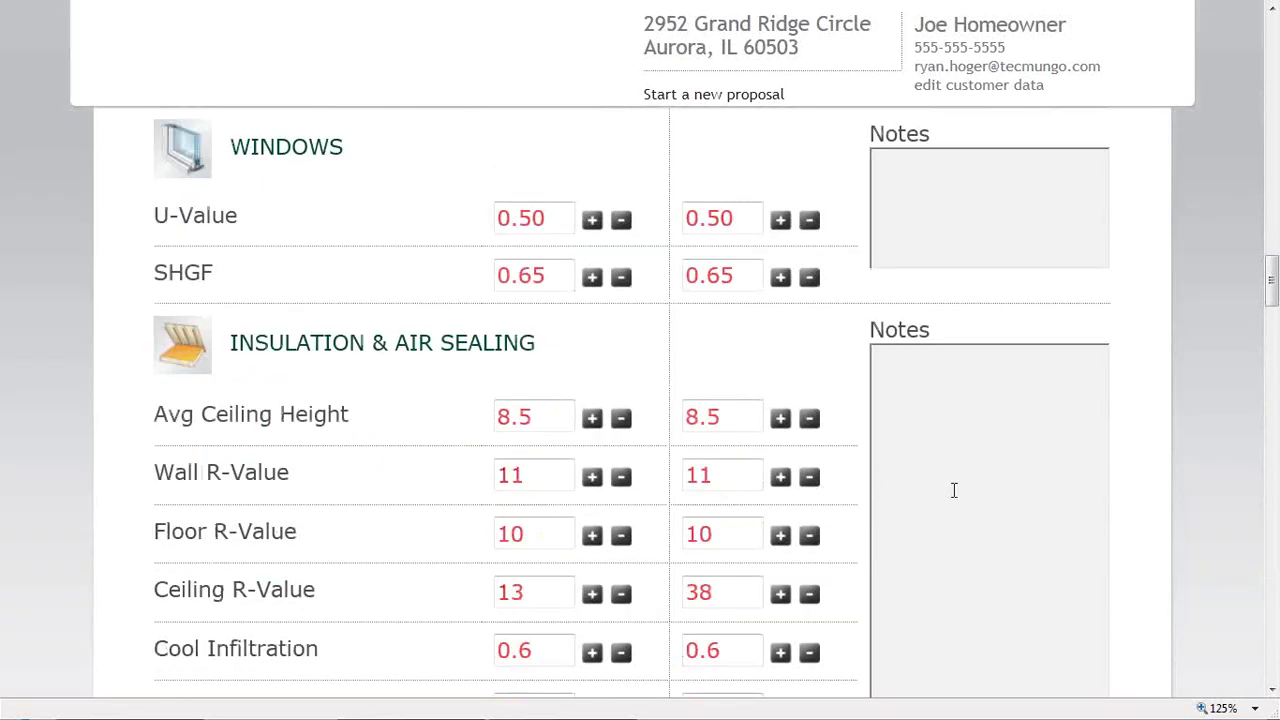
scroll(954, 490, "down", 2)
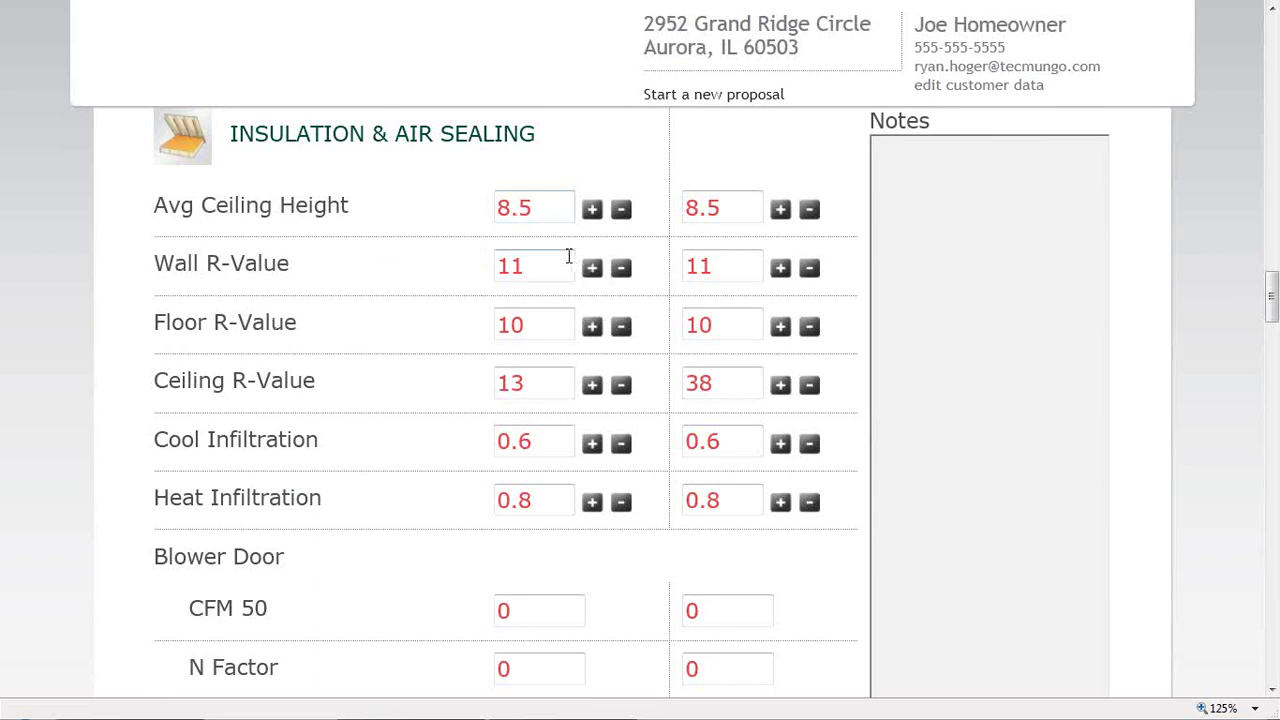
left_click(531, 262)
type("30")
key("Tab")
type("0")
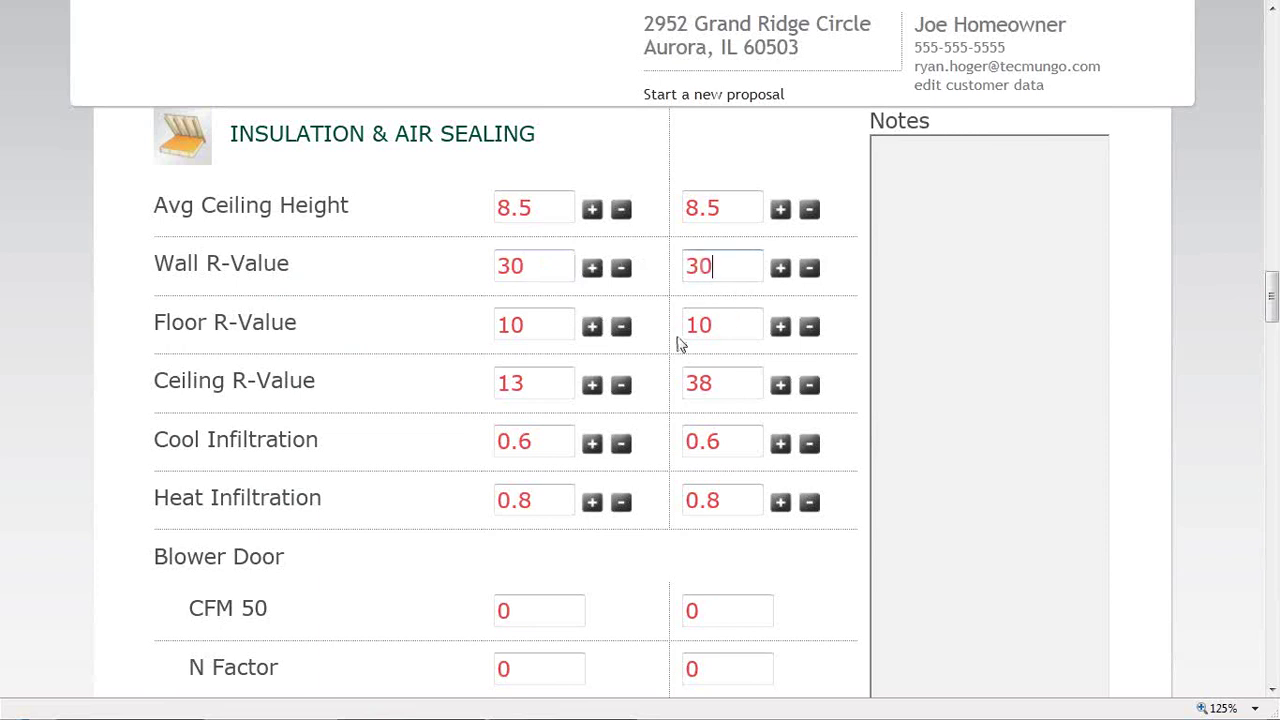
left_click(533, 325)
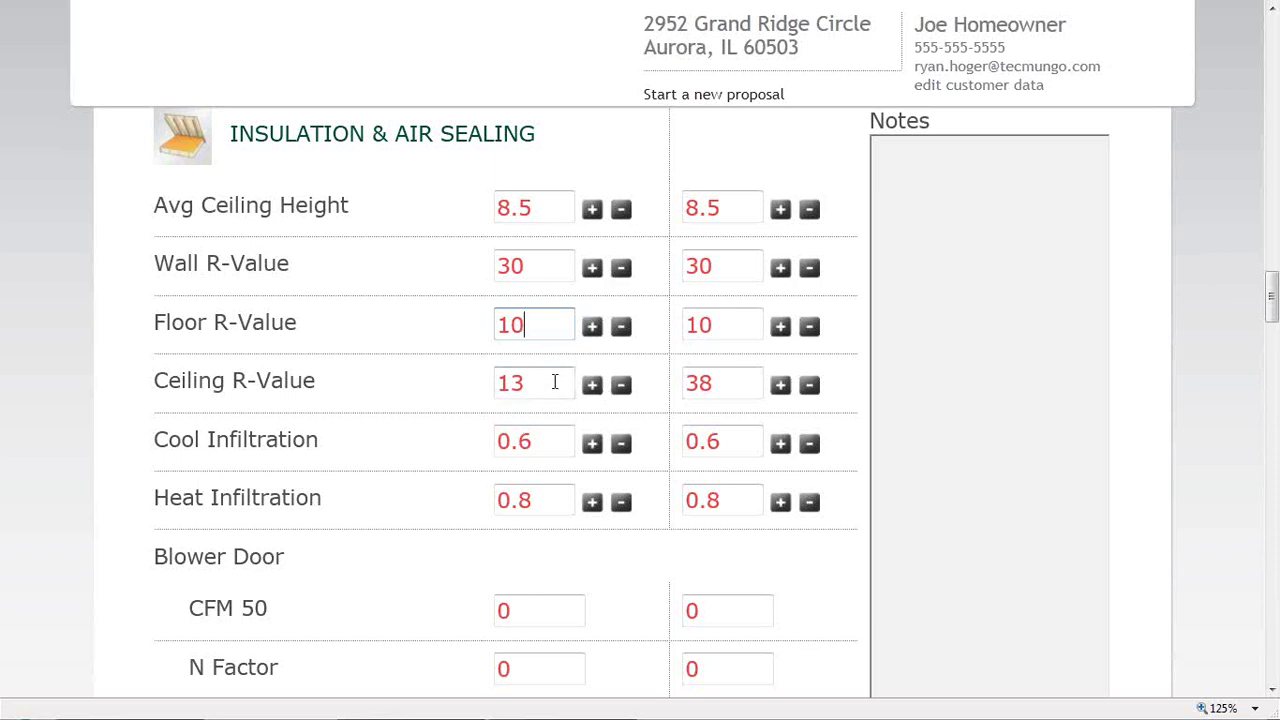
left_click_drag(548, 263, 460, 277)
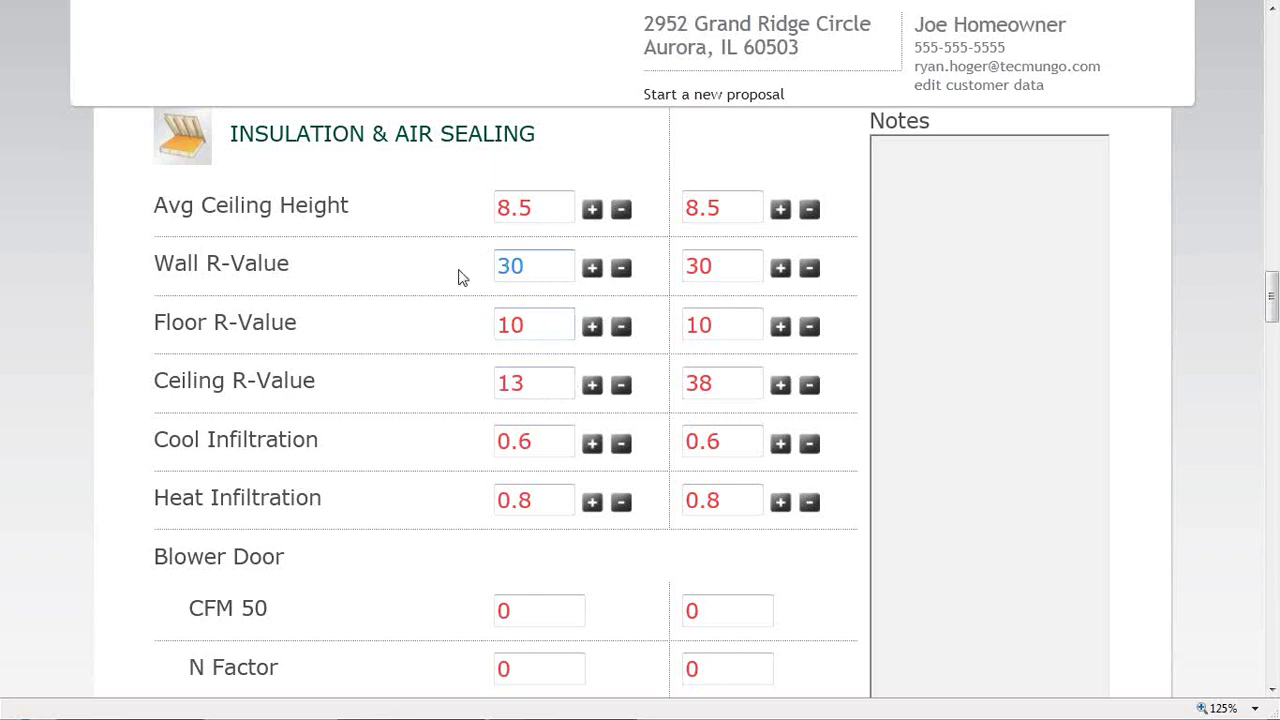
type("19")
left_click(714, 266)
left_click_drag(714, 266, 674, 277)
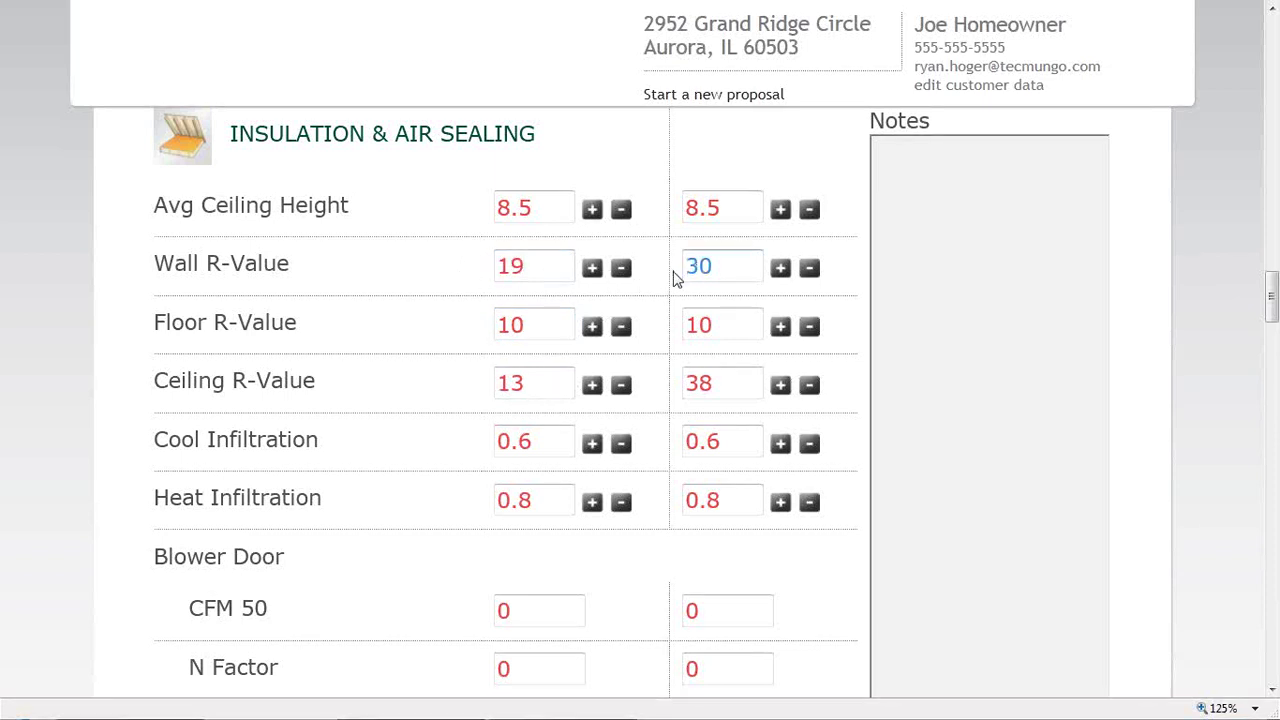
type("19")
Set the ceiling R-Value to 30 for the house and 50 for spec.
left_click(540, 383)
left_click_drag(560, 378, 474, 390)
type("30")
left_click_drag(740, 384, 646, 392)
type("30")
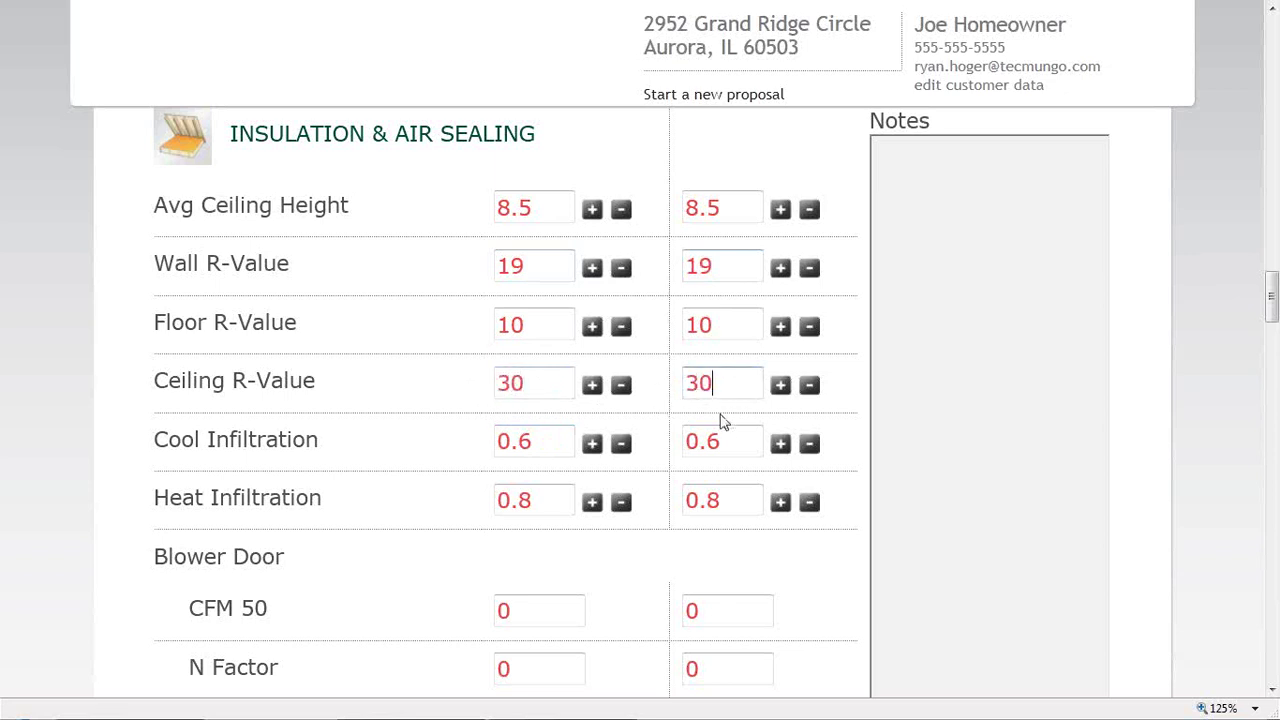
left_click(737, 442)
left_click(727, 386)
type("50")
left_click(739, 442)
Lower the house infiltration to 0.4 cool and 0.5 heat.
scroll(430, 505, "down", 1)
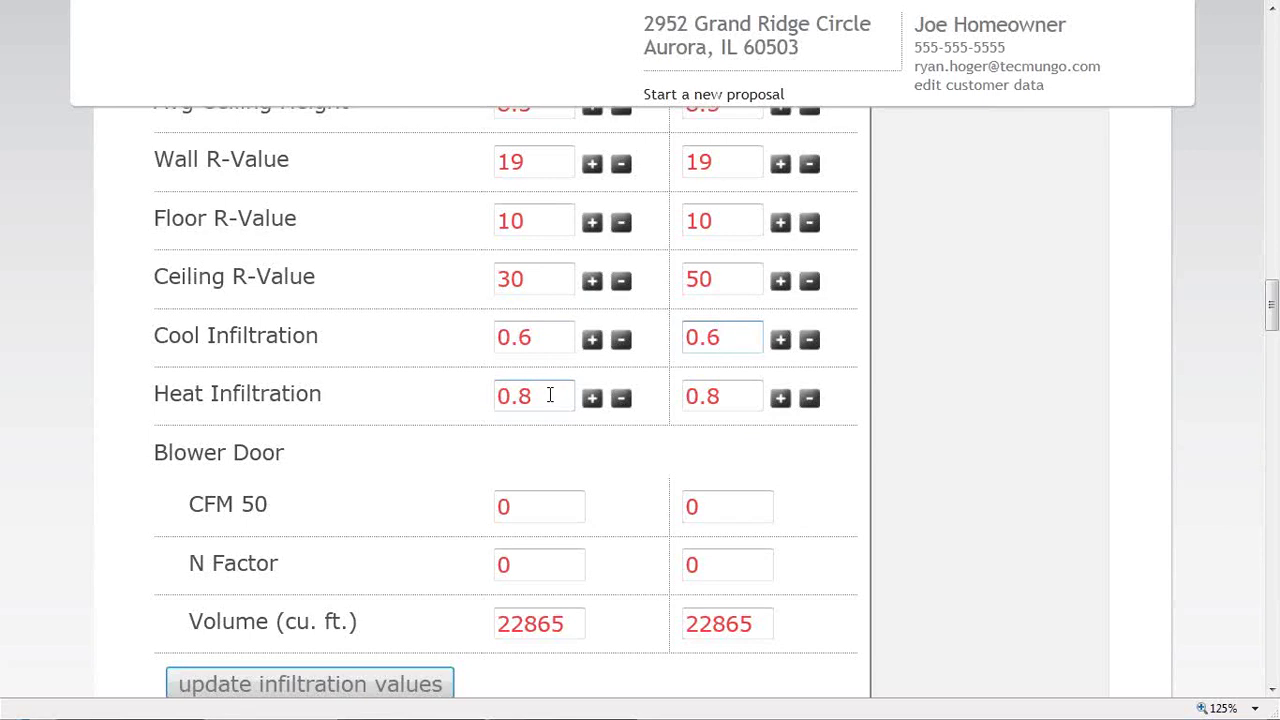
left_click(621, 343)
left_click(621, 343)
left_click(622, 402)
left_click(622, 402)
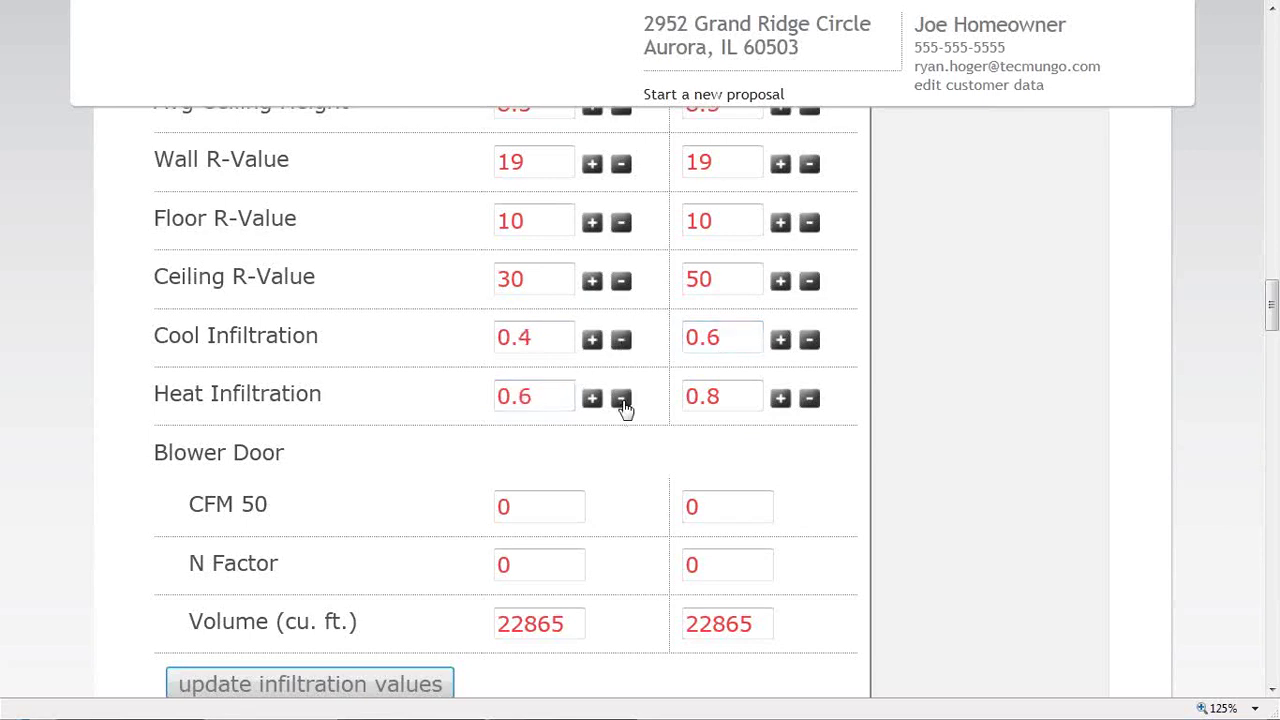
left_click(622, 402)
left_click(622, 402)
left_click(593, 400)
Lower the spec infiltration to 0.5 heat and 0.4 cool.
left_click(809, 400)
left_click(809, 400)
left_click(809, 400)
left_click(809, 340)
left_click(809, 340)
scroll(577, 507, "down", 2)
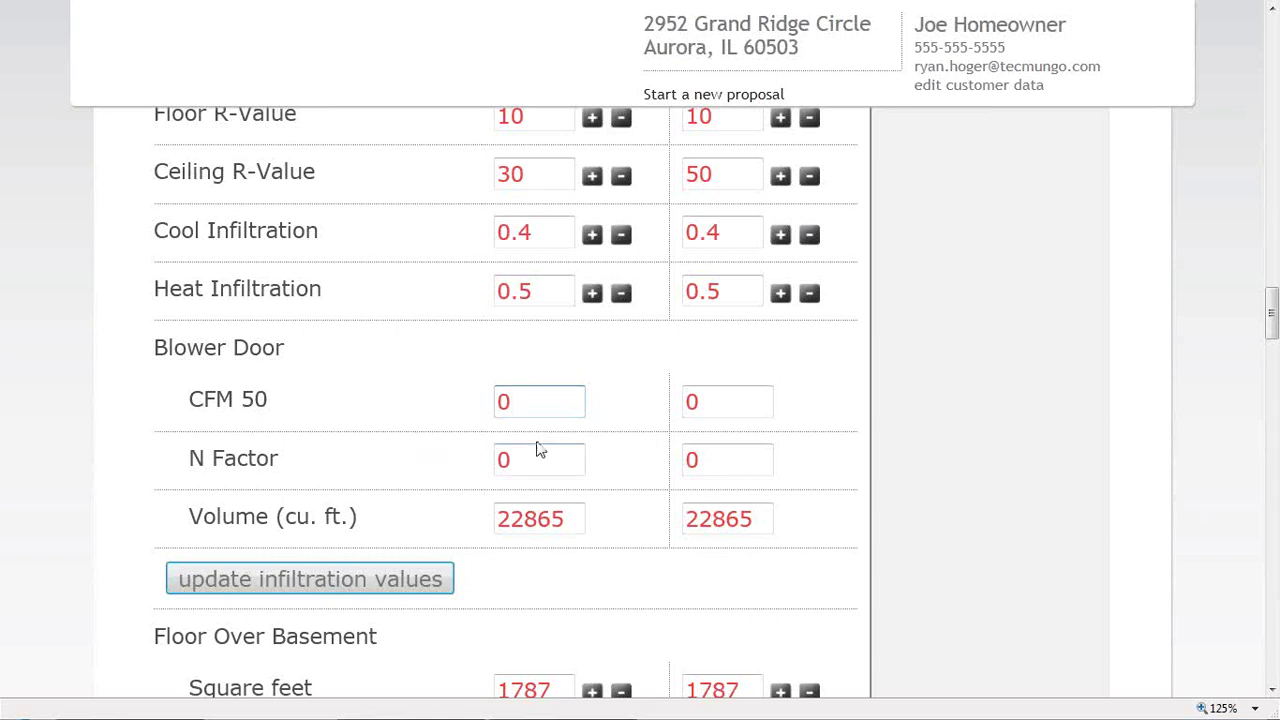
left_click(742, 400)
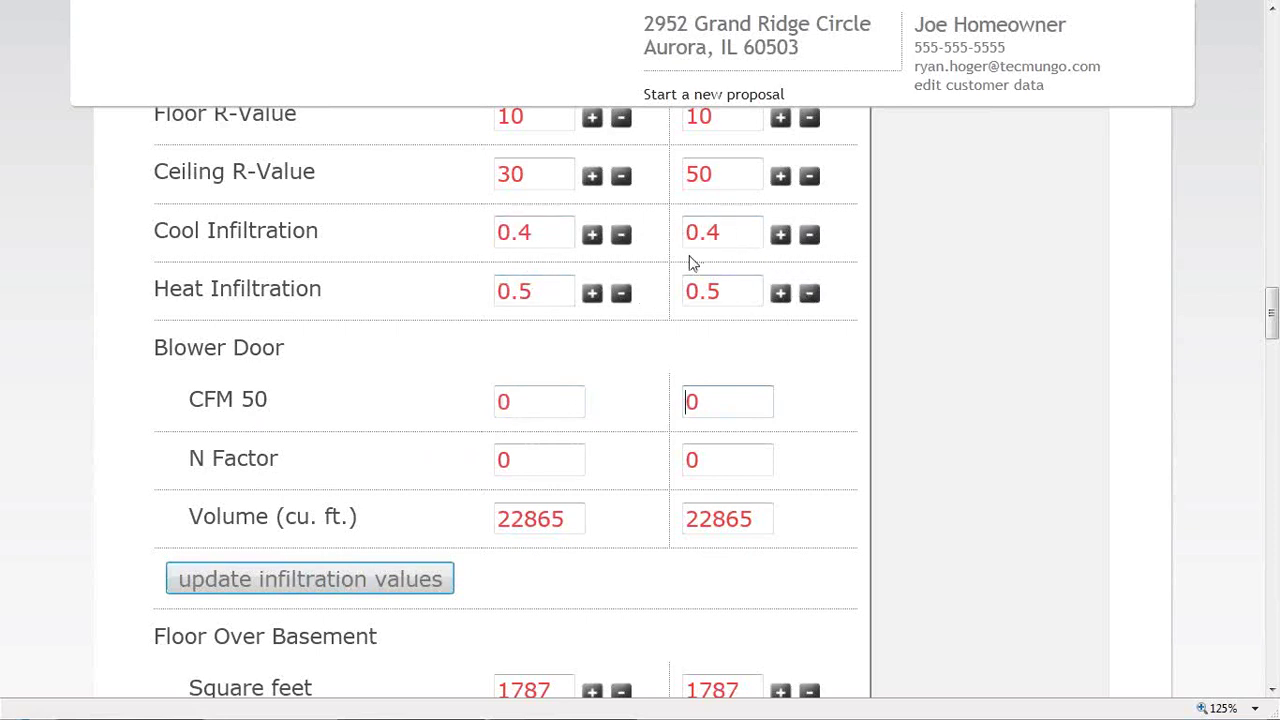
scroll(935, 412, "up", 1)
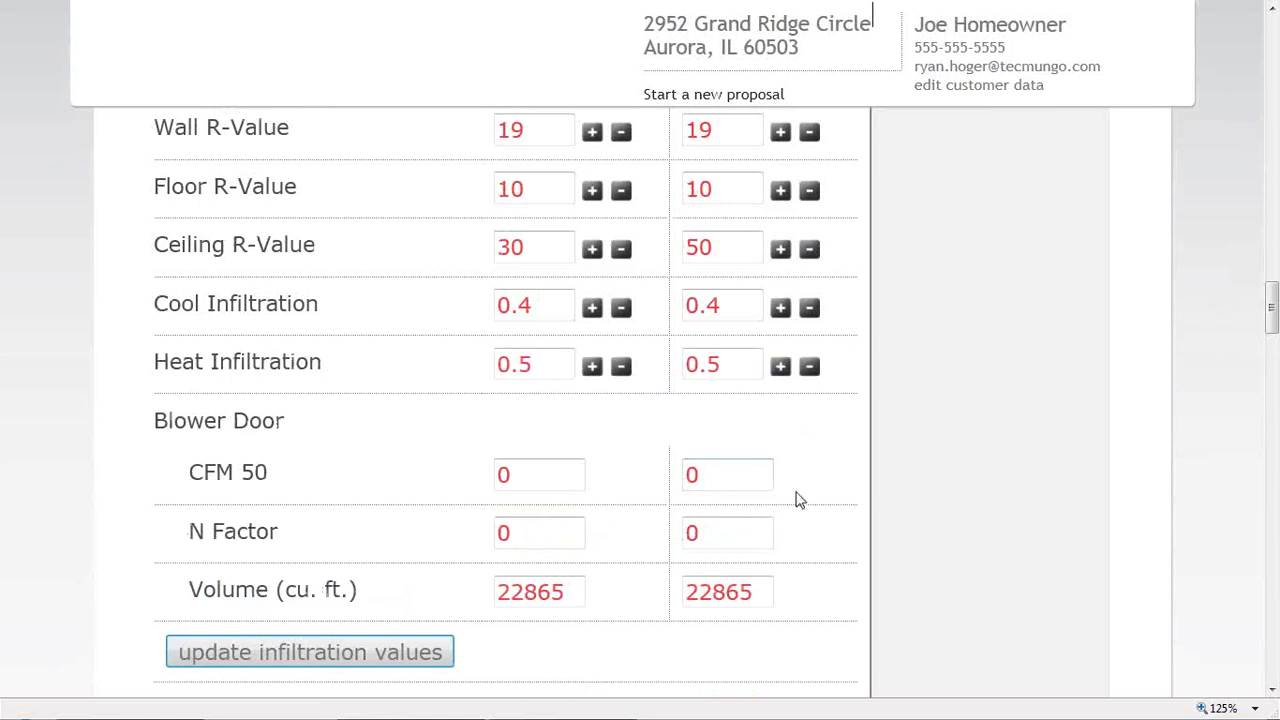
scroll(918, 464, "down", 3)
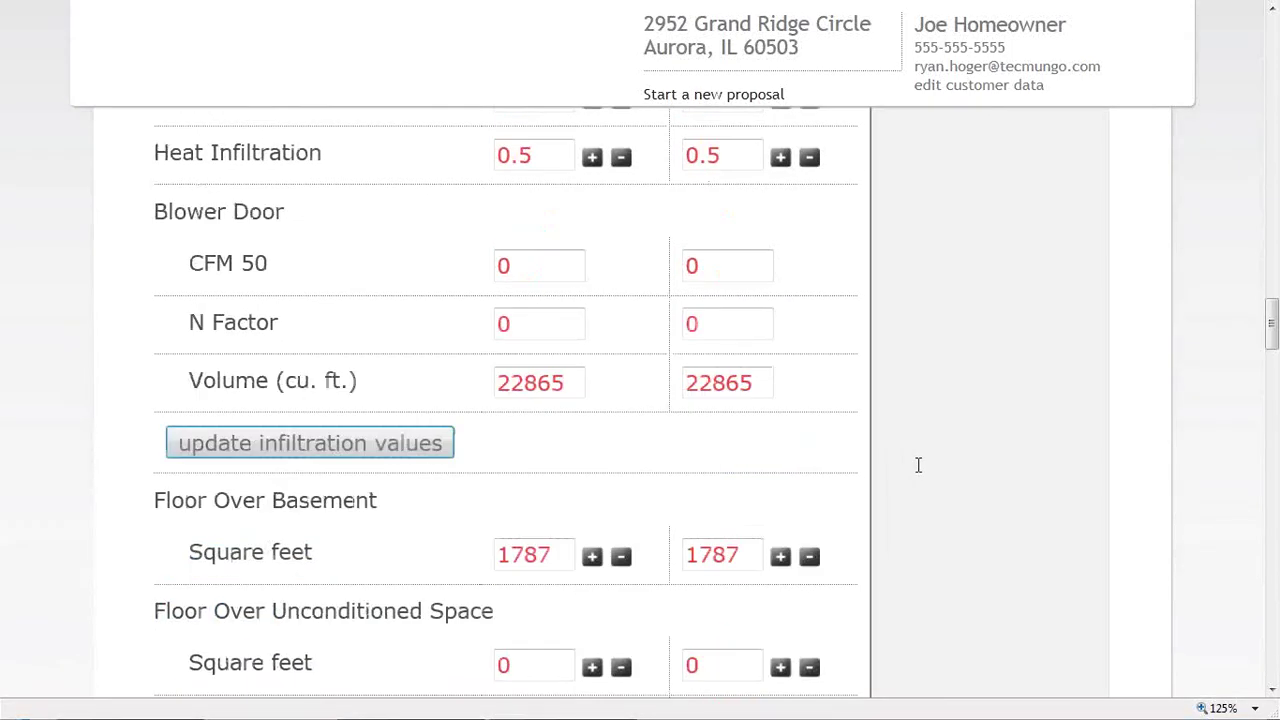
scroll(918, 464, "down", 3)
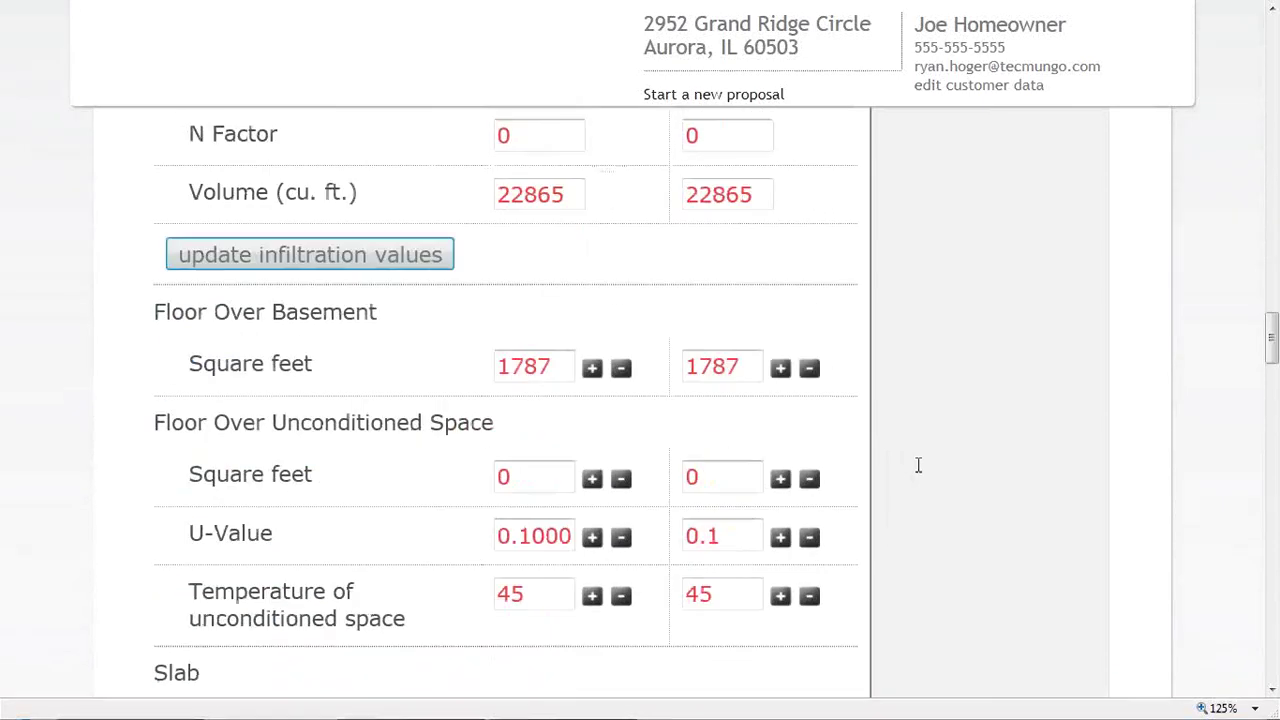
scroll(918, 464, "down", 2)
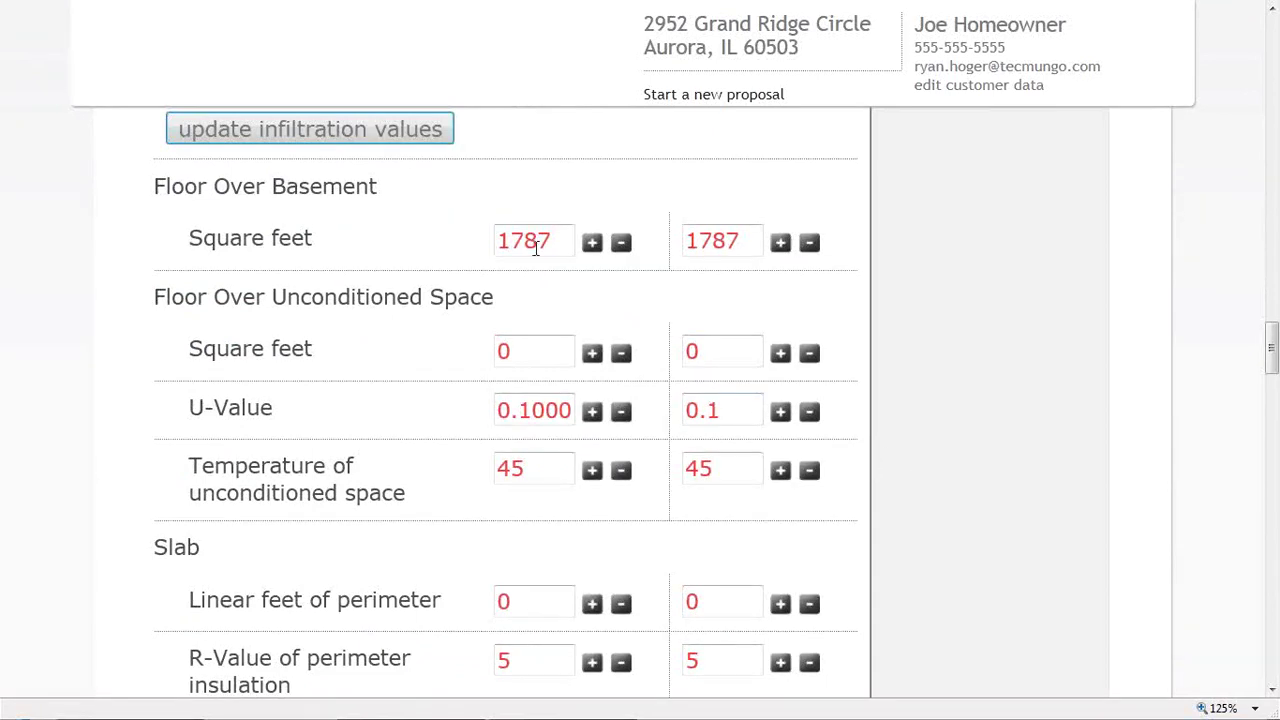
left_click_drag(555, 241, 485, 244)
scroll(920, 482, "down", 1)
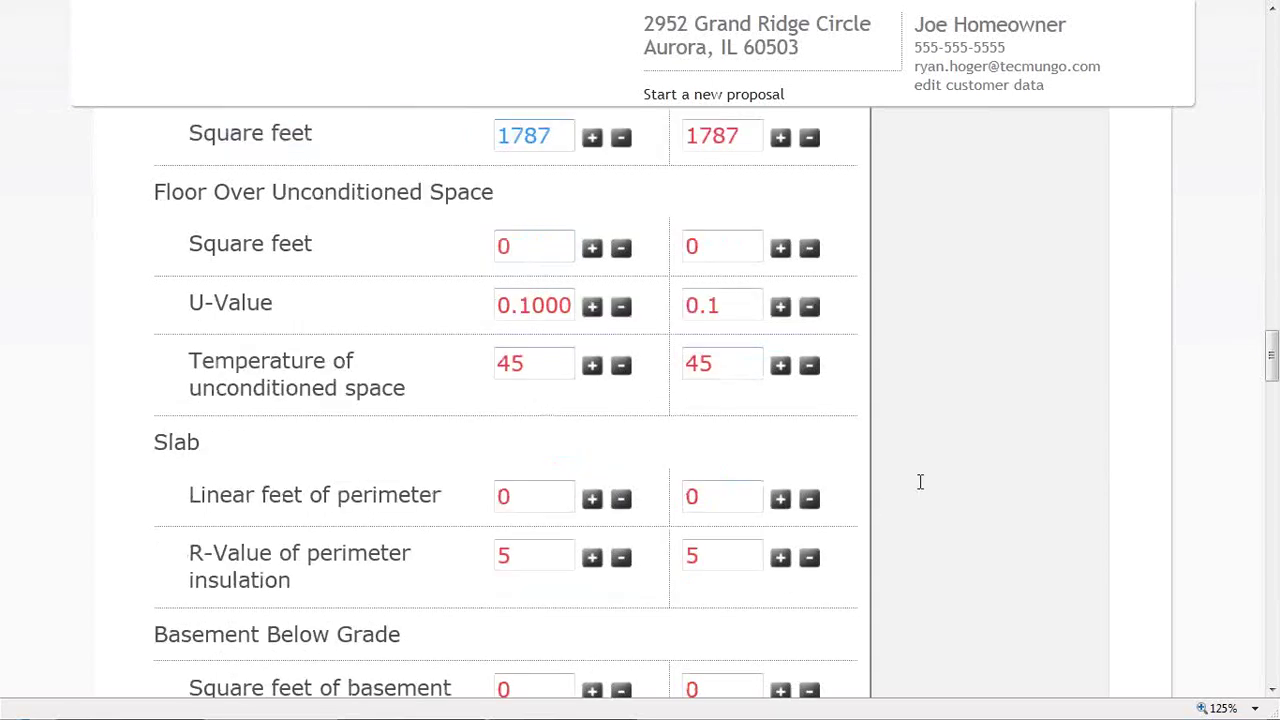
scroll(631, 514, "down", 2)
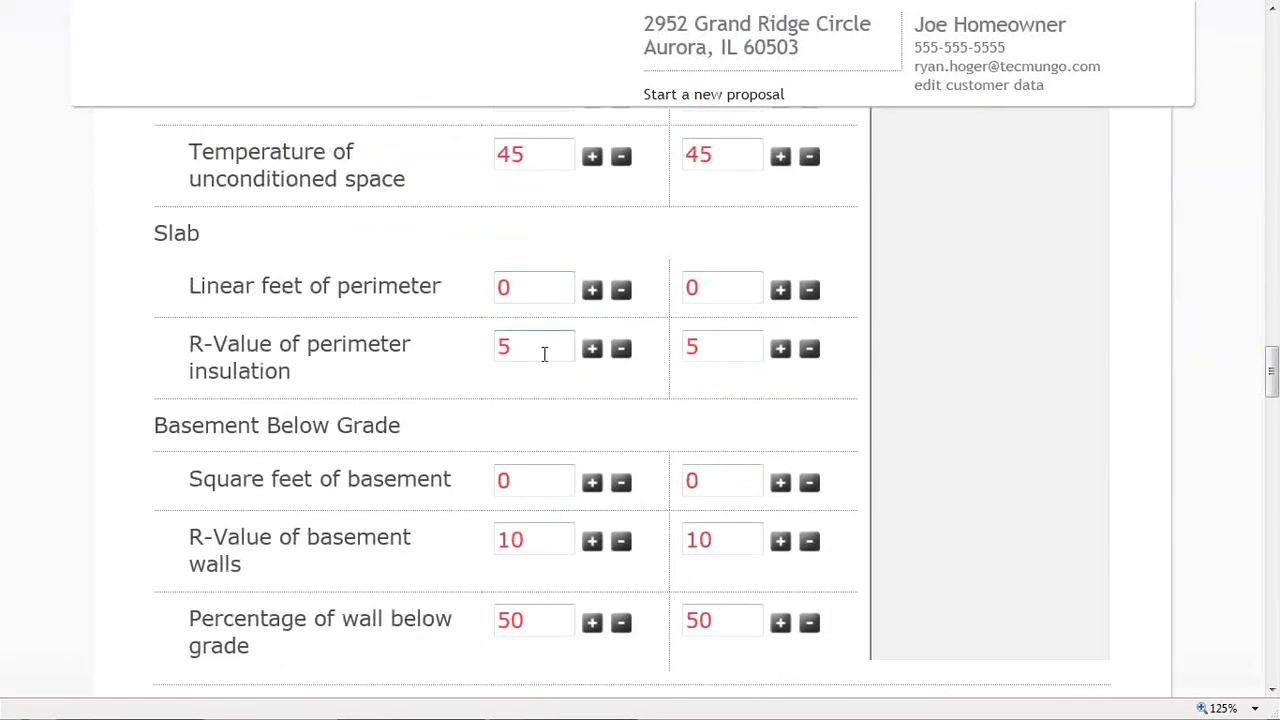
scroll(544, 352, "down", 1)
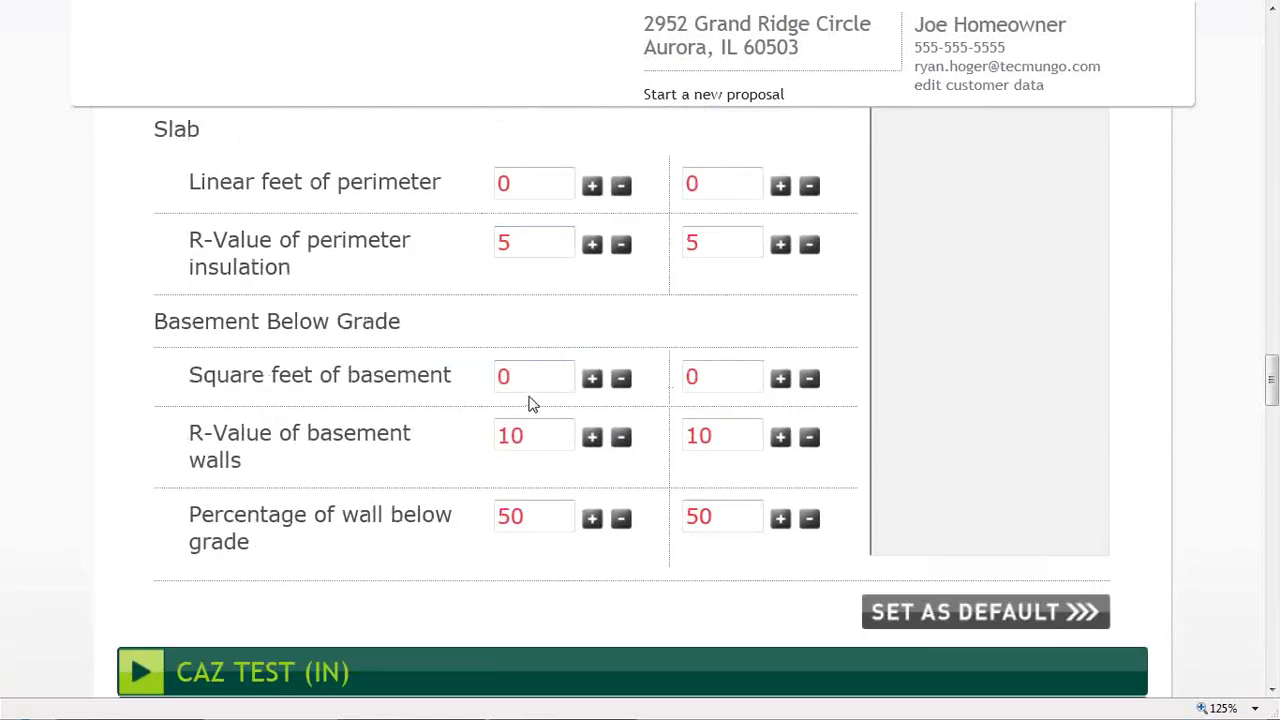
scroll(530, 403, "up", 5)
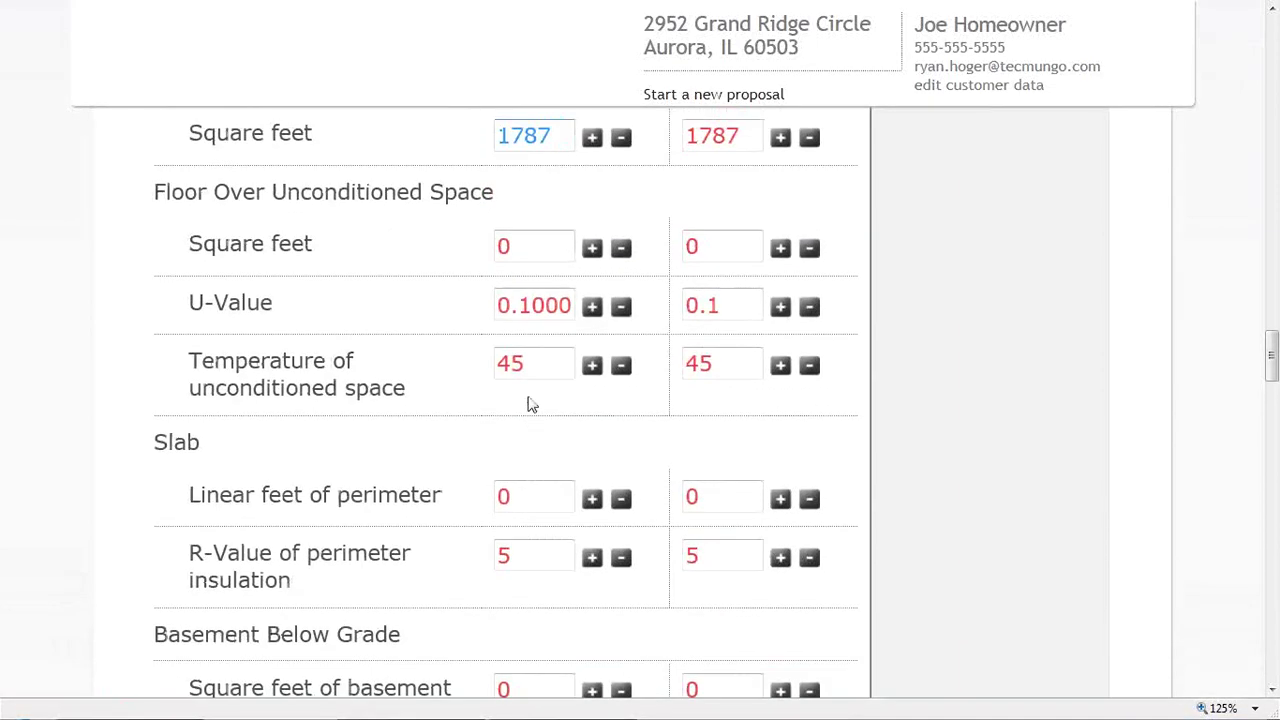
scroll(530, 403, "down", 5)
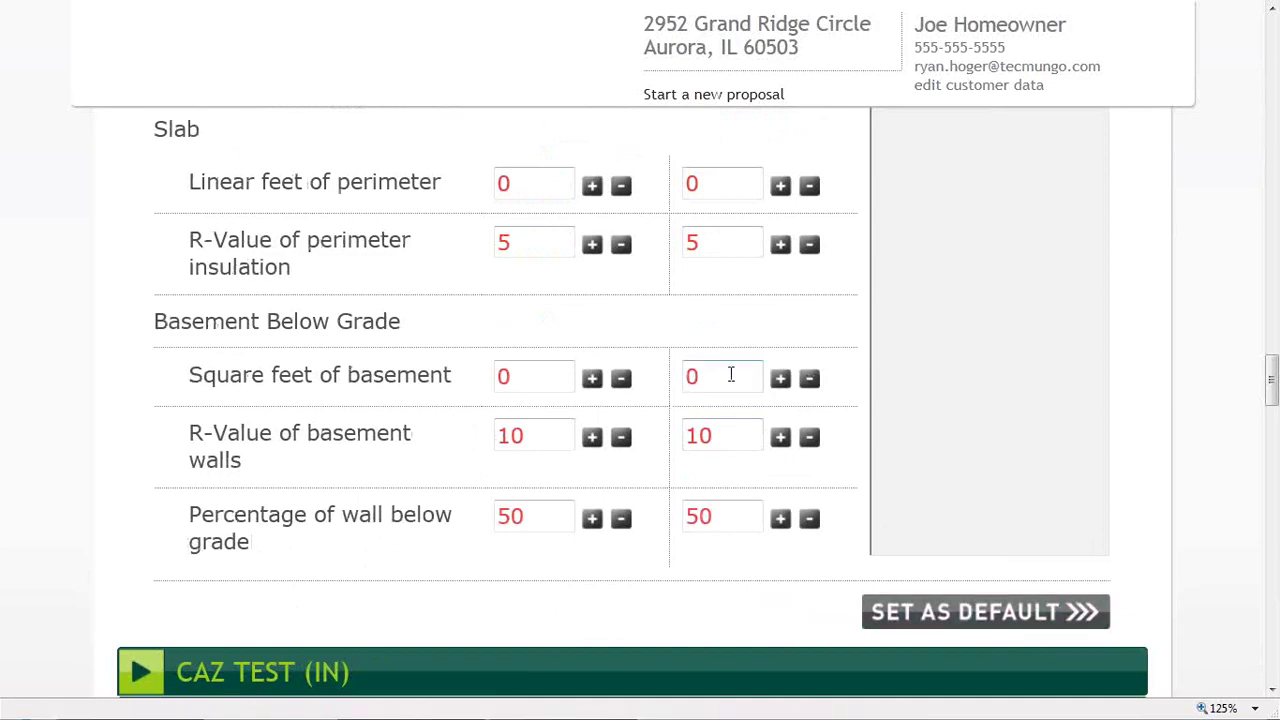
scroll(730, 376, "up", 10)
scroll(731, 378, "up", 4)
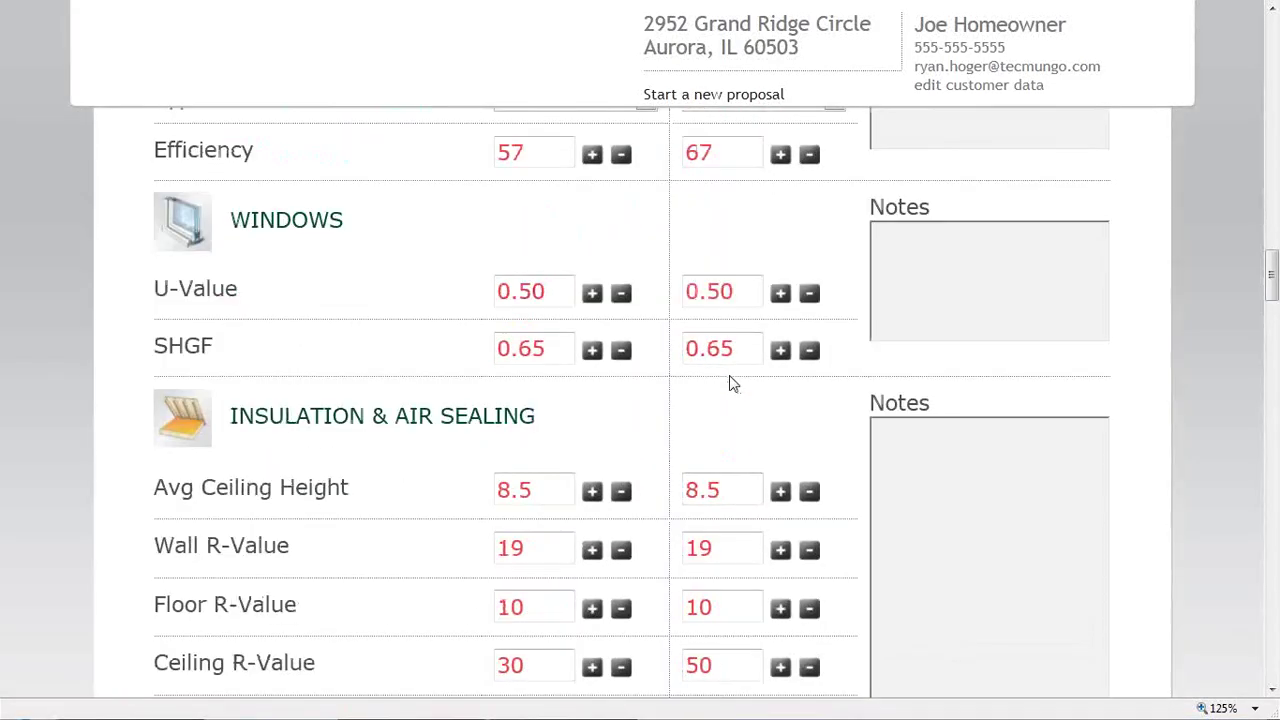
scroll(766, 470, "down", 11)
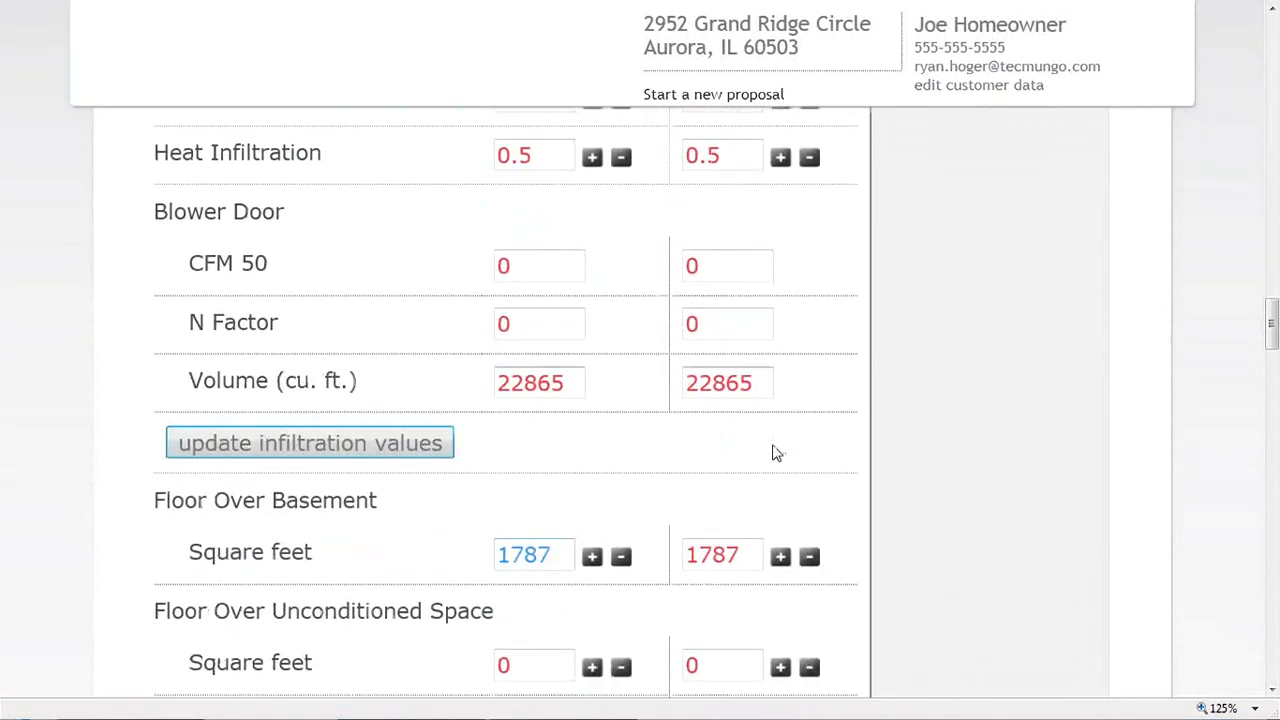
scroll(776, 452, "down", 5)
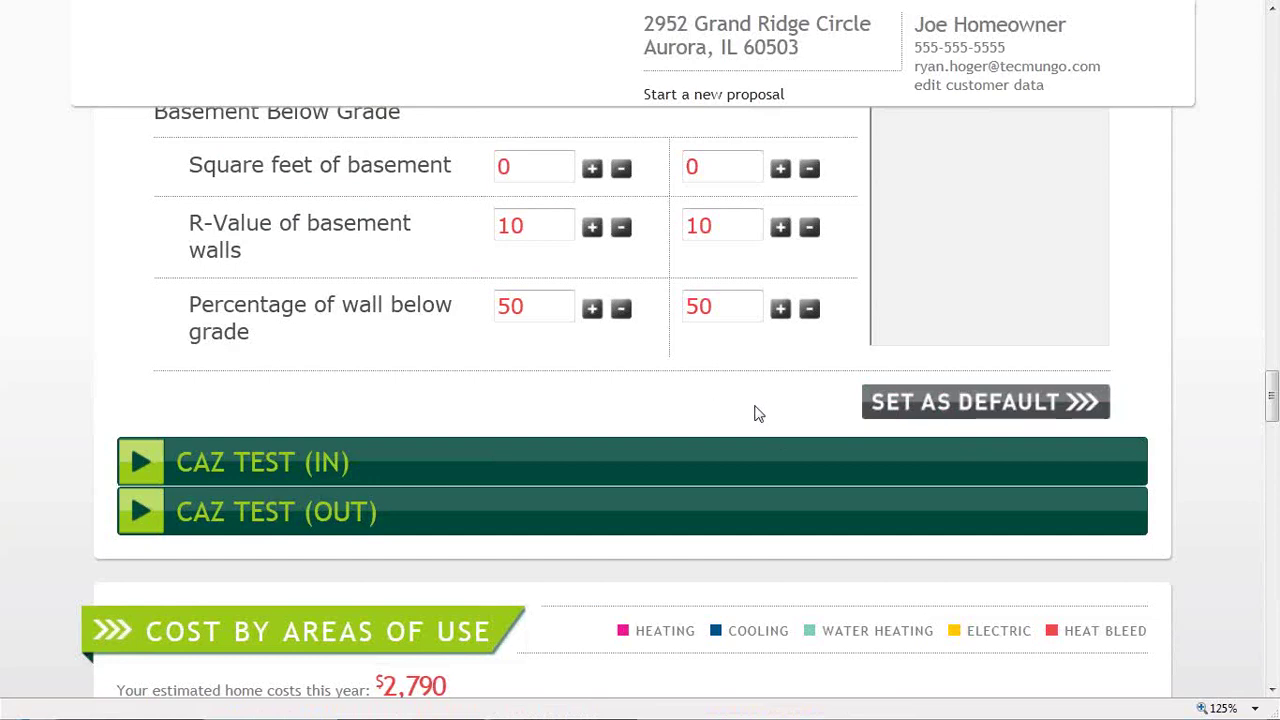
scroll(760, 416, "up", 5)
scroll(1019, 495, "up", 5)
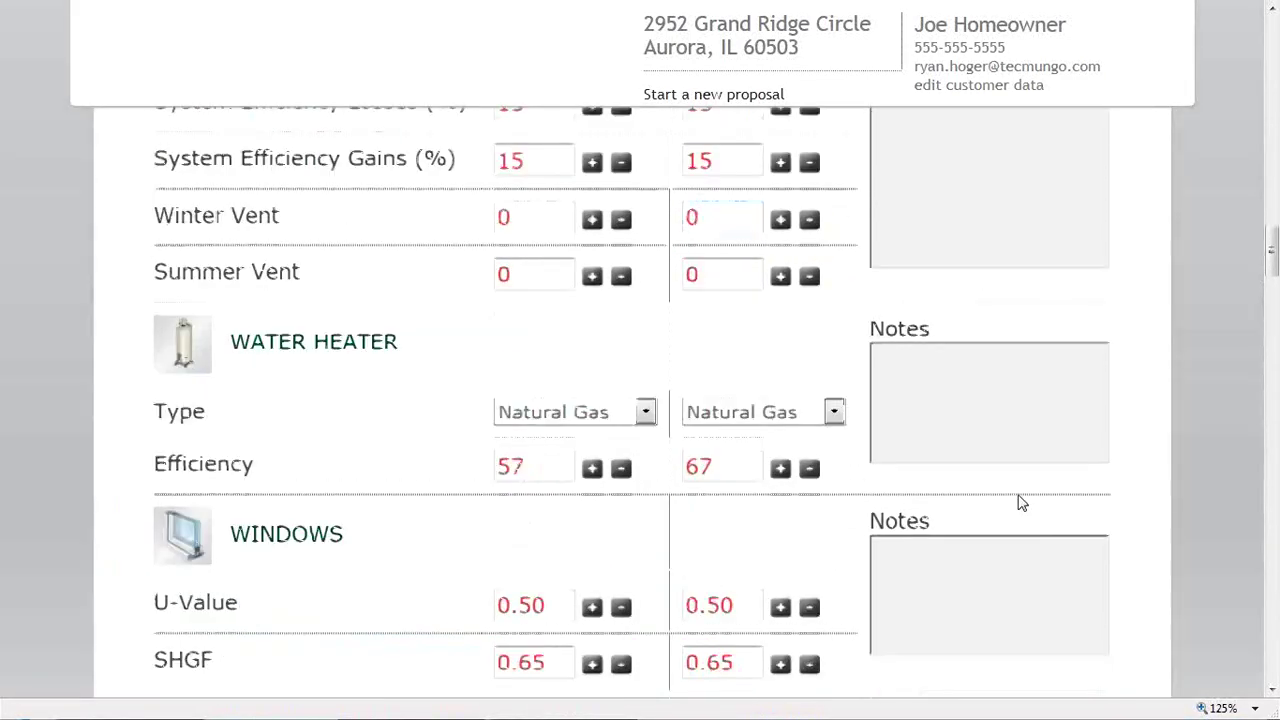
scroll(1019, 502, "up", 20)
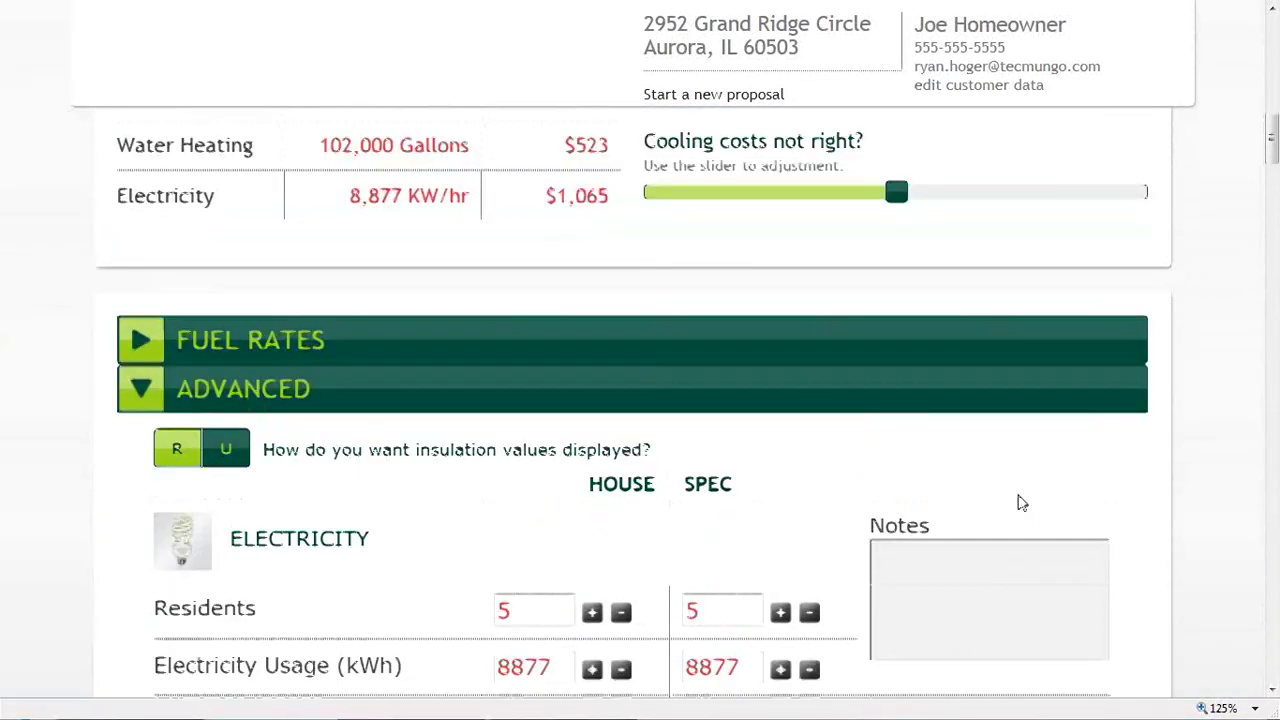
scroll(1019, 502, "up", 2)
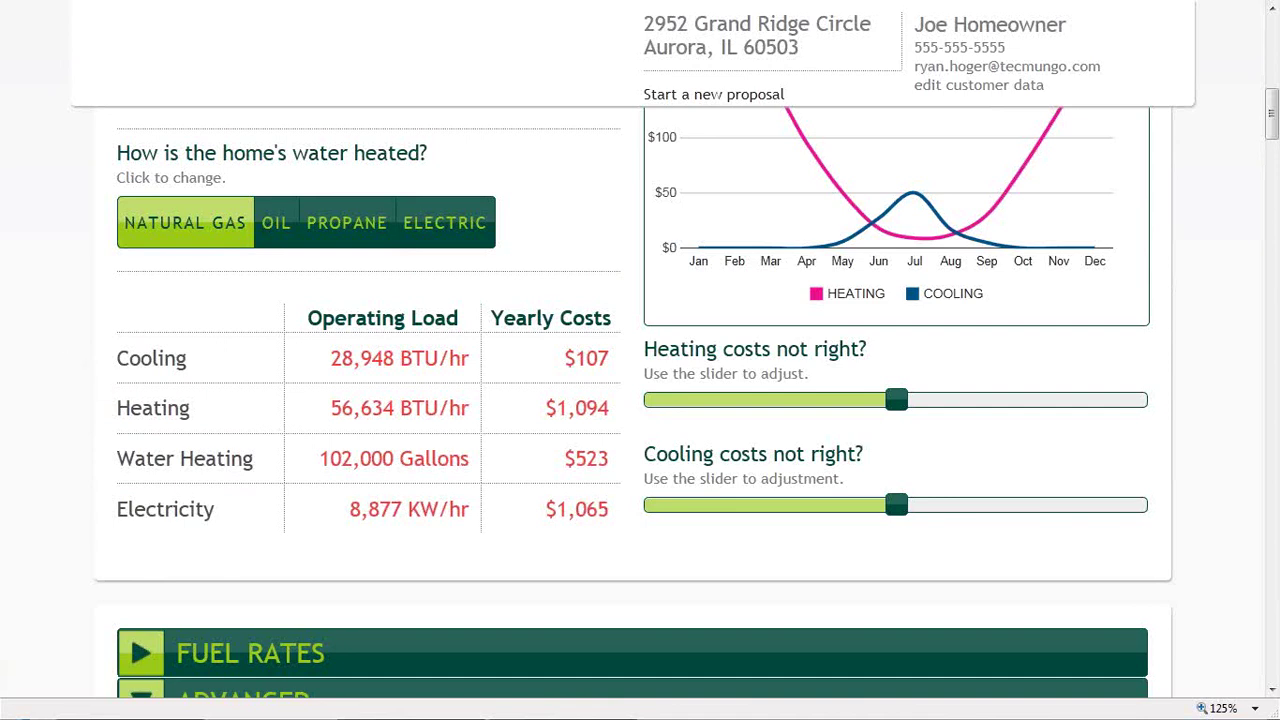
Slide the 'Heating costs not right?' calibration left until heating reads $691 per year at 44,741 BTU/hr.
scroll(31, 503, "down", 2)
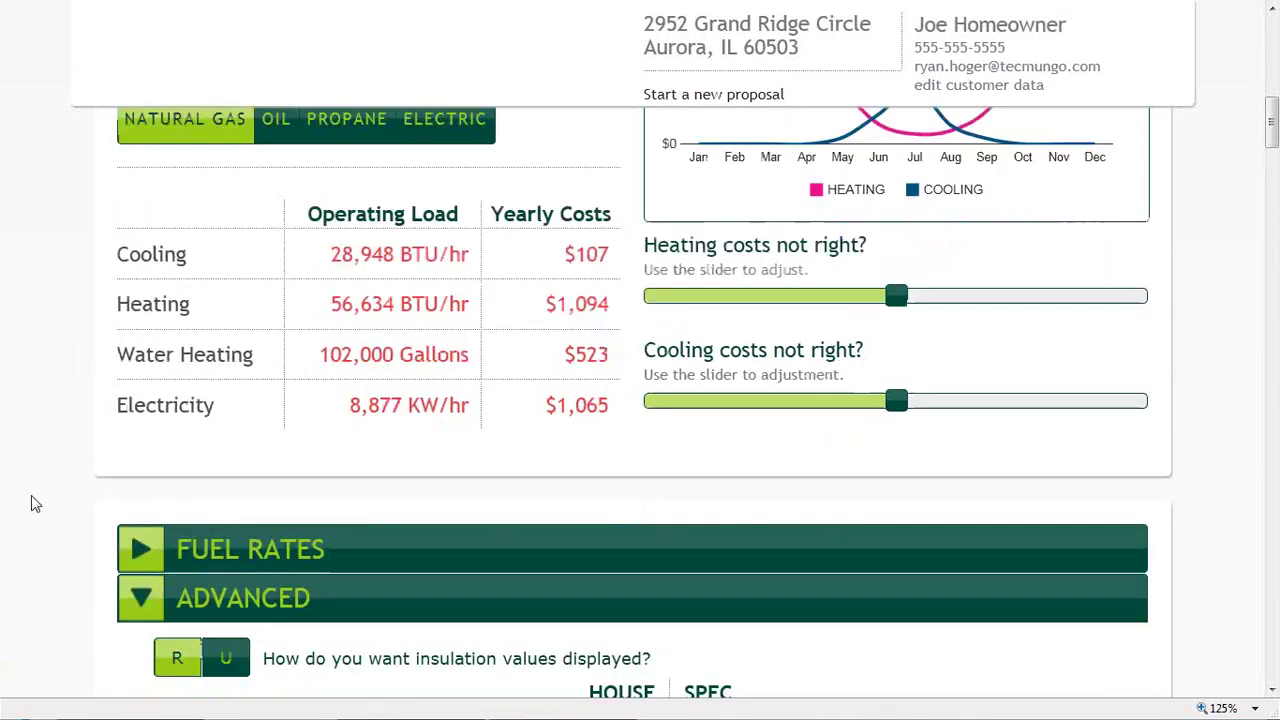
scroll(31, 503, "up", 2)
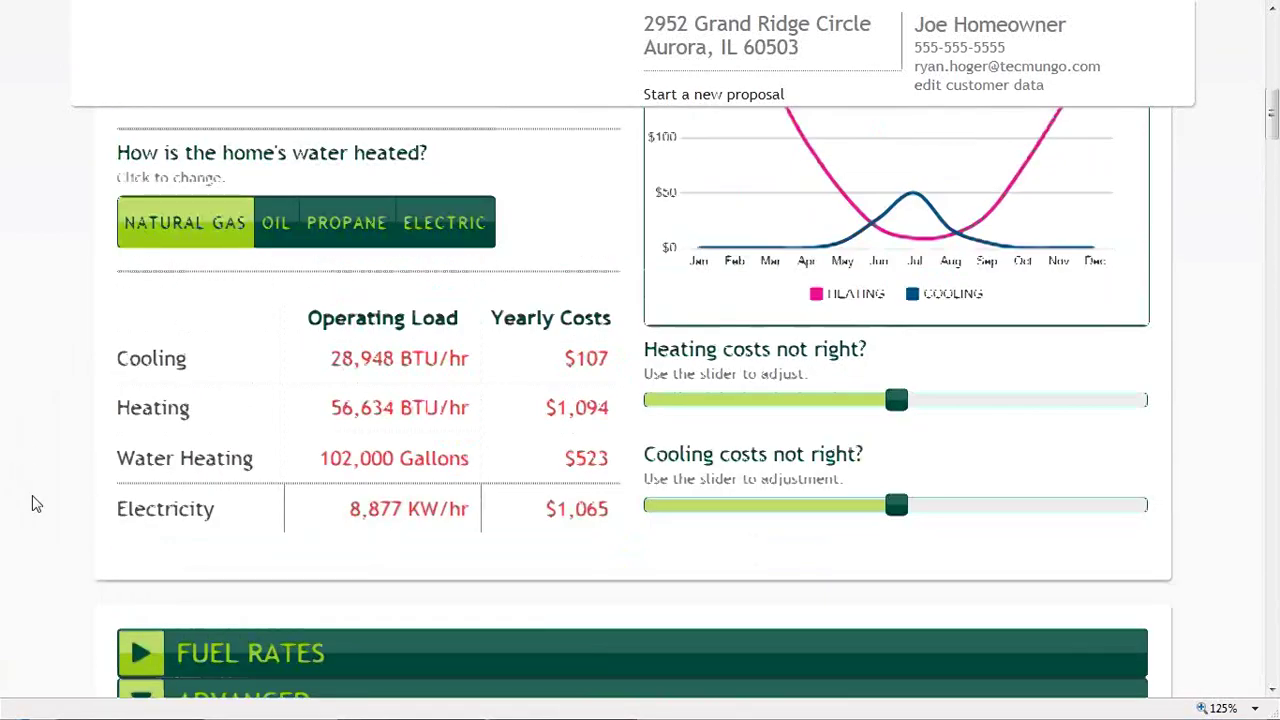
scroll(32, 502, "down", 5)
scroll(32, 502, "up", 6)
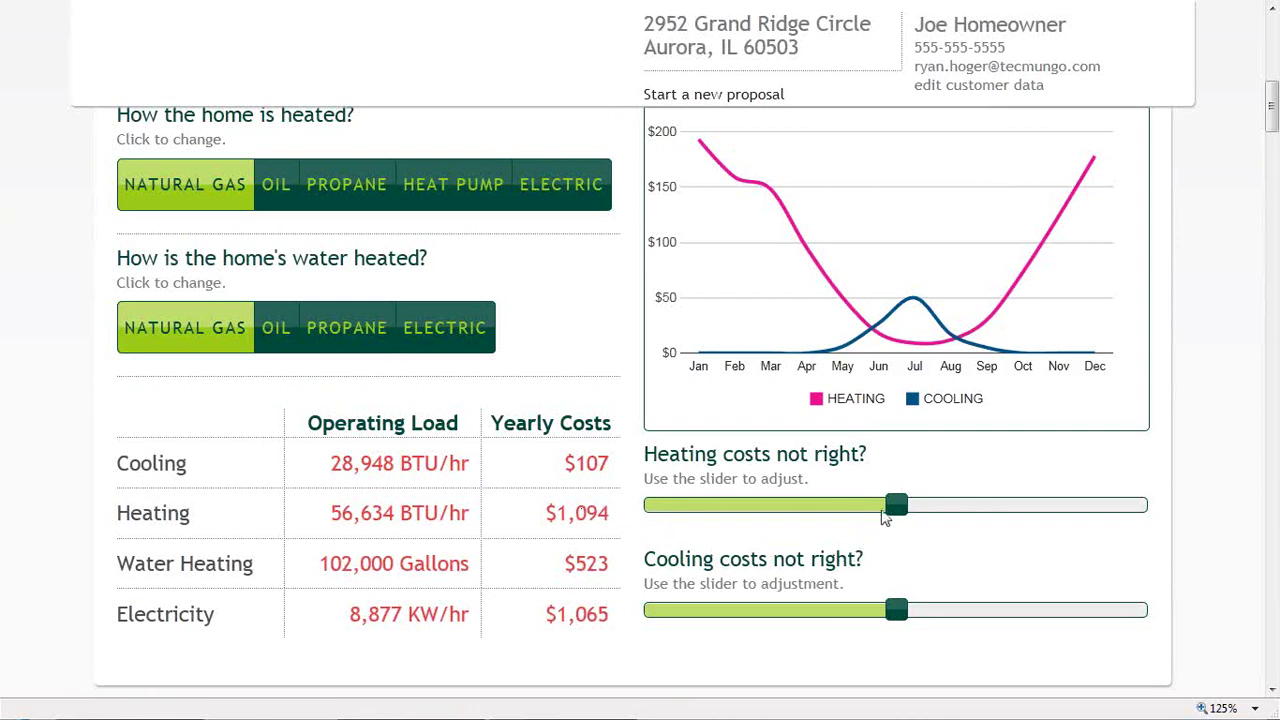
left_click_drag(895, 507, 827, 520)
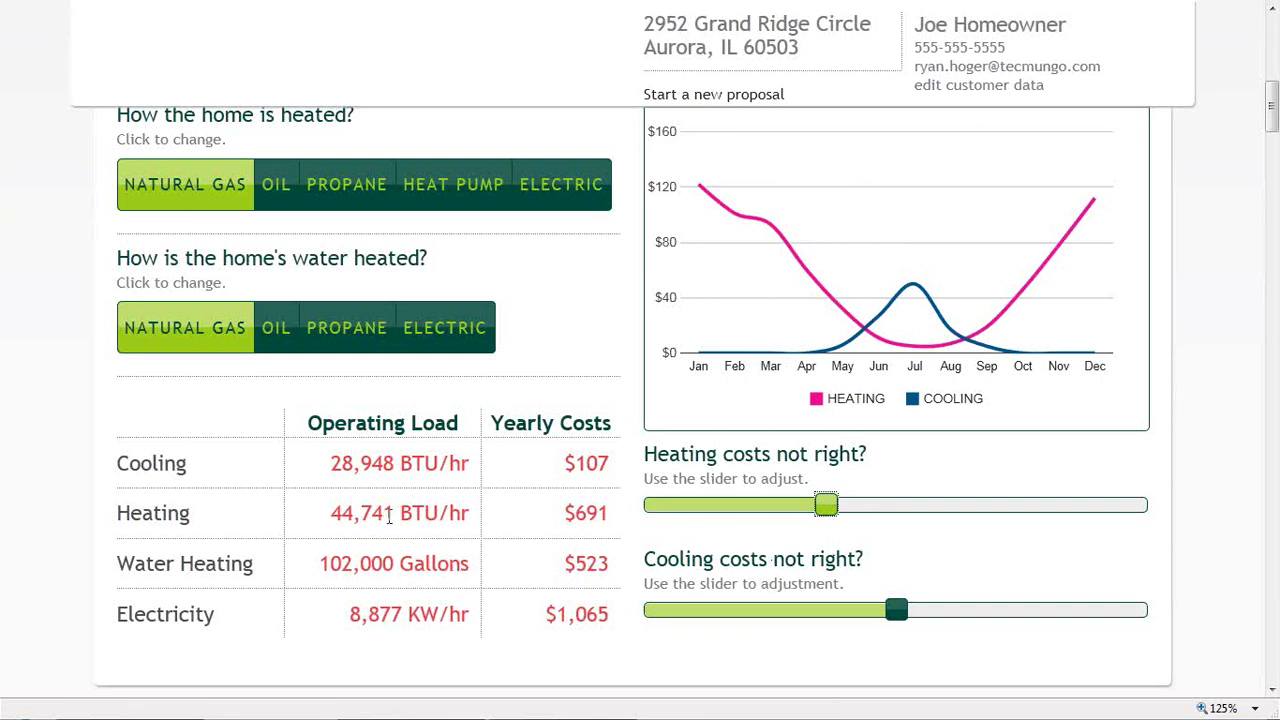
scroll(426, 608, "down", 6)
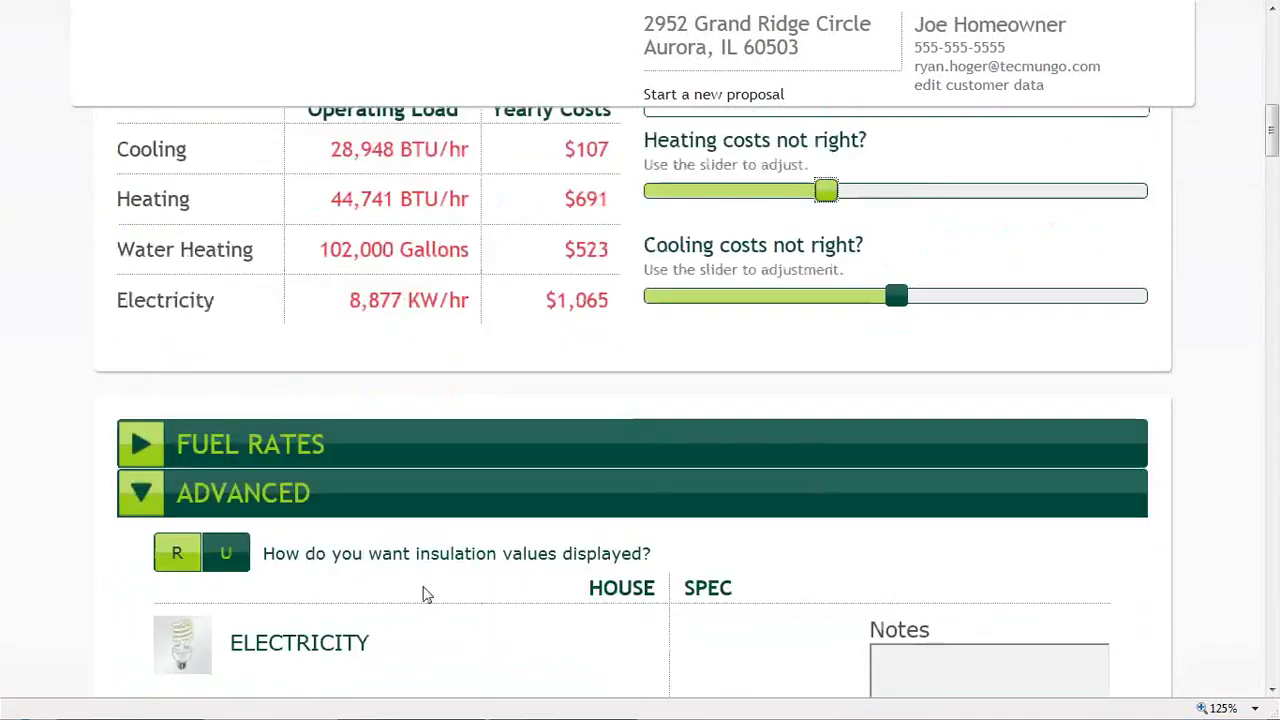
scroll(520, 598, "down", 2)
scroll(543, 605, "up", 8)
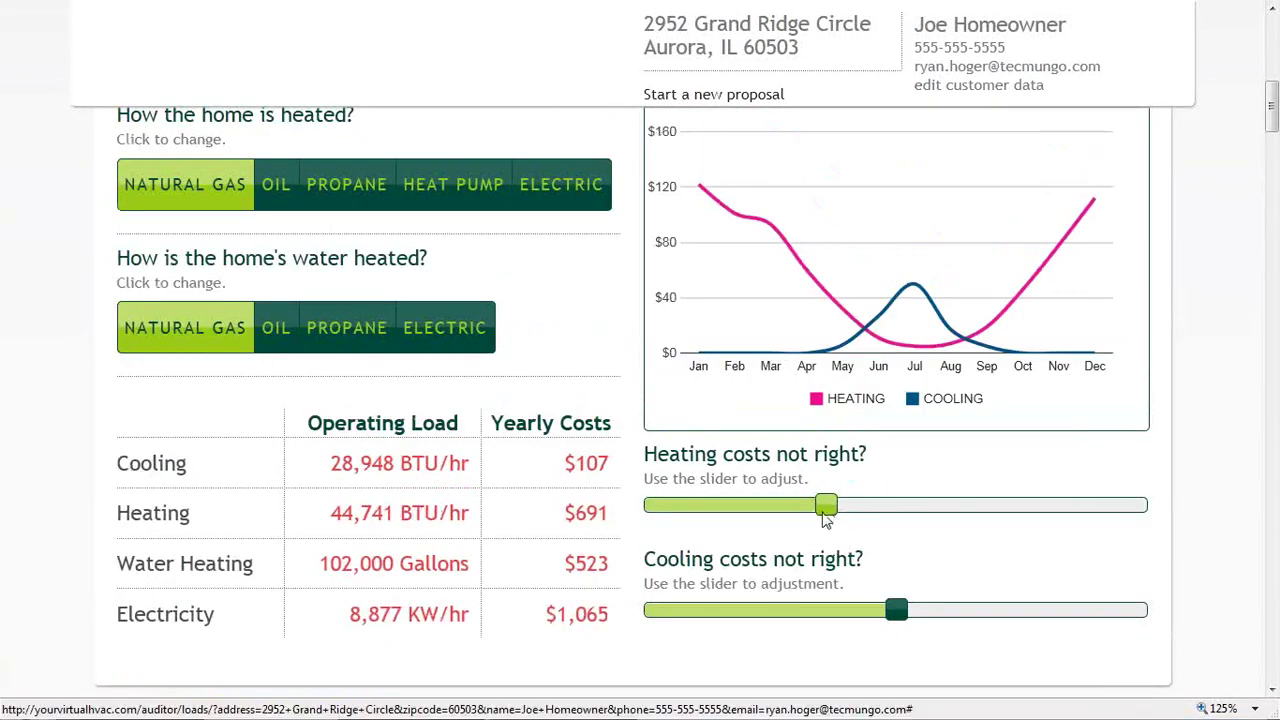
mouse_move(913, 291)
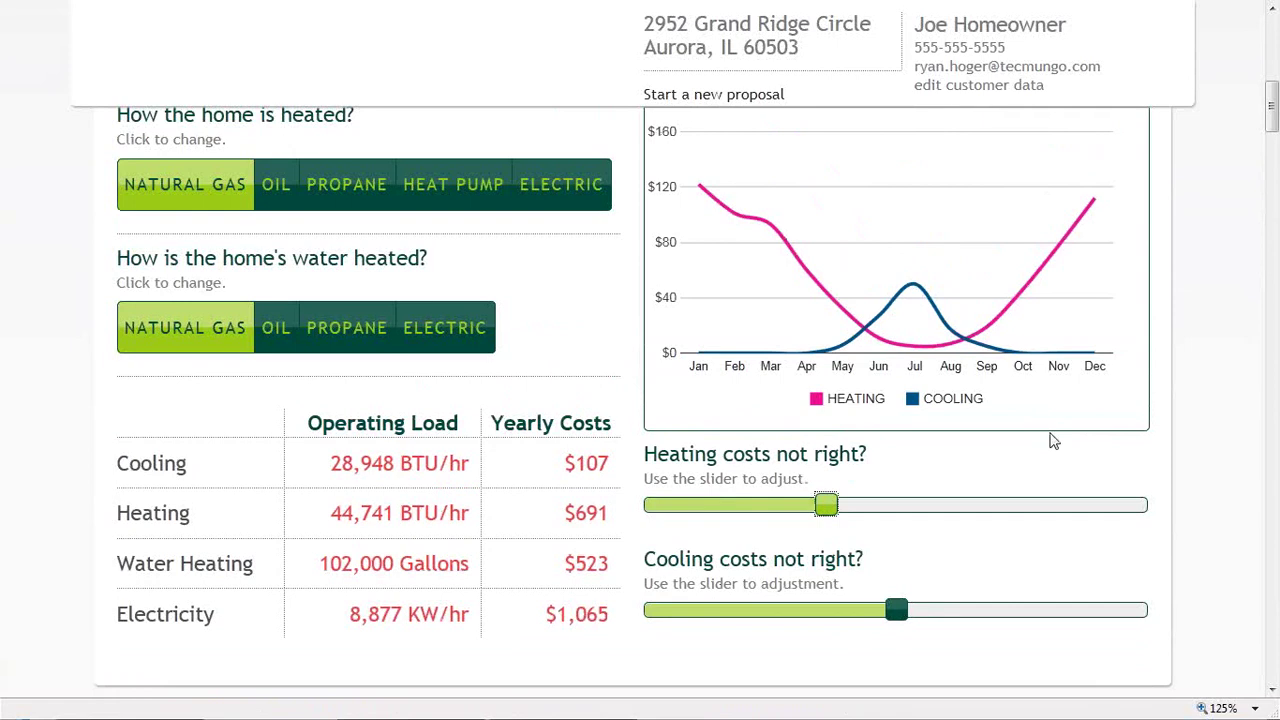
mouse_move(1063, 283)
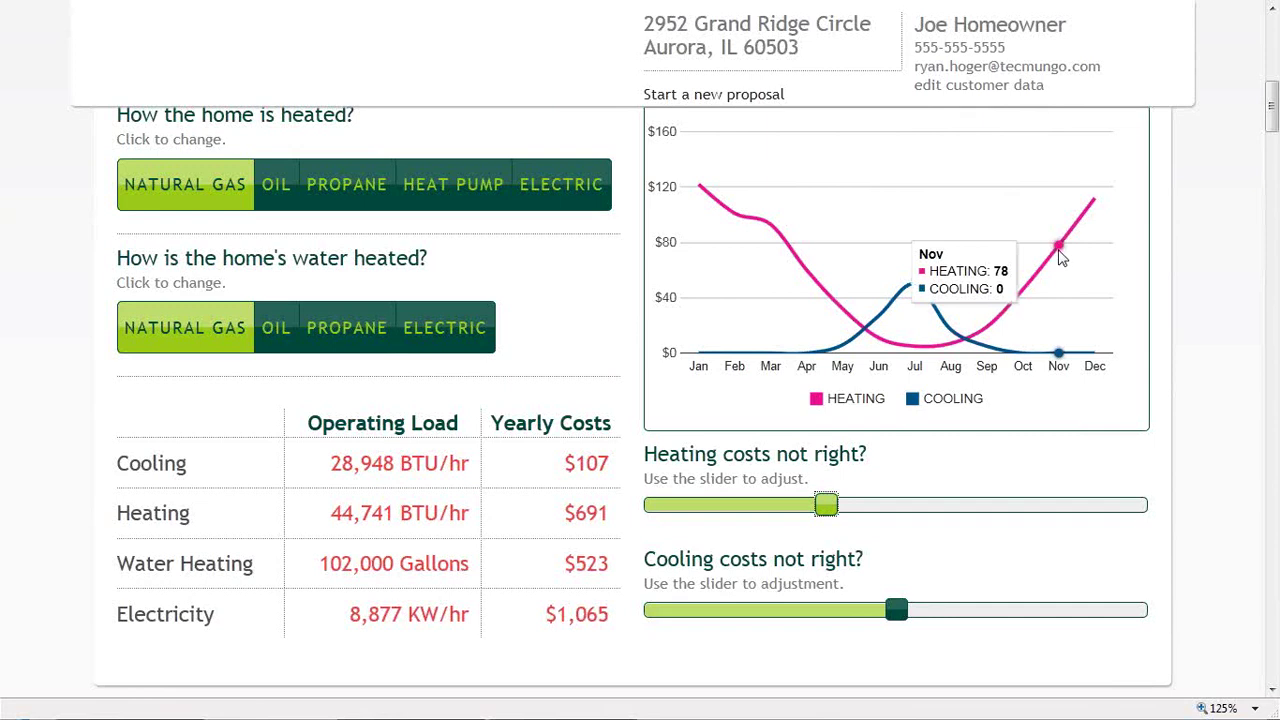
mouse_move(1063, 251)
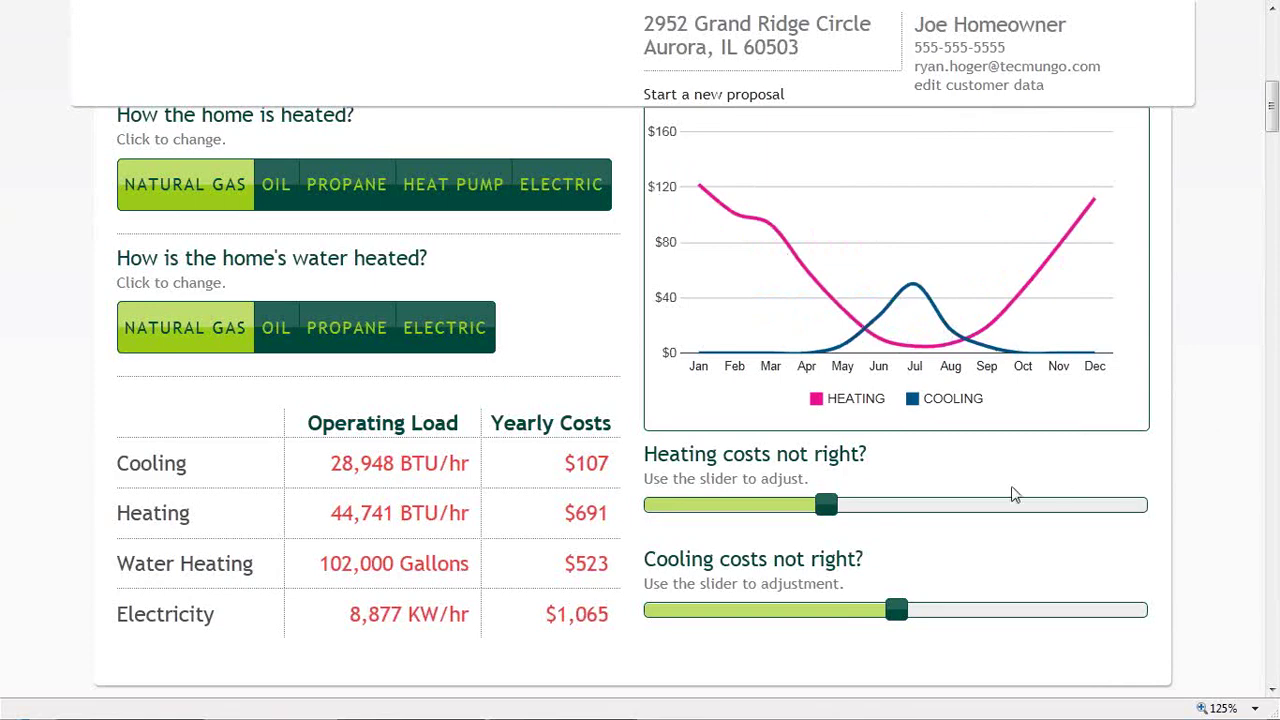
Scroll down to Cost by Areas of Use, showing $2,387 this year versus $2,277 improved.
scroll(544, 504, "down", 5)
scroll(446, 490, "down", 3)
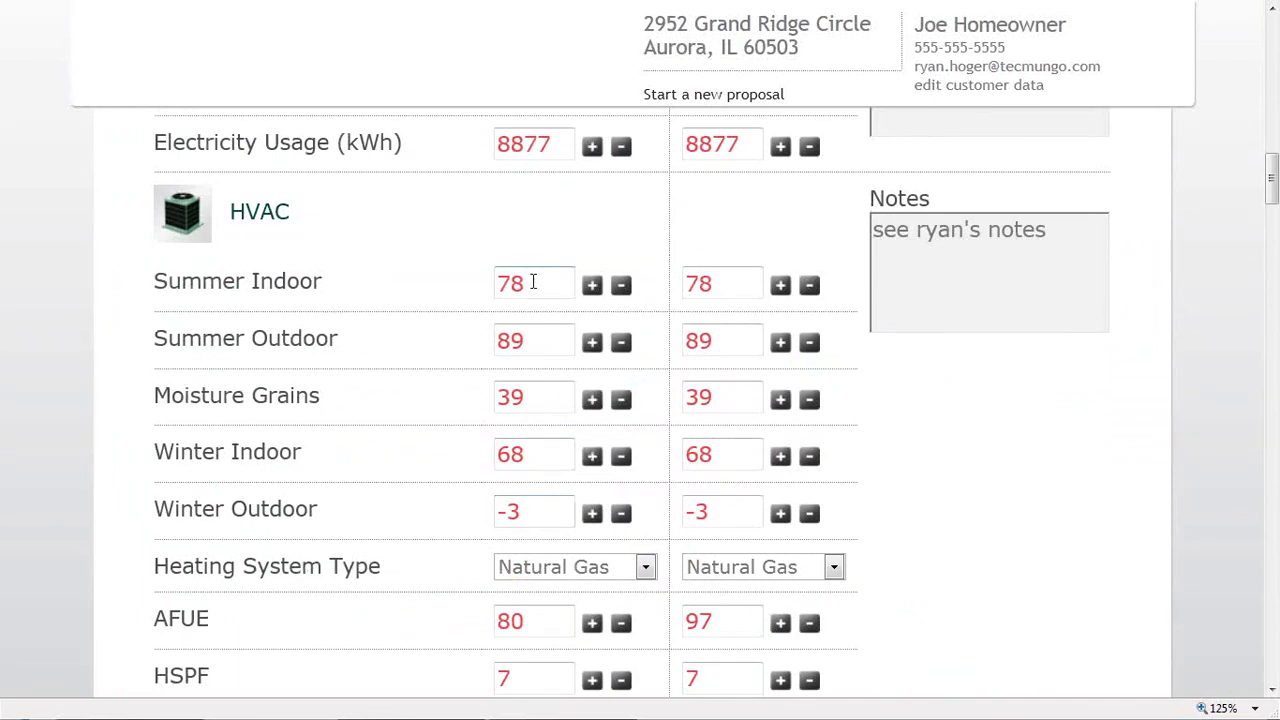
scroll(532, 284, "down", 8)
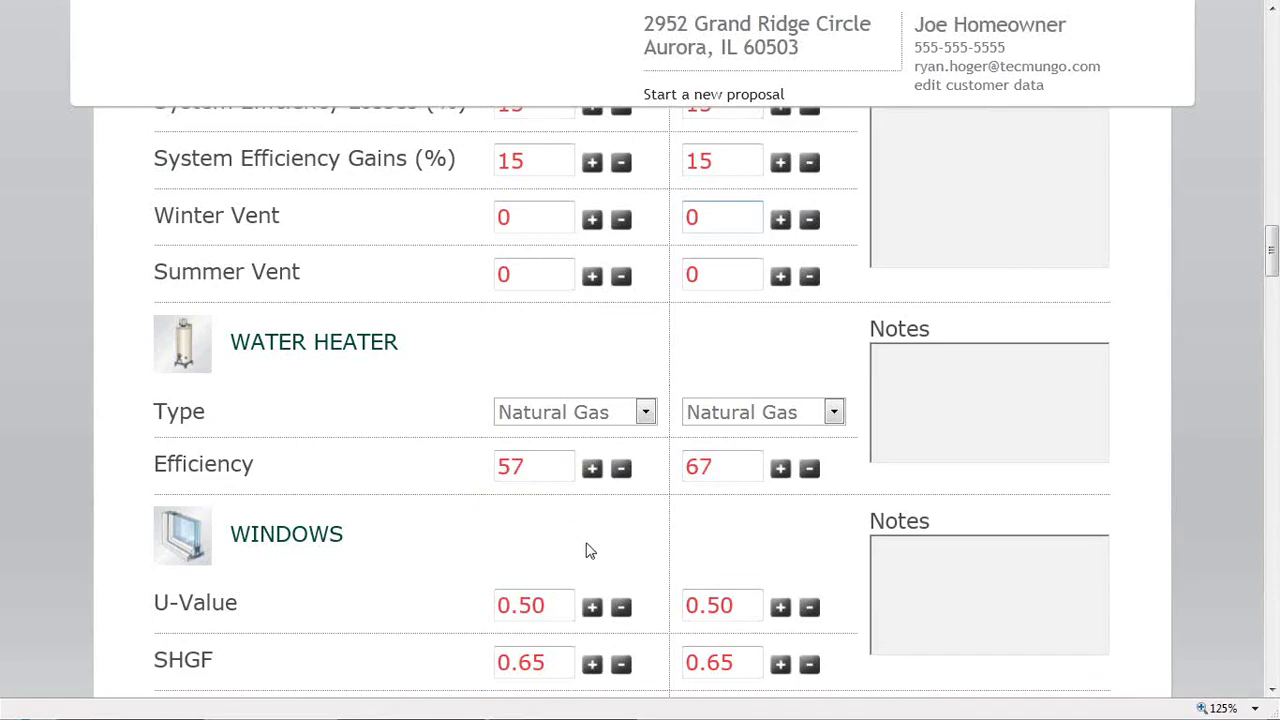
scroll(588, 551, "up", 15)
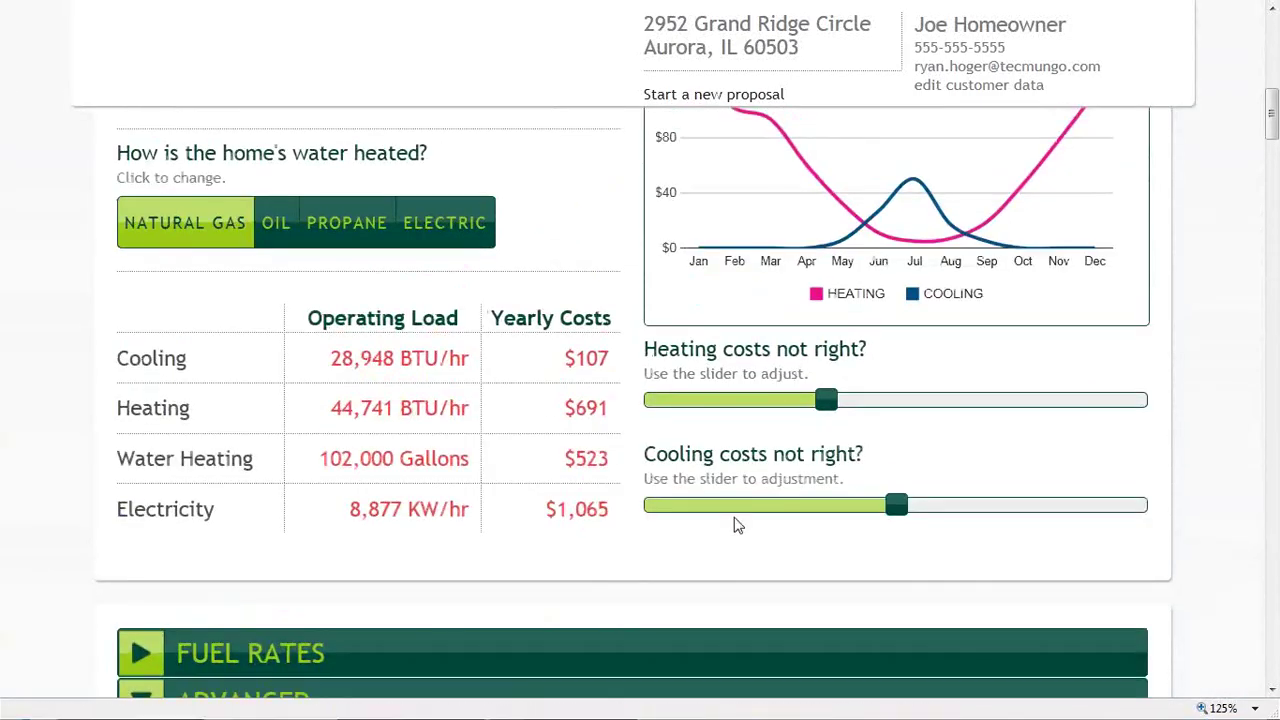
scroll(760, 450, "up", 2)
scroll(1200, 500, "down", 1)
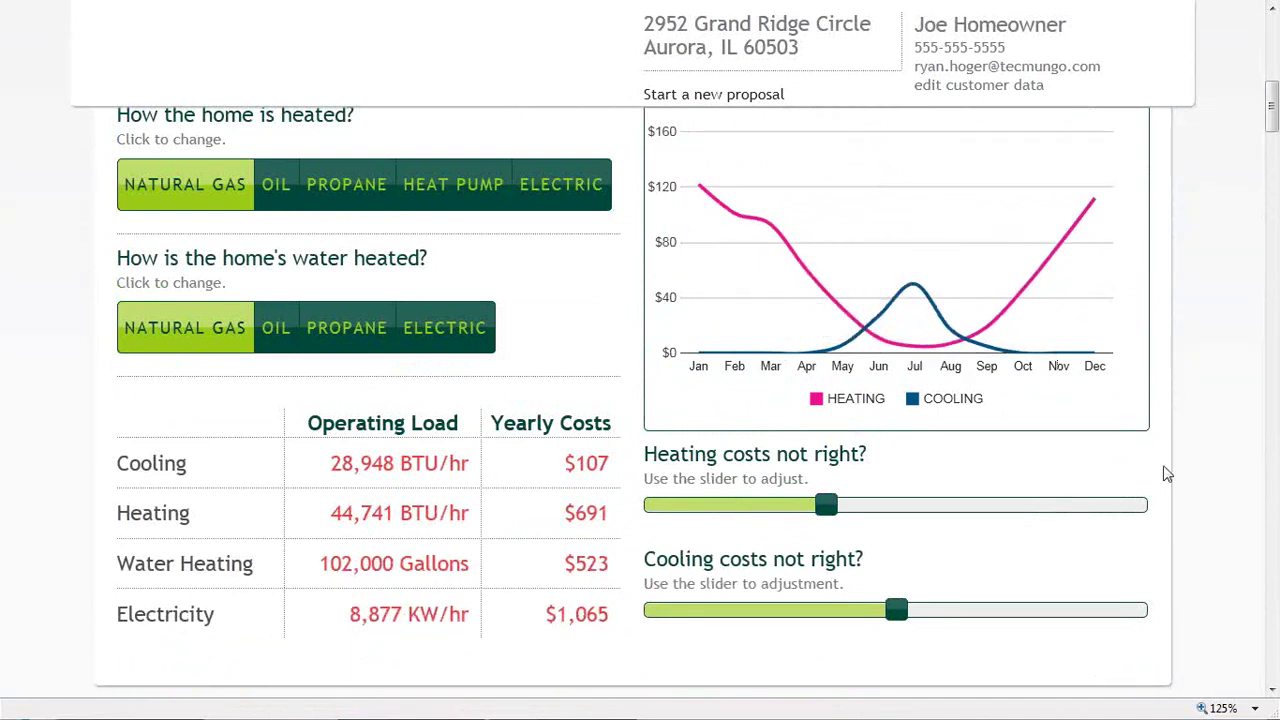
scroll(1145, 580, "down", 5)
scroll(1140, 582, "down", 10)
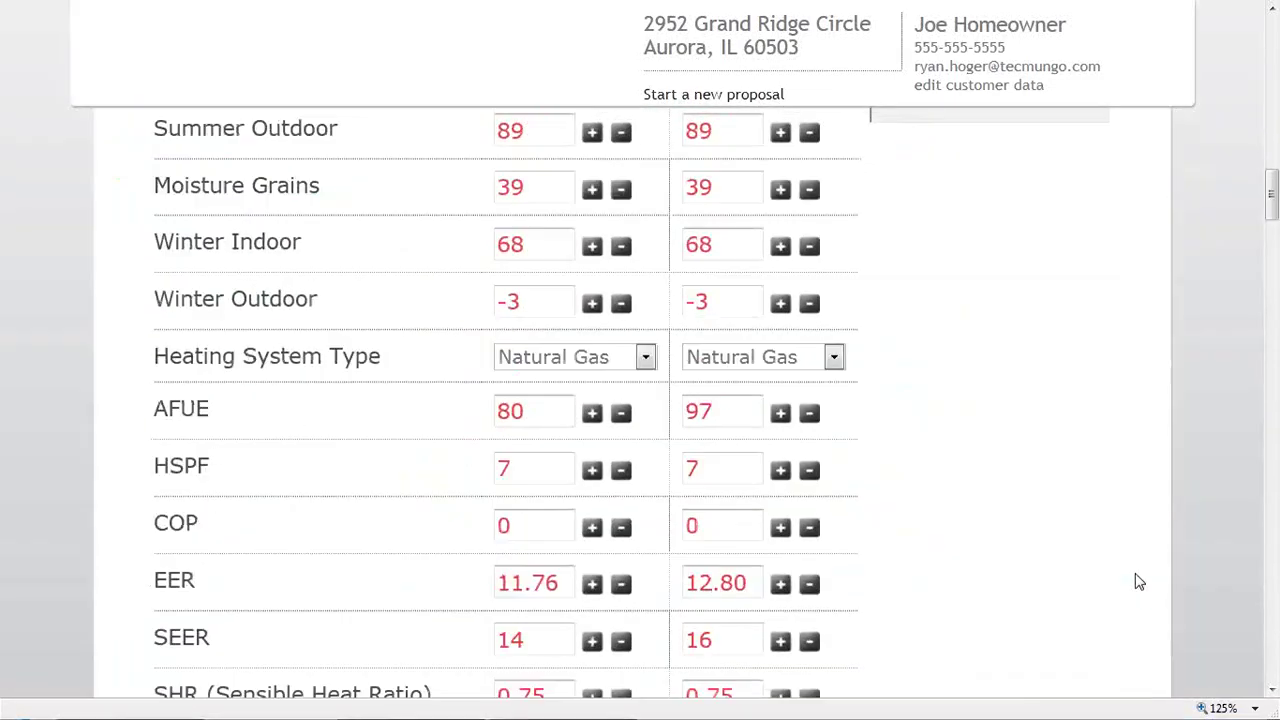
scroll(1130, 577, "down", 10)
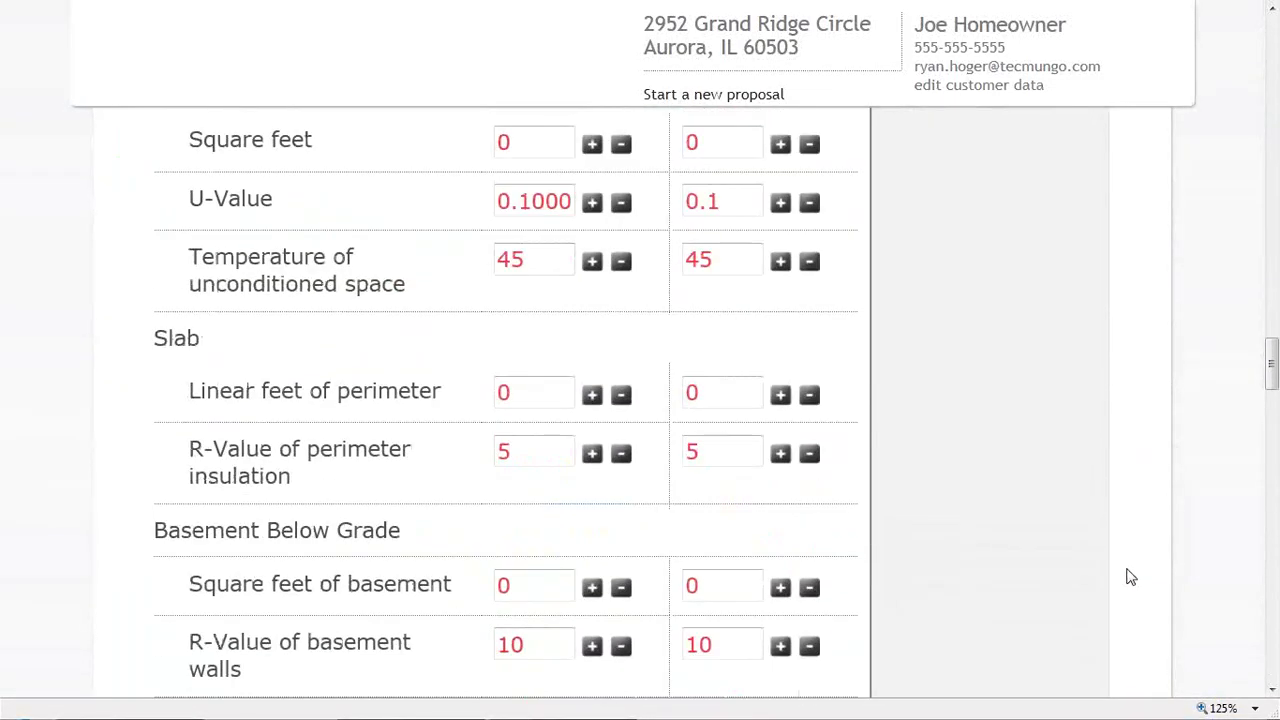
scroll(1130, 577, "down", 1)
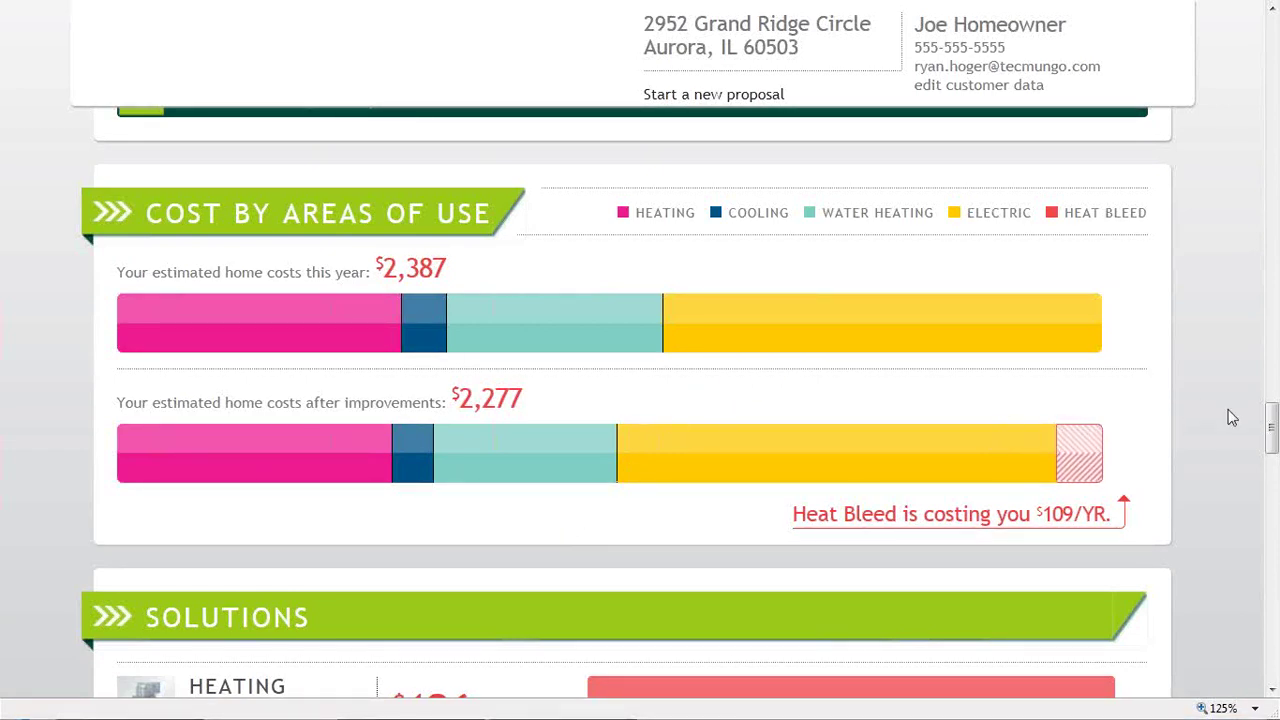
Scroll to the Basement Below Grade inputs and select the house basement square footage, still 0.
scroll(1219, 426, "up", 15)
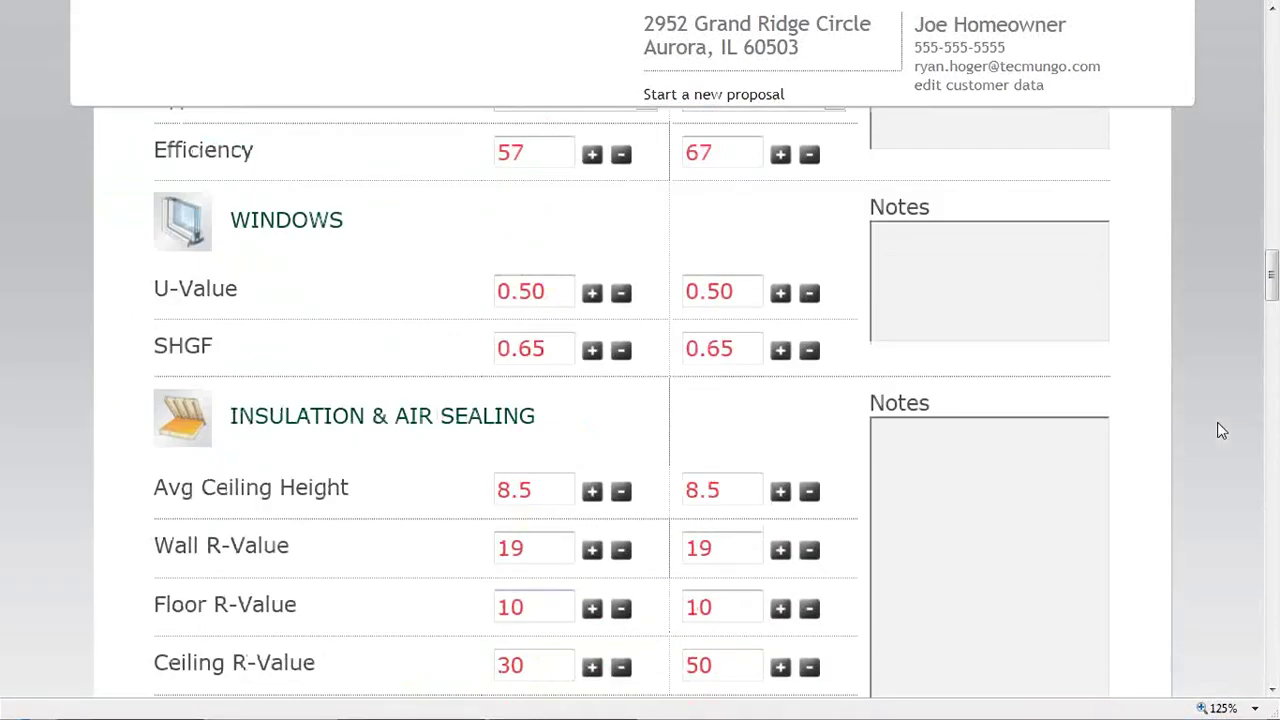
scroll(1217, 422, "up", 15)
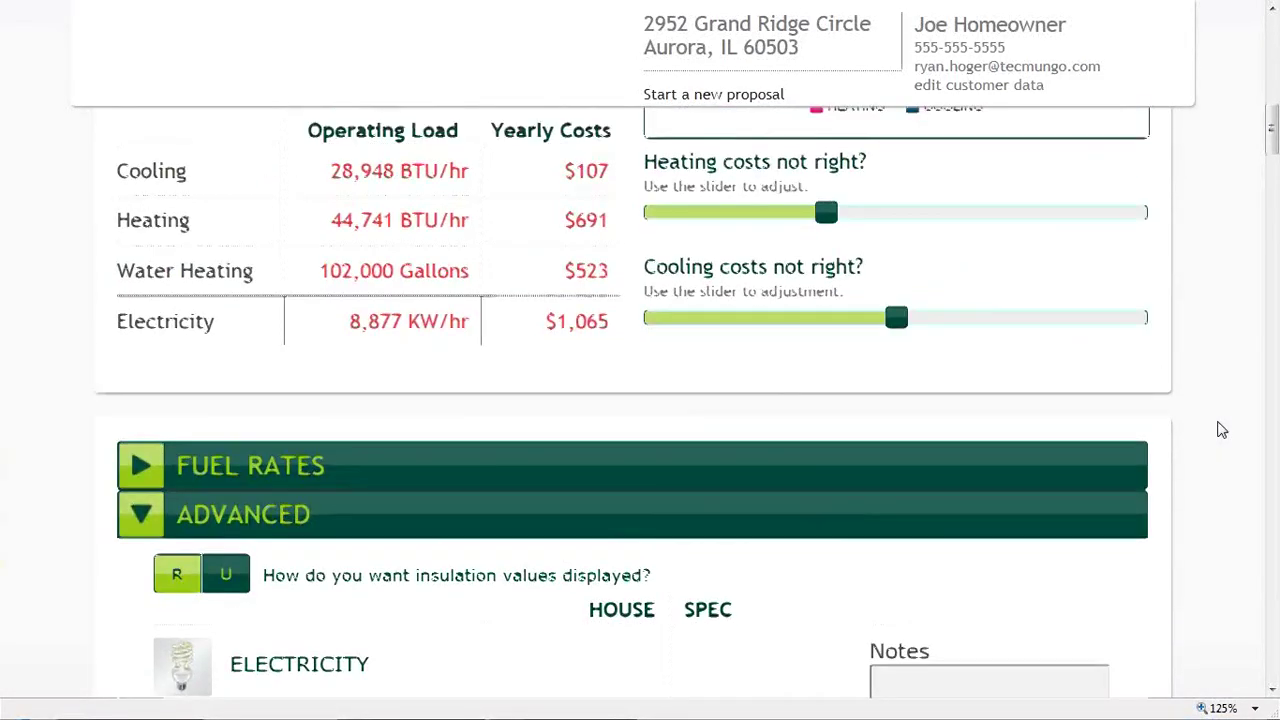
scroll(1222, 430, "up", 4)
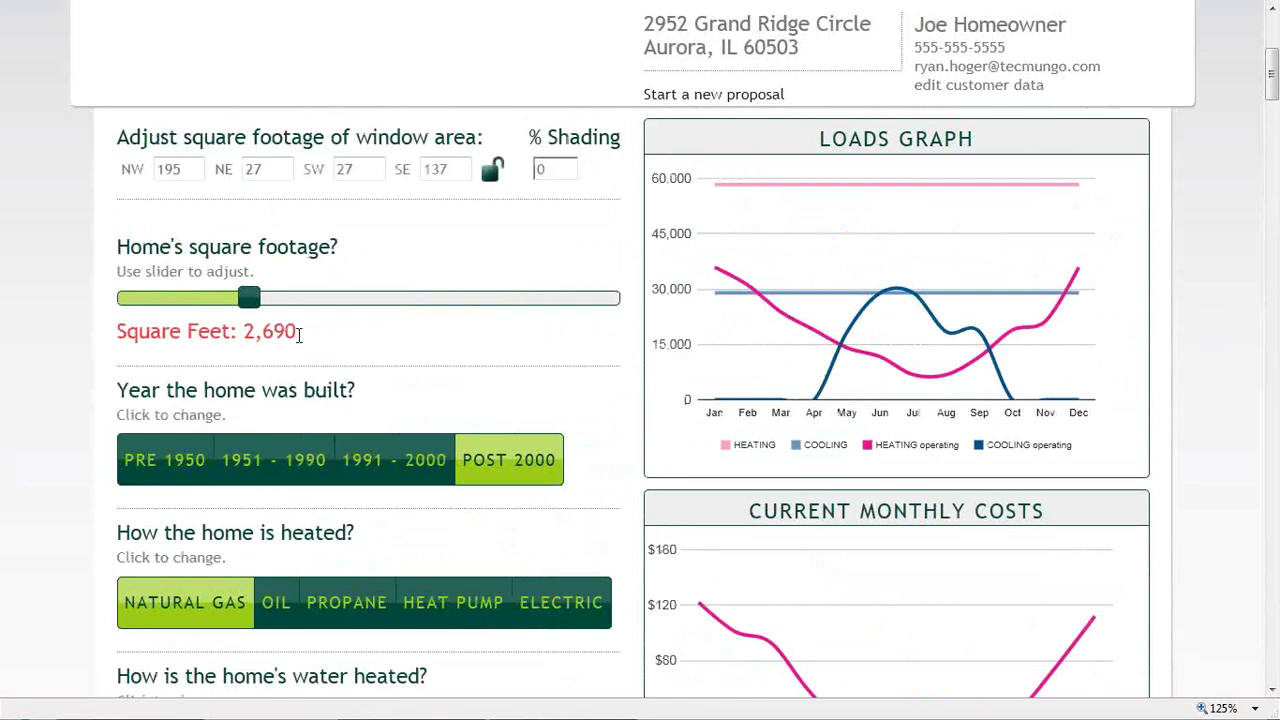
scroll(298, 337, "down", 15)
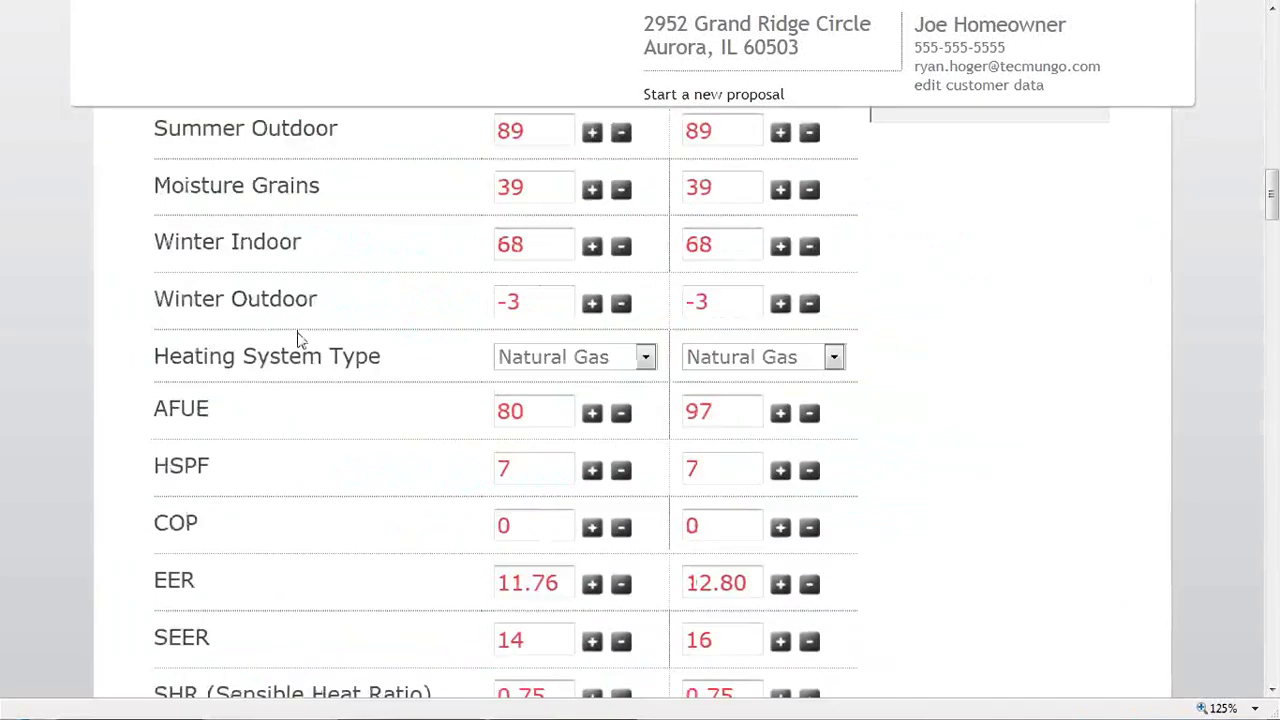
scroll(298, 337, "down", 5)
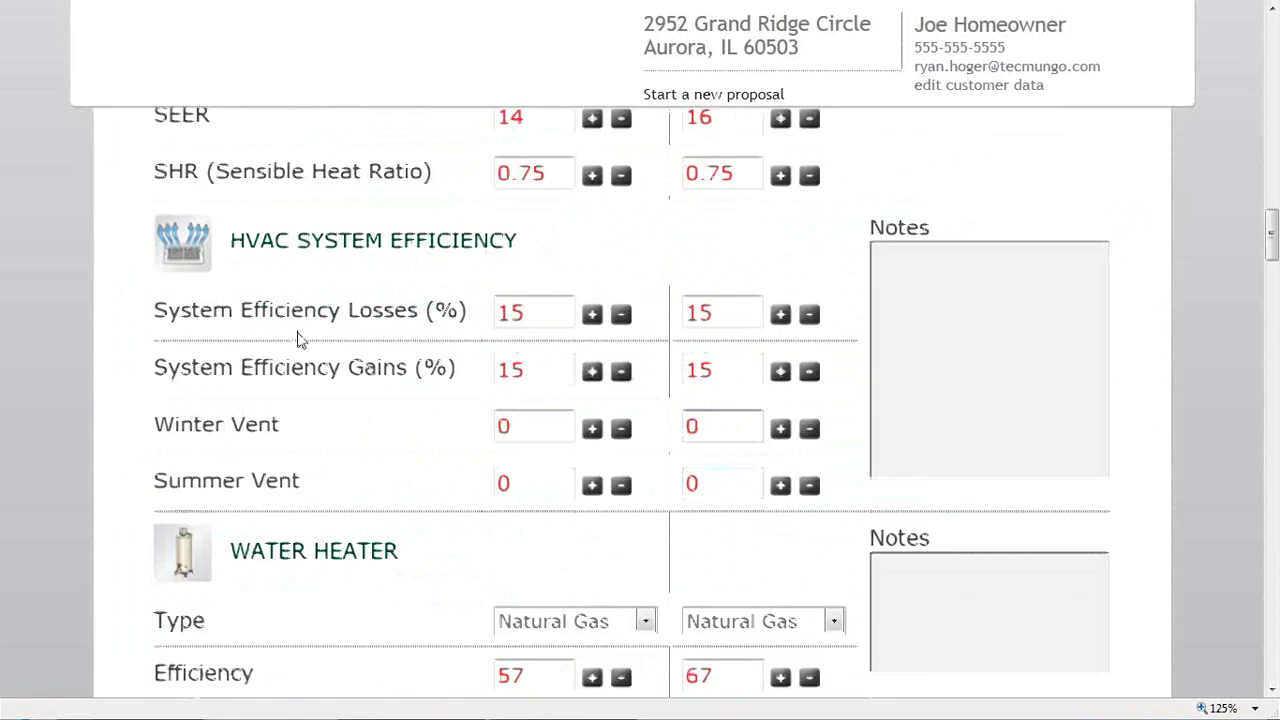
scroll(298, 340, "down", 5)
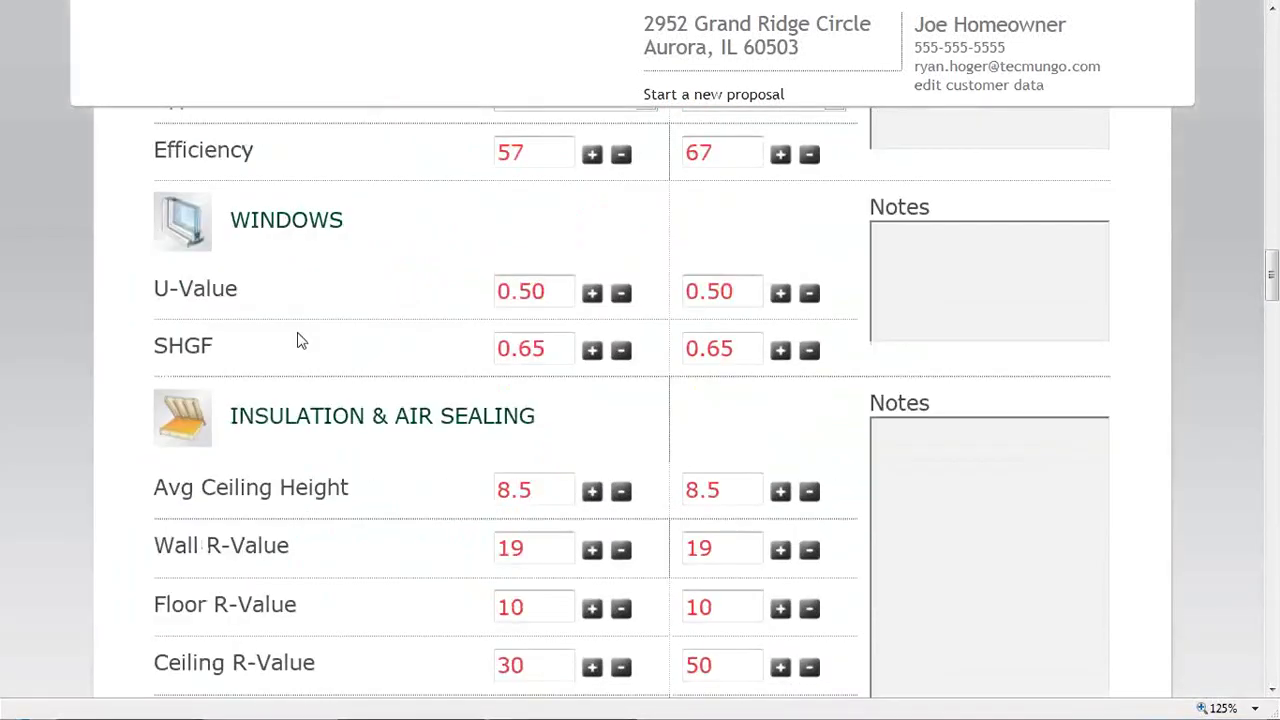
scroll(298, 340, "down", 9)
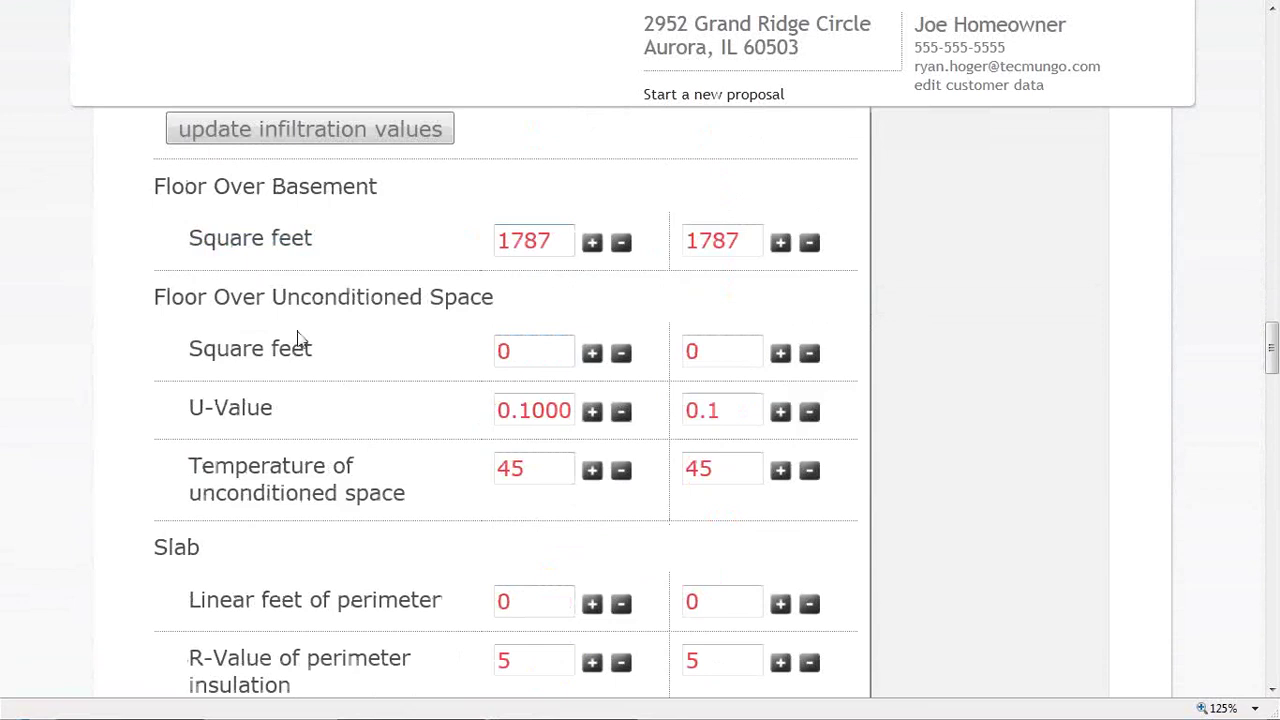
scroll(297, 338, "down", 3)
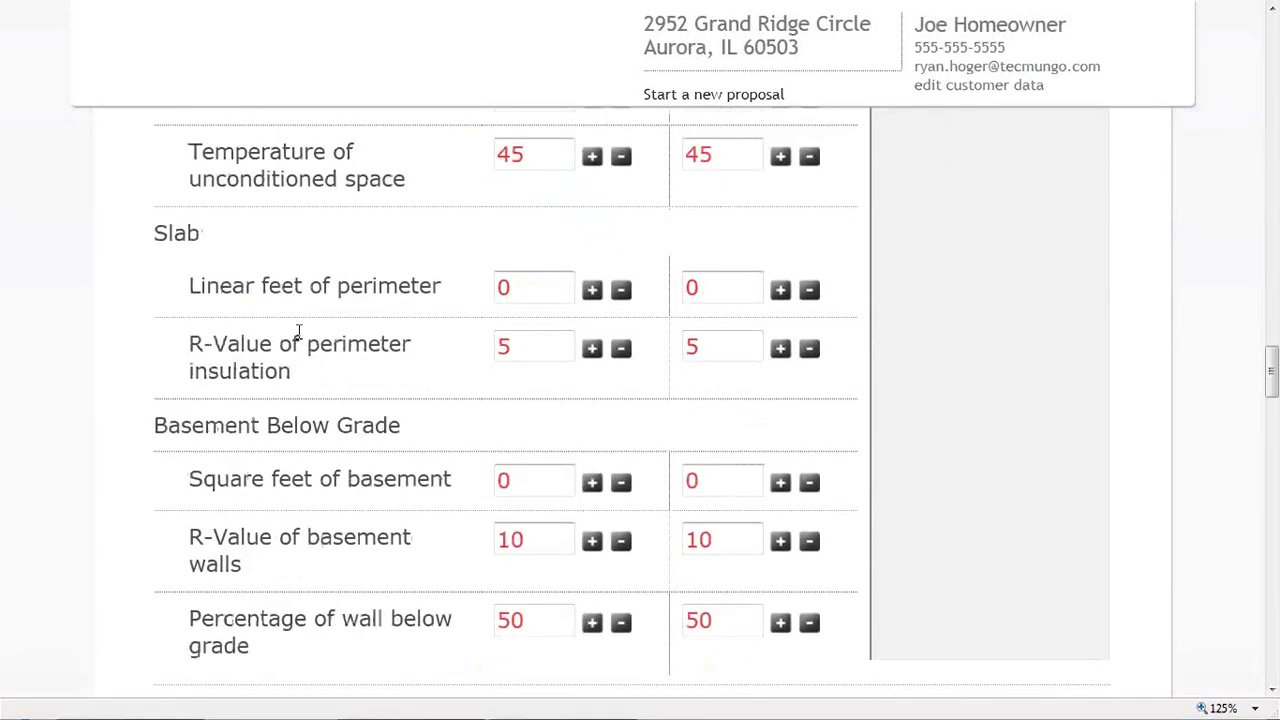
scroll(297, 338, "down", 1)
left_click(524, 372)
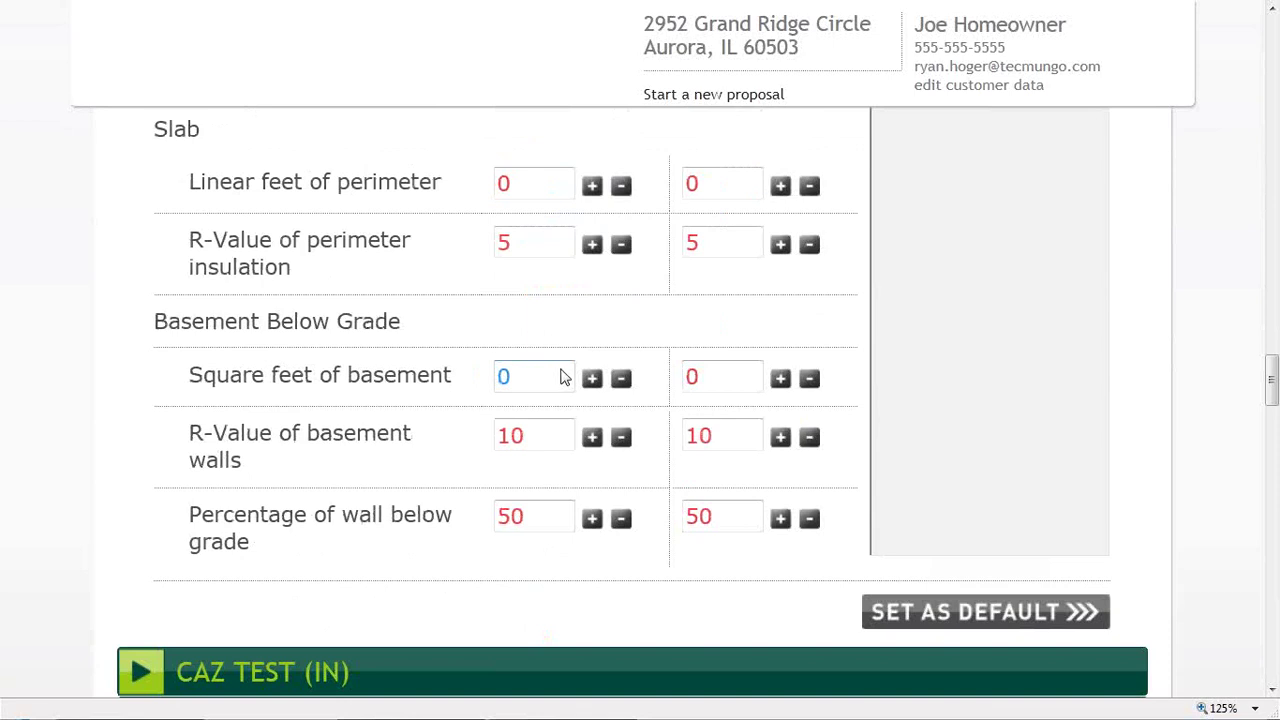
Enter 1000 square feet of basement in both the house and spec columns.
type("1000")
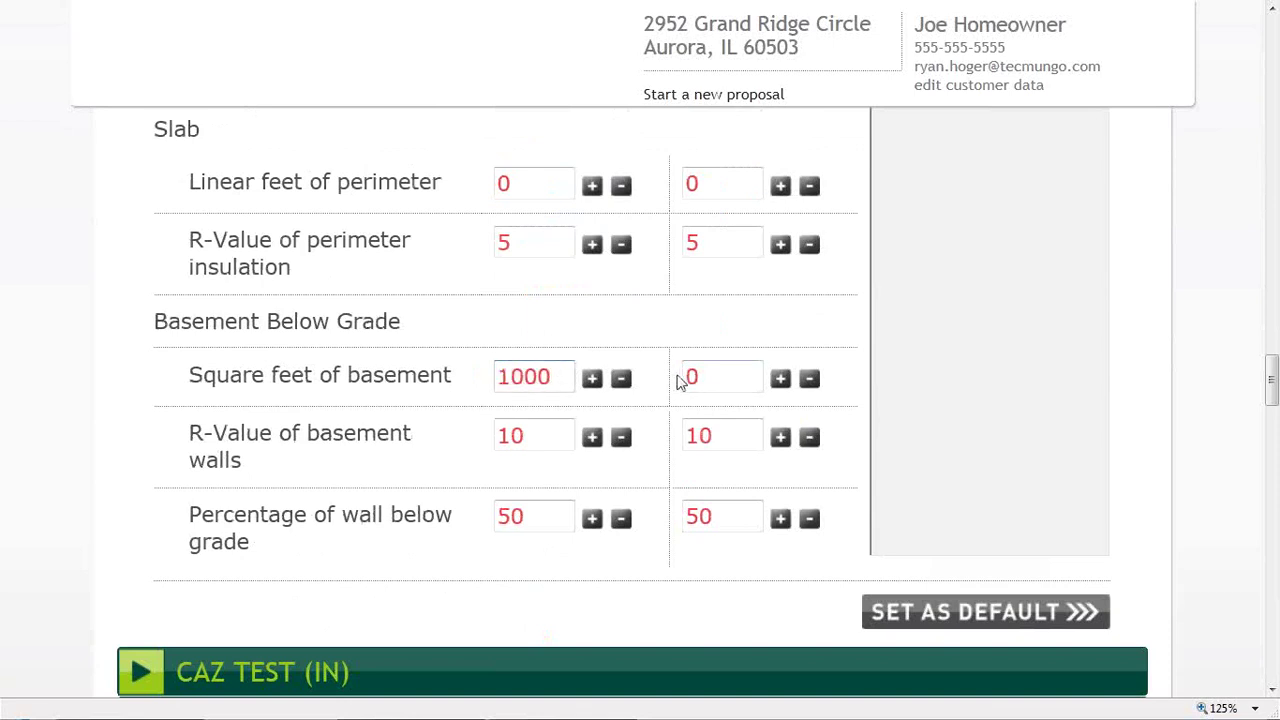
left_click(677, 374)
type("1000")
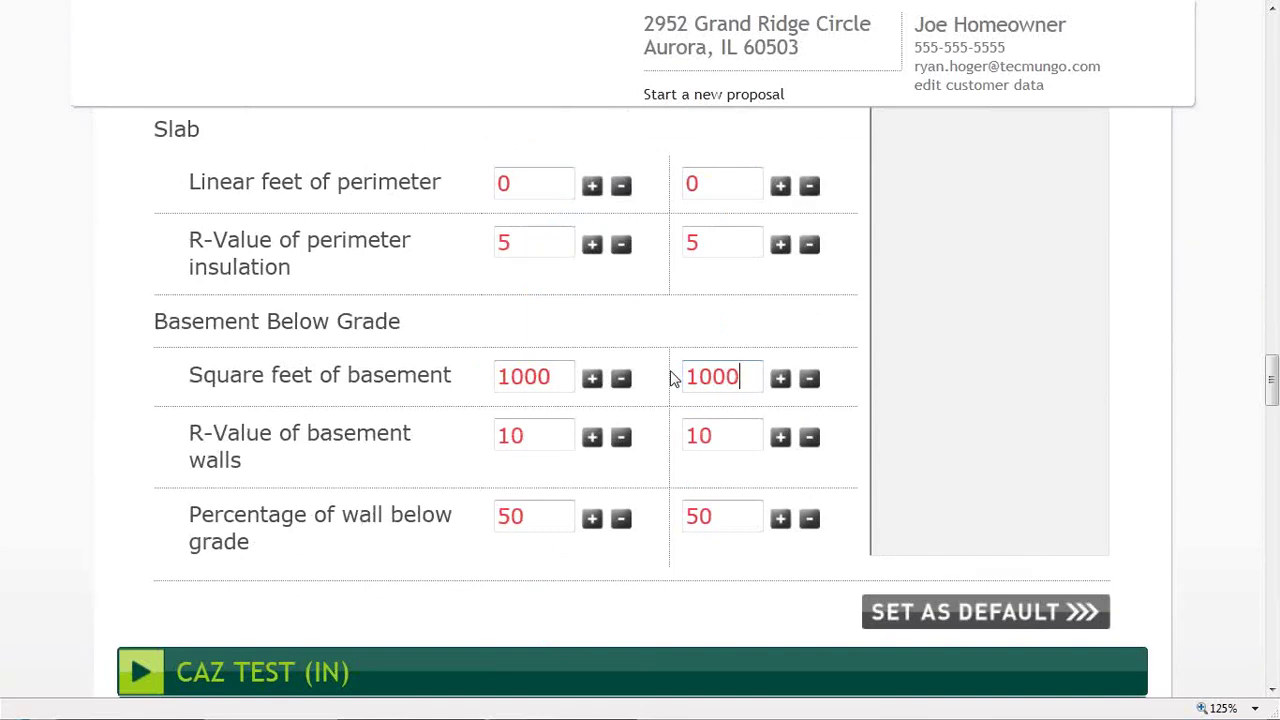
left_click(731, 437)
scroll(771, 472, "up", 20)
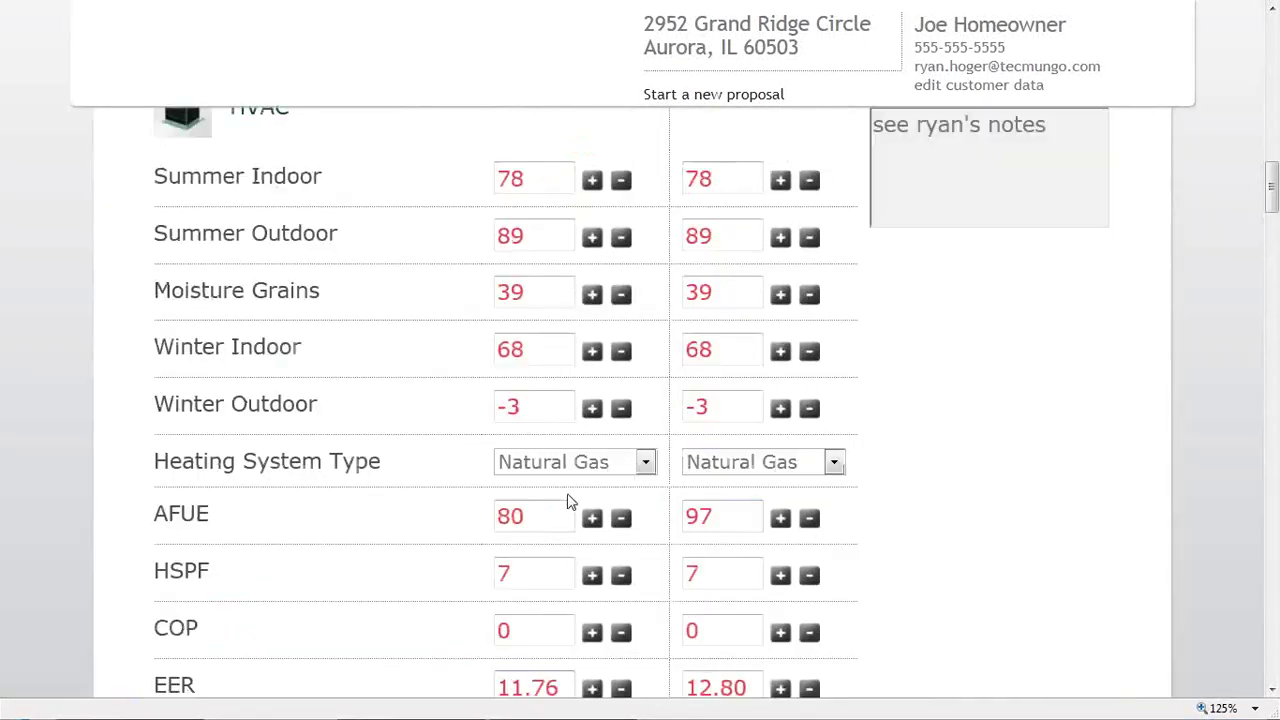
scroll(568, 493, "up", 5)
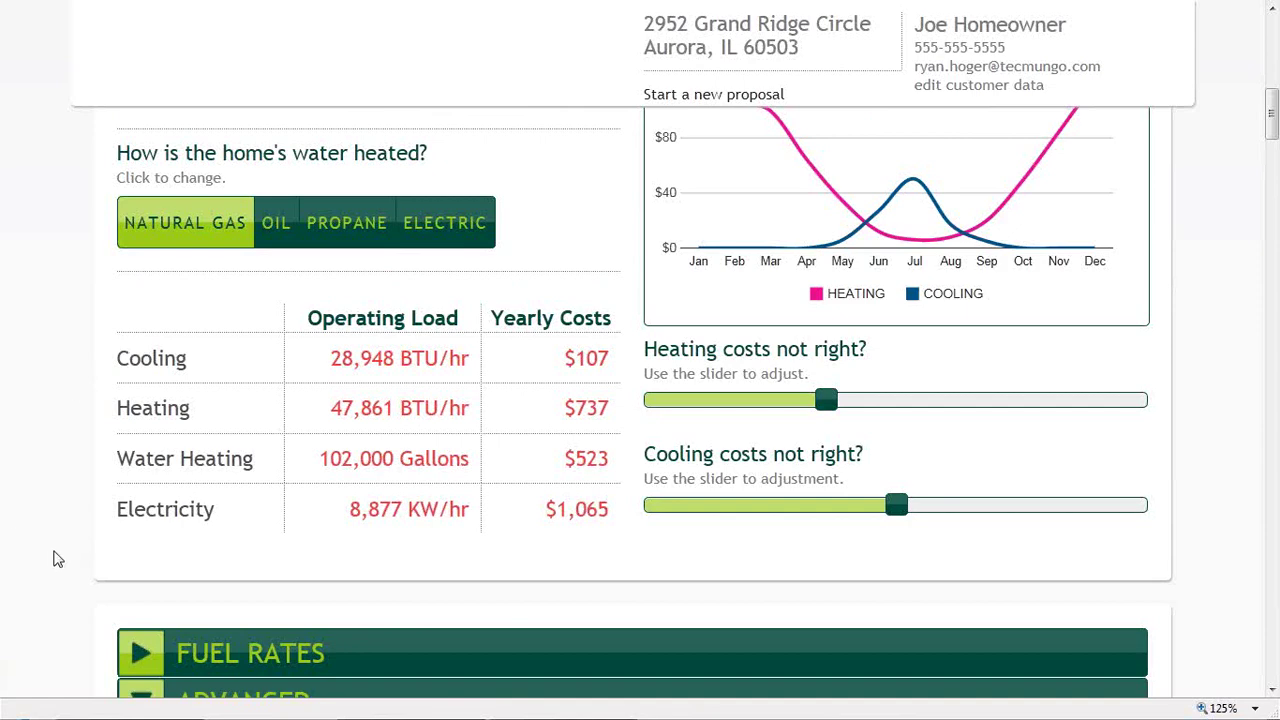
scroll(58, 559, "down", 12)
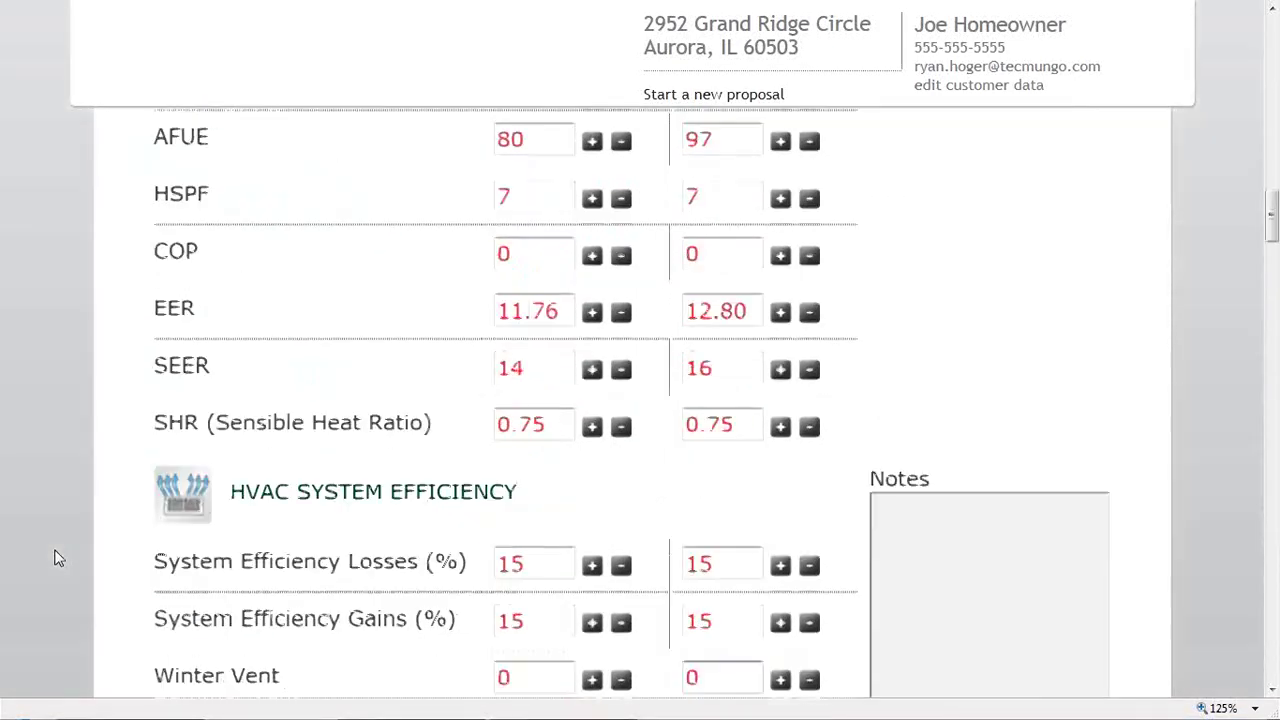
scroll(58, 559, "down", 7)
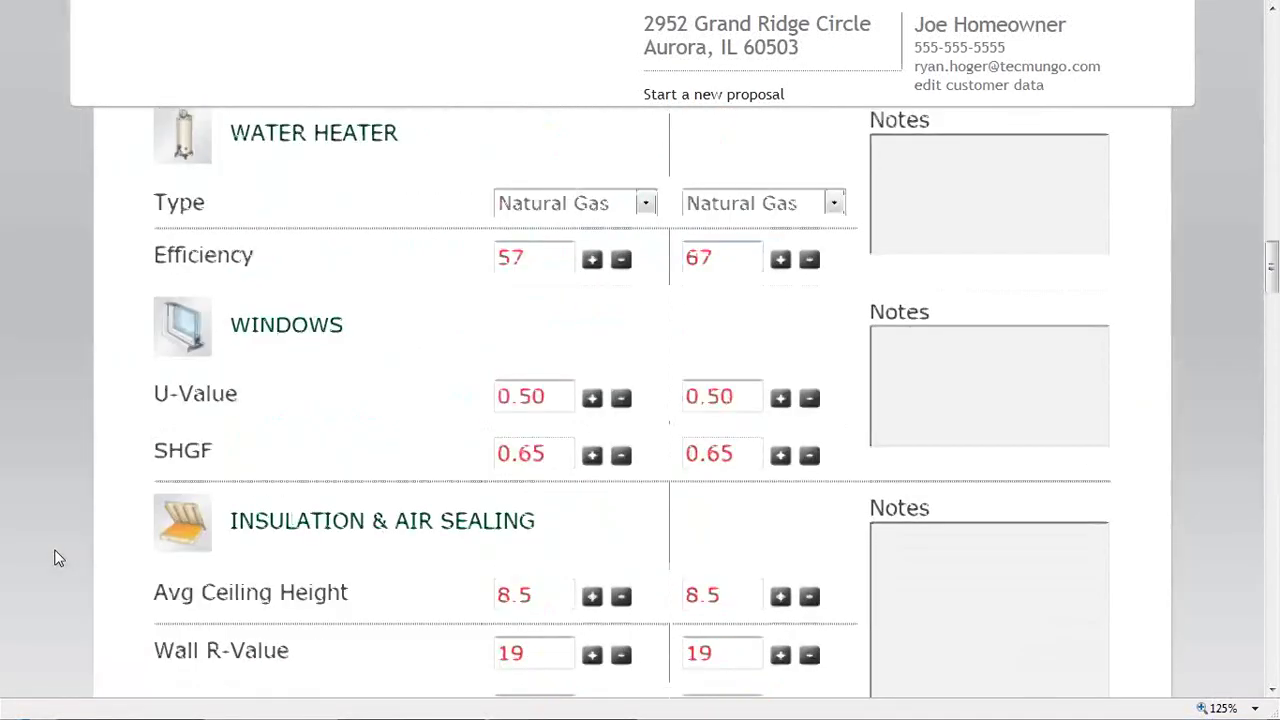
scroll(58, 559, "down", 6)
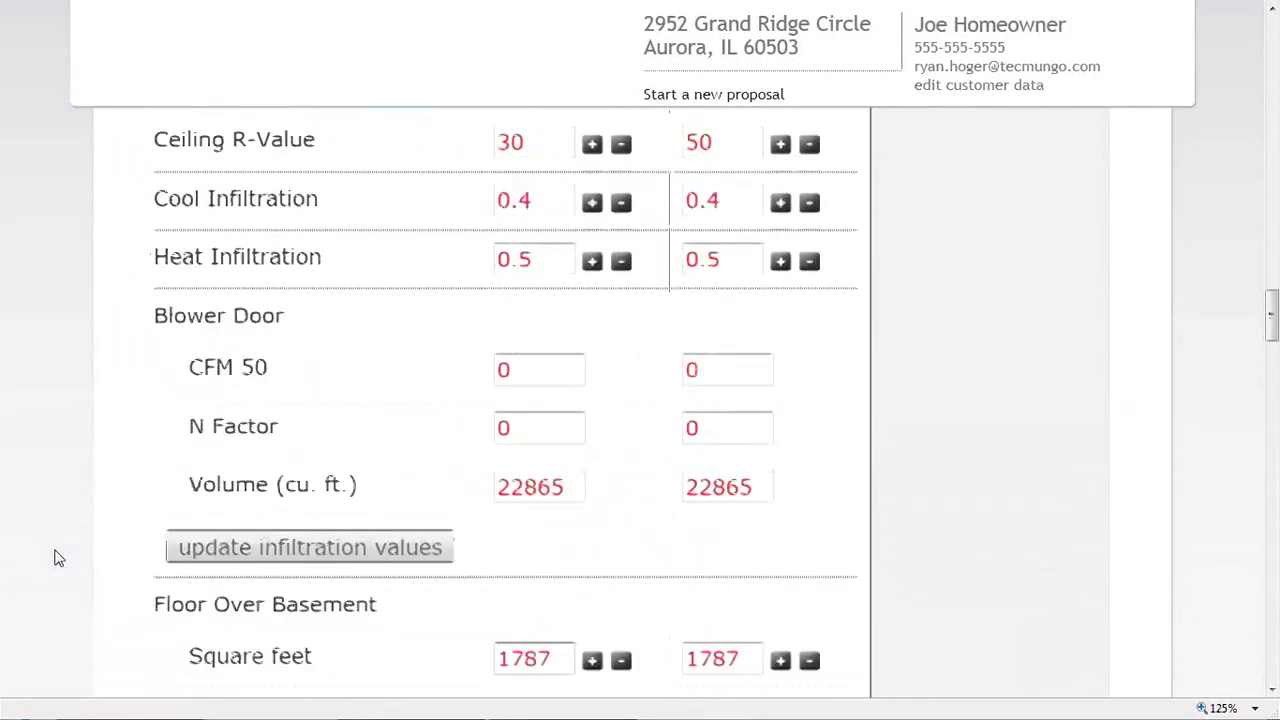
scroll(58, 559, "down", 12)
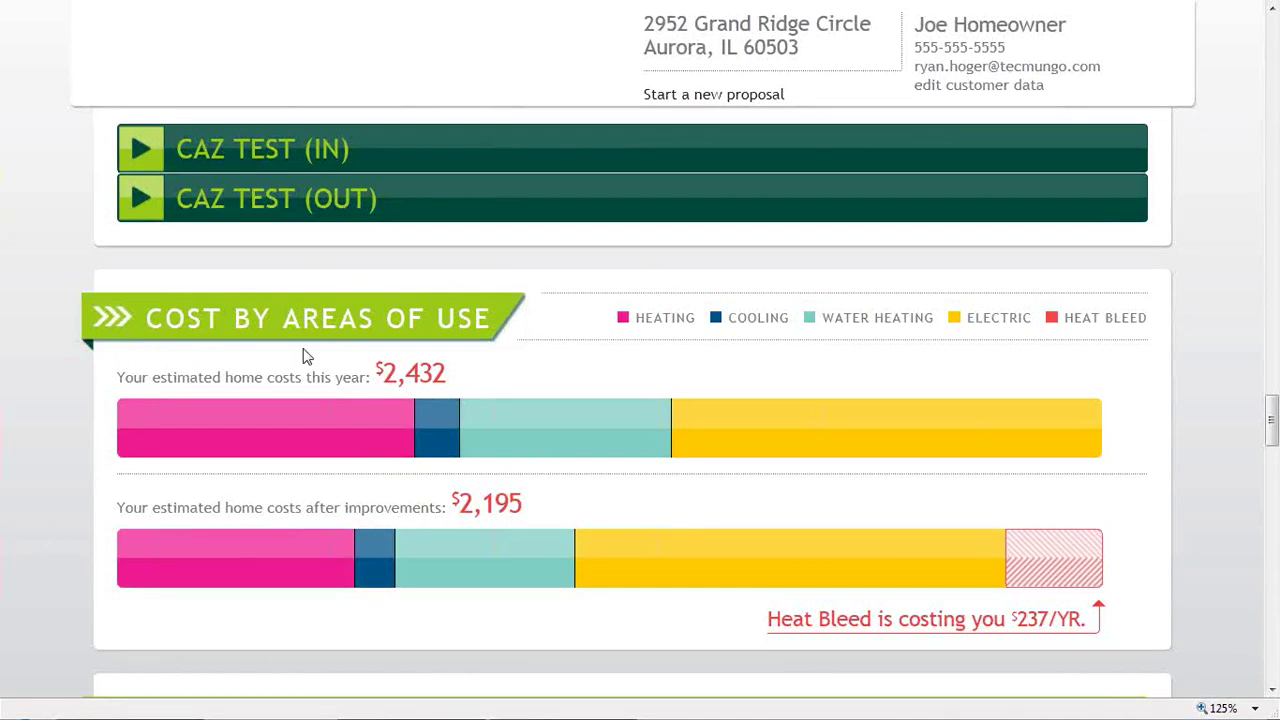
scroll(305, 355, "up", 2)
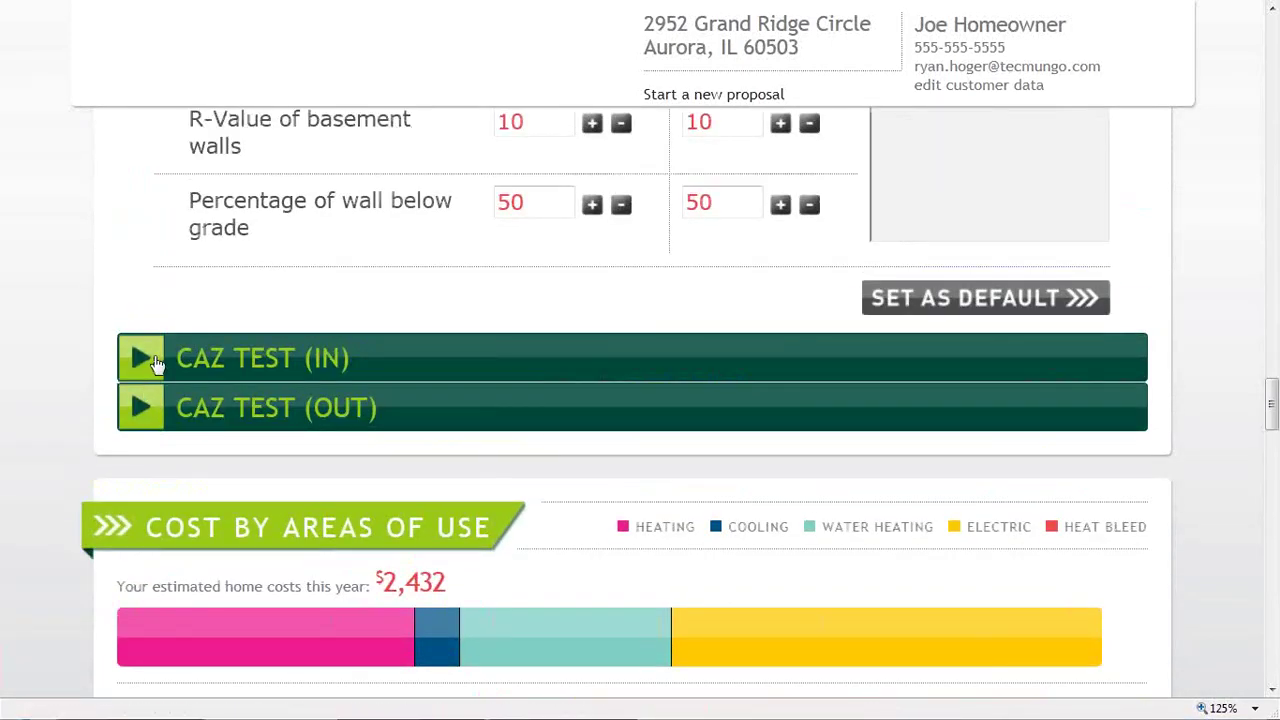
left_click(155, 362)
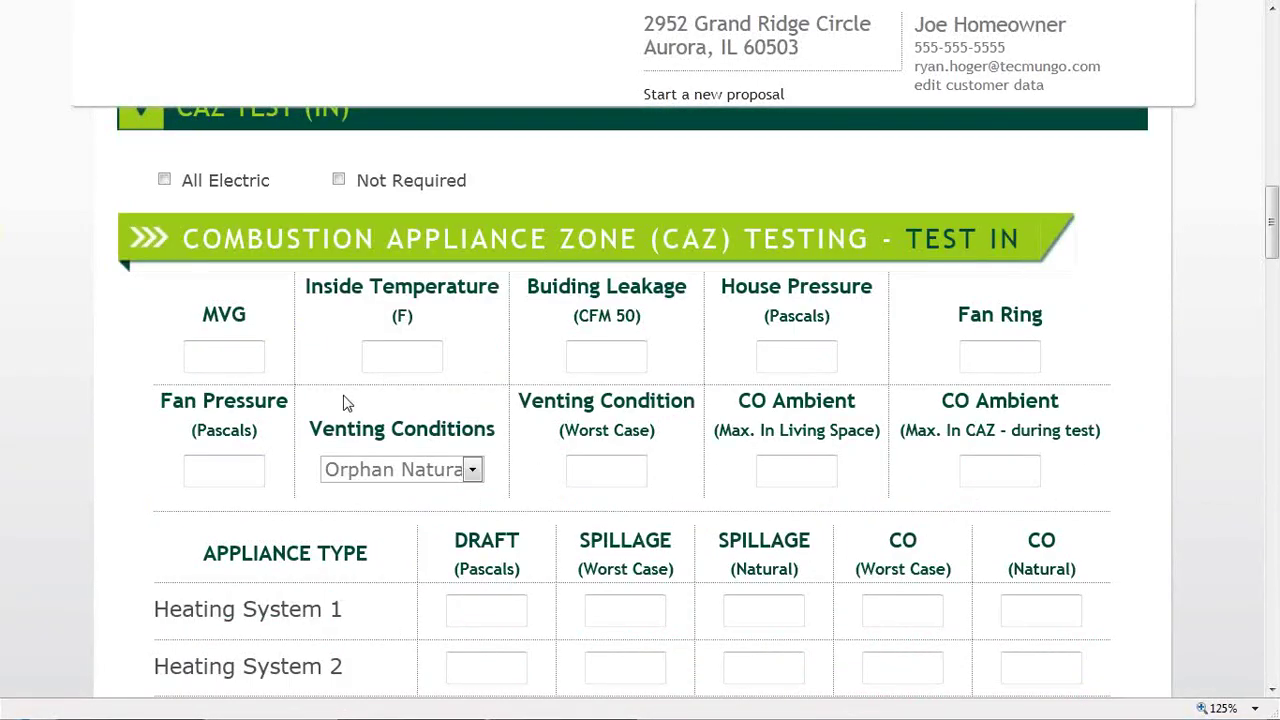
scroll(343, 402, "down", 2)
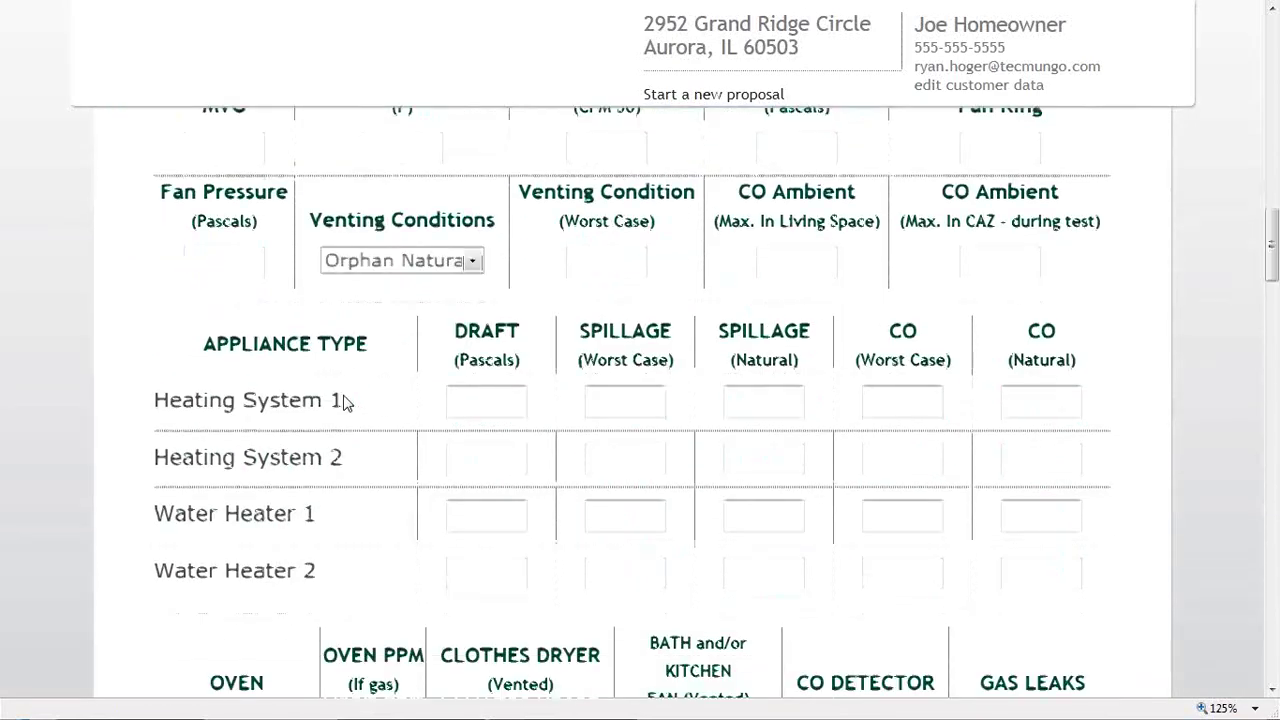
scroll(345, 400, "down", 2)
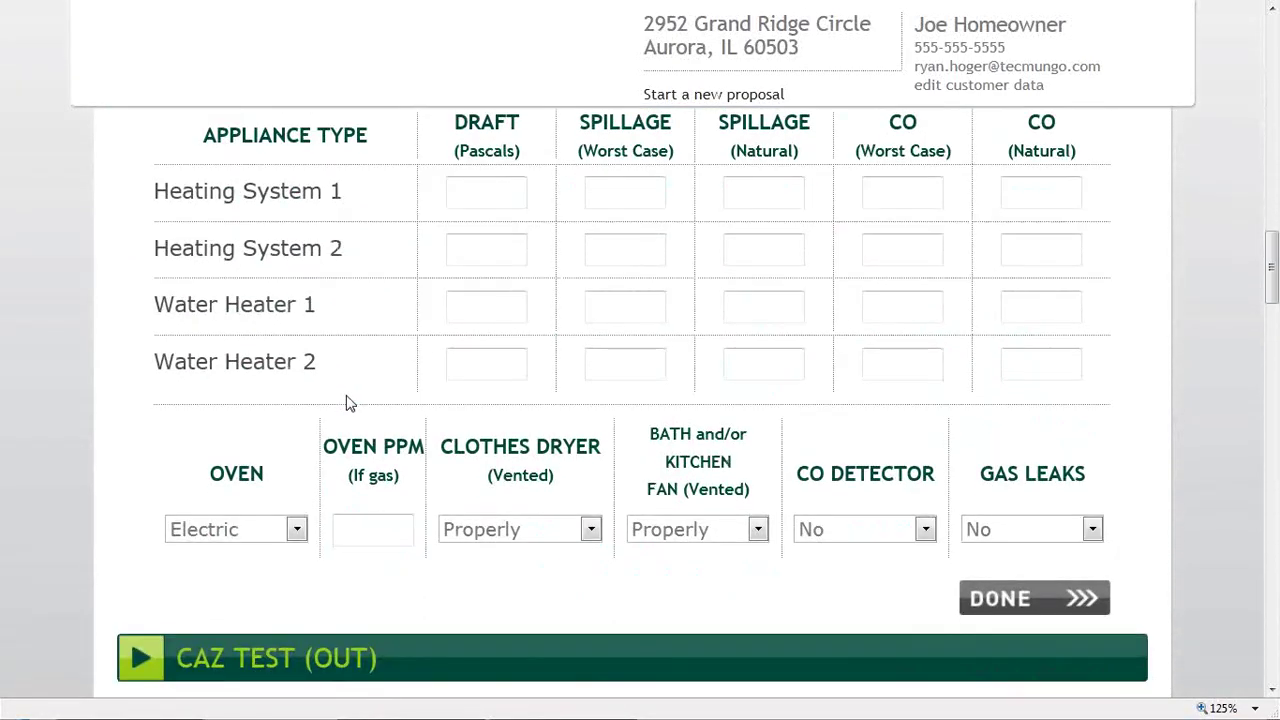
scroll(235, 390, "up", 5)
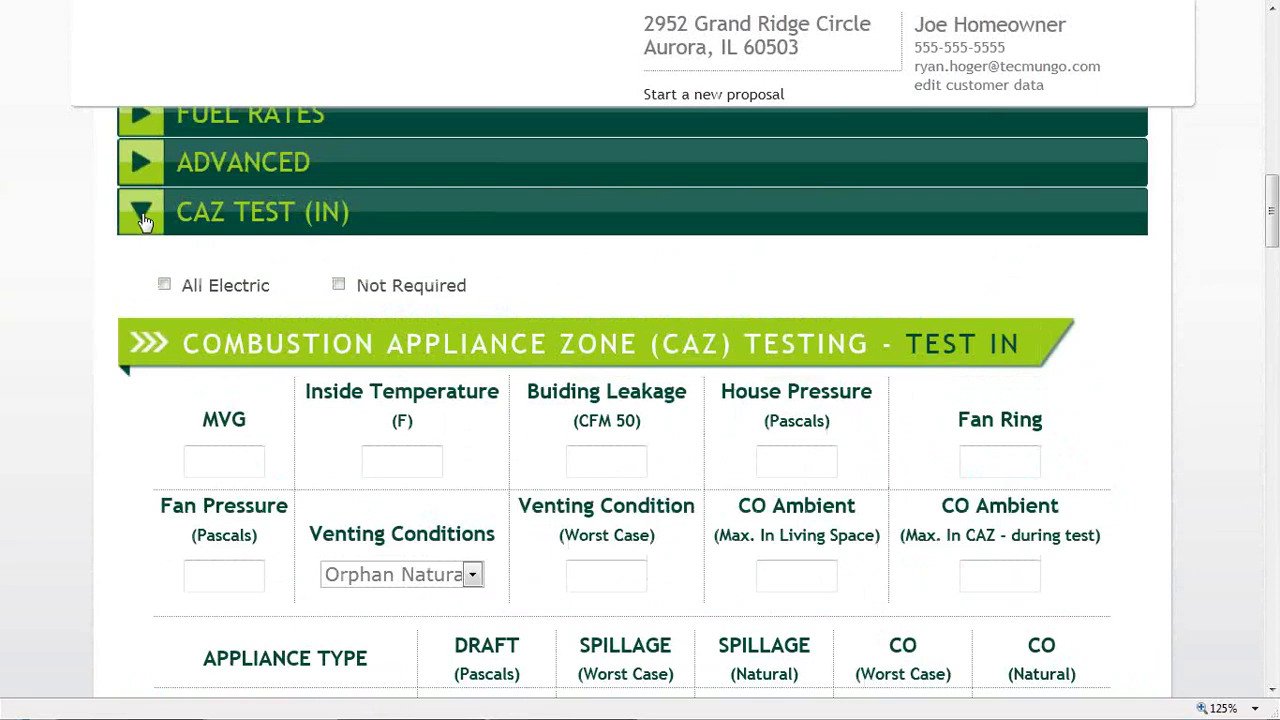
left_click(143, 220)
scroll(86, 437, "down", 1)
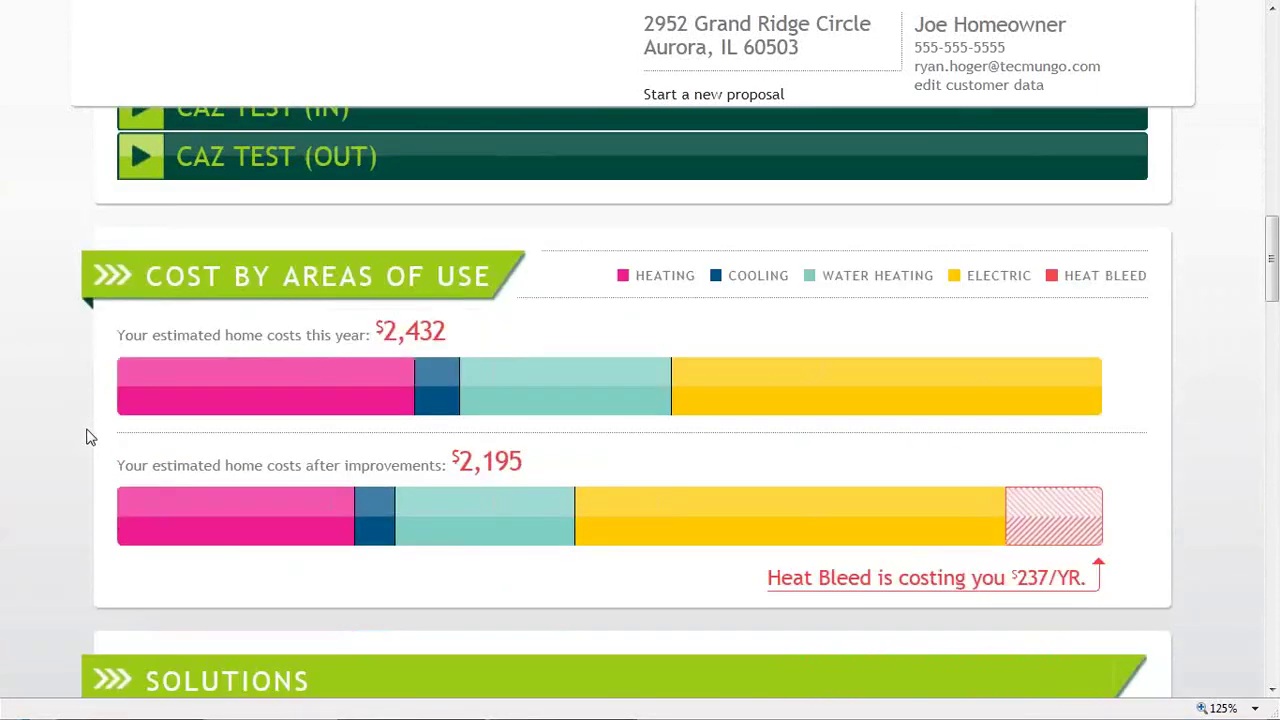
scroll(88, 437, "down", 1)
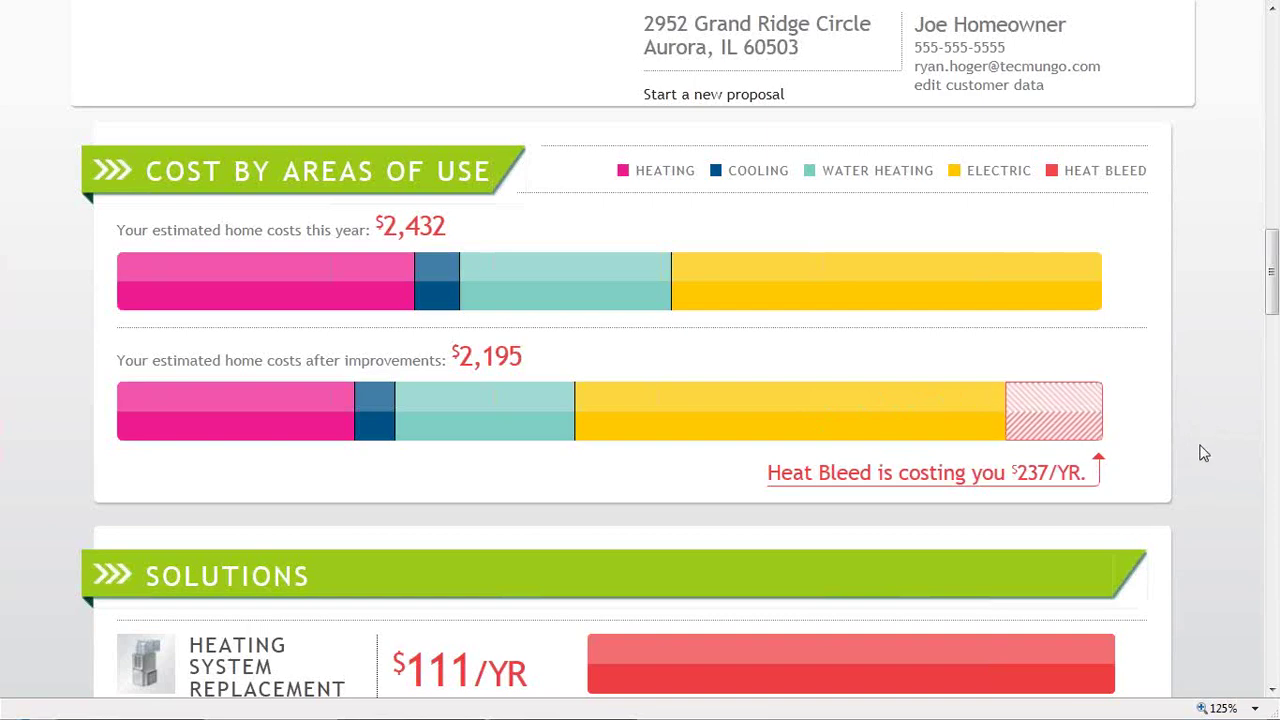
scroll(1202, 457, "down", 1)
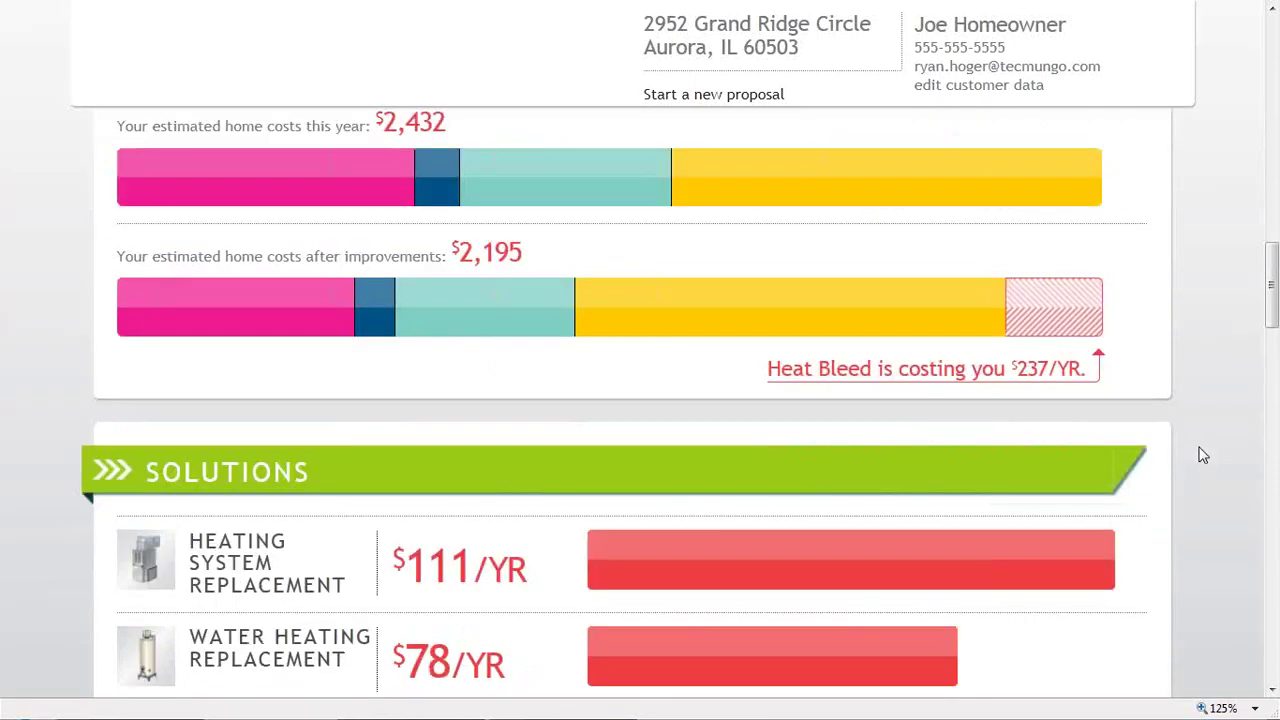
scroll(1203, 455, "down", 2)
scroll(1203, 455, "down", 1)
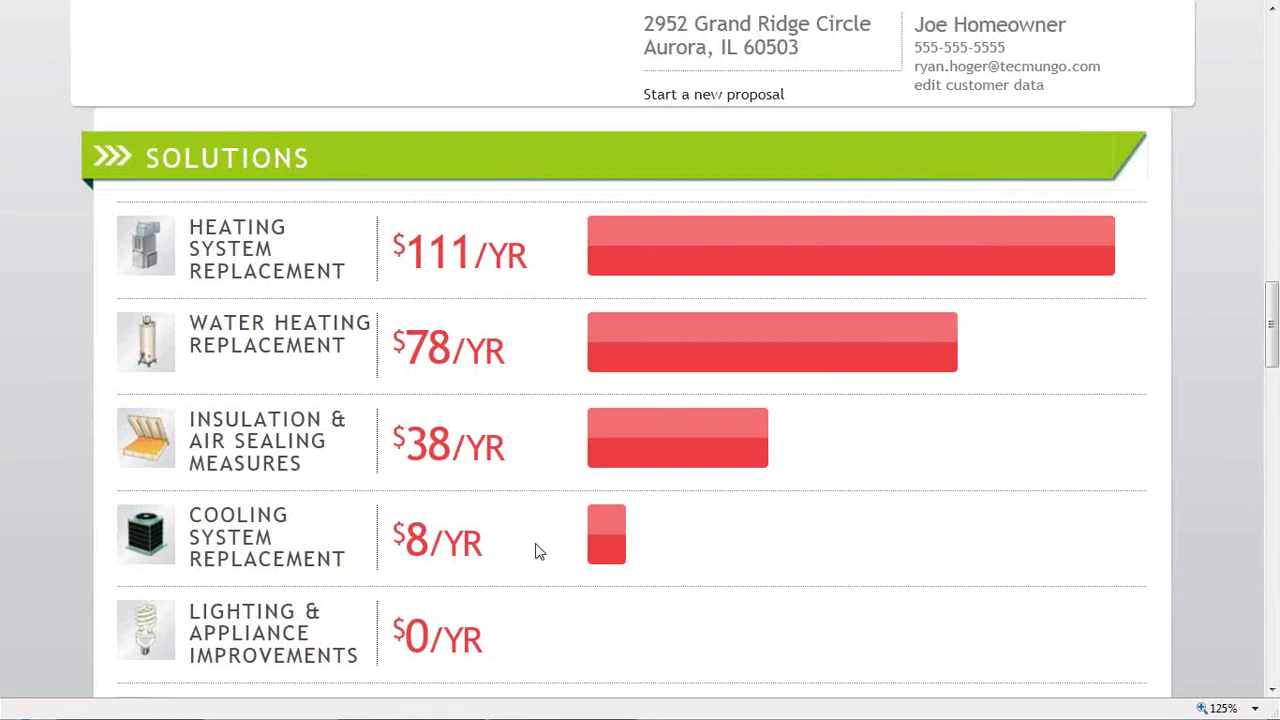
scroll(664, 550, "down", 1)
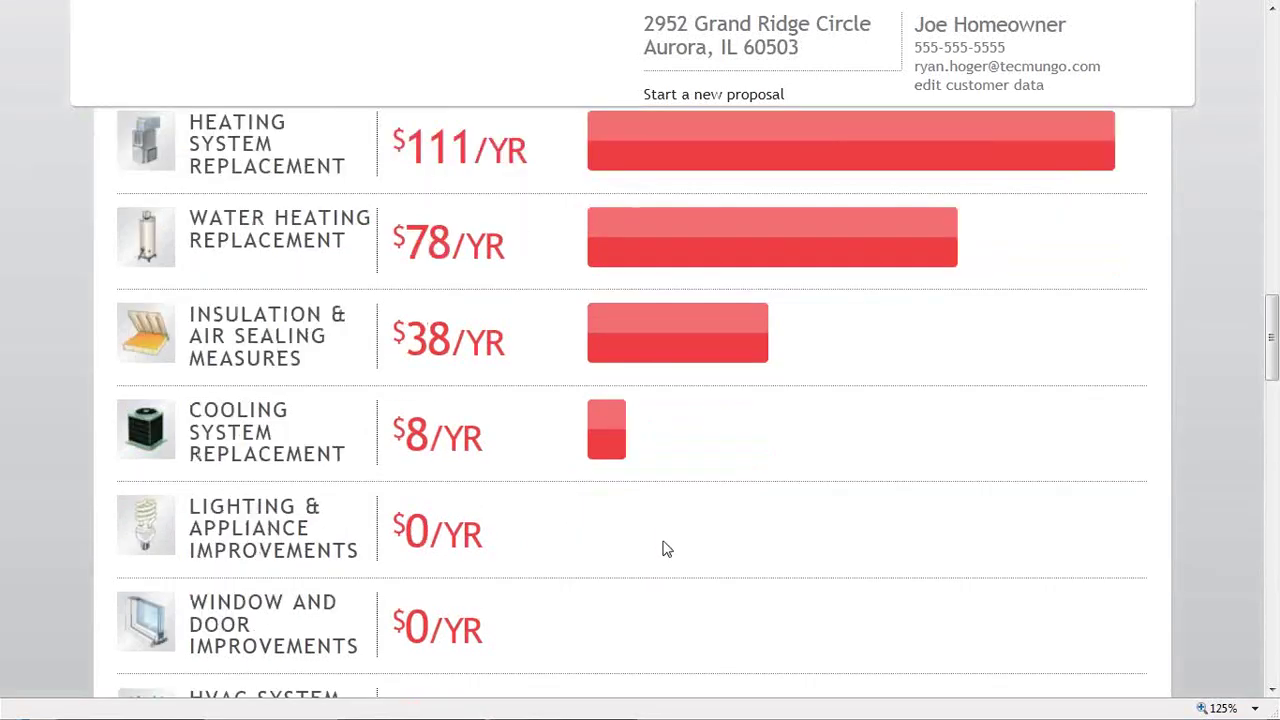
scroll(664, 550, "down", 1)
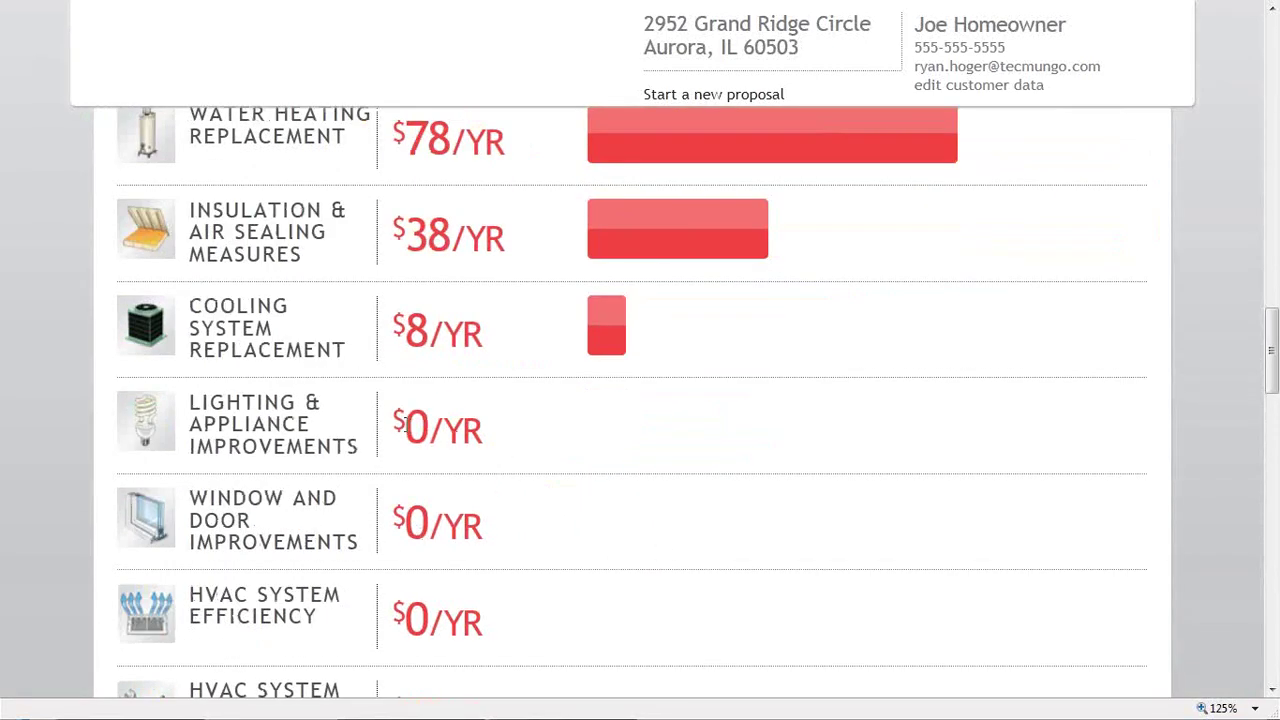
scroll(455, 563, "down", 1)
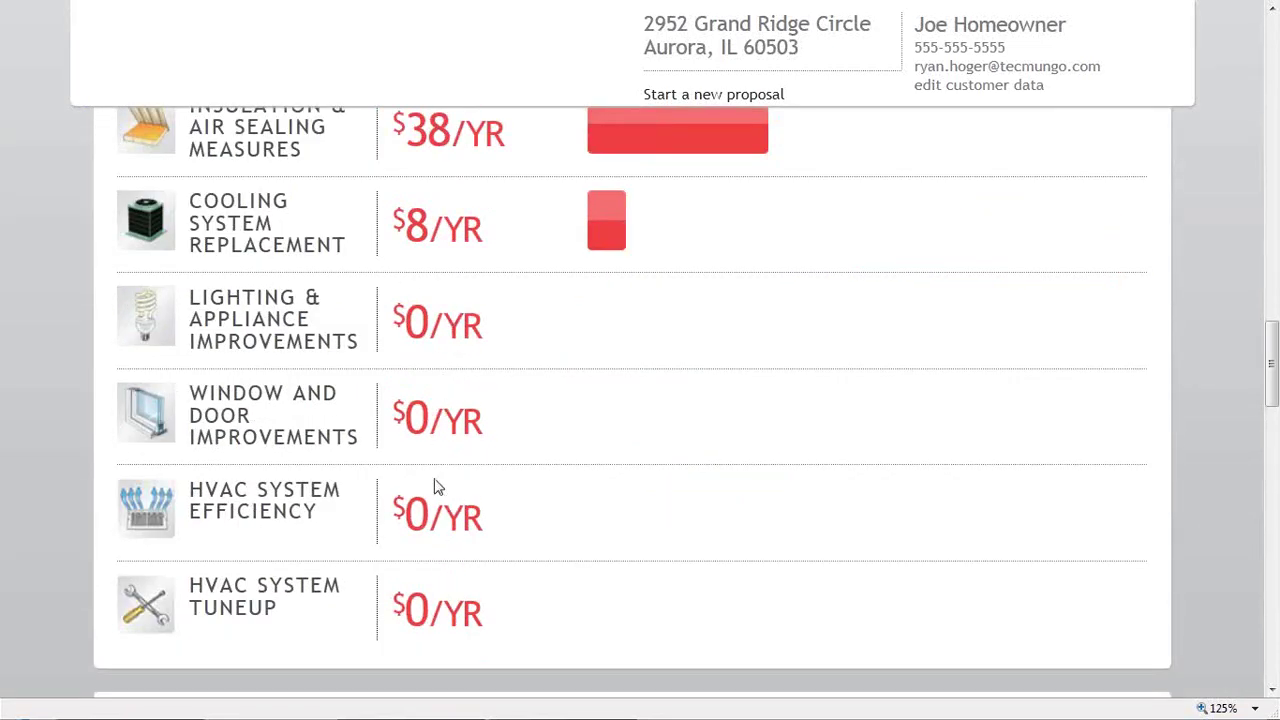
scroll(435, 487, "down", 2)
scroll(435, 495, "up", 4)
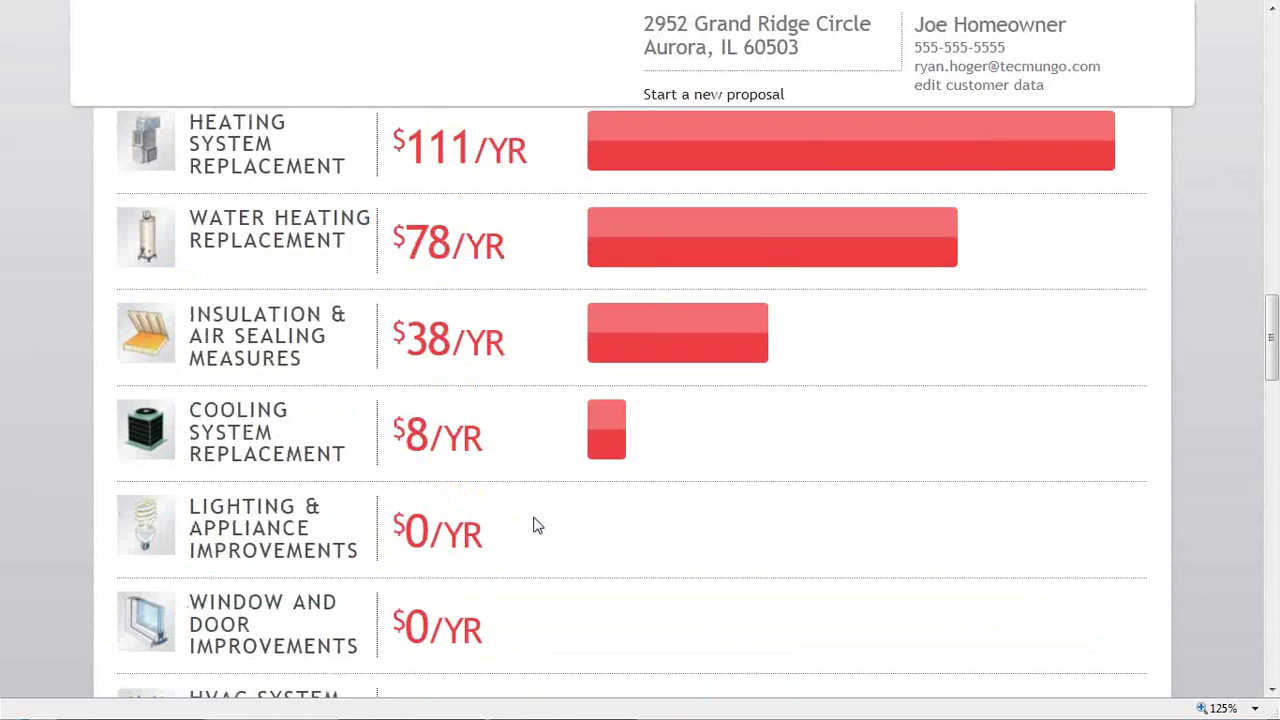
scroll(534, 523, "up", 5)
scroll(537, 519, "up", 10)
scroll(537, 519, "down", 2)
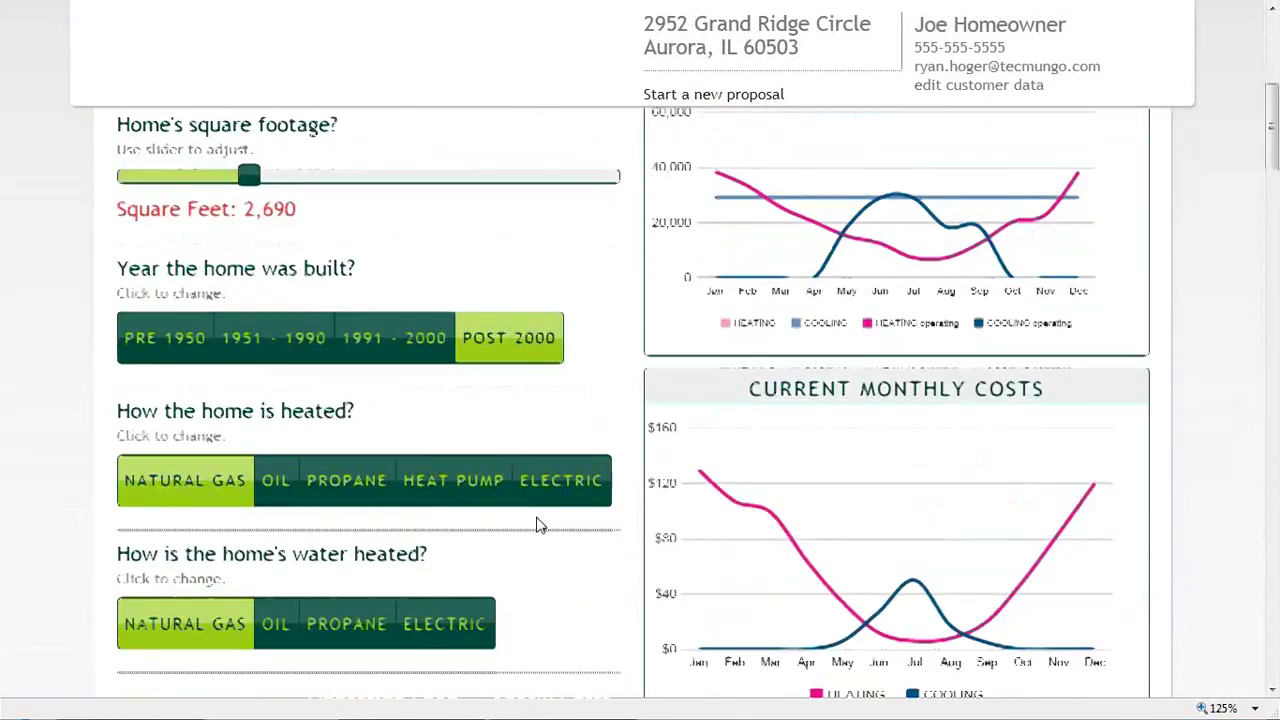
Slide the heating calibration right until heating reads $1,534 per year at 69,671 BTU/hr.
scroll(537, 519, "up", 2)
scroll(538, 524, "down", 4)
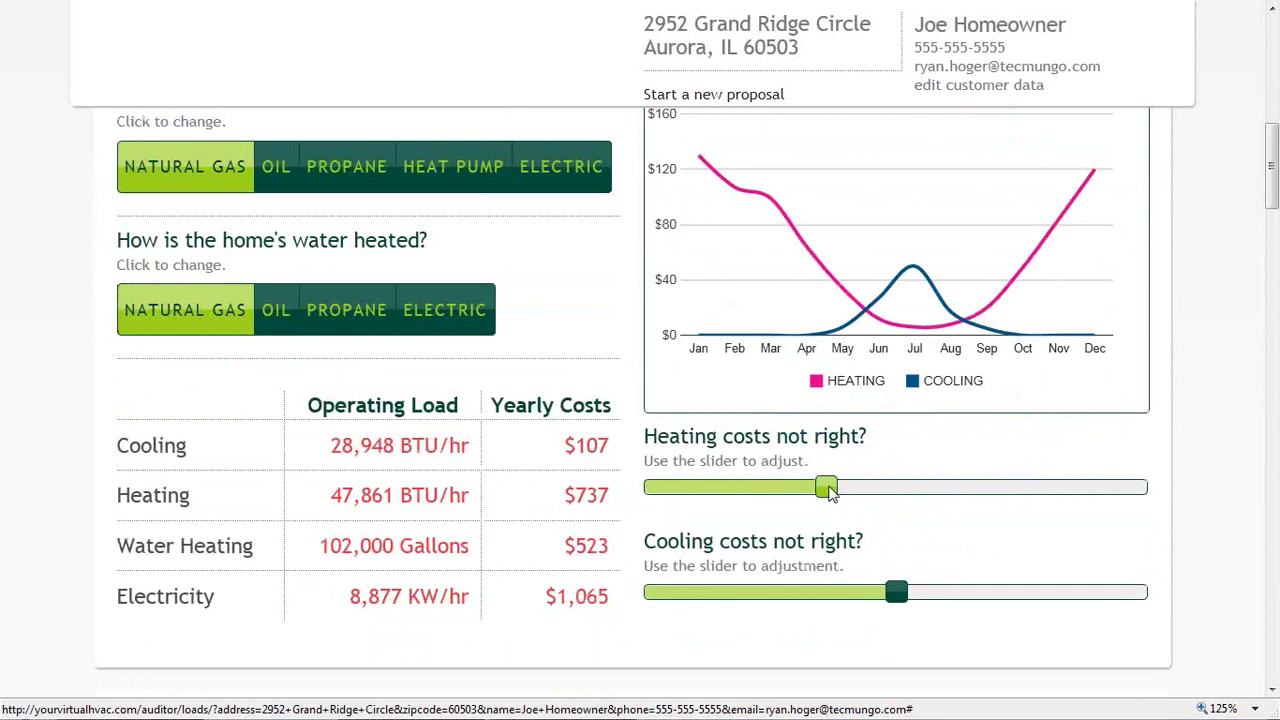
left_click_drag(828, 492, 958, 452)
scroll(858, 490, "down", 2)
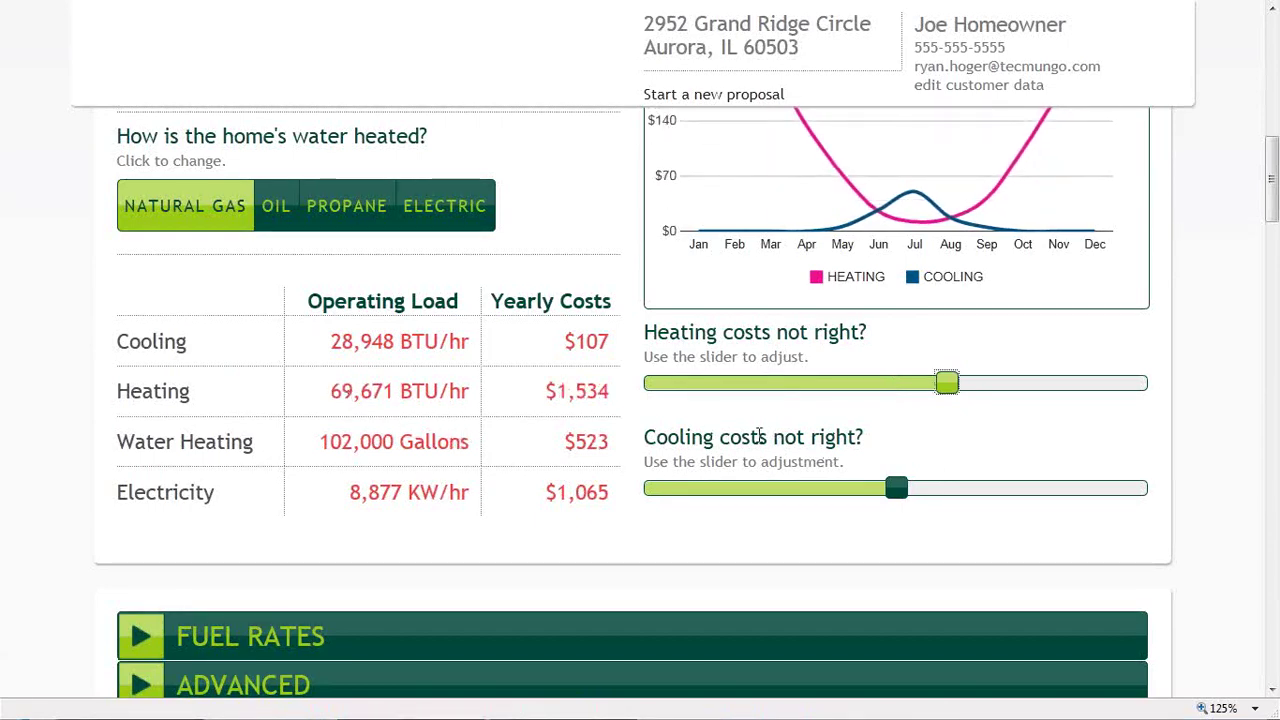
left_click(1196, 536)
scroll(1196, 536, "down", 15)
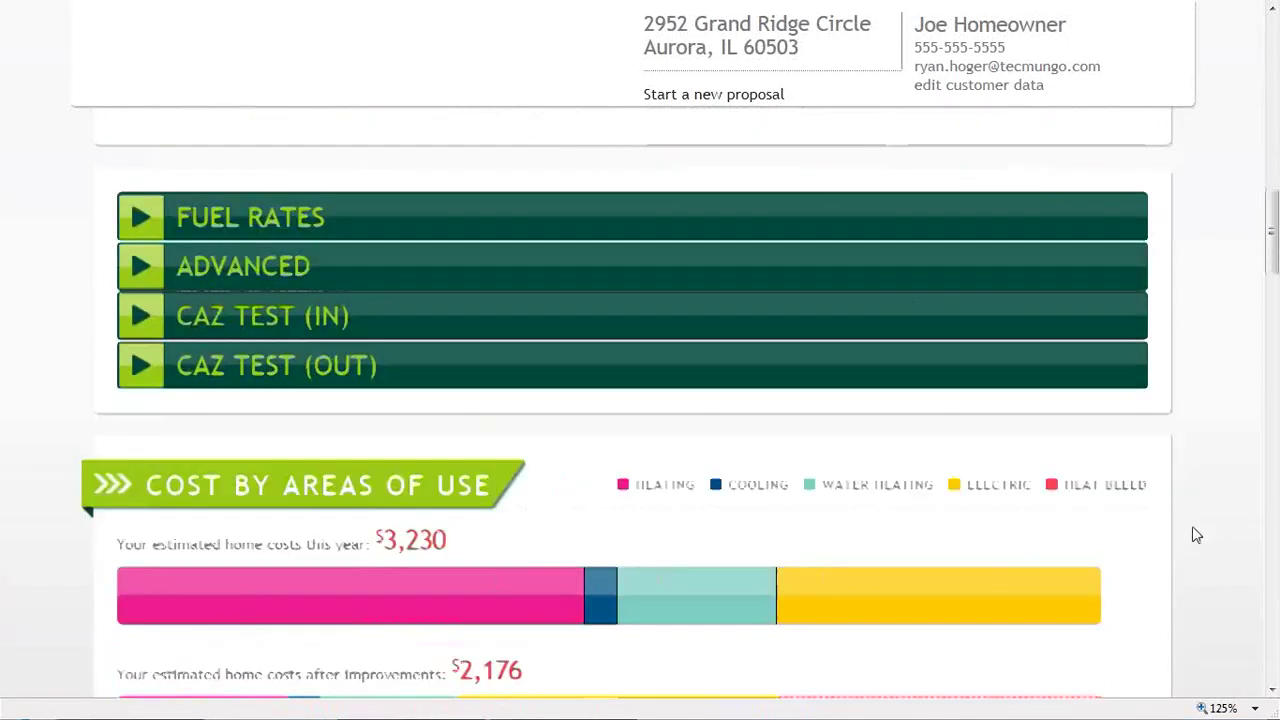
scroll(1192, 524, "up", 10)
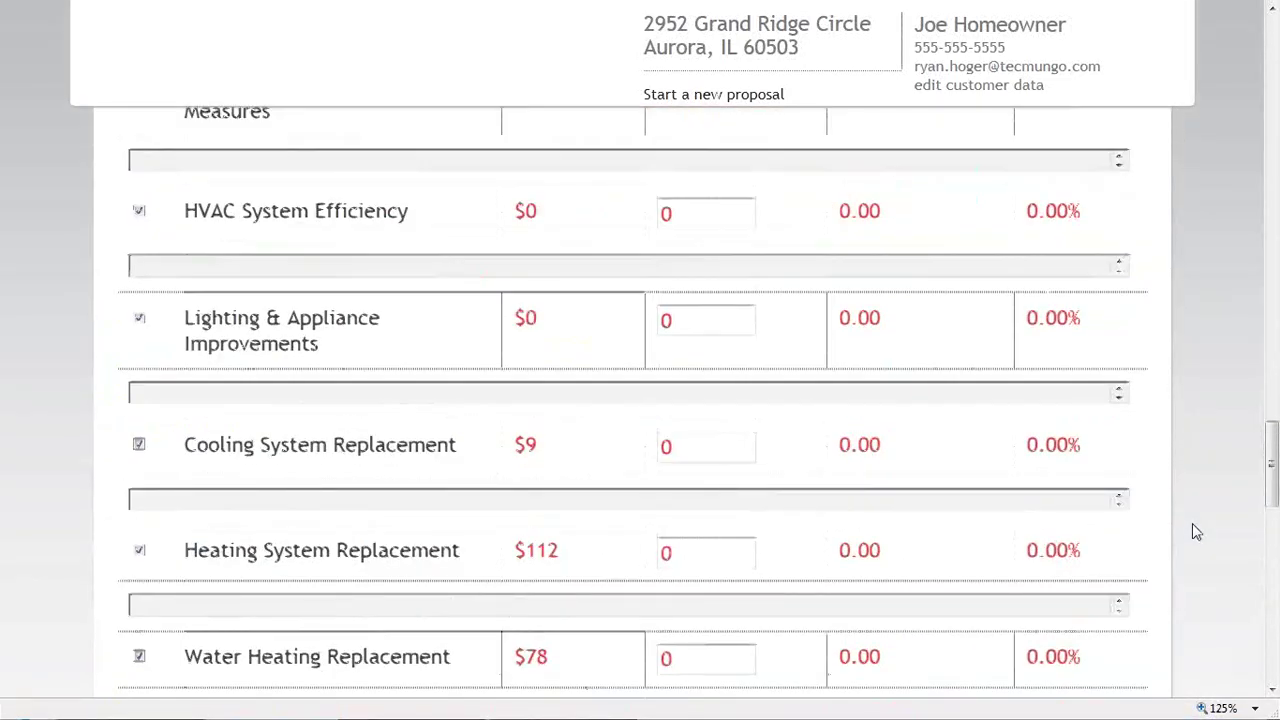
scroll(1192, 532, "up", 3)
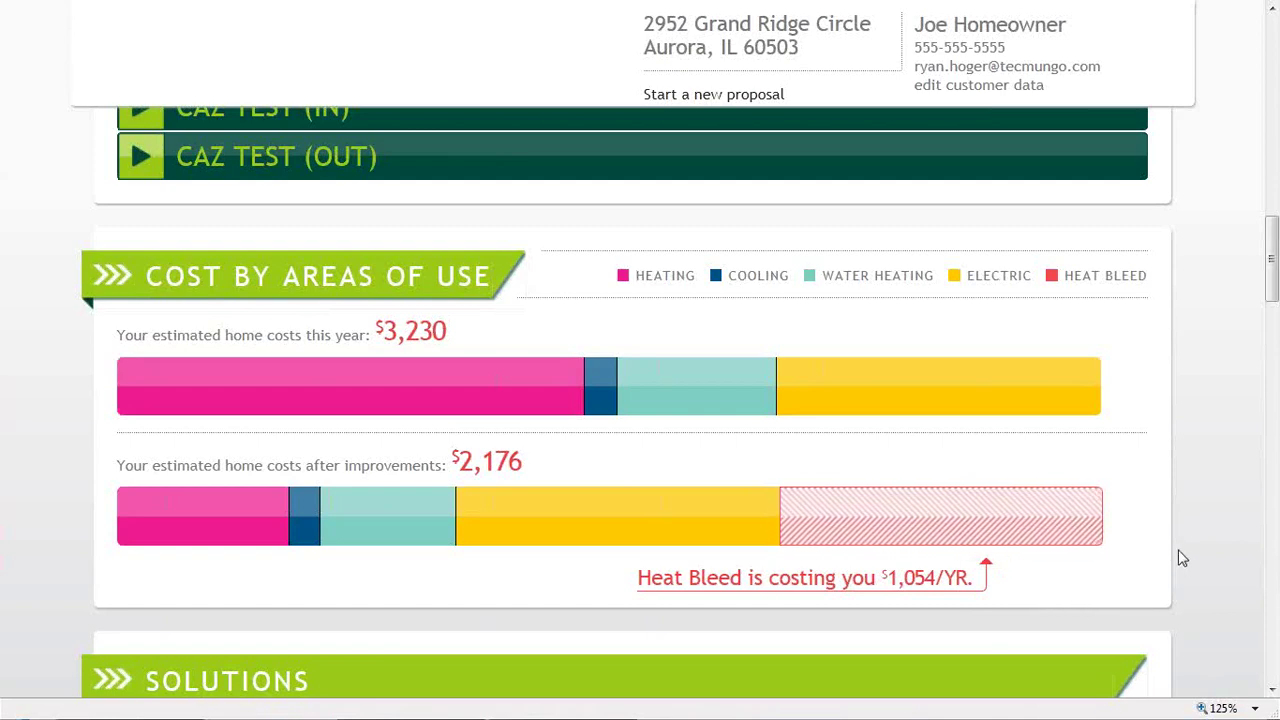
scroll(1178, 558, "down", 2)
scroll(1179, 558, "down", 2)
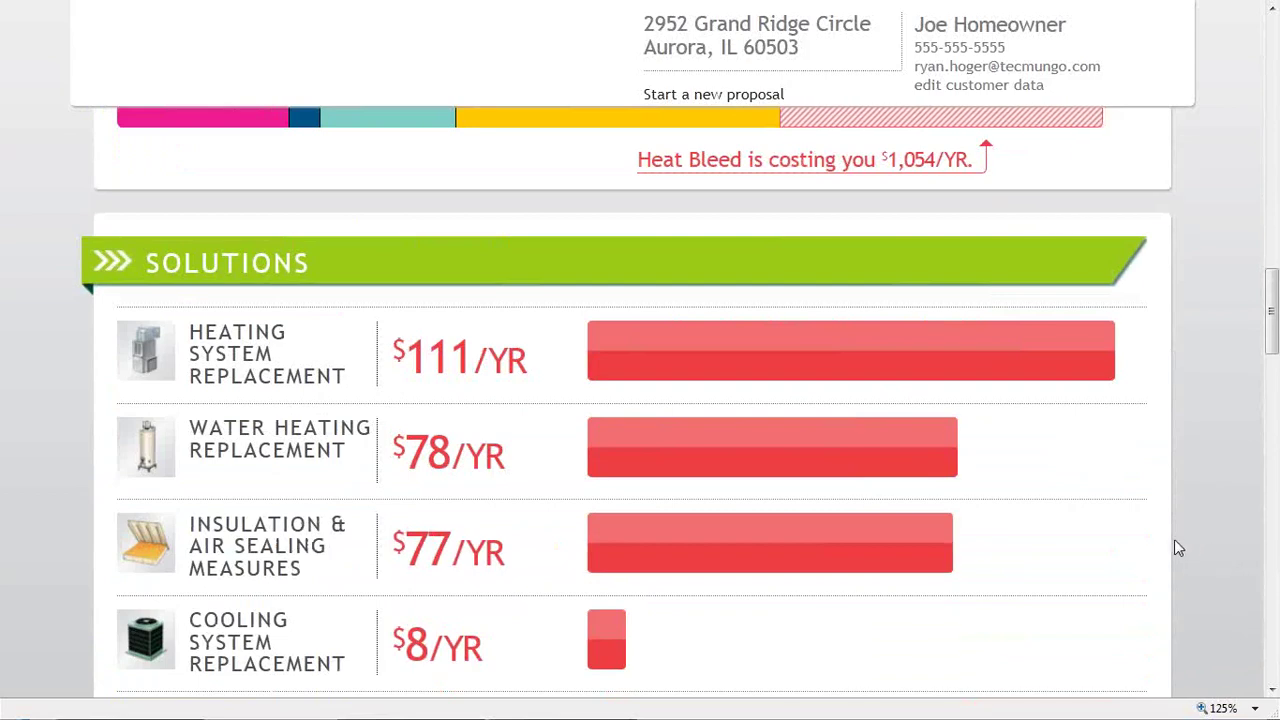
scroll(1174, 545, "down", 10)
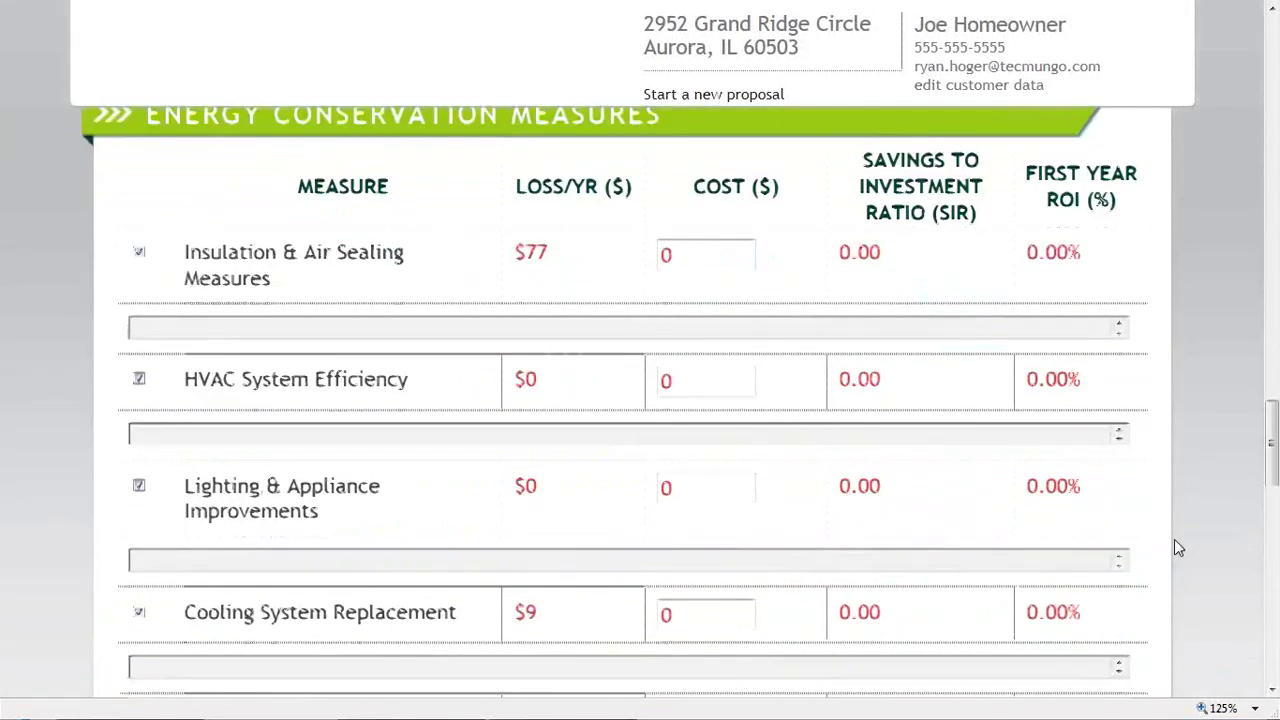
scroll(1176, 547, "up", 1)
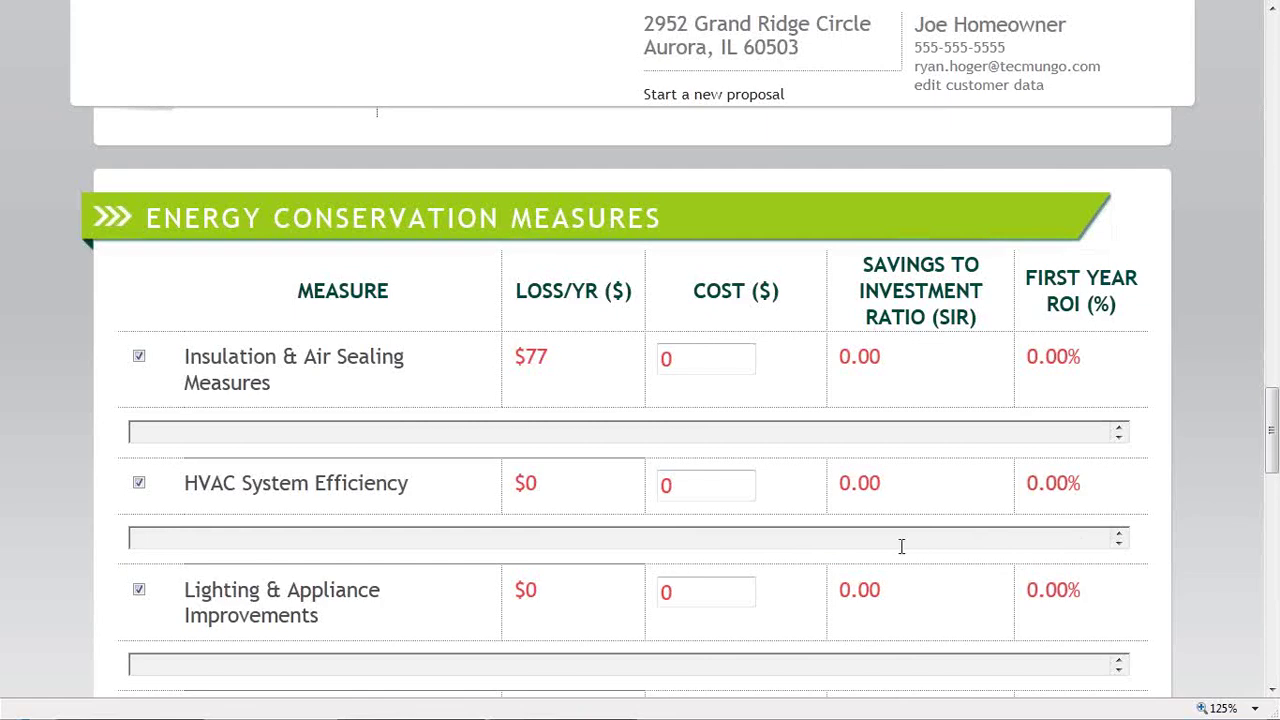
Change the Heating System Replacement cost from 0 to 5000, yielding $239, 0.95 SIR and 4.79% ROI.
scroll(900, 548, "down", 3)
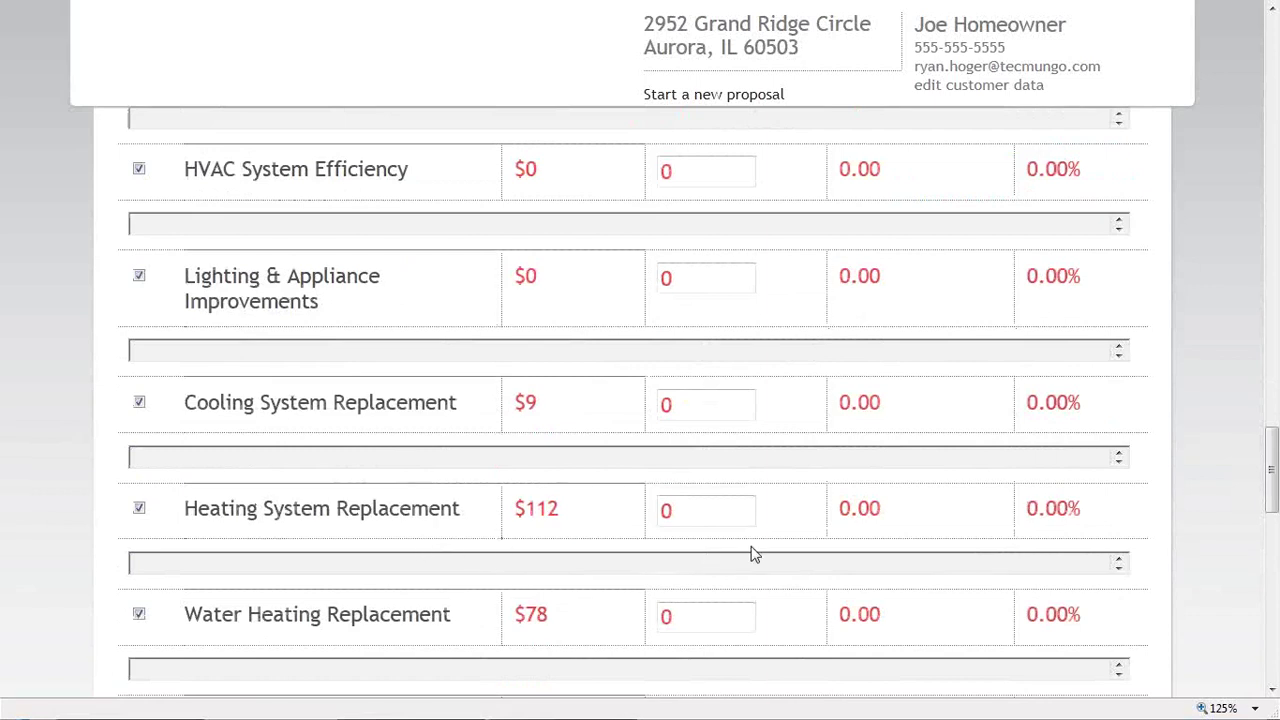
scroll(754, 551, "up", 1)
left_click(730, 617)
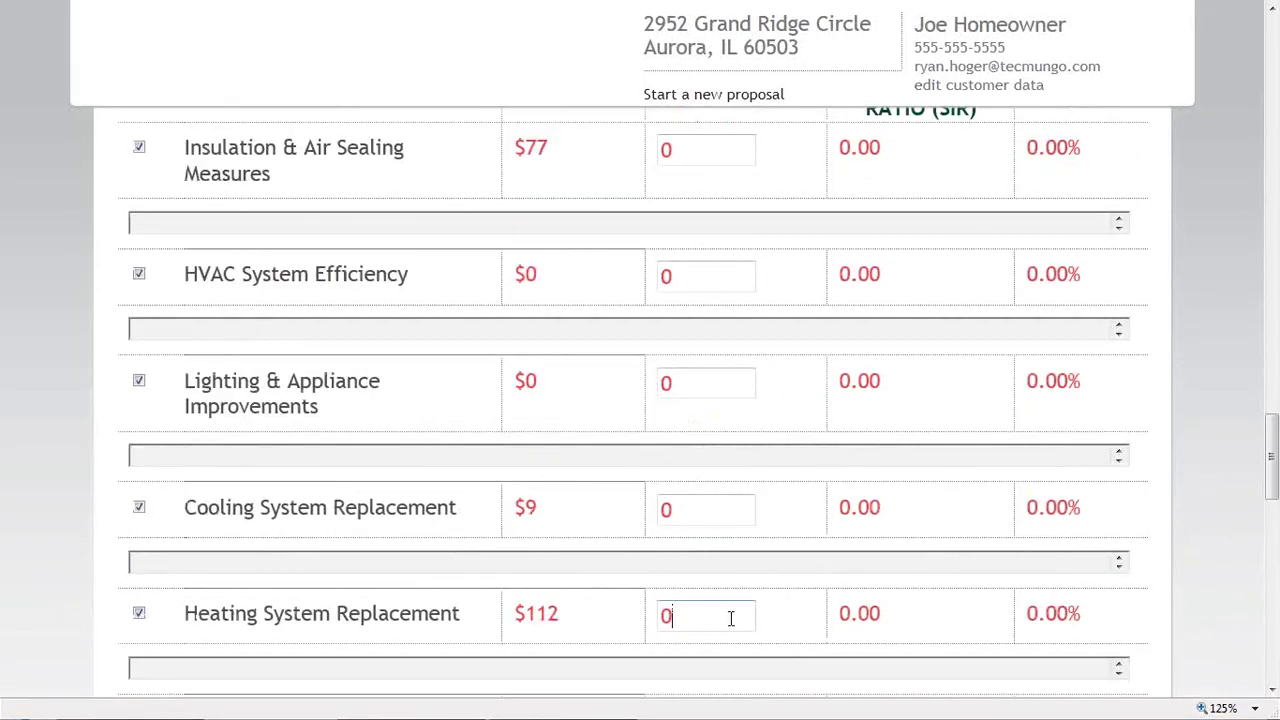
key("BackSpace")
type("5000")
left_click(724, 513)
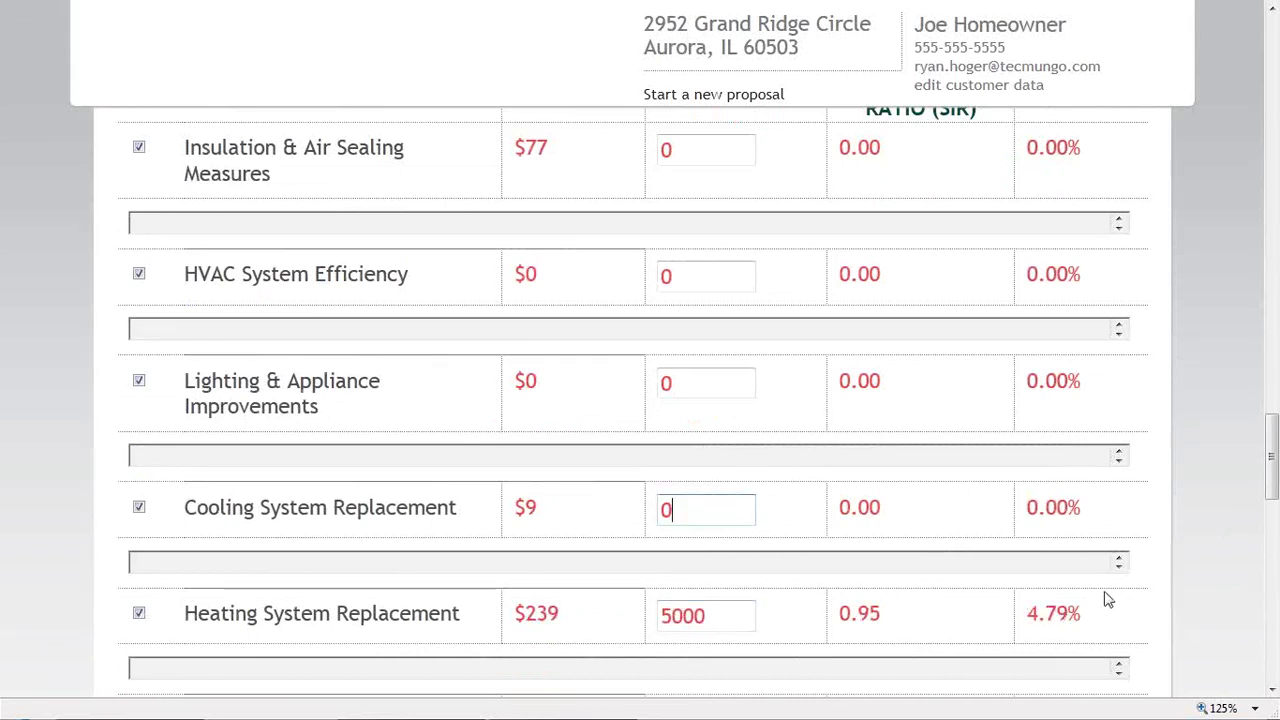
scroll(1106, 597, "up", 1)
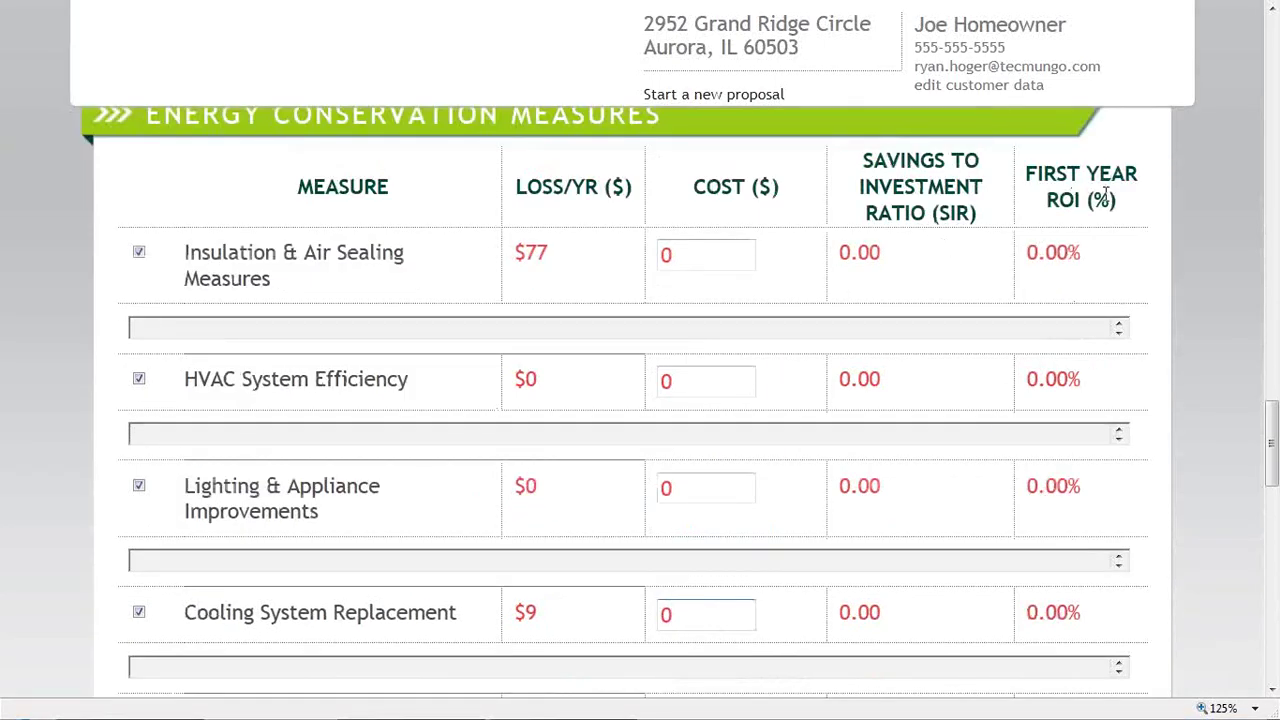
scroll(1120, 595, "down", 2)
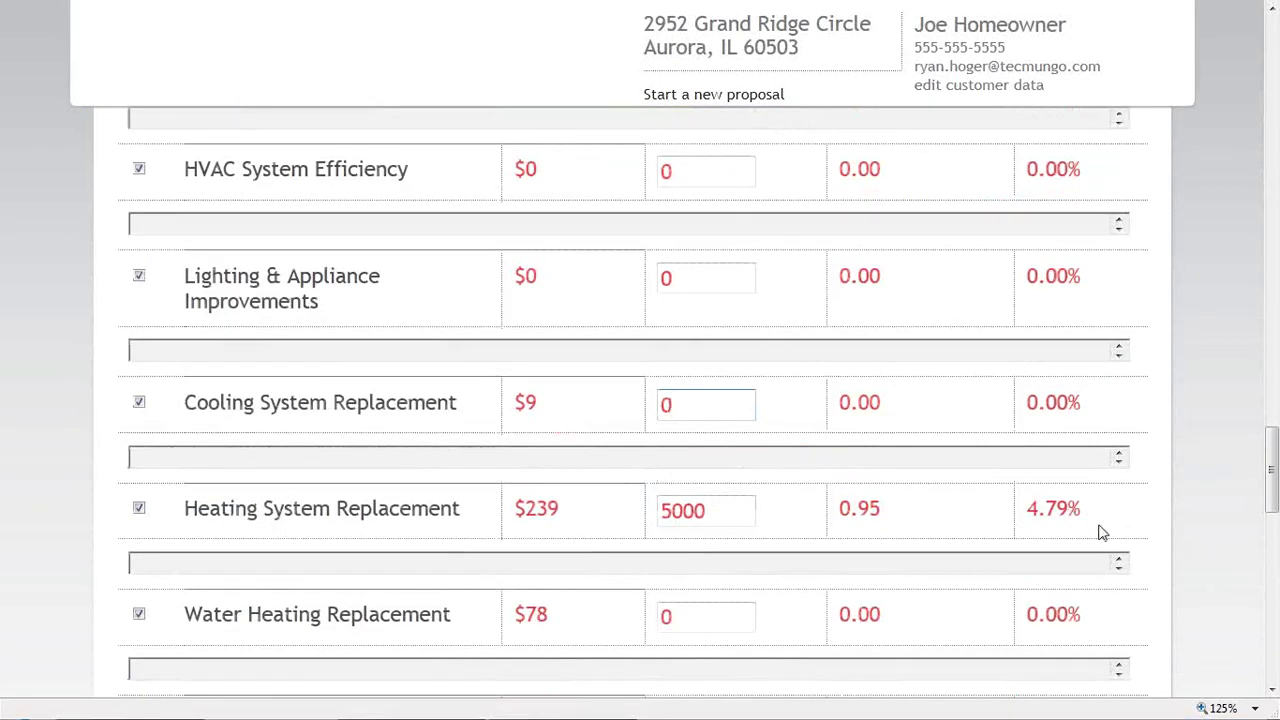
scroll(1080, 530, "up", 1)
scroll(1080, 530, "up", 1)
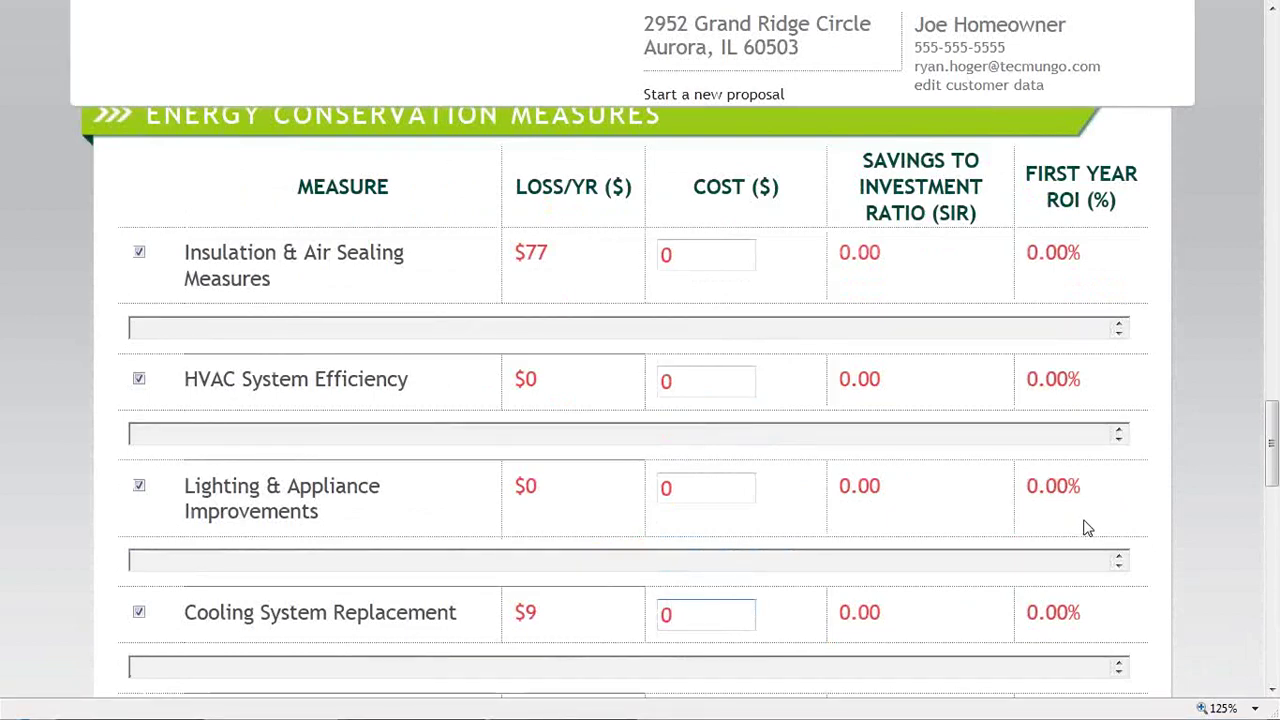
scroll(1190, 573, "down", 1)
scroll(1190, 573, "down", 1)
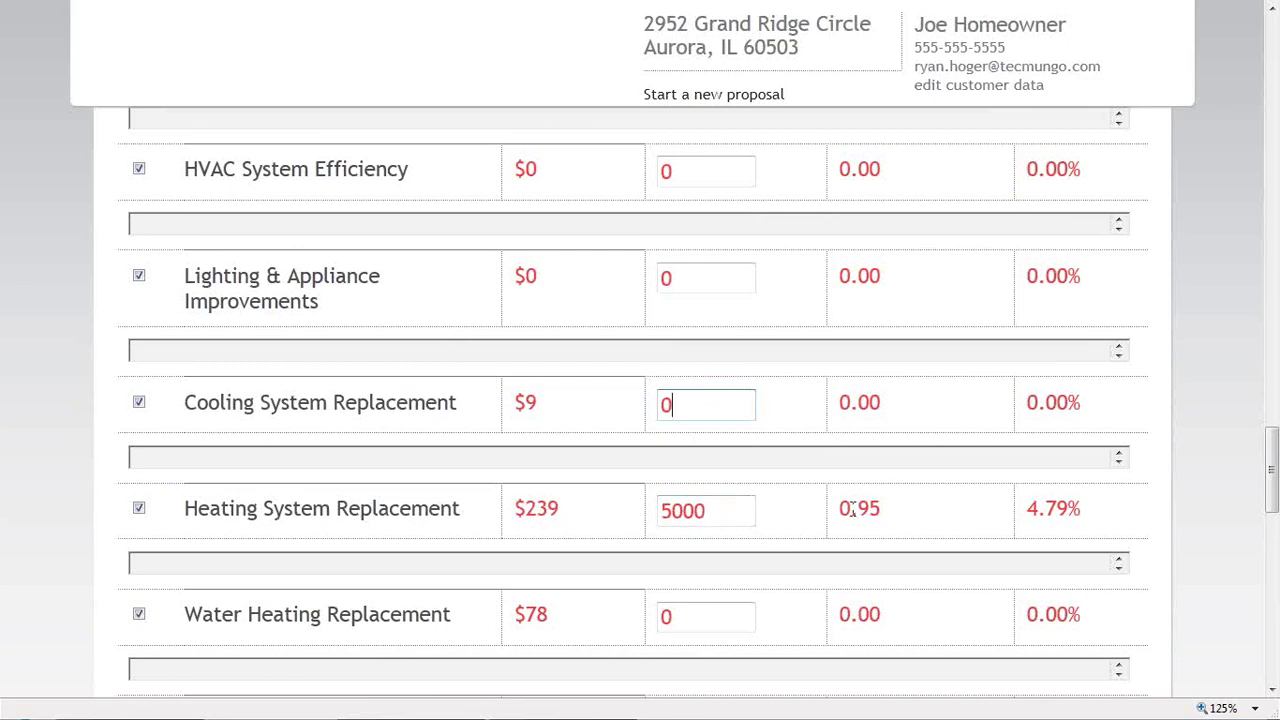
scroll(1086, 528, "up", 2)
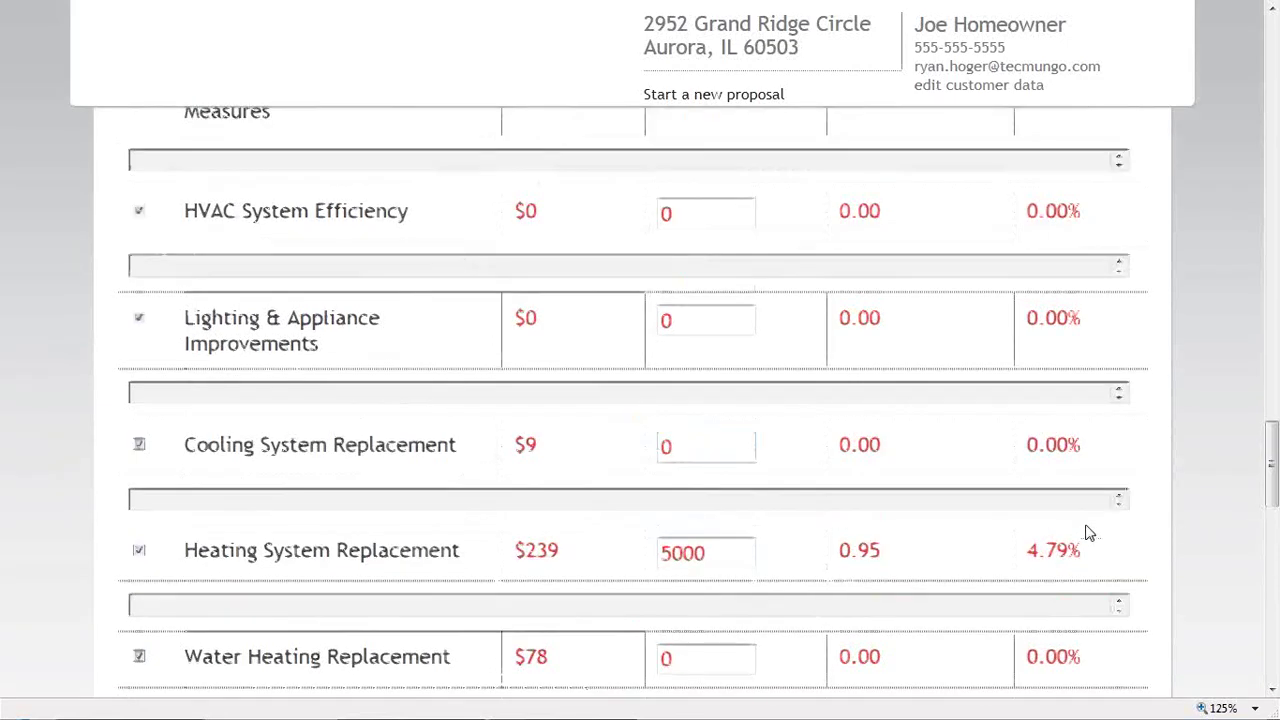
scroll(1086, 528, "down", 3)
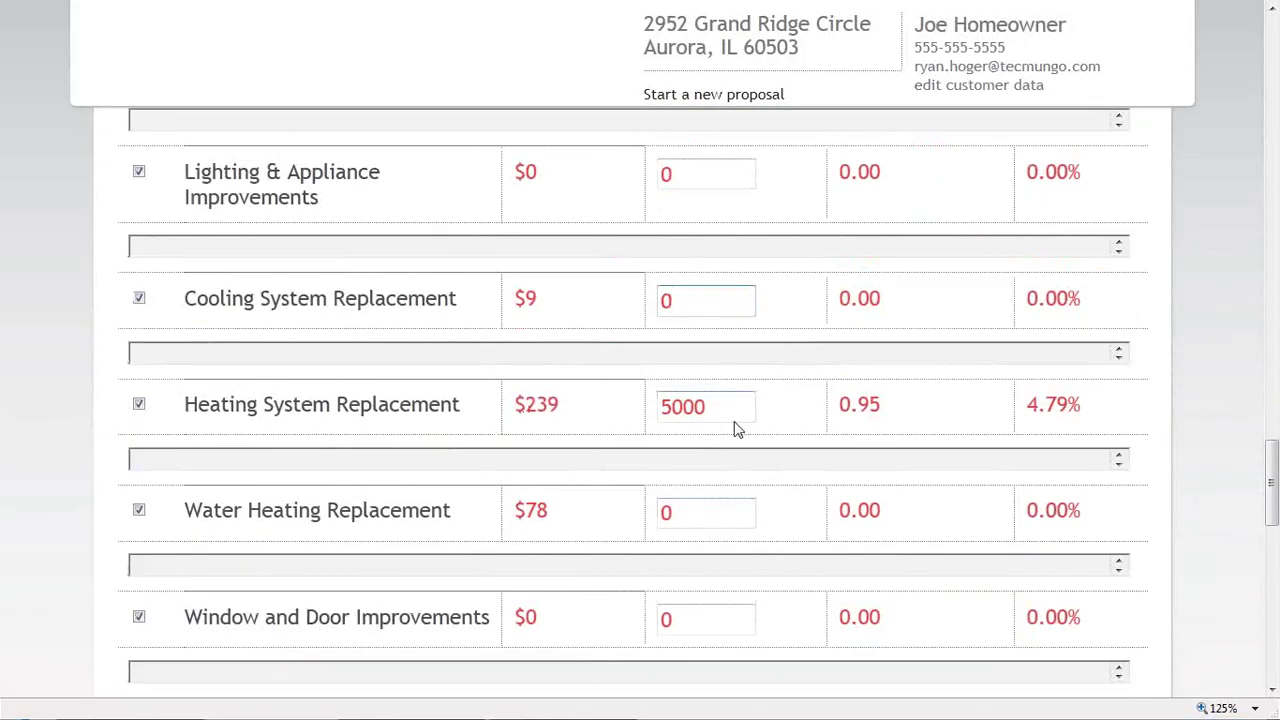
scroll(1103, 446, "up", 3)
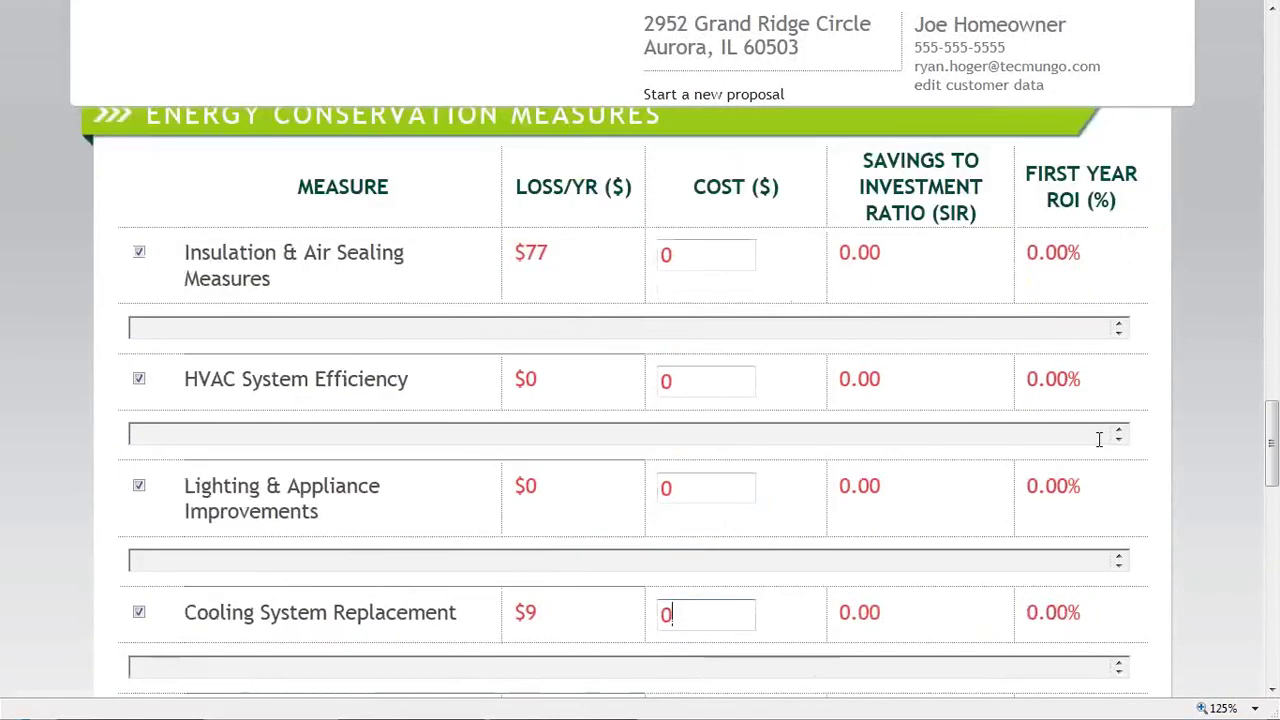
scroll(1100, 442, "down", 2)
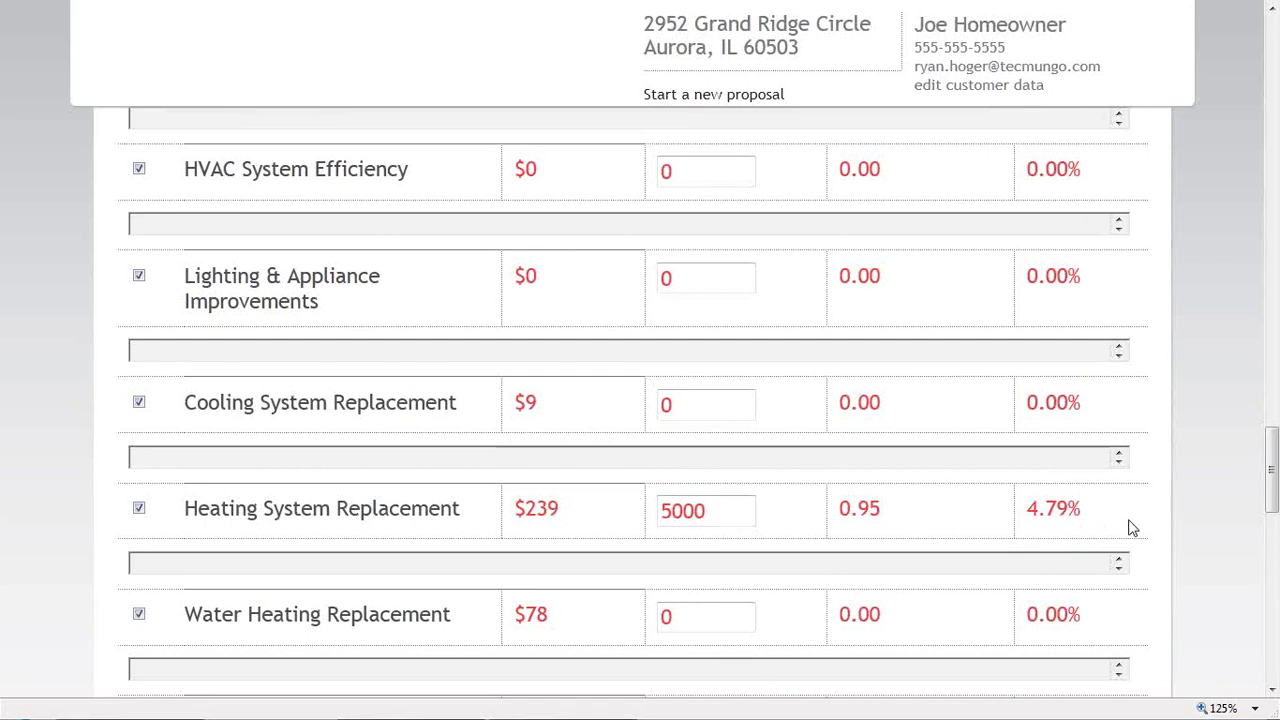
Enter 2000 as the Water Heating Replacement cost (0.65 SIR, 3.90% ROI), then clear the Insulation cost field.
scroll(1195, 543, "down", 1)
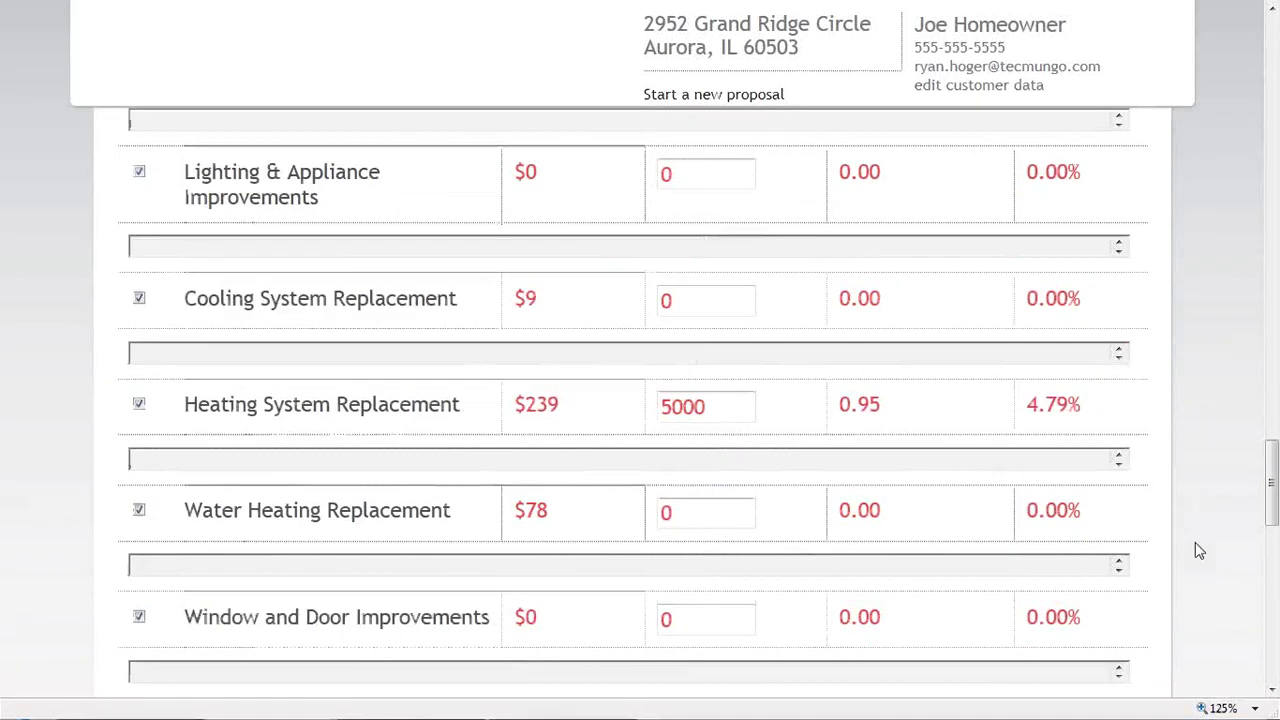
left_click(731, 515)
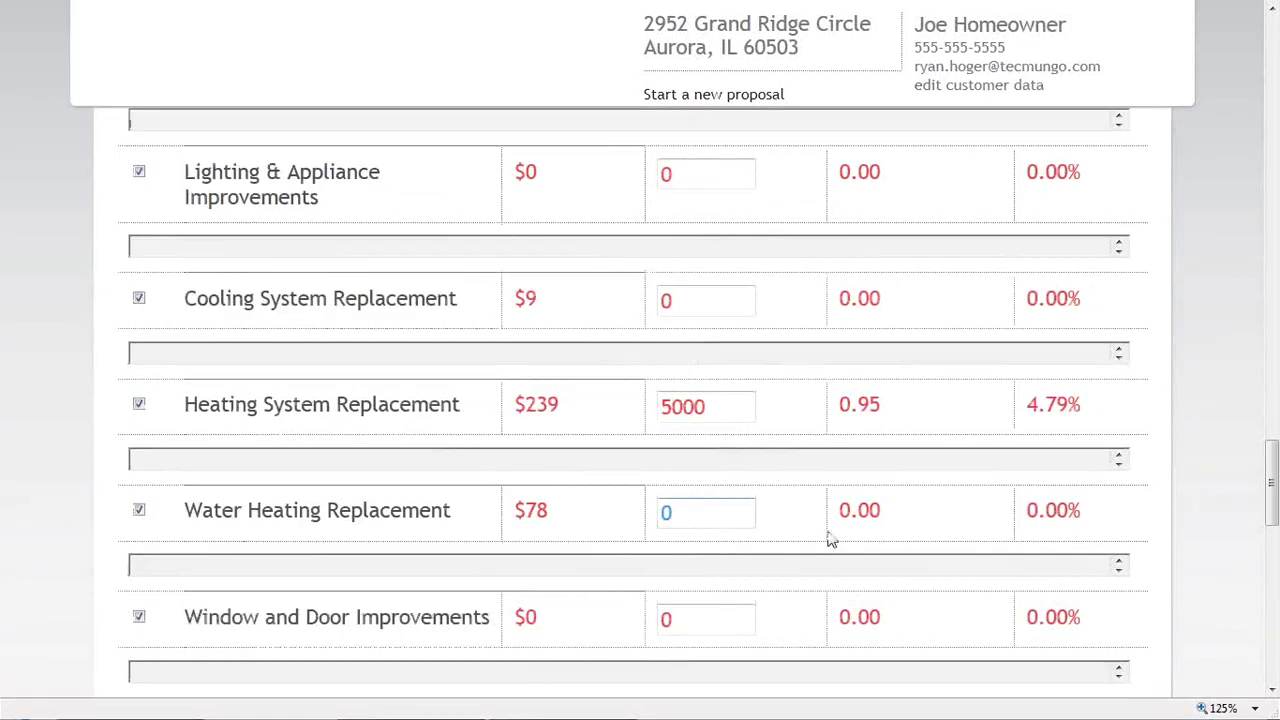
type("000")
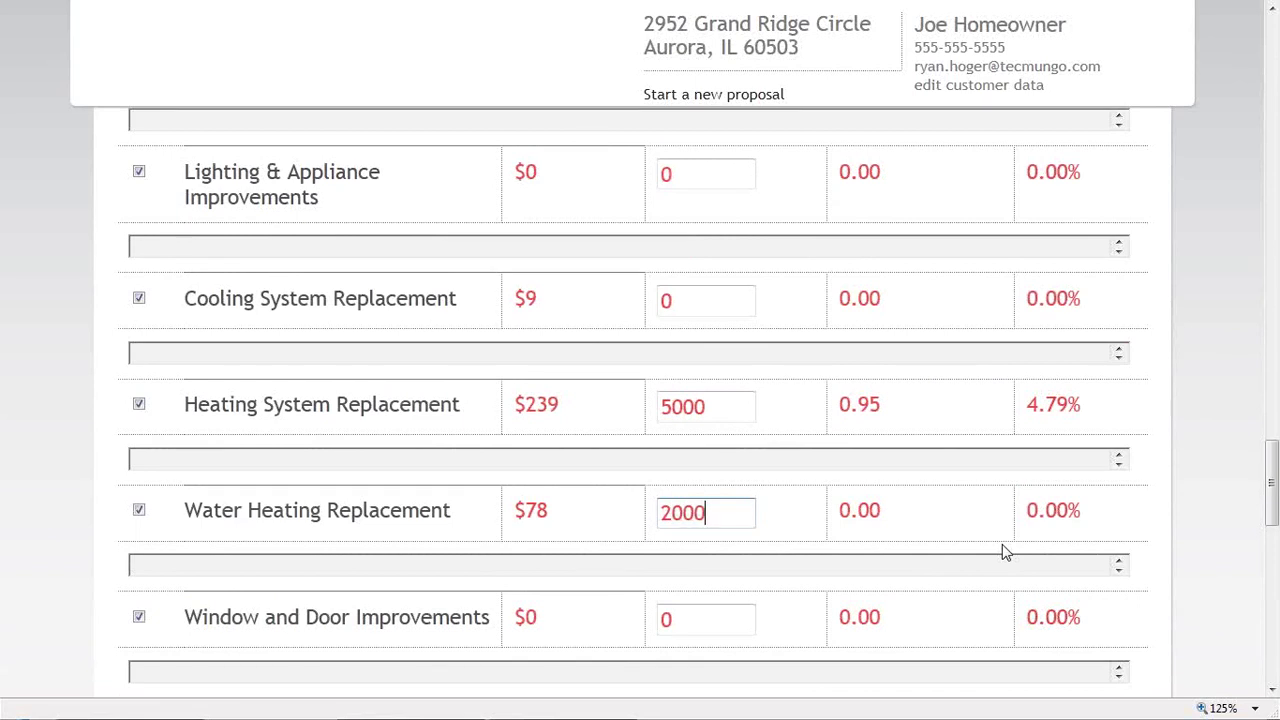
left_click(843, 503)
left_click(737, 406)
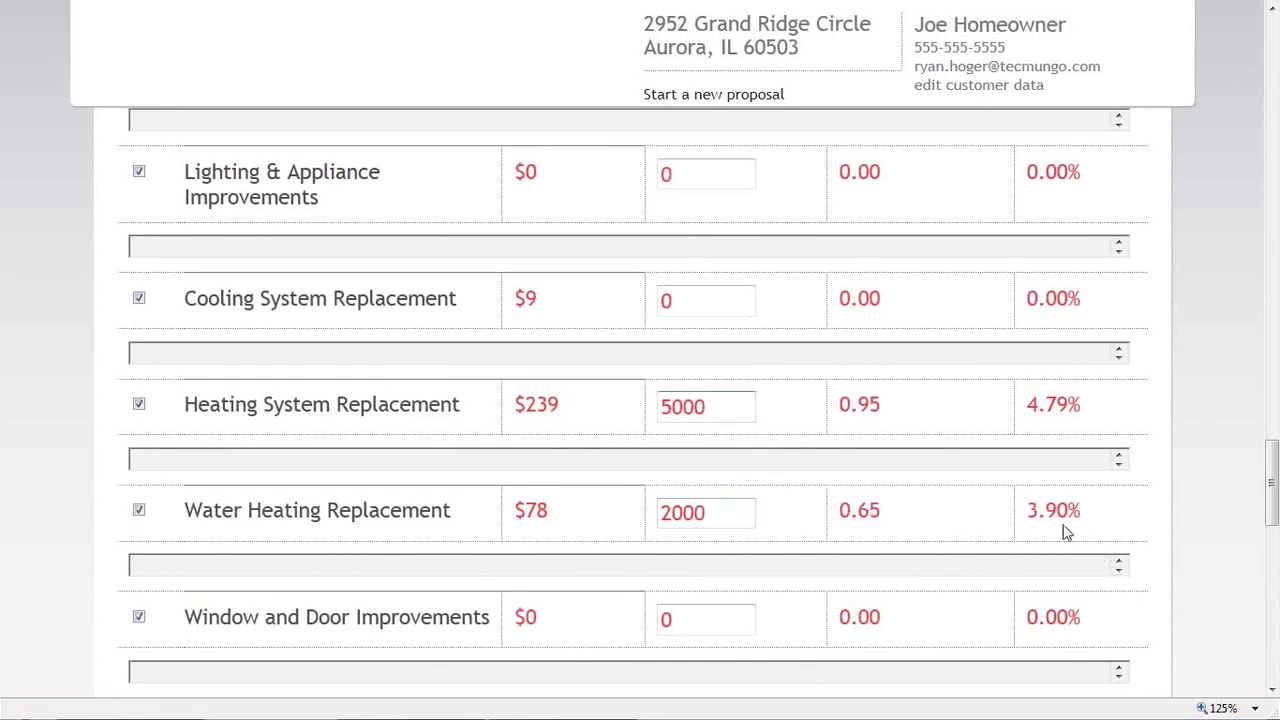
scroll(1067, 531, "down", 3)
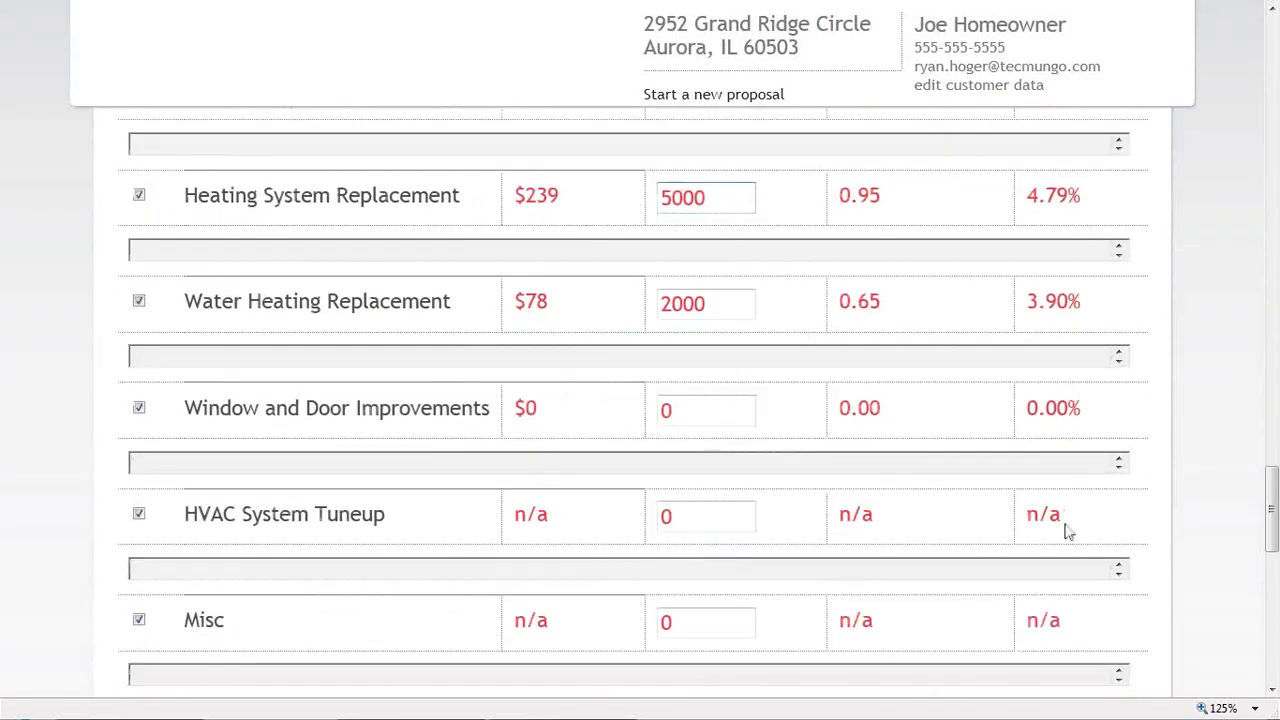
scroll(1067, 531, "up", 4)
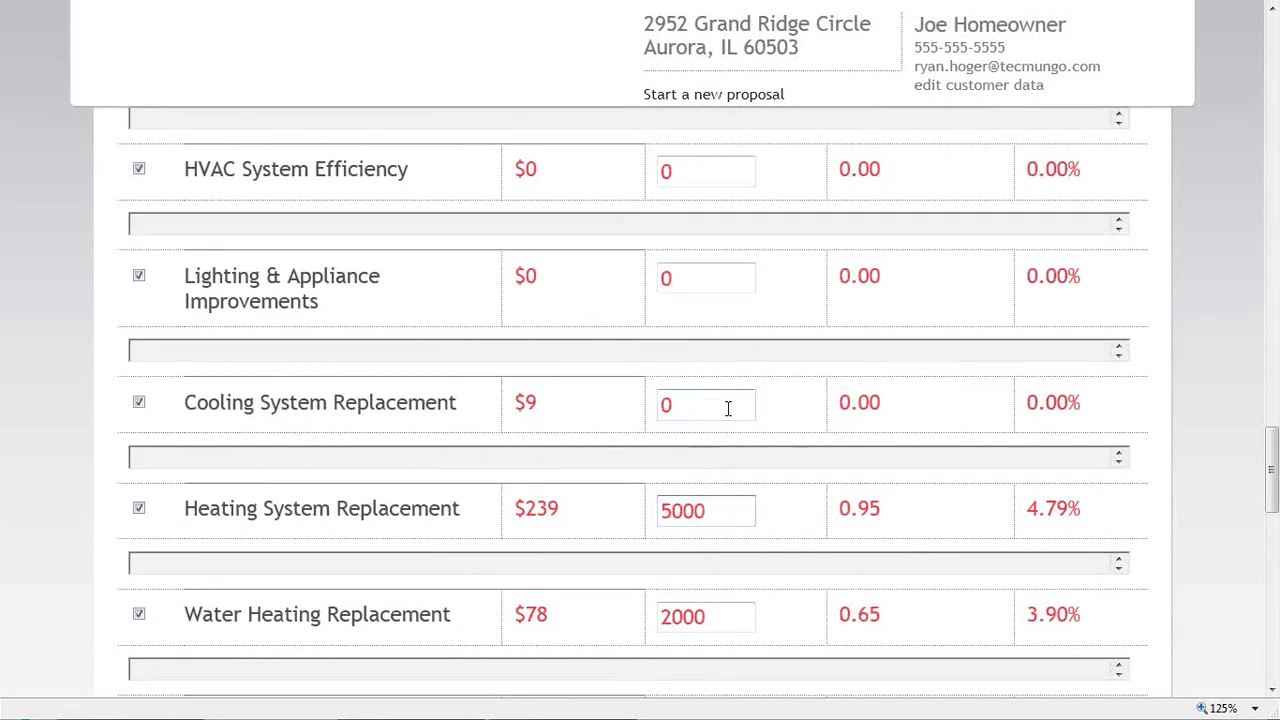
scroll(729, 420, "up", 1)
scroll(610, 490, "up", 1)
scroll(627, 482, "up", 1)
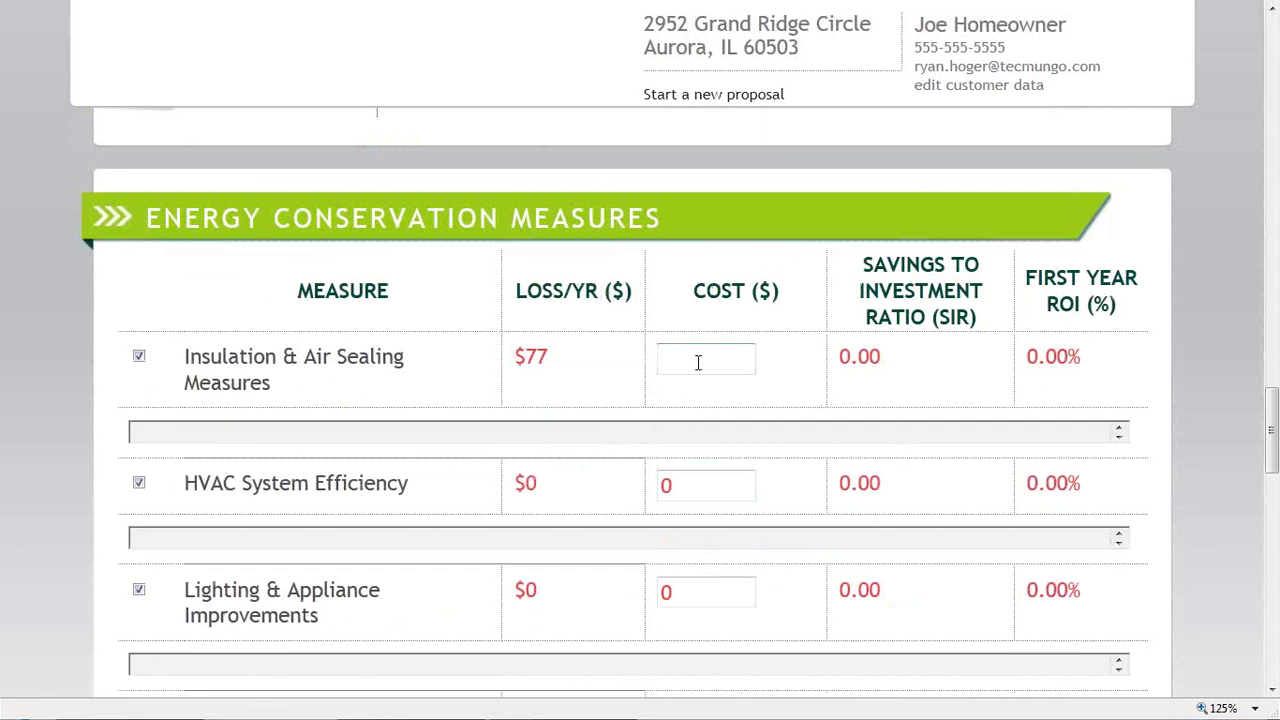
Cost Insulation & Air Sealing at 1500 (1.03 SIR, 5.16% ROI) and review the $8500 package totals.
type("1500")
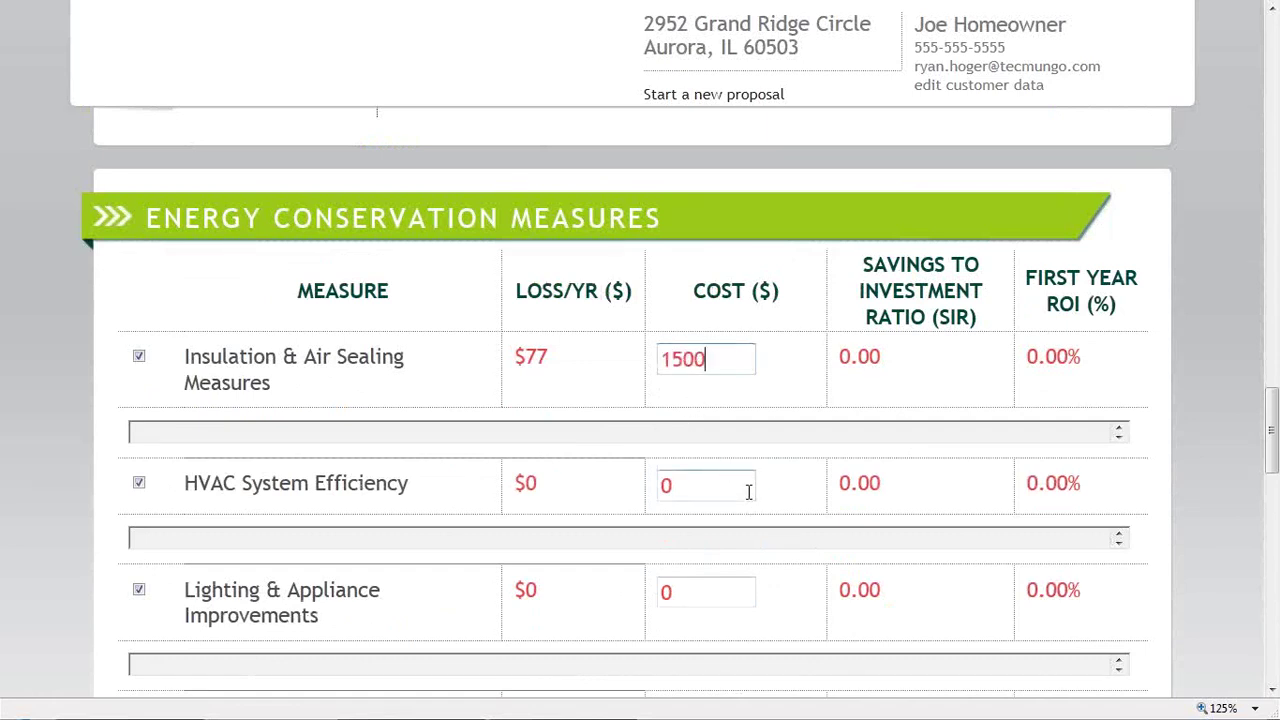
left_click_drag(734, 359, 654, 363)
left_click(729, 490)
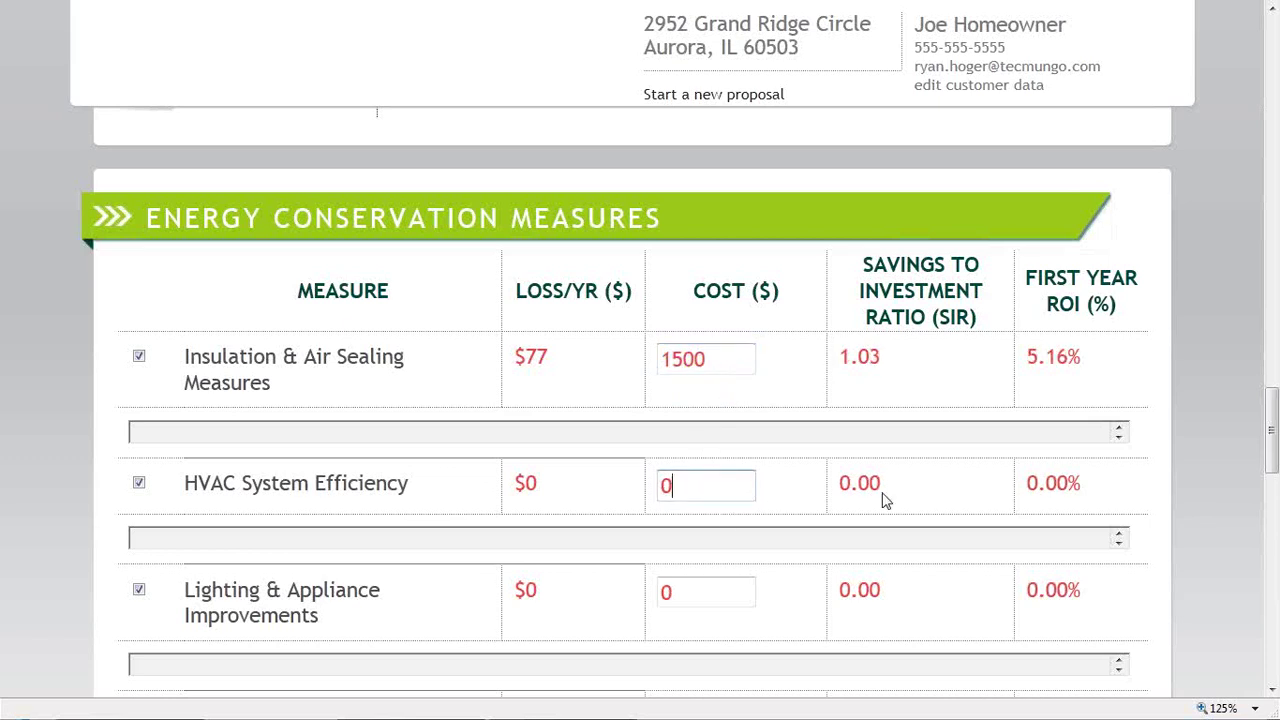
scroll(885, 497, "down", 10)
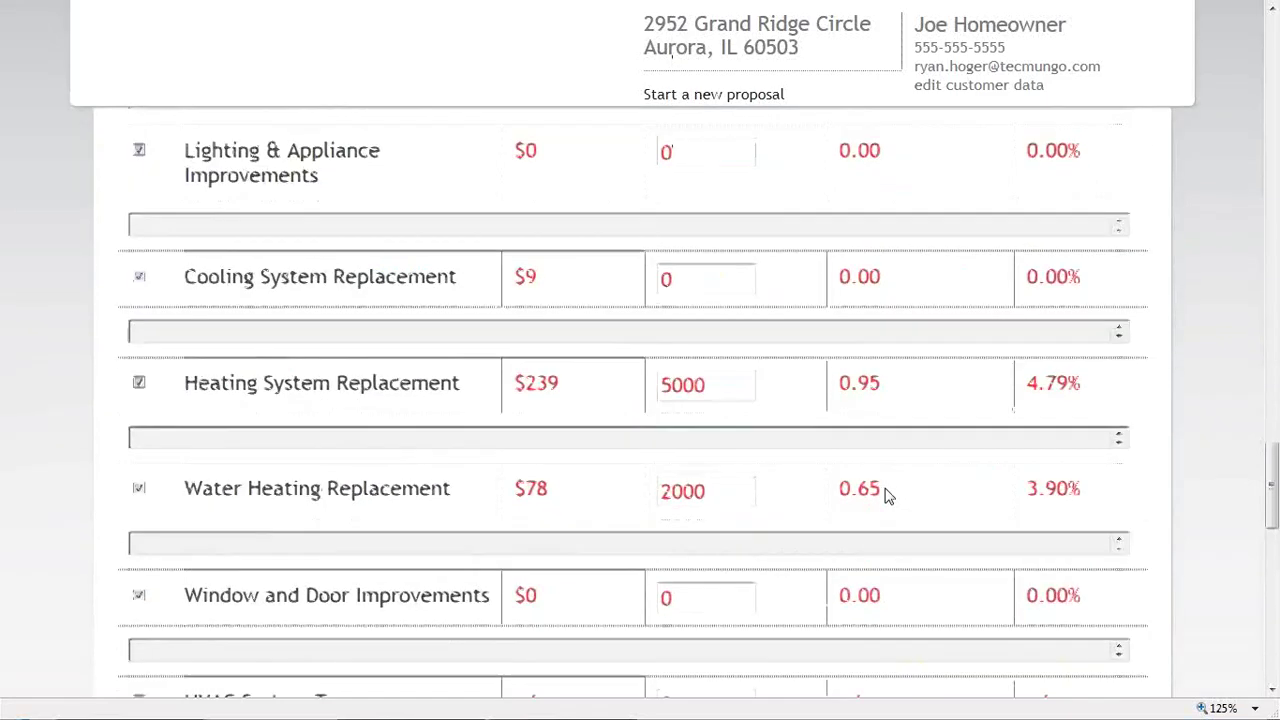
scroll(885, 497, "down", 3)
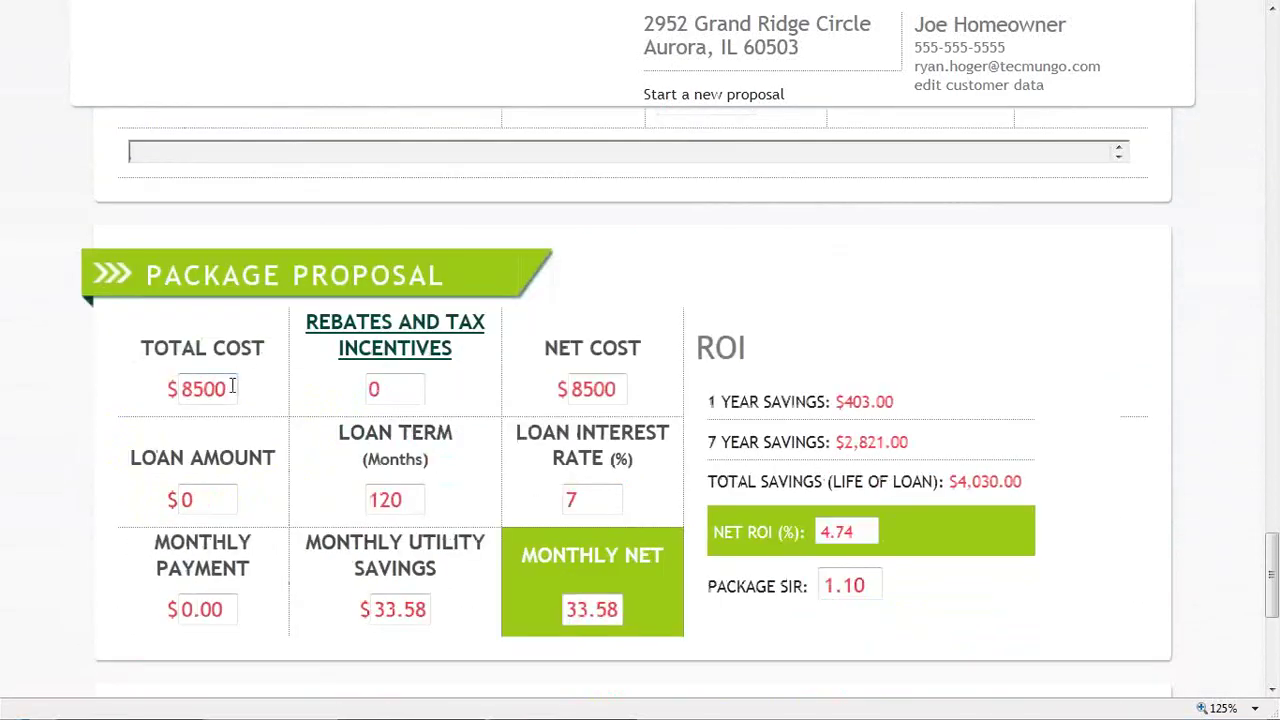
left_click_drag(230, 389, 149, 389)
scroll(428, 406, "up", 5)
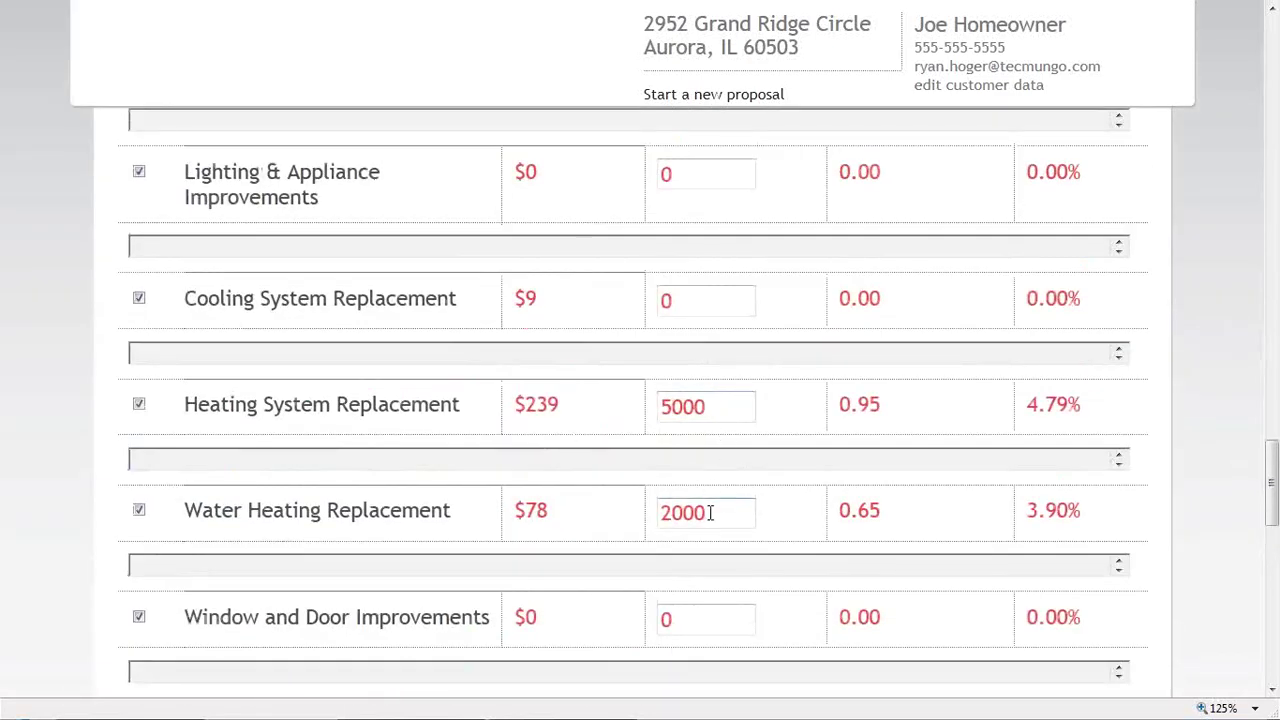
scroll(708, 510, "up", 3)
scroll(766, 580, "down", 2)
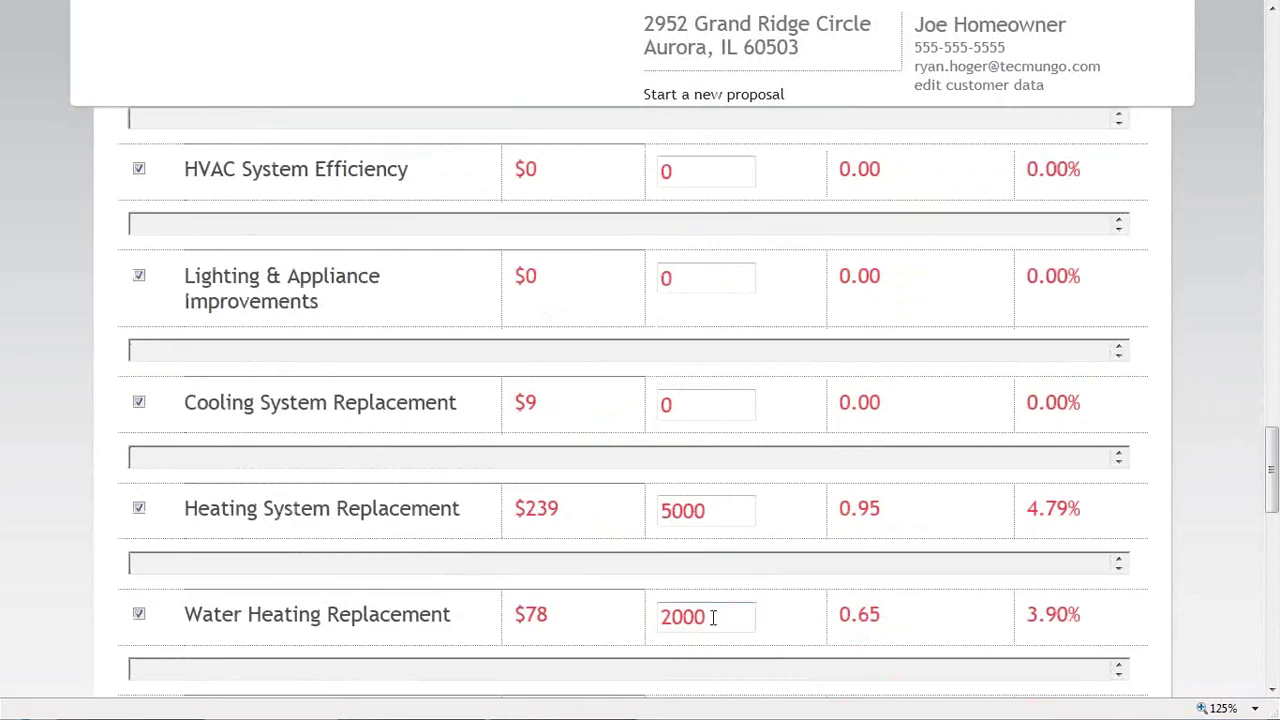
scroll(728, 574, "up", 3)
scroll(697, 463, "down", 8)
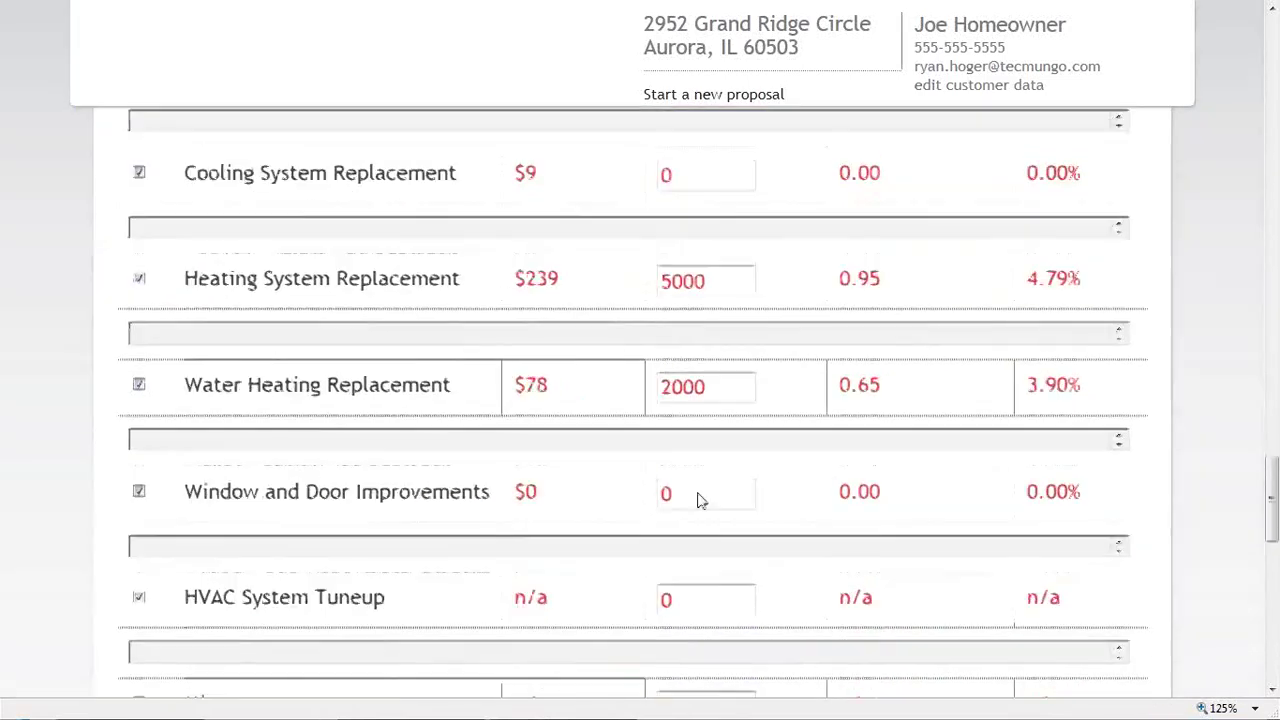
left_click(220, 603)
scroll(222, 412, "down", 2)
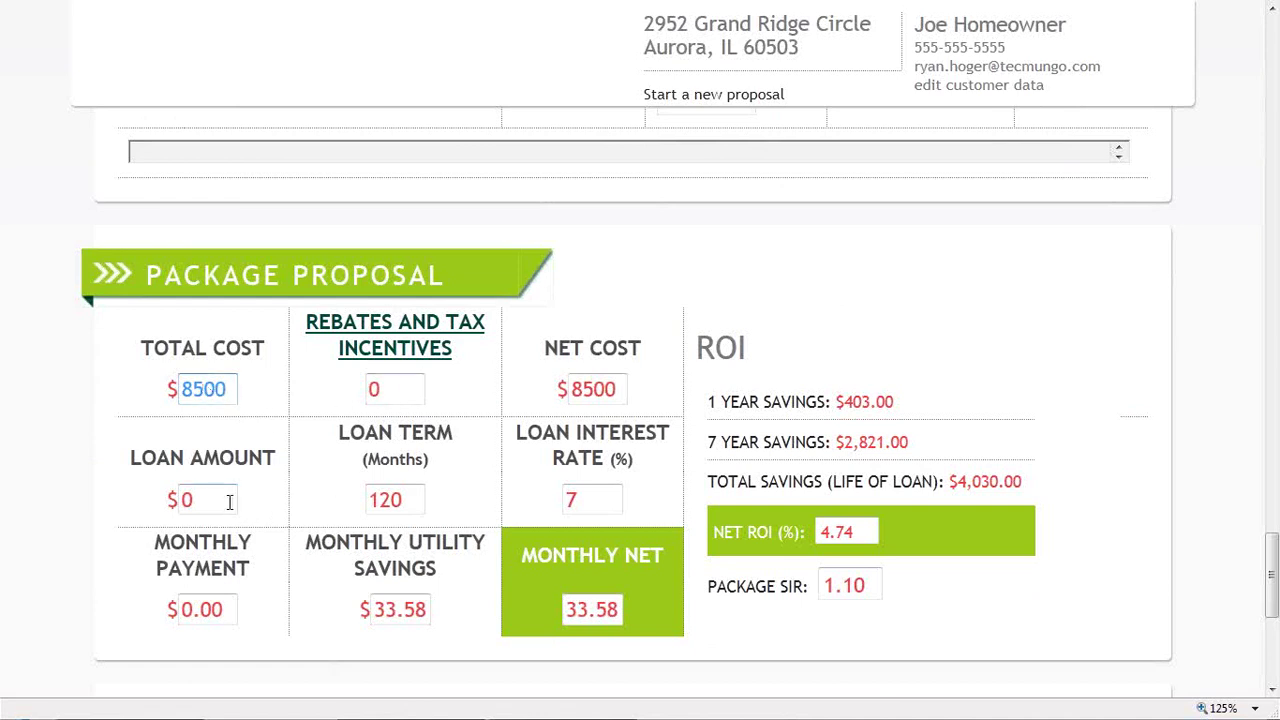
Try 800 in the Rebates and Tax Incentives field, then reset it to 0.
left_click(410, 391)
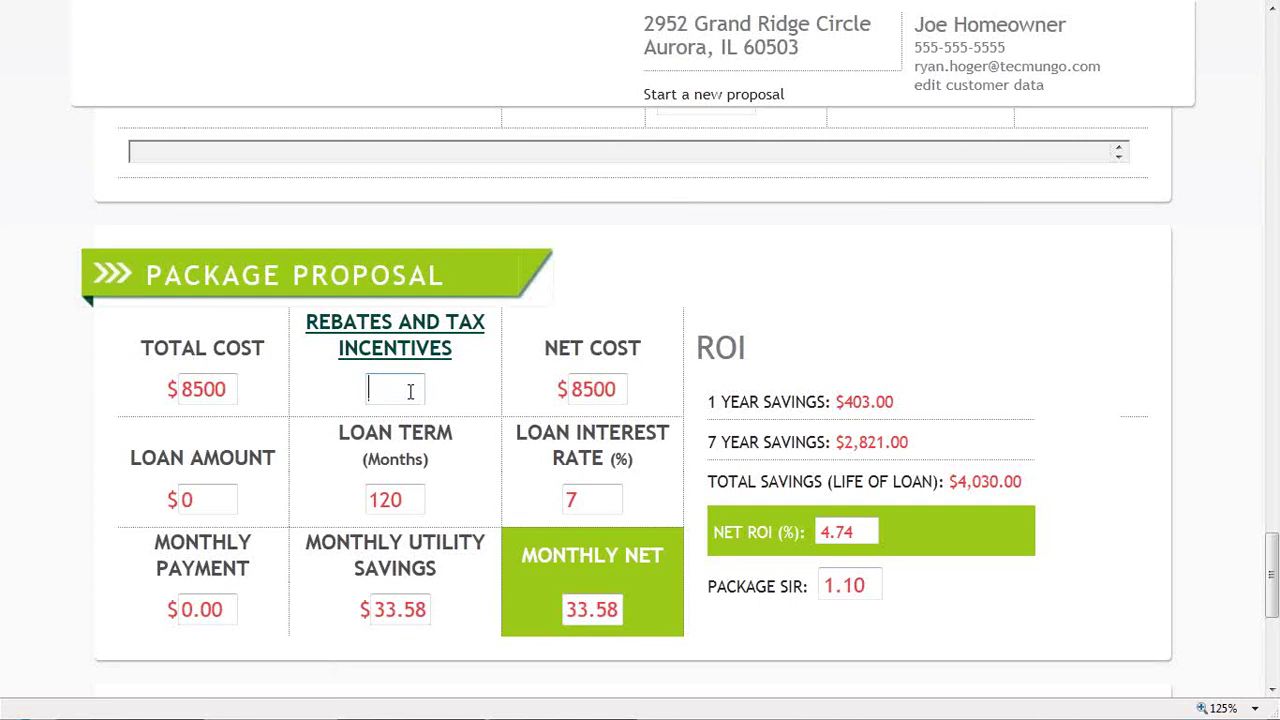
type("800")
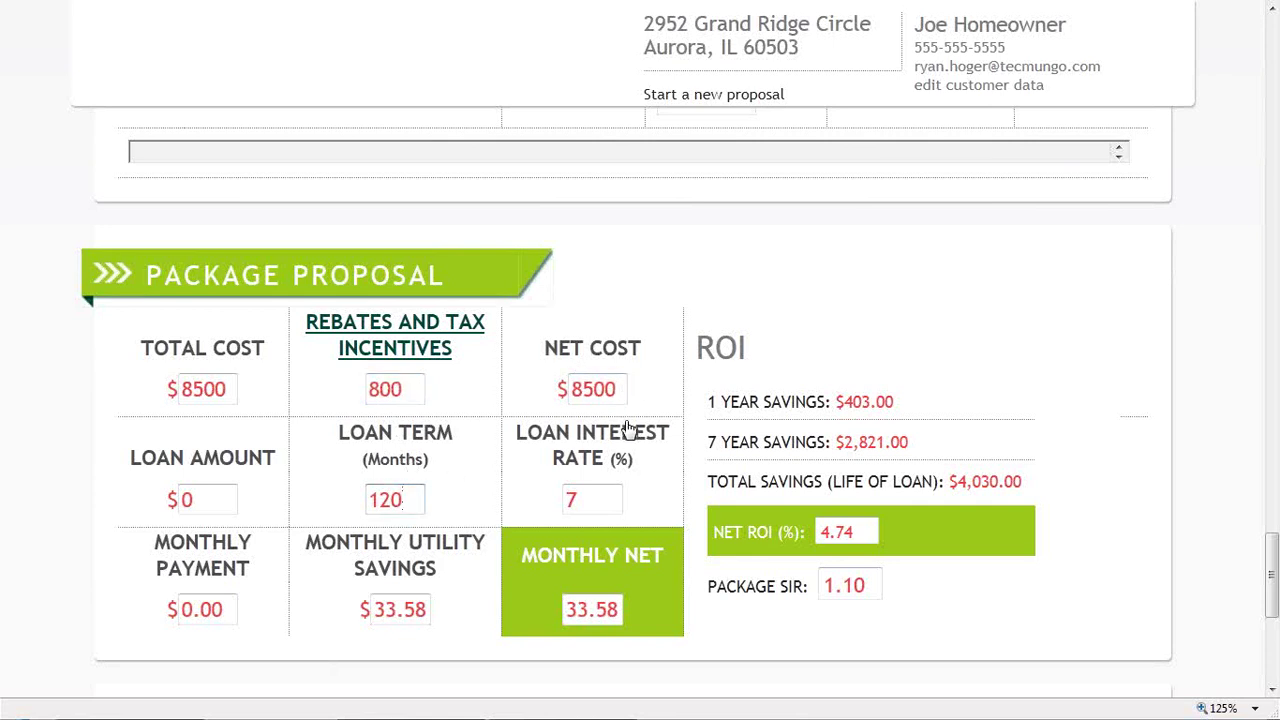
left_click_drag(414, 388, 342, 399)
type("0")
left_click(408, 388)
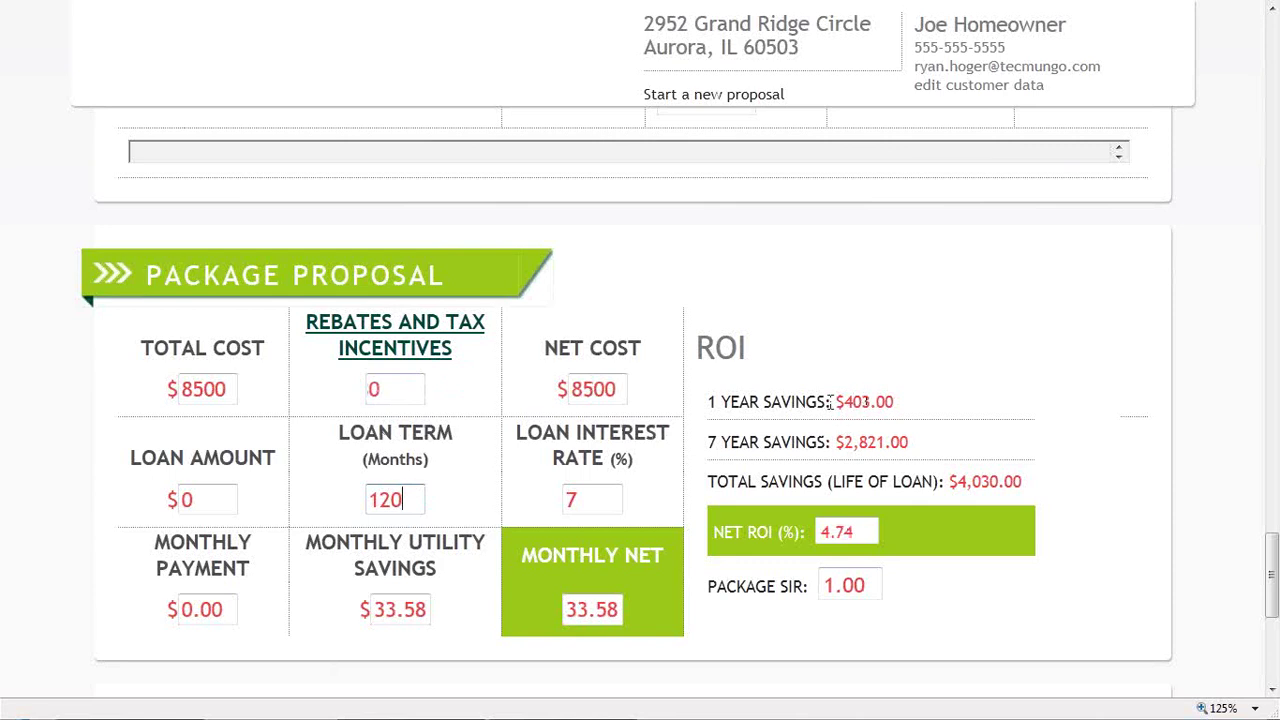
left_click_drag(407, 389, 365, 396)
type("800")
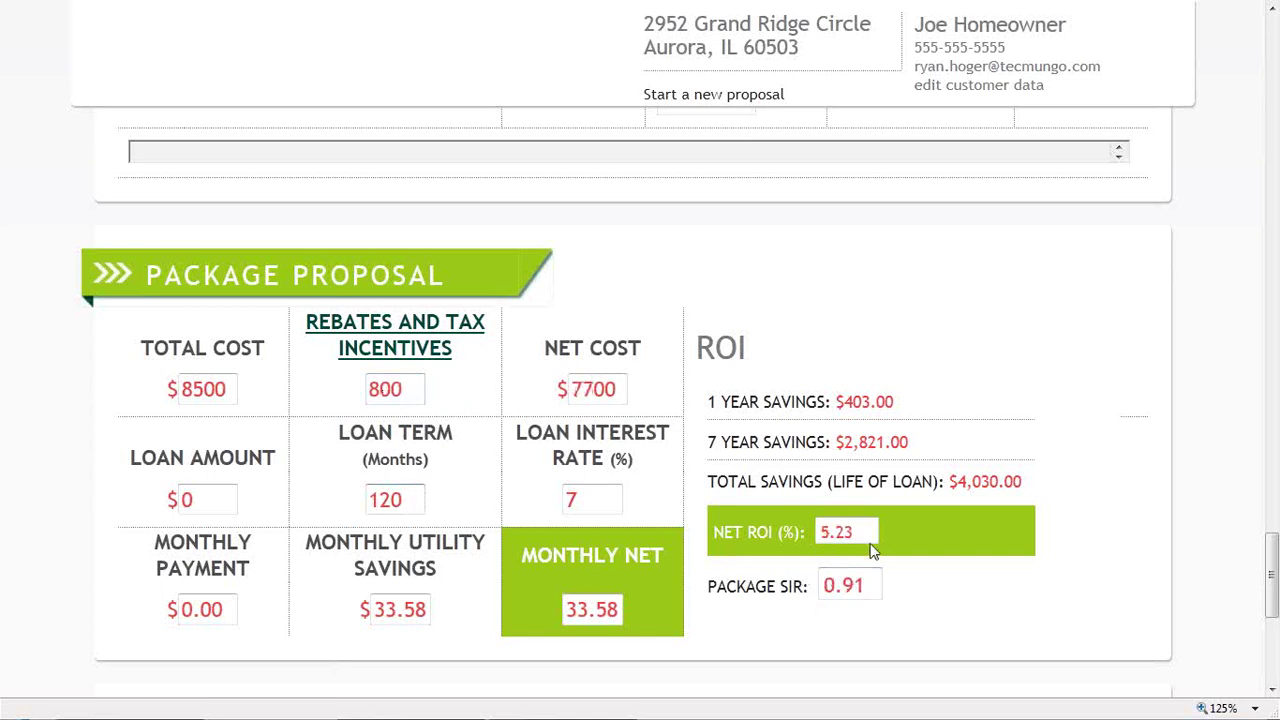
left_click_drag(417, 389, 334, 391)
type("0")
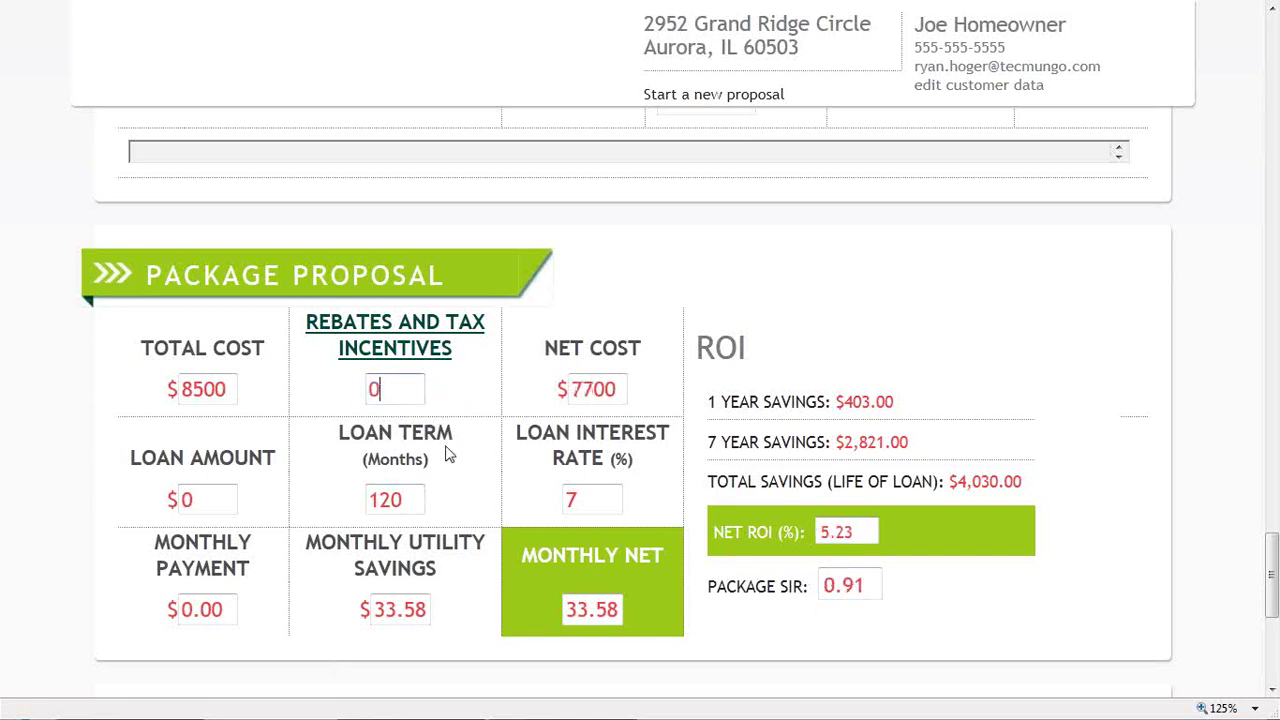
left_click(419, 500)
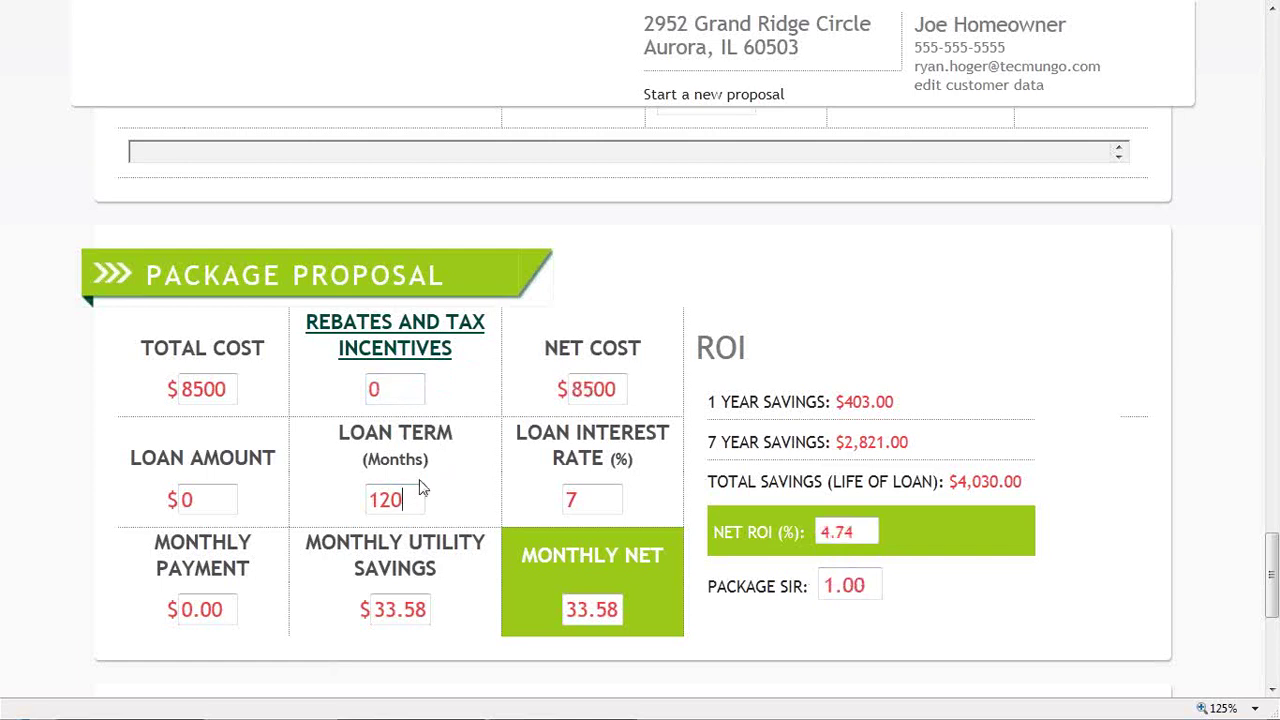
Re-enter 800 as the rebates amount, correcting a mistyped digit, and let the totals recalculate.
left_click(407, 395)
left_click_drag(407, 390, 337, 394)
type("88")
key("BackSpace")
type("00")
left_click(410, 500)
left_click(416, 388)
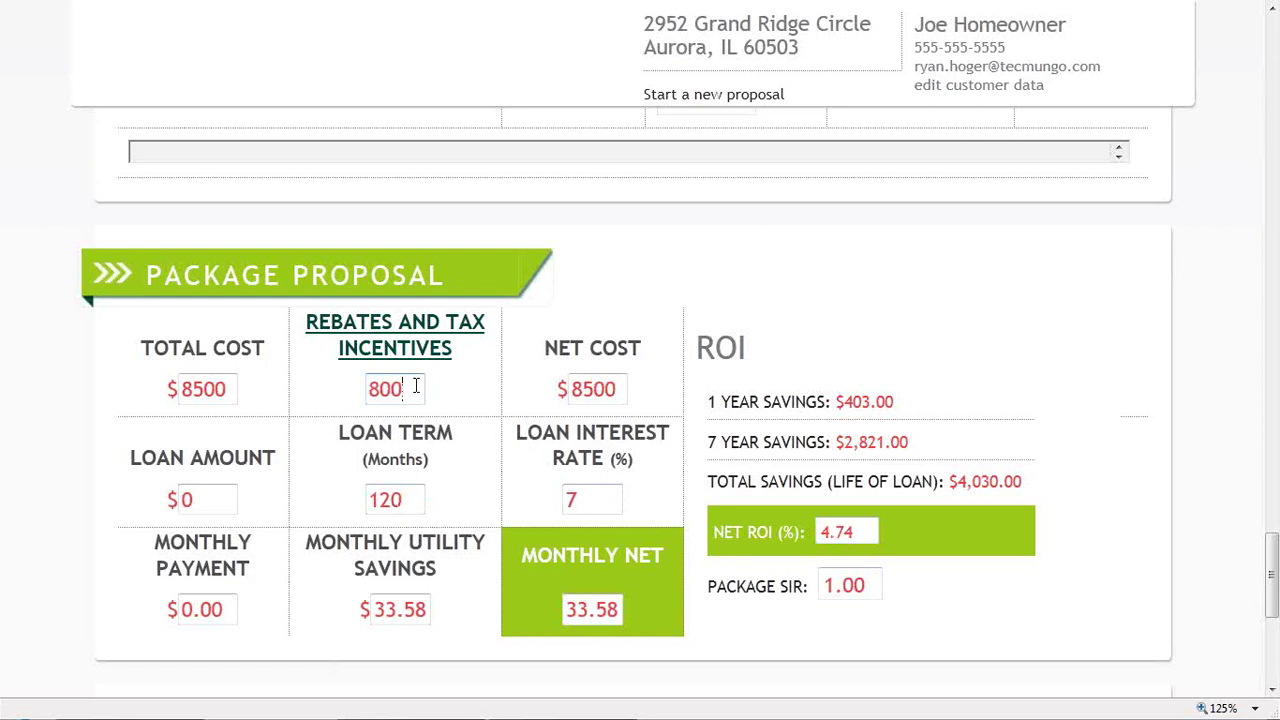
left_click(412, 499)
left_click(598, 493)
Reset rebates to 0 and back to 800, bringing net cost to $7700 and net ROI to 5.23%.
left_click_drag(404, 388, 328, 396)
type("0")
left_click(618, 398)
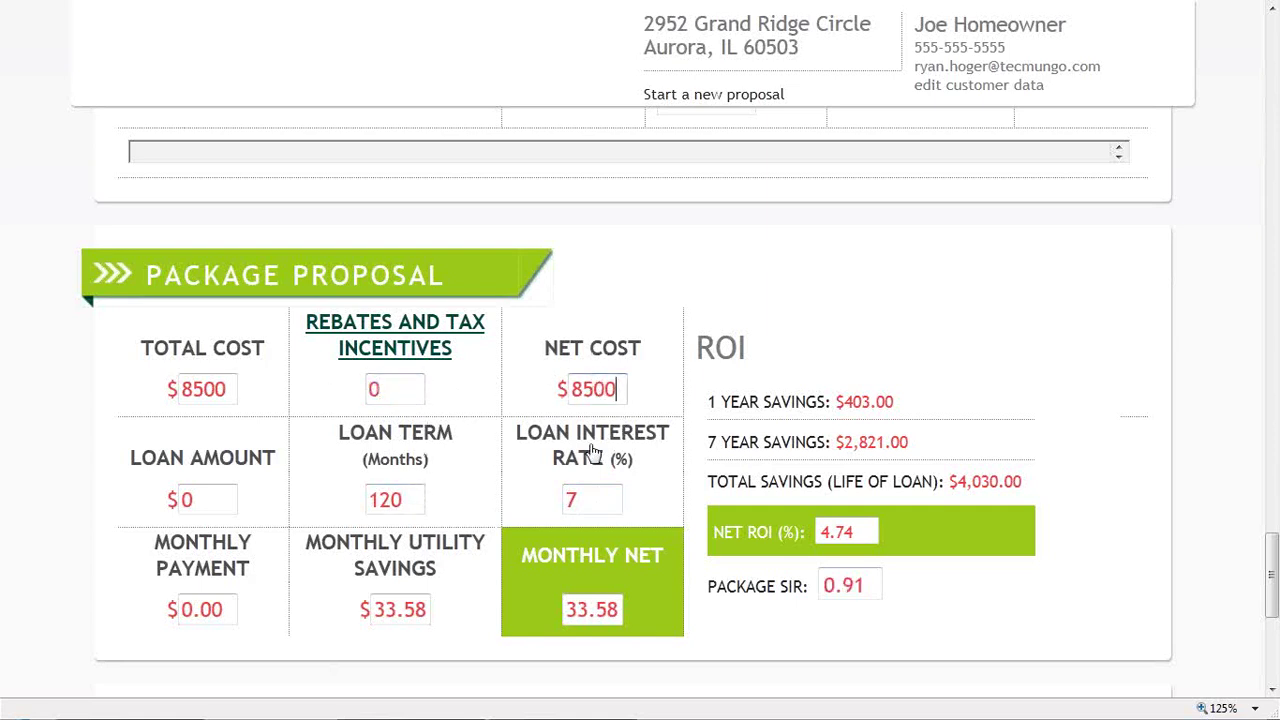
double_click(400, 388)
type("80")
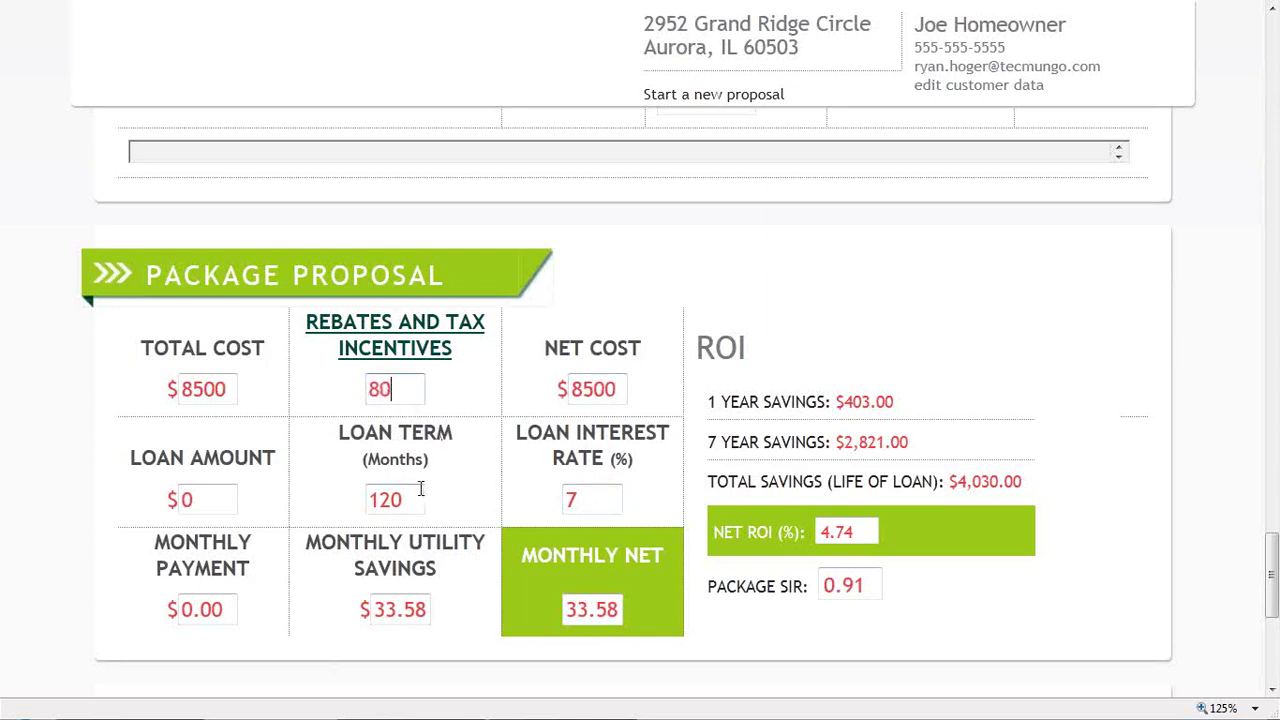
type("0")
left_click(415, 500)
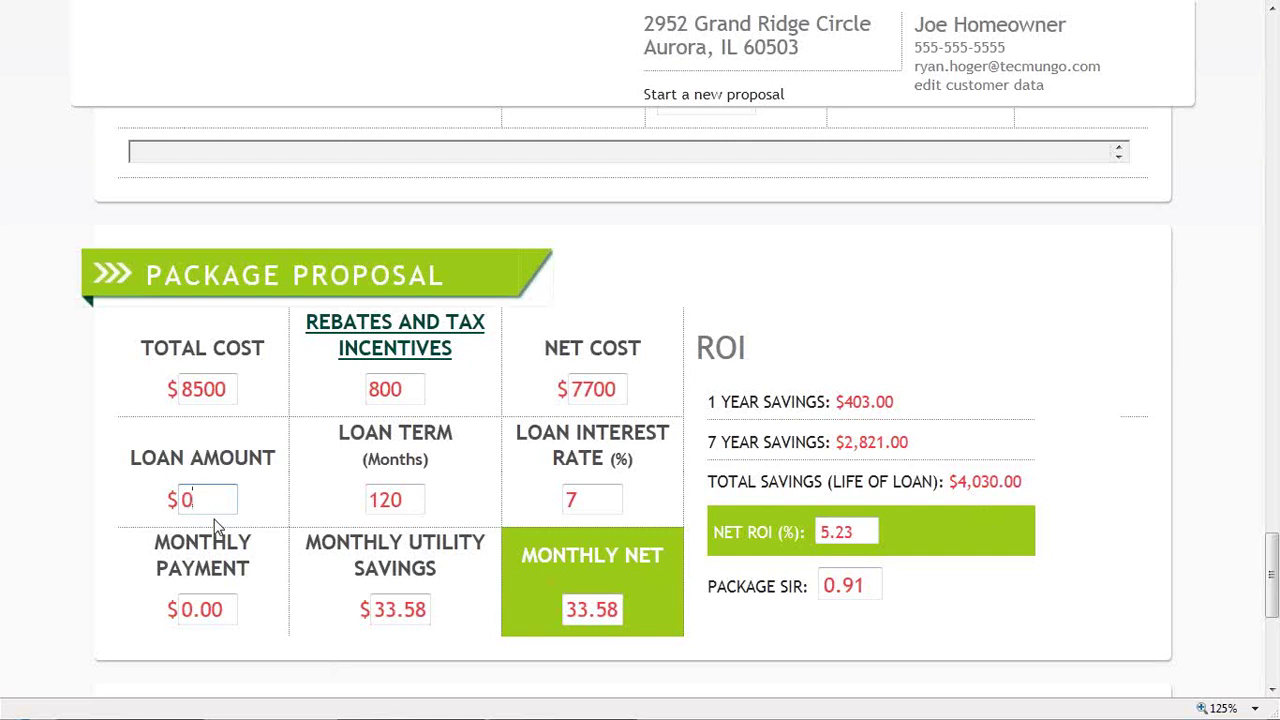
Set the Loan Amount to 8000, giving a $92.89 monthly payment and -59.30 monthly net.
type("8")
key("BackSpace")
key("BackSpace")
type("8000")
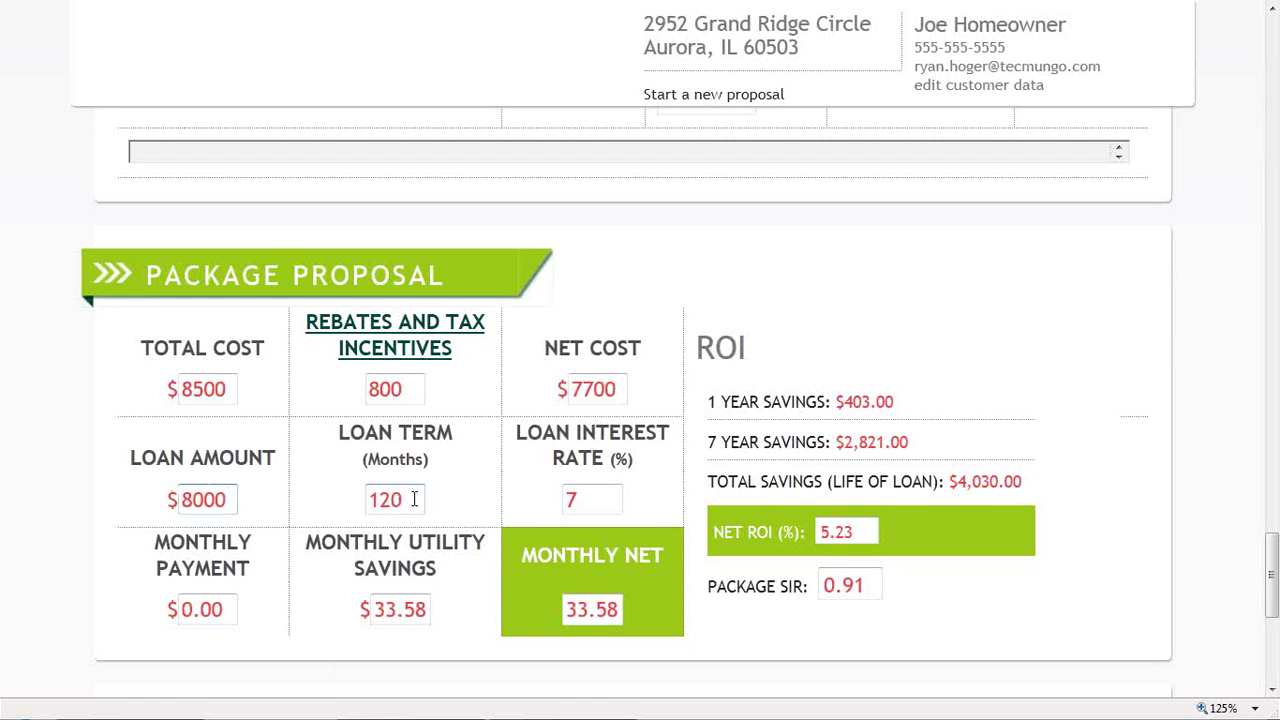
left_click(414, 499)
left_click(580, 499)
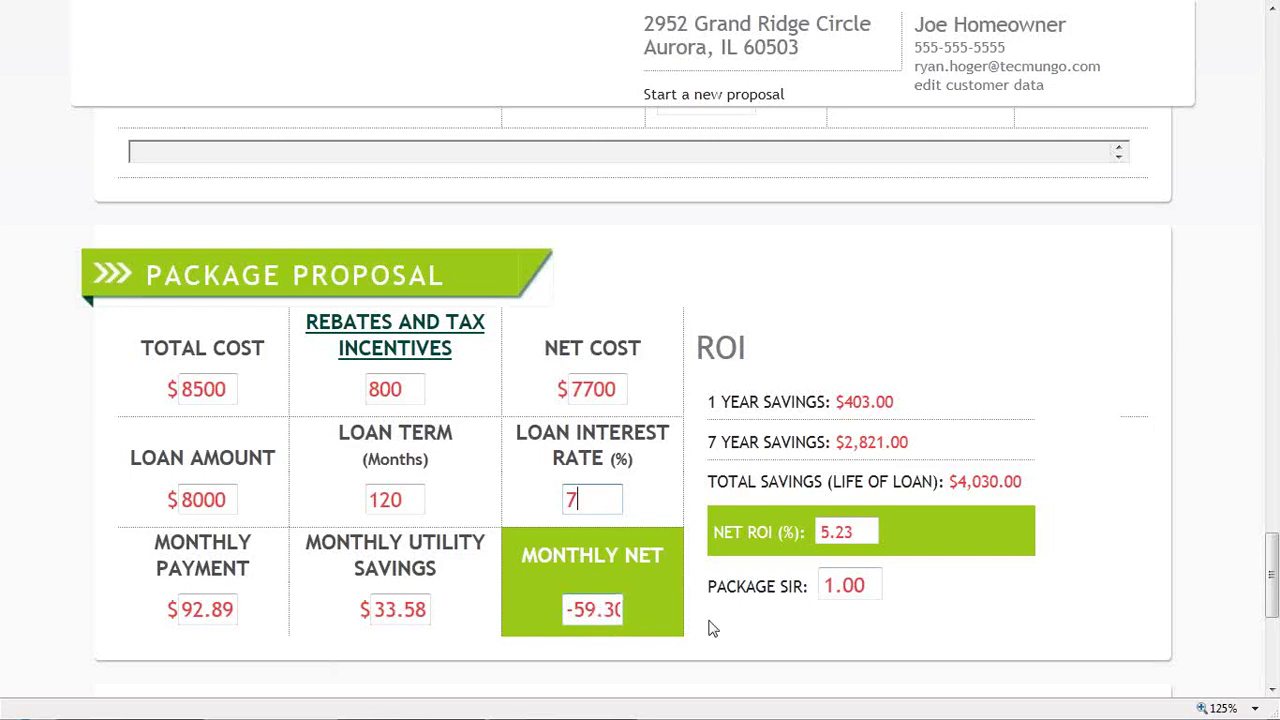
scroll(1143, 624, "down", 3)
scroll(1142, 626, "down", 2)
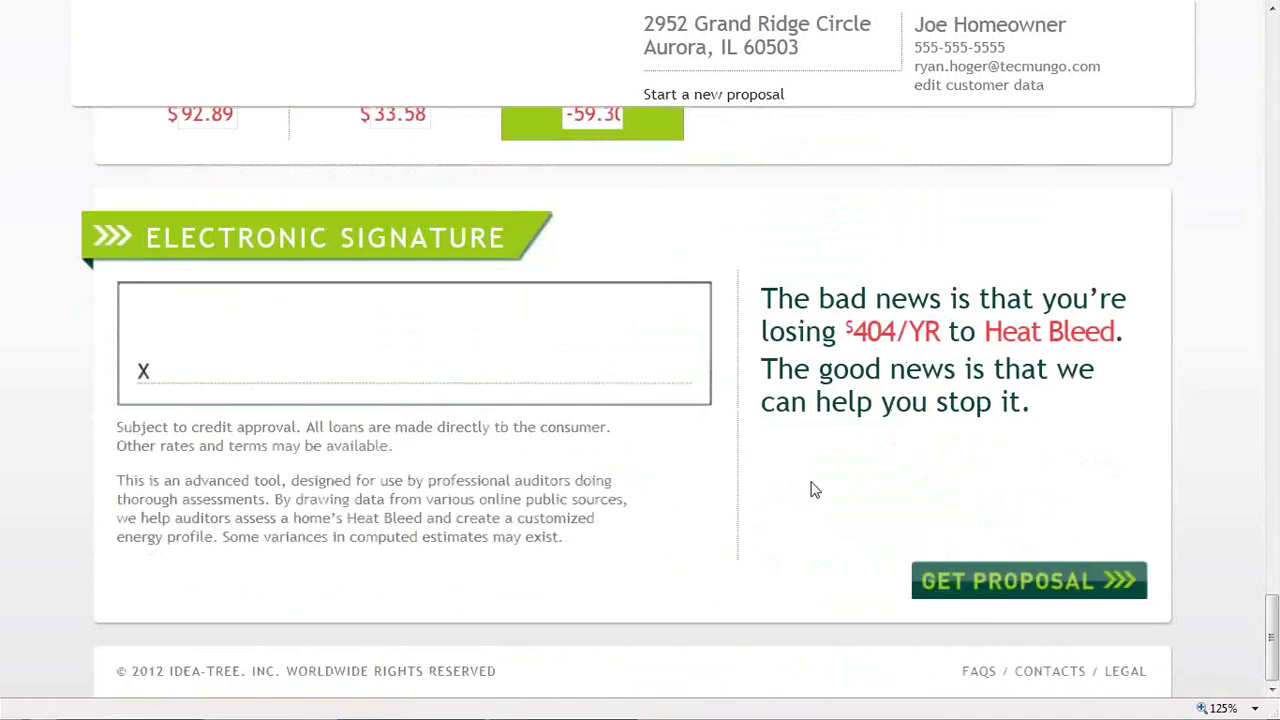
Generate the proposal with GET PROPOSAL and exit full-screen browser view.
left_click(995, 588)
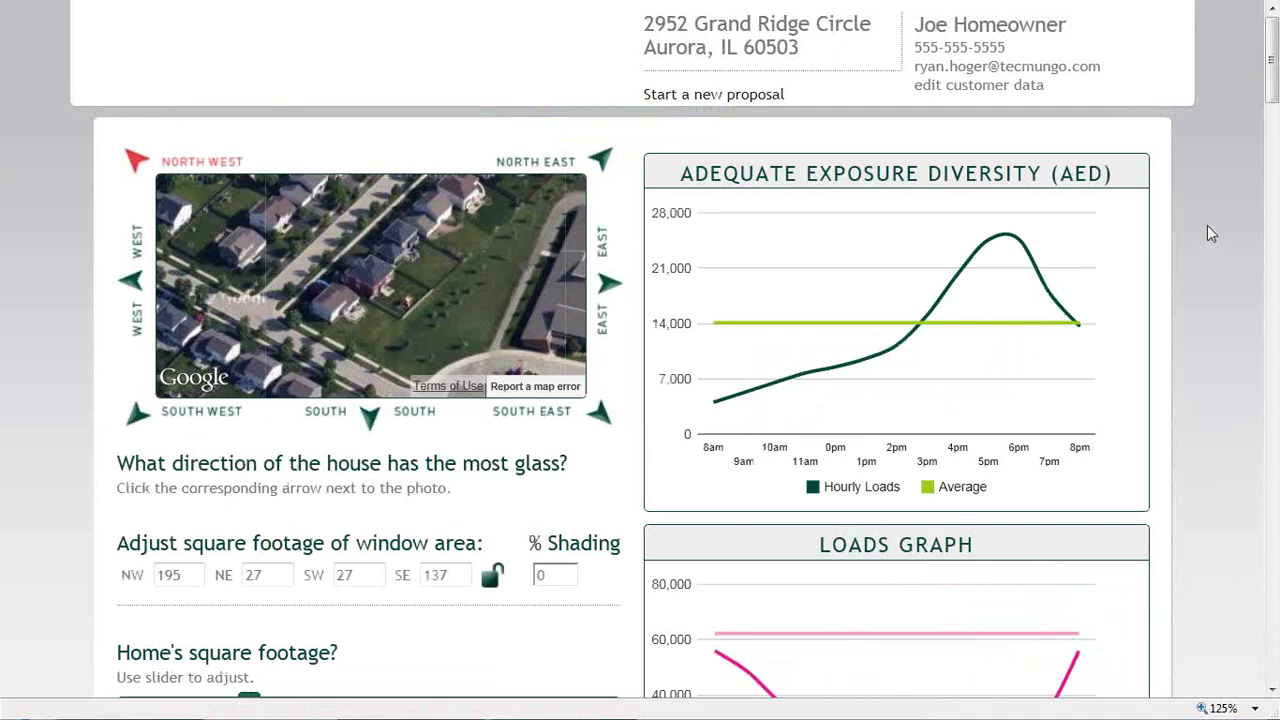
scroll(1208, 233, "down", 3)
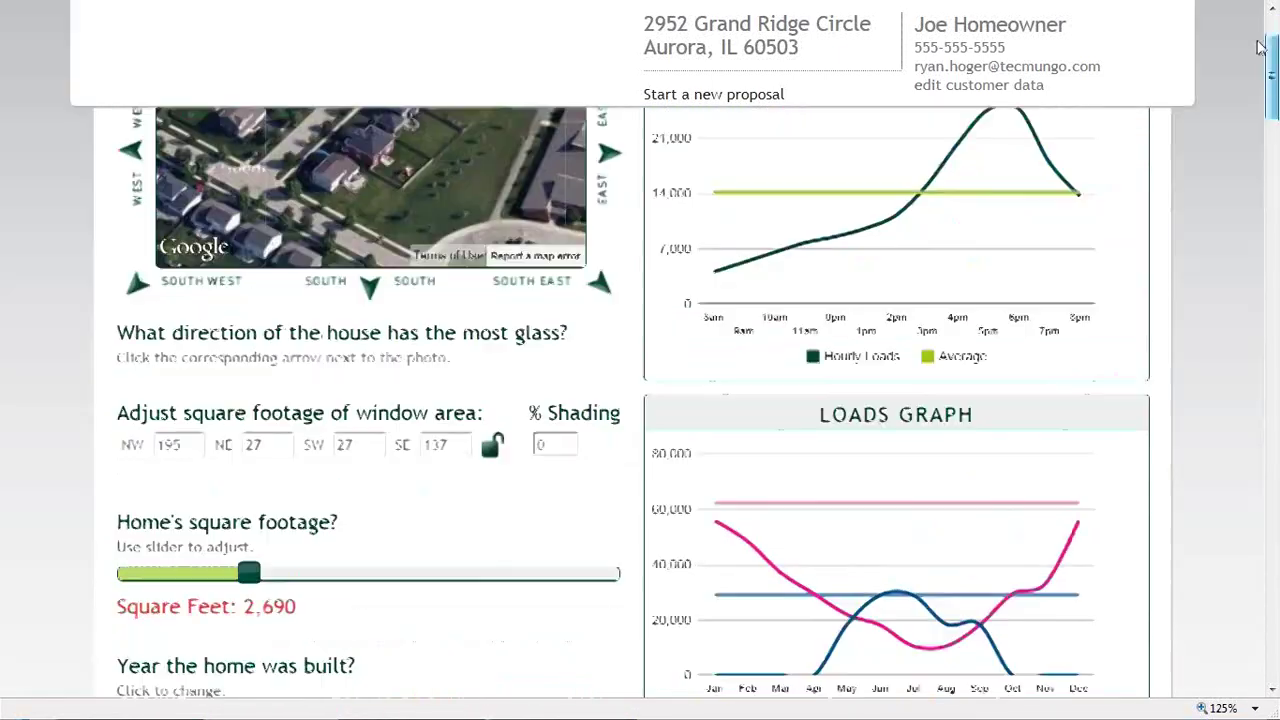
left_click(810, 20)
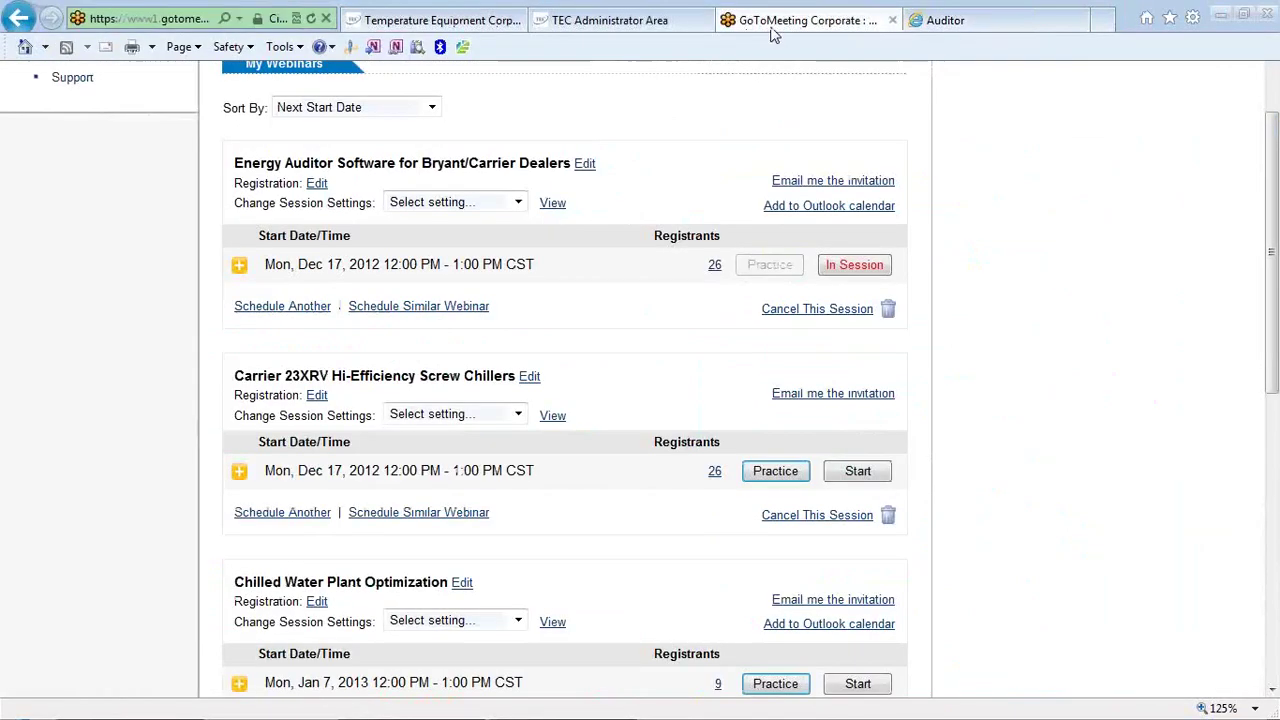
left_click(950, 28)
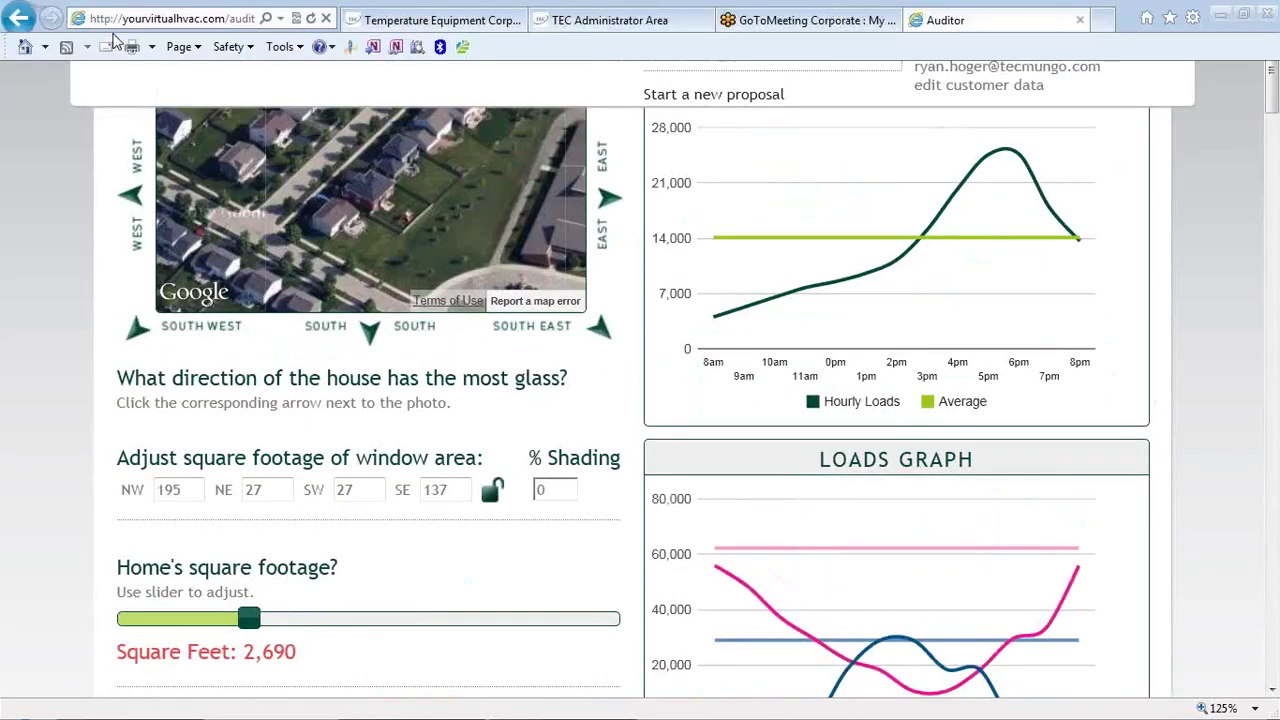
left_click(1243, 14)
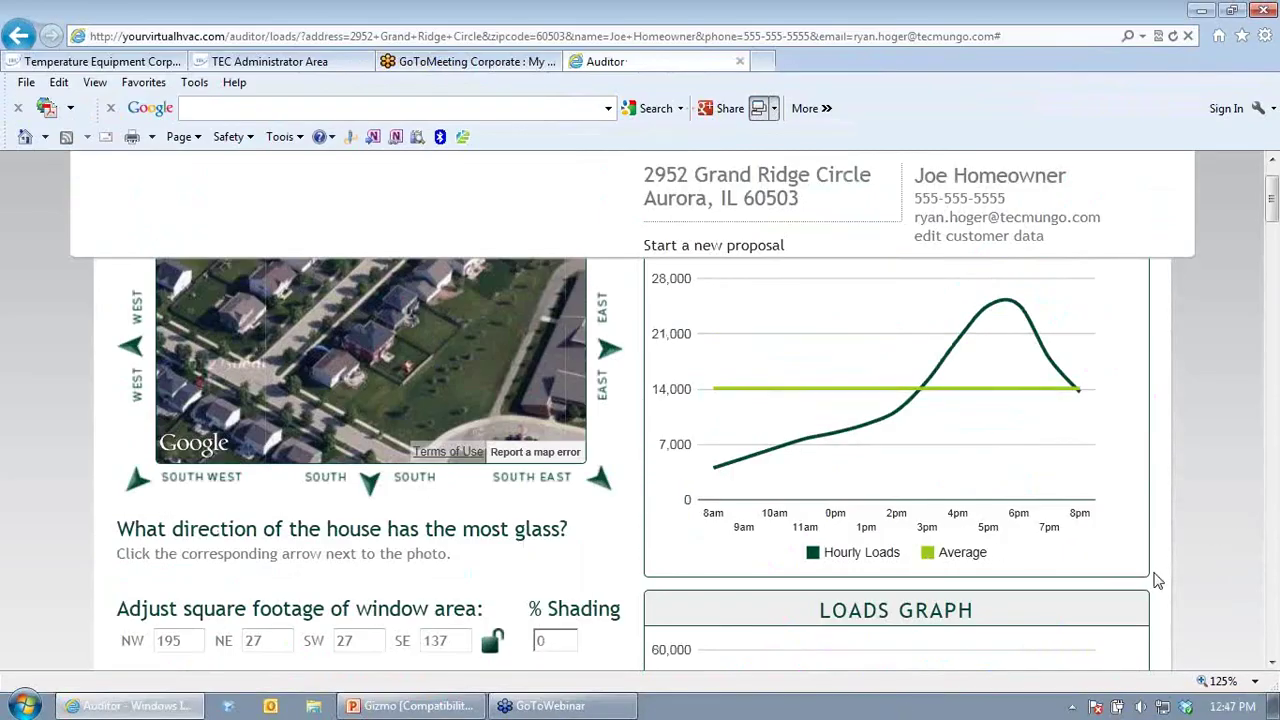
Download proposal.pdf and open it in Adobe Acrobat.
scroll(1180, 590, "down", 3)
left_click_drag(1271, 225, 1247, 657)
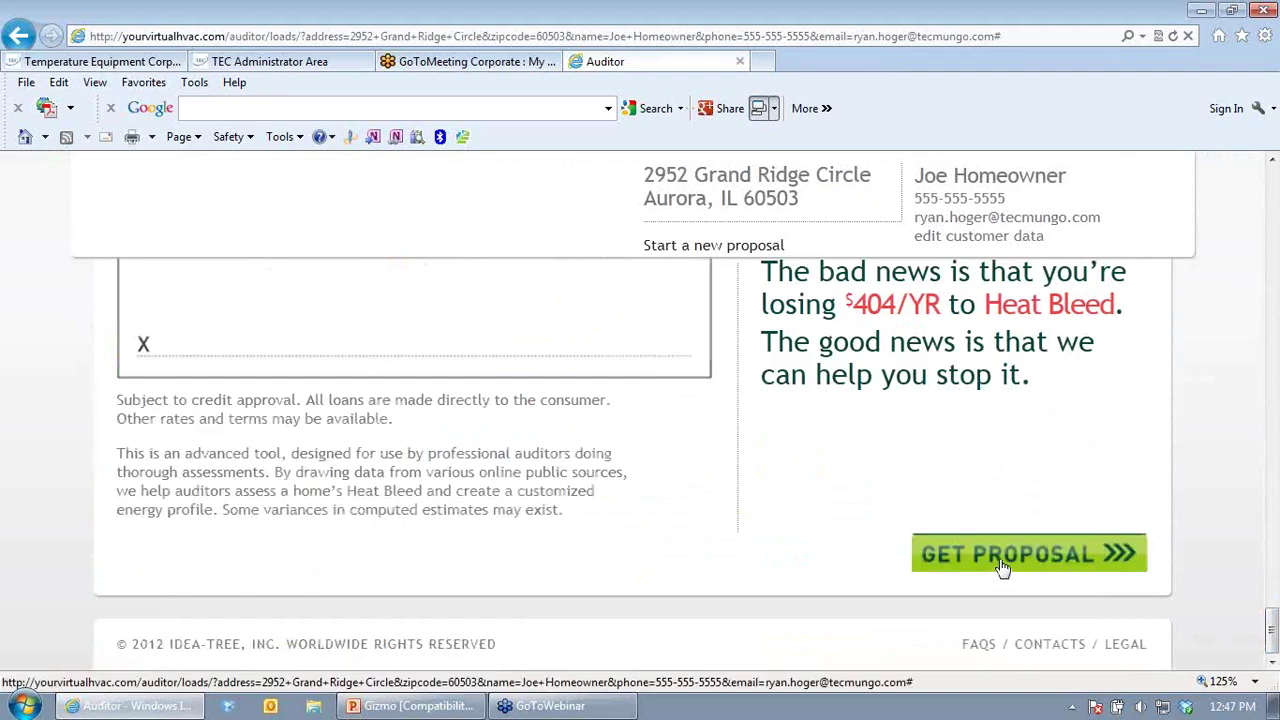
left_click(997, 563)
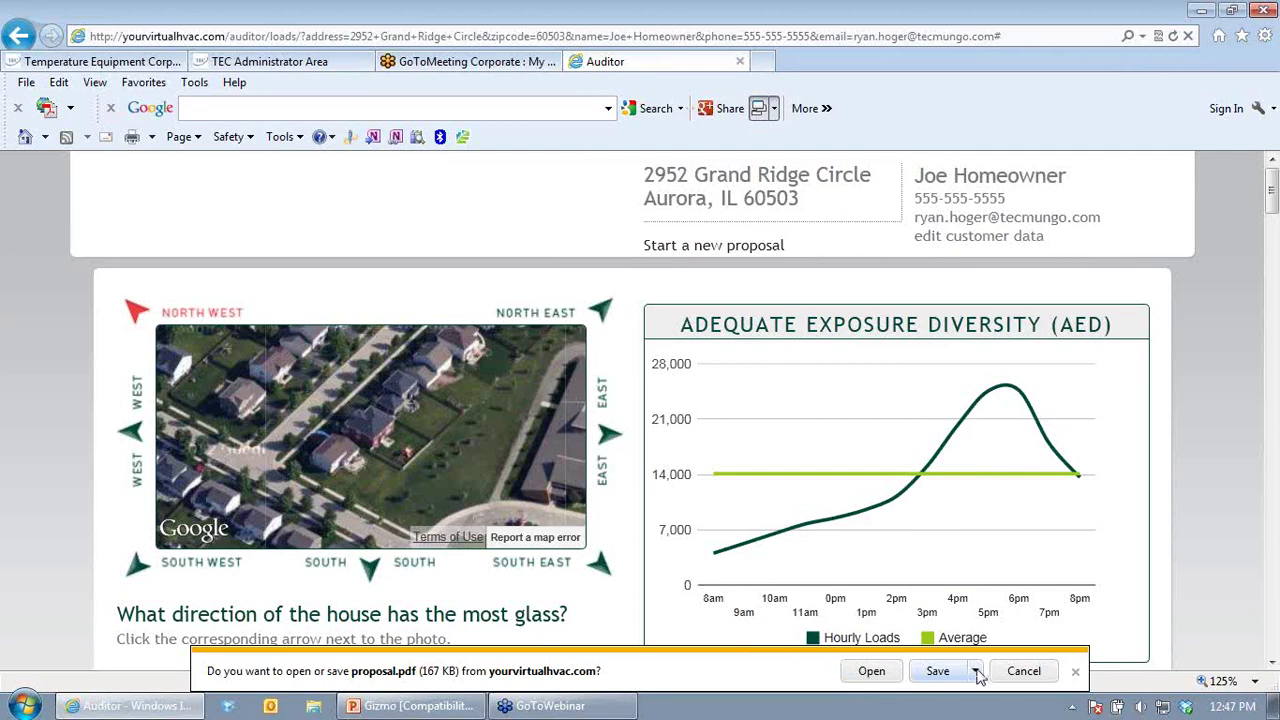
left_click(871, 673)
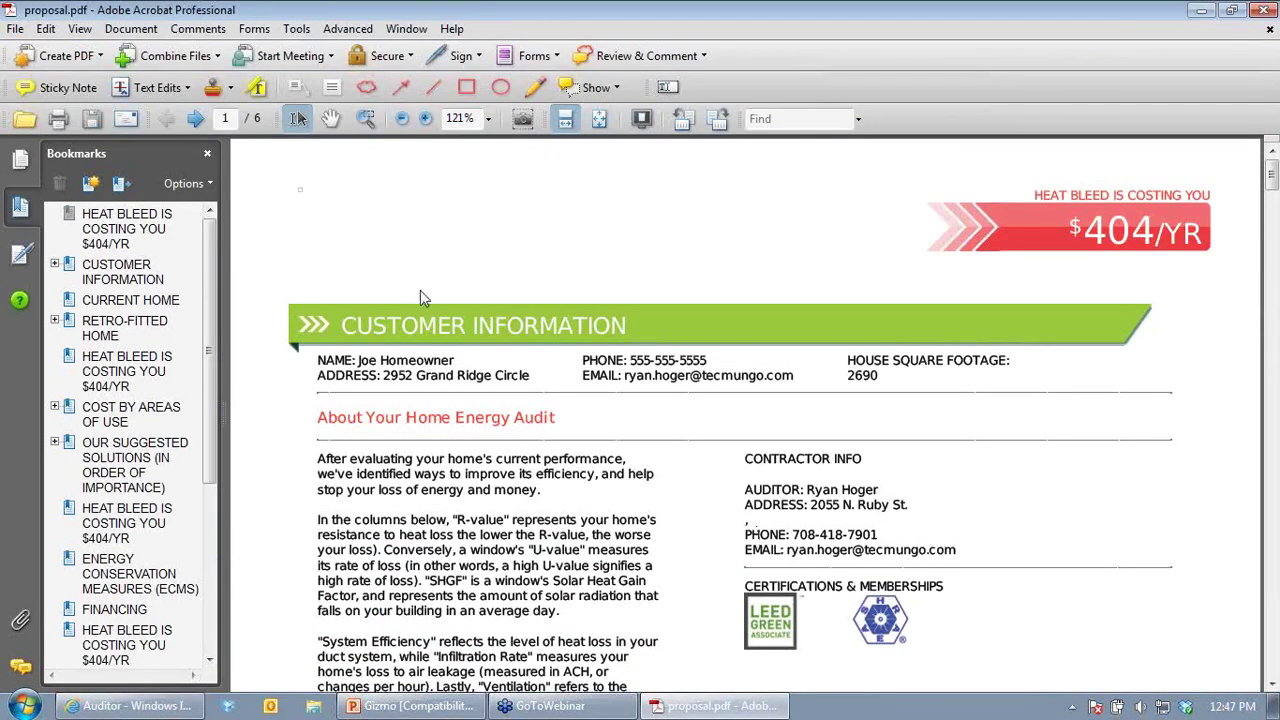
Hide the Bookmarks pane and read page 1 down to page 2's Cost by Areas of Use ($3229.95 vs $2826.37).
left_click(208, 154)
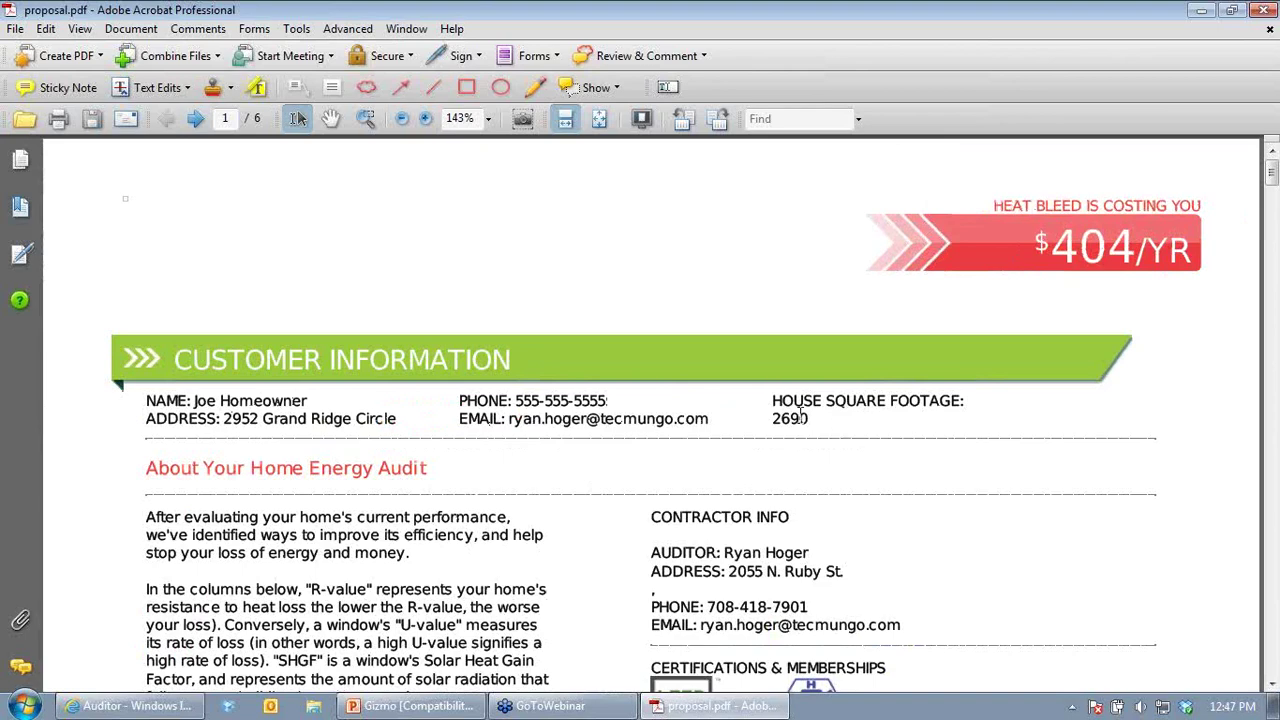
scroll(840, 491, "down", 1)
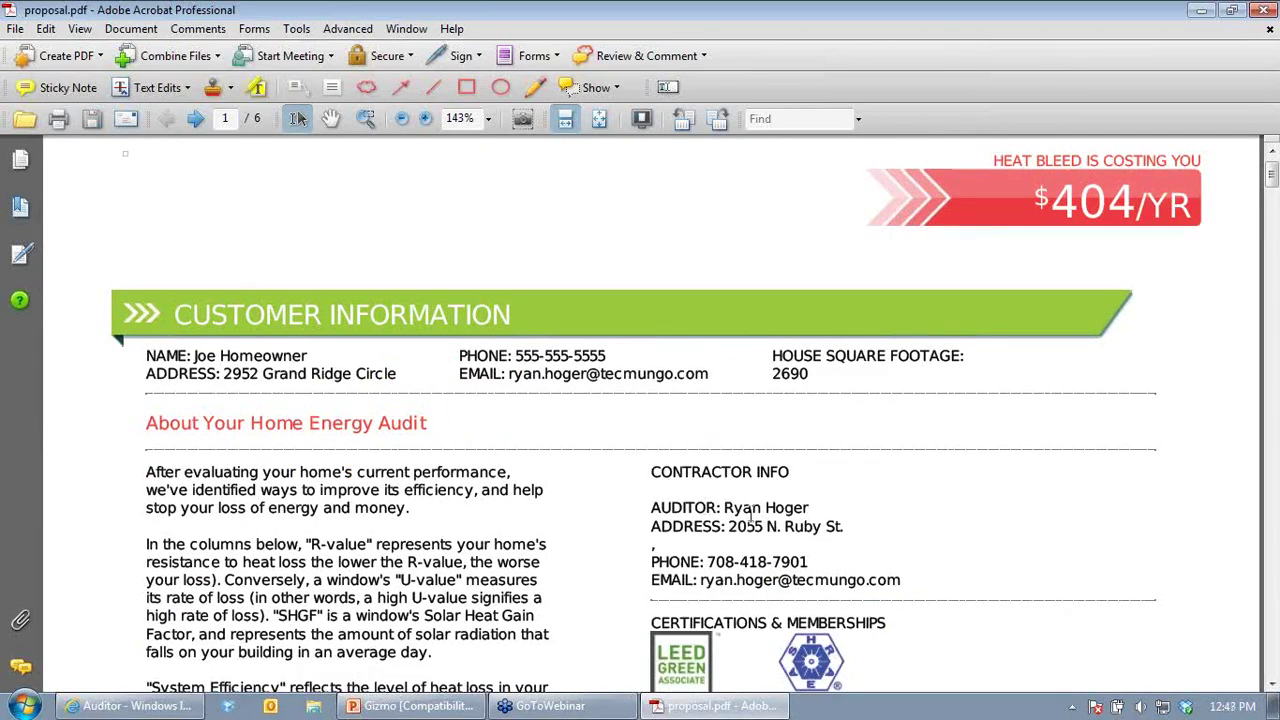
scroll(880, 566, "down", 1)
scroll(905, 600, "down", 1)
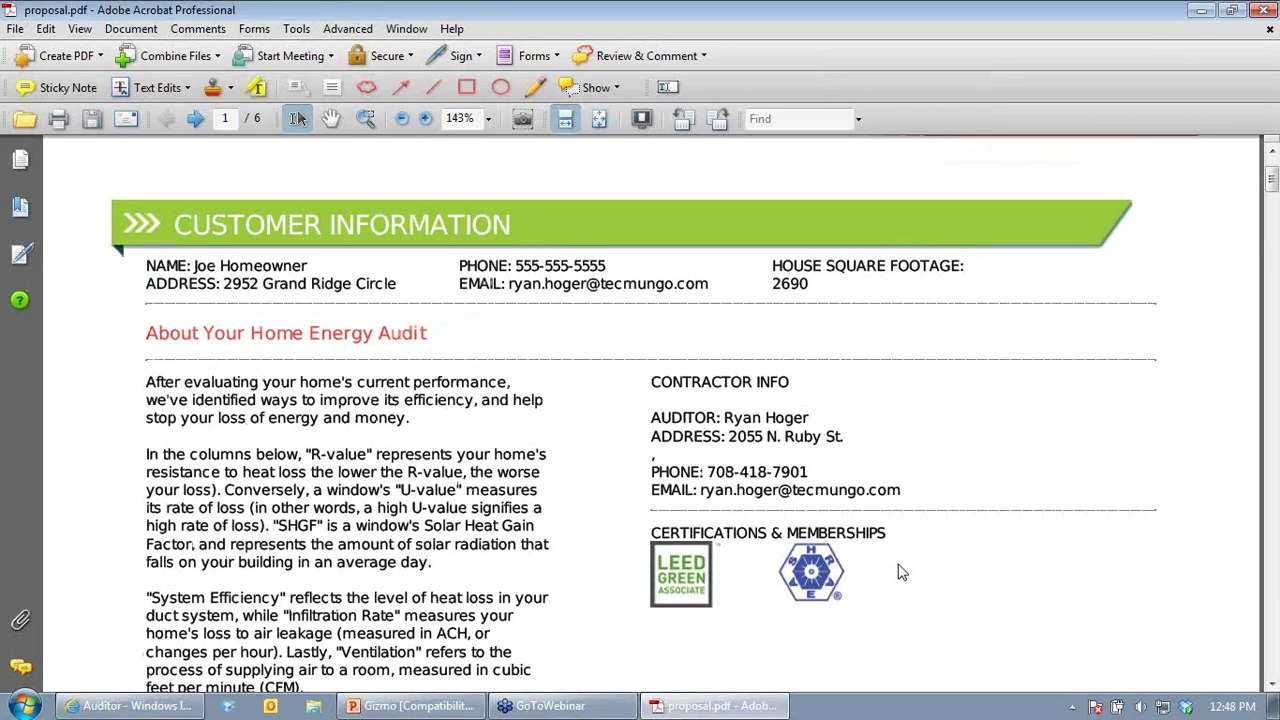
scroll(898, 572, "up", 3)
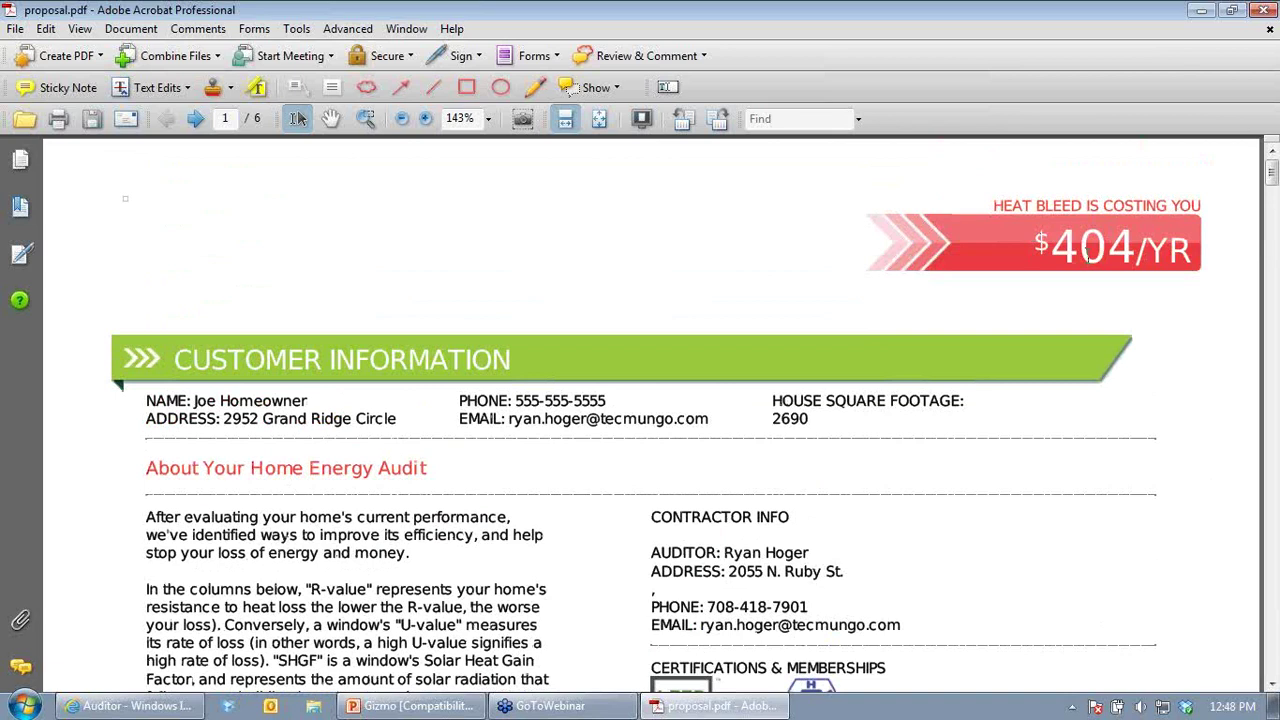
scroll(1072, 495, "down", 3)
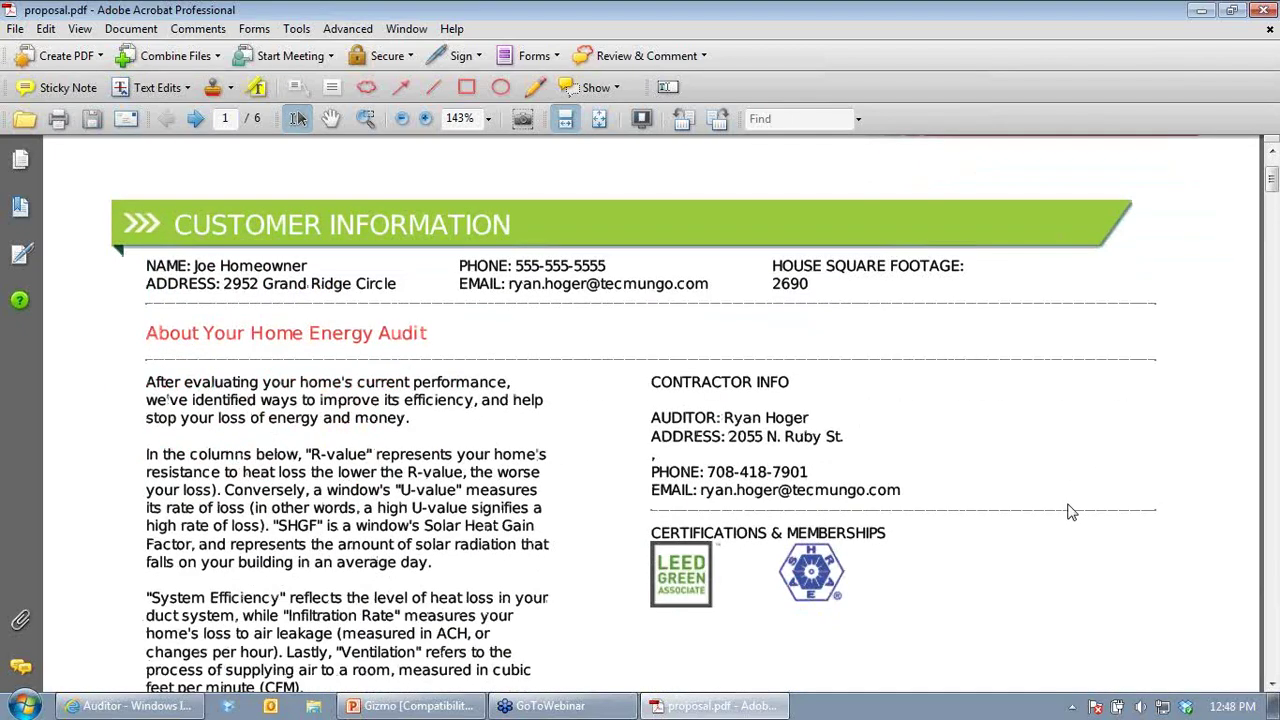
scroll(268, 456, "down", 2)
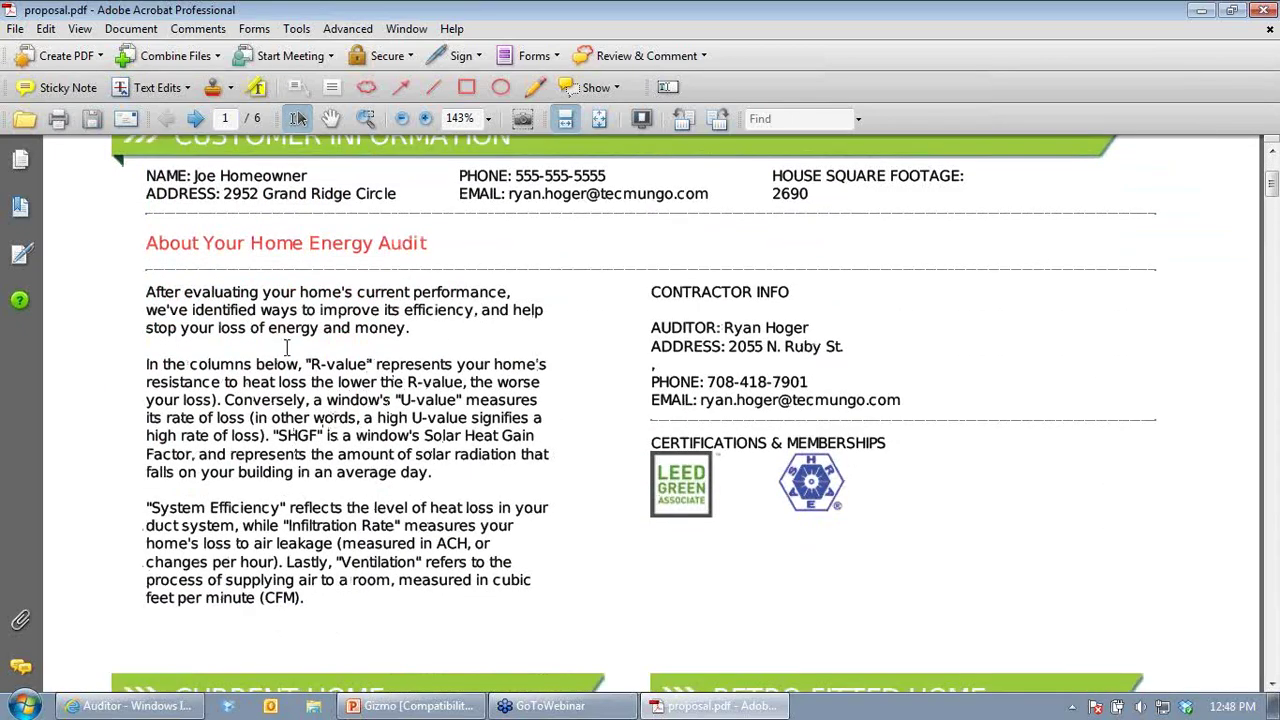
scroll(290, 349, "down", 3)
scroll(287, 349, "down", 6)
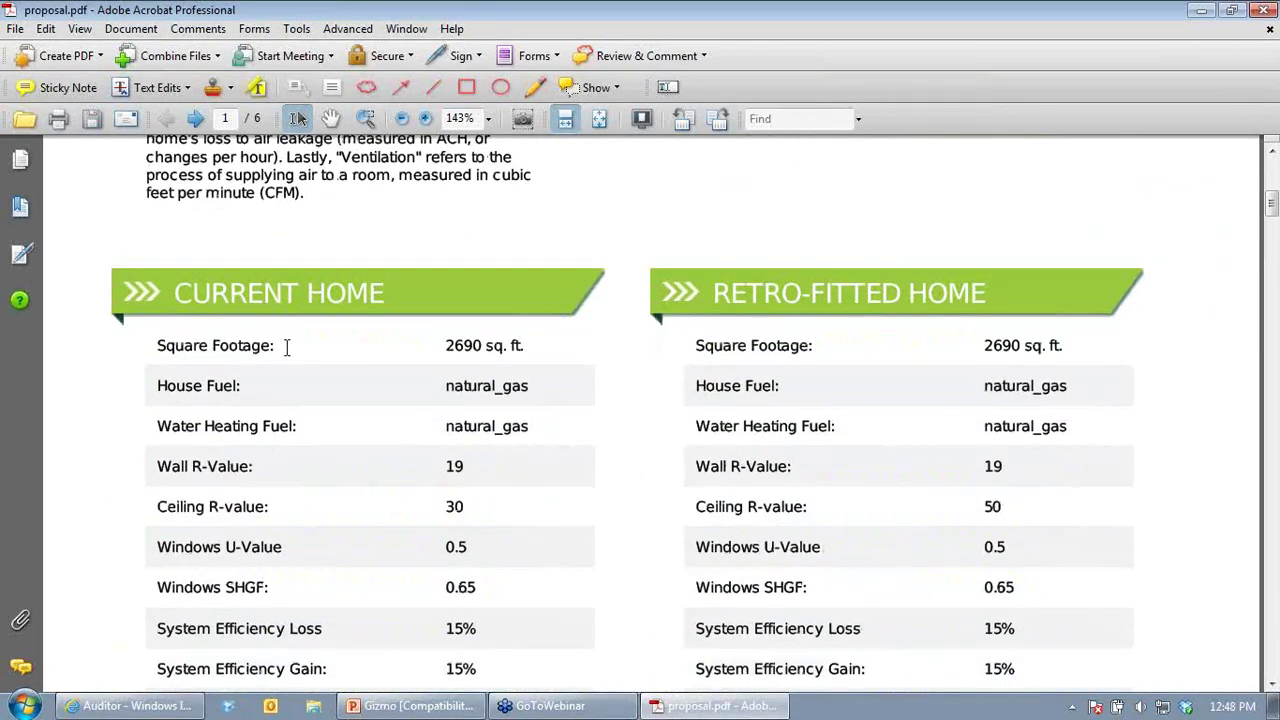
scroll(286, 347, "down", 1)
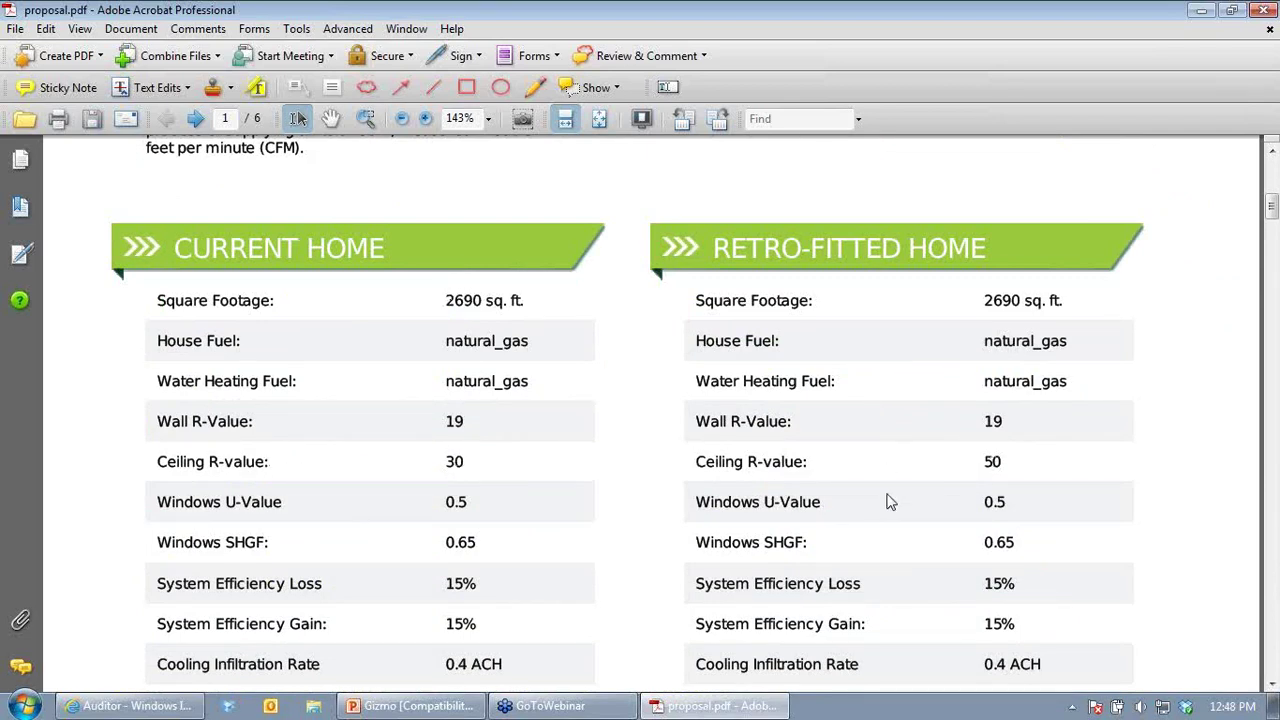
scroll(886, 500, "down", 3)
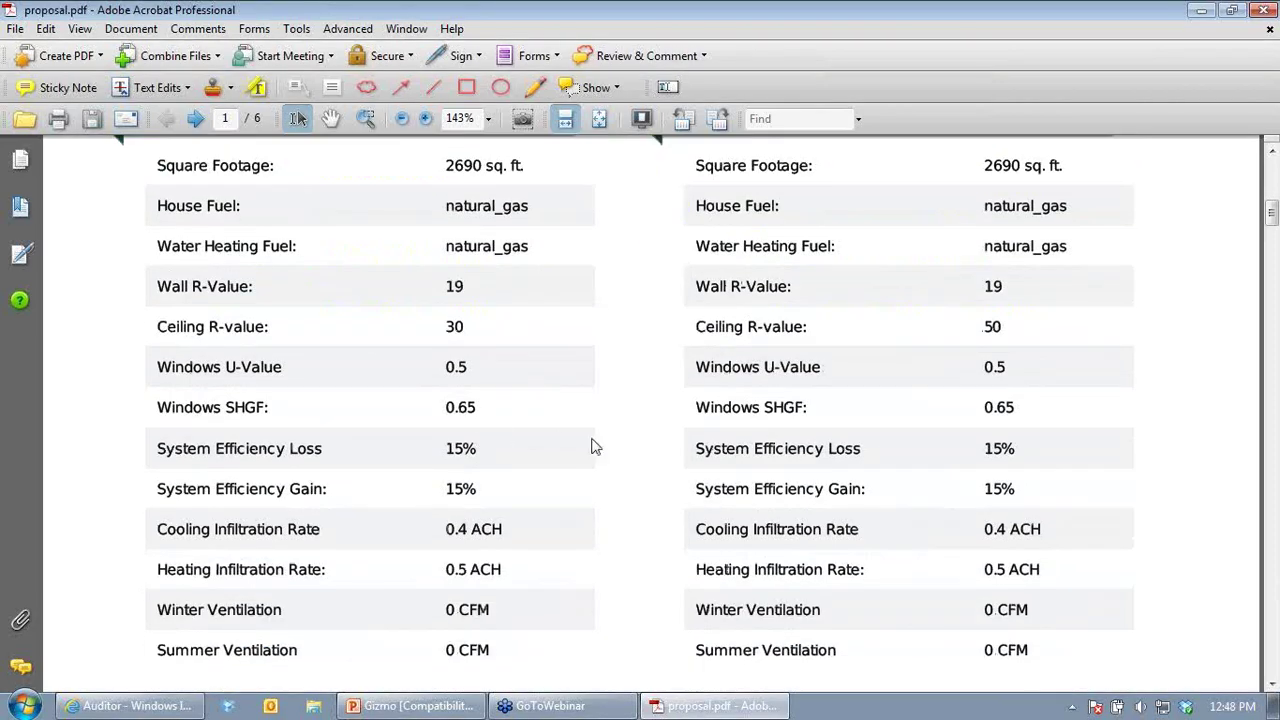
scroll(592, 446, "down", 4)
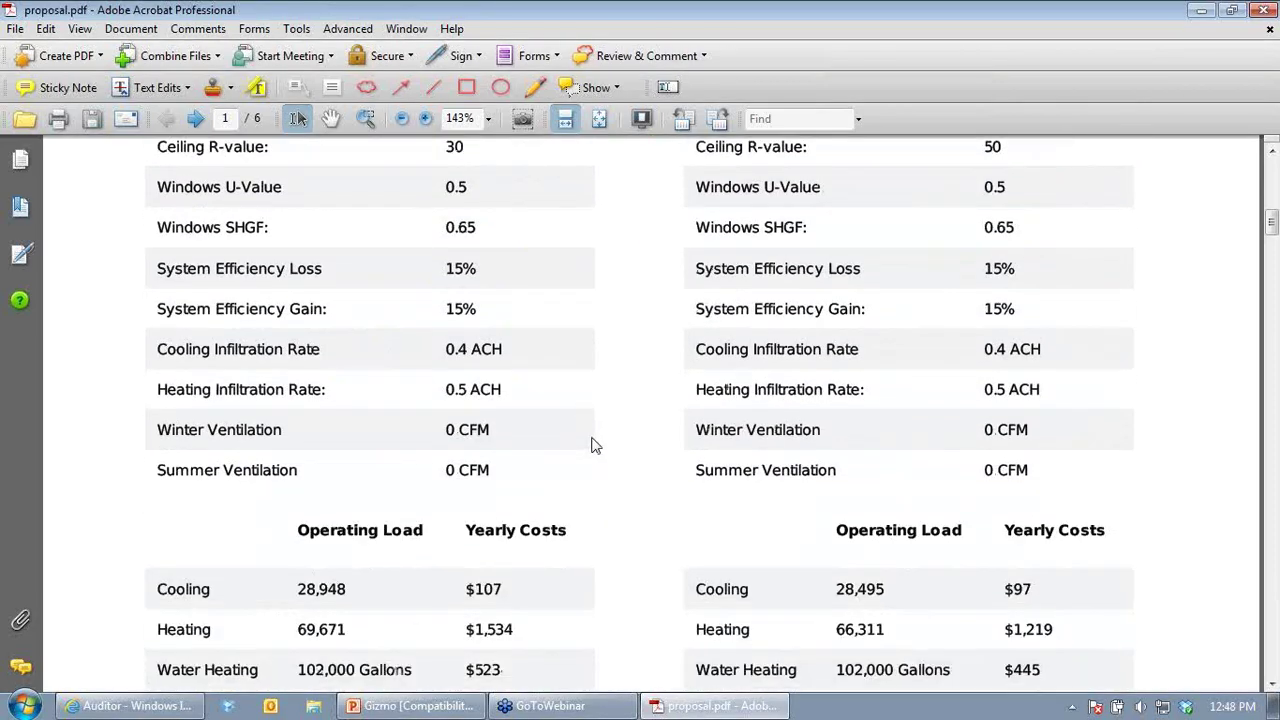
scroll(592, 446, "down", 2)
scroll(592, 444, "down", 3)
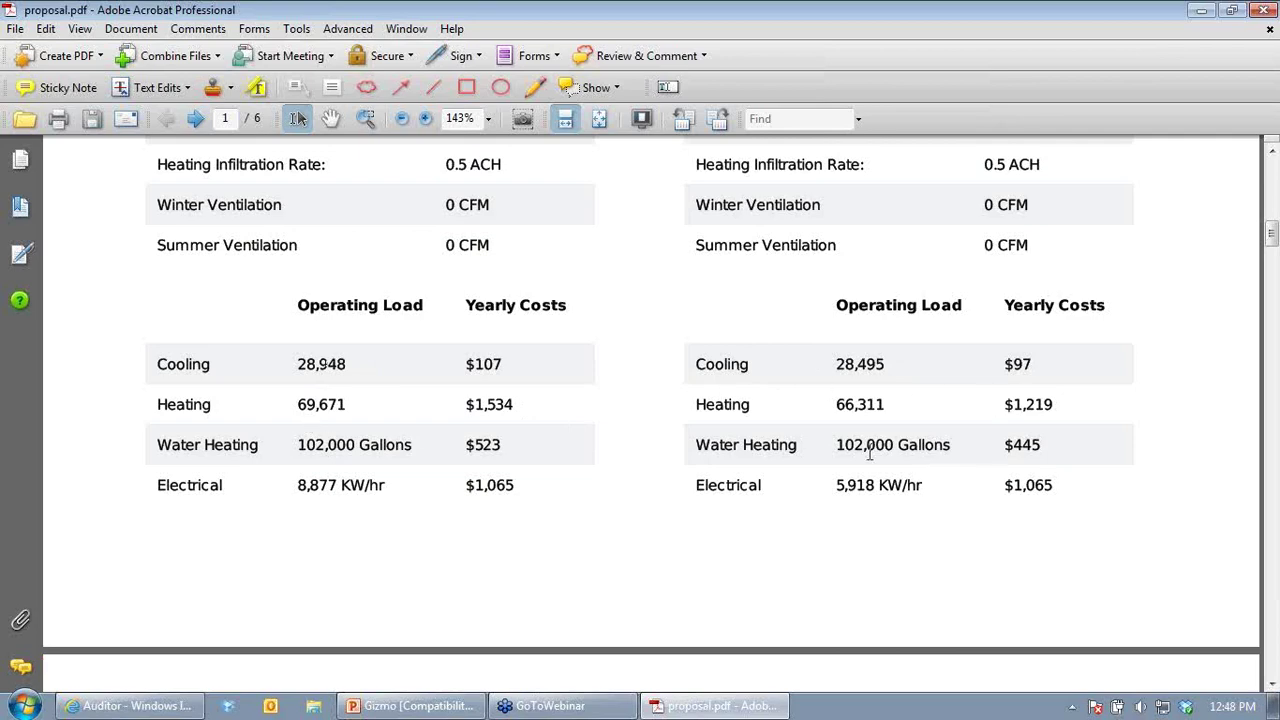
scroll(869, 455, "down", 10)
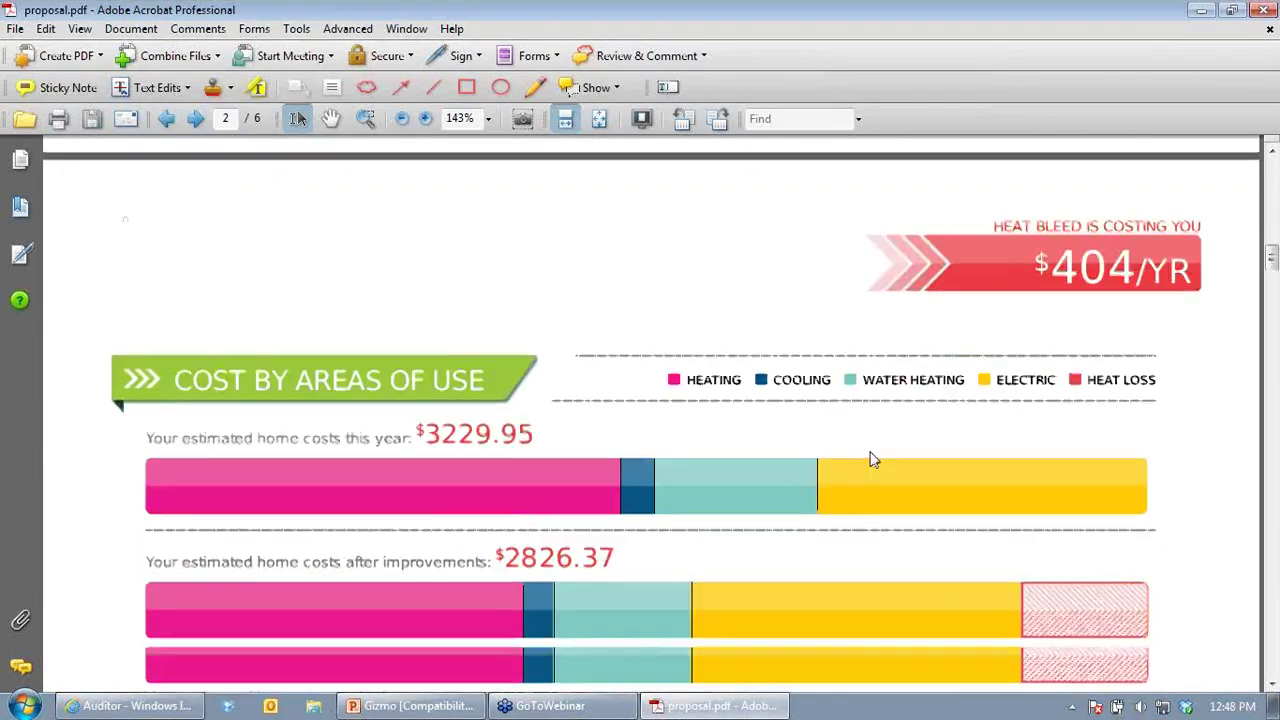
Read page 2's suggested solutions from Lighting at $0/yr to Solution 8, Appliances & Electronics.
scroll(870, 459, "down", 2)
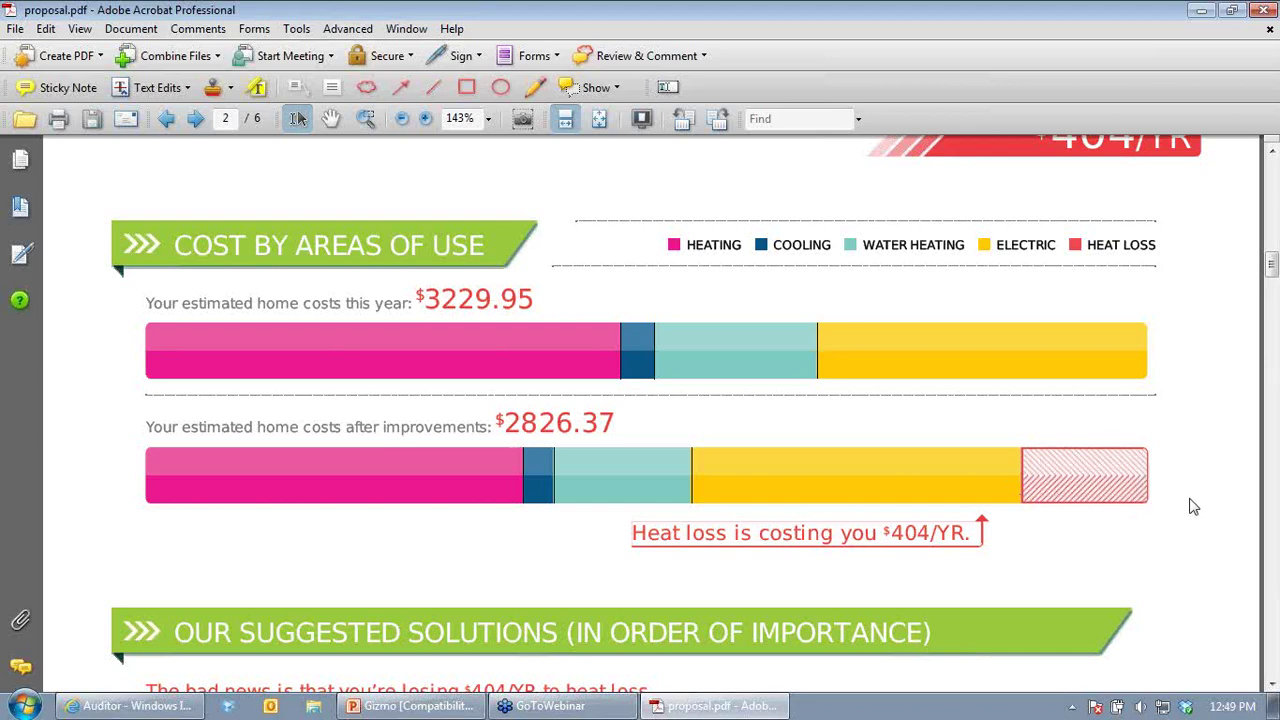
scroll(1200, 536, "down", 3)
scroll(1203, 540, "down", 1)
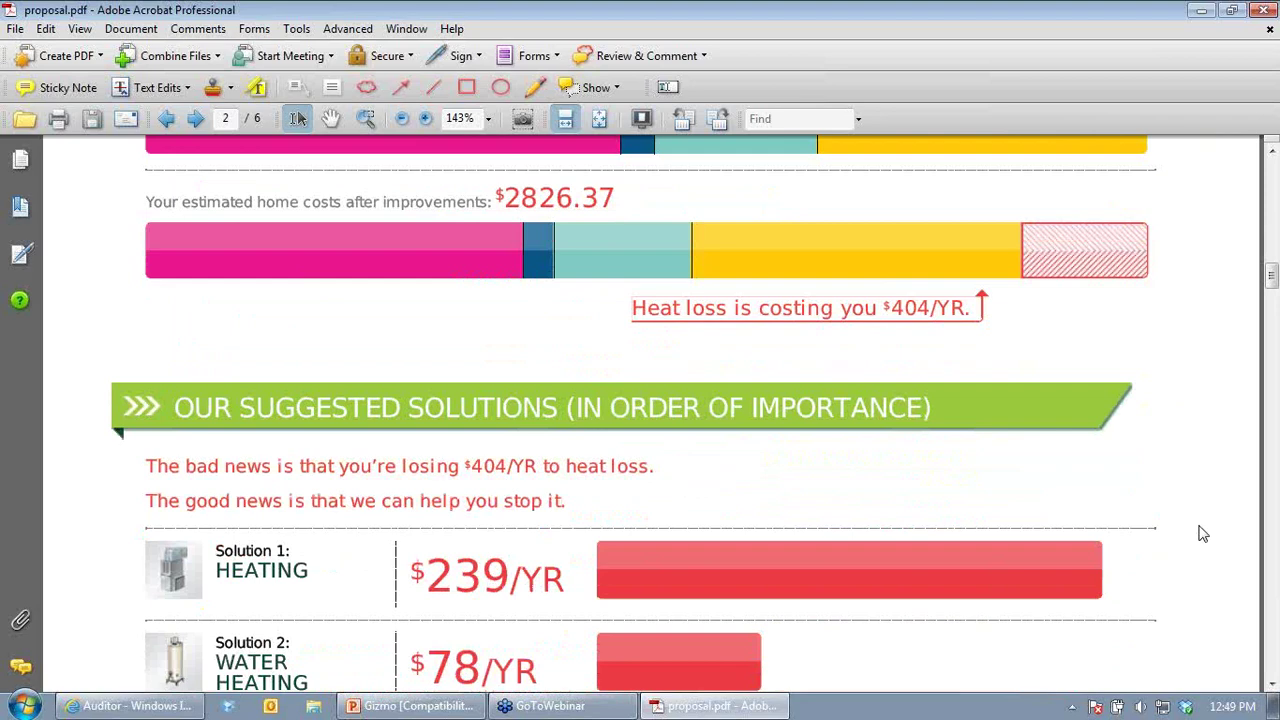
scroll(1203, 534, "down", 3)
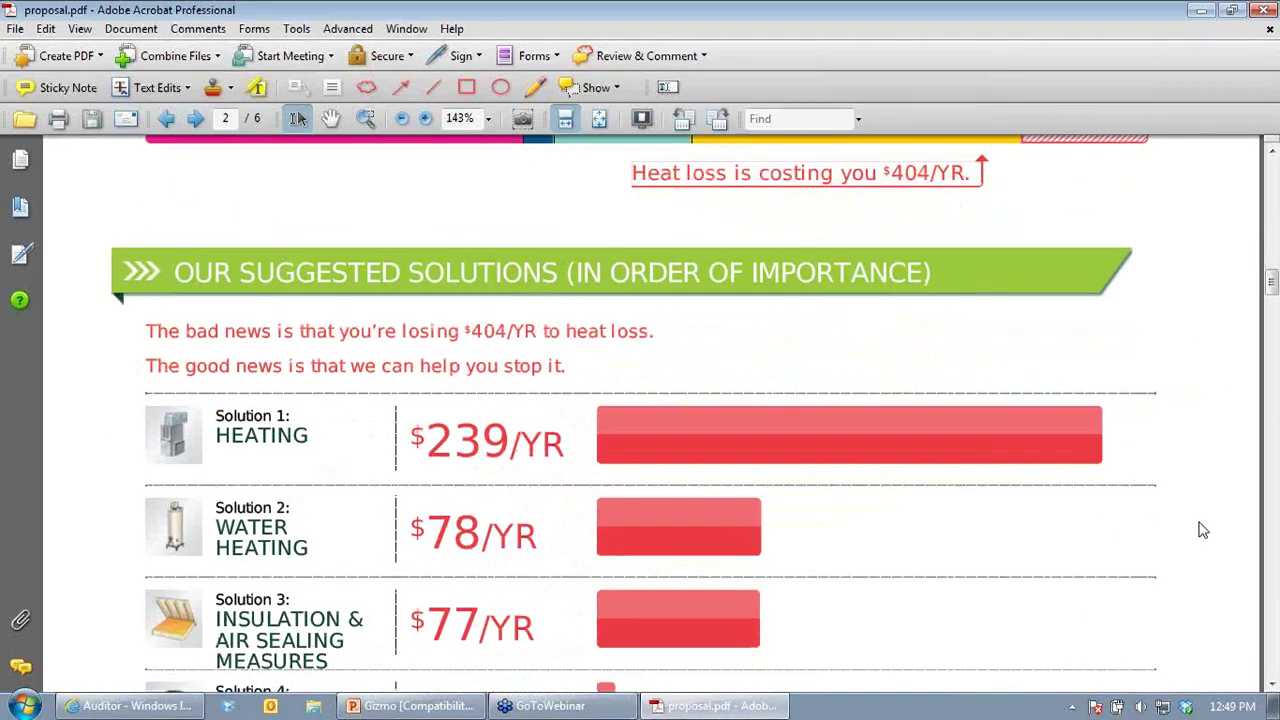
scroll(1203, 530, "down", 2)
scroll(1203, 529, "down", 1)
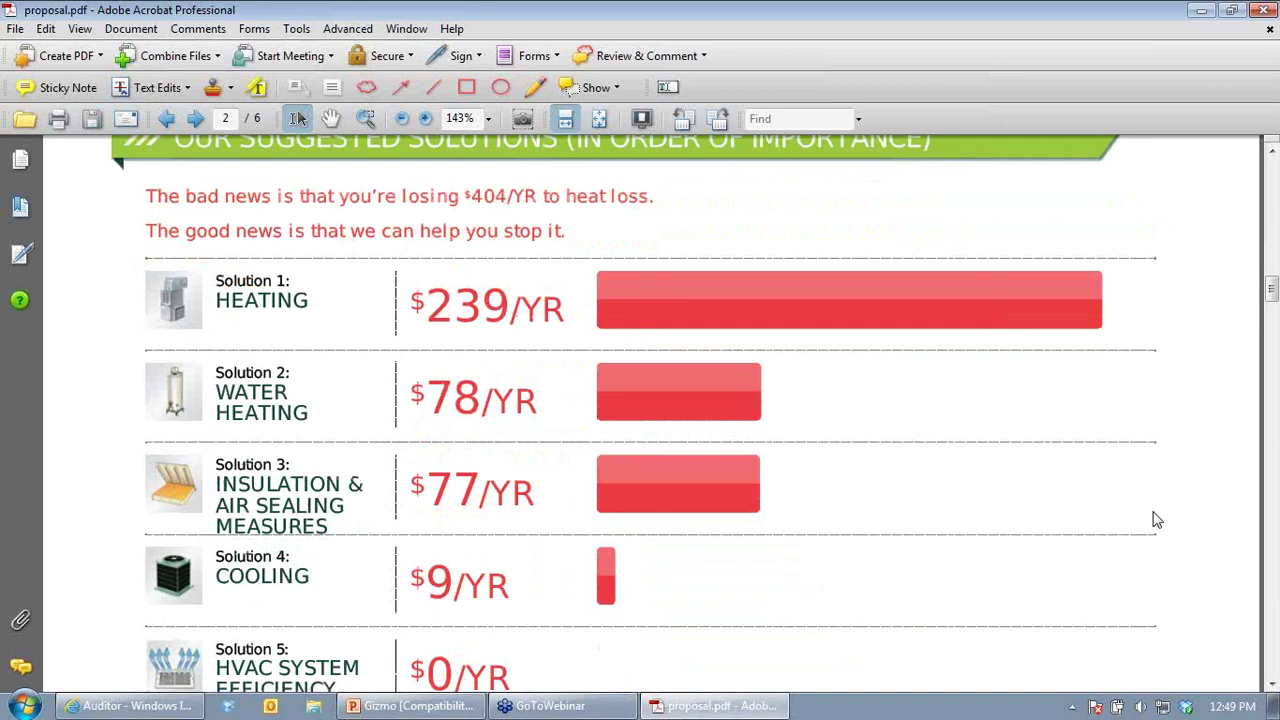
scroll(511, 474, "down", 1)
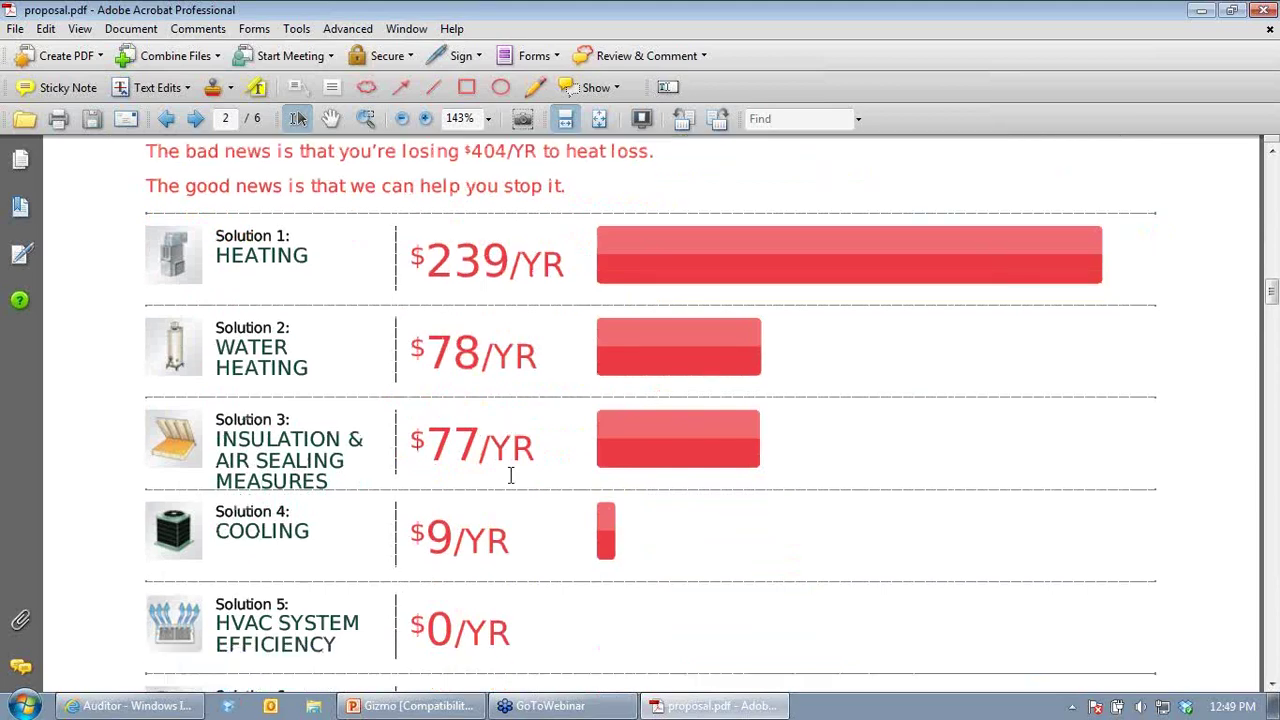
scroll(355, 622, "down", 2)
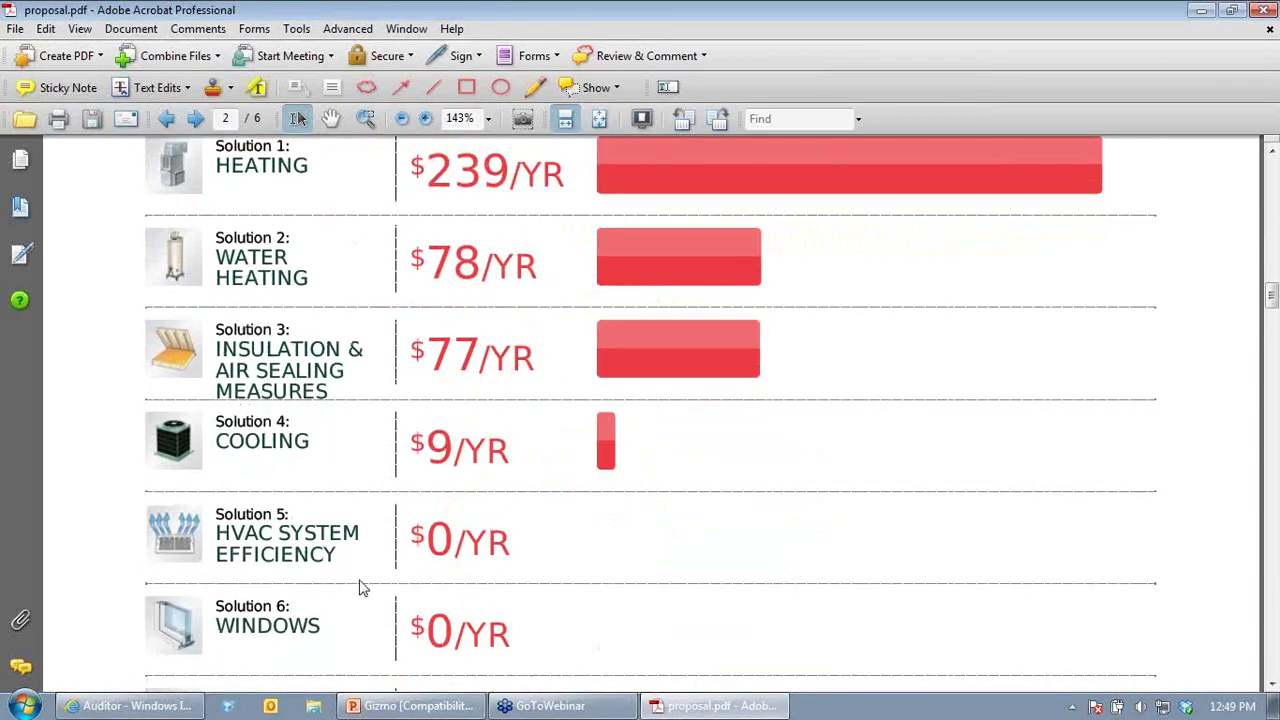
scroll(357, 588, "down", 3)
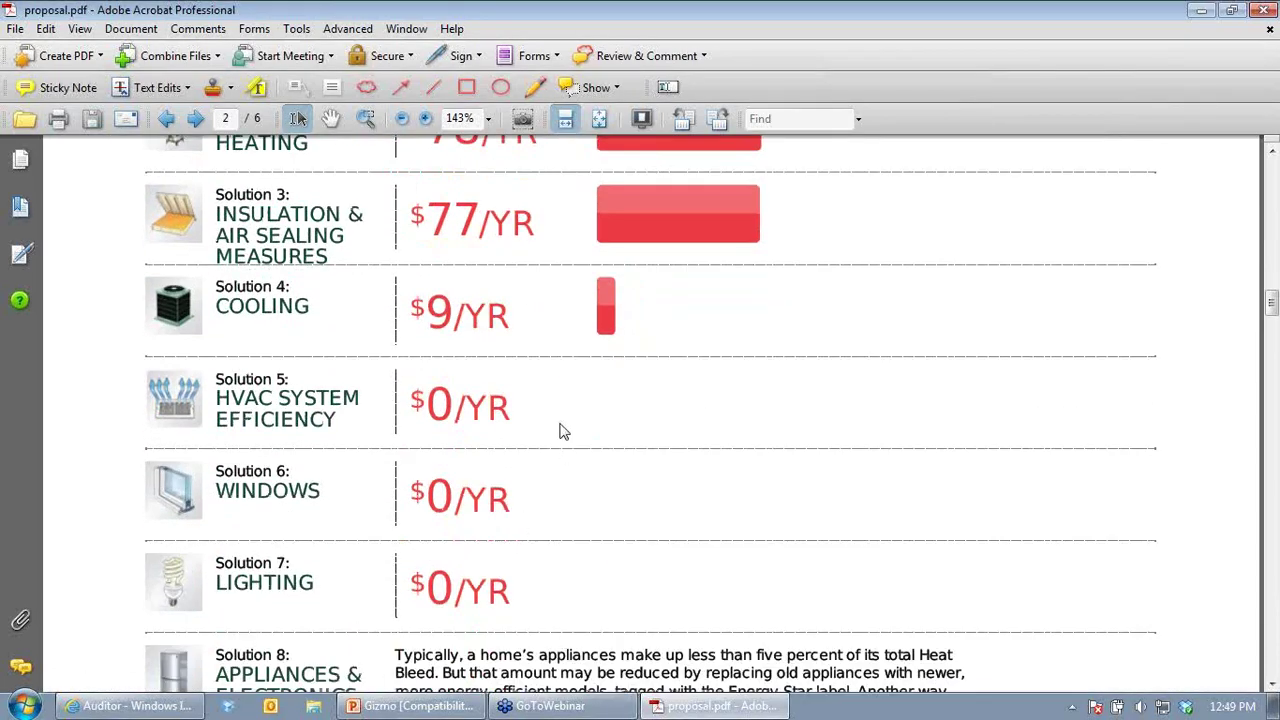
scroll(558, 608, "up", 4)
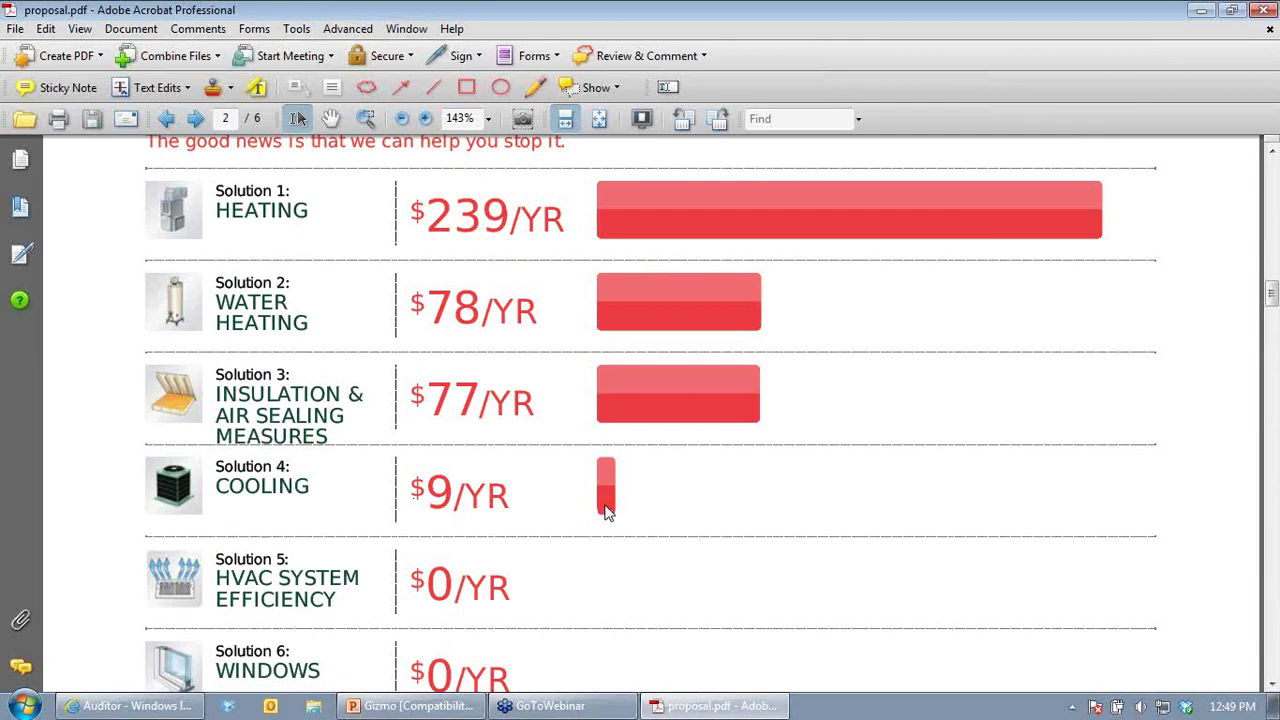
scroll(605, 510, "down", 10)
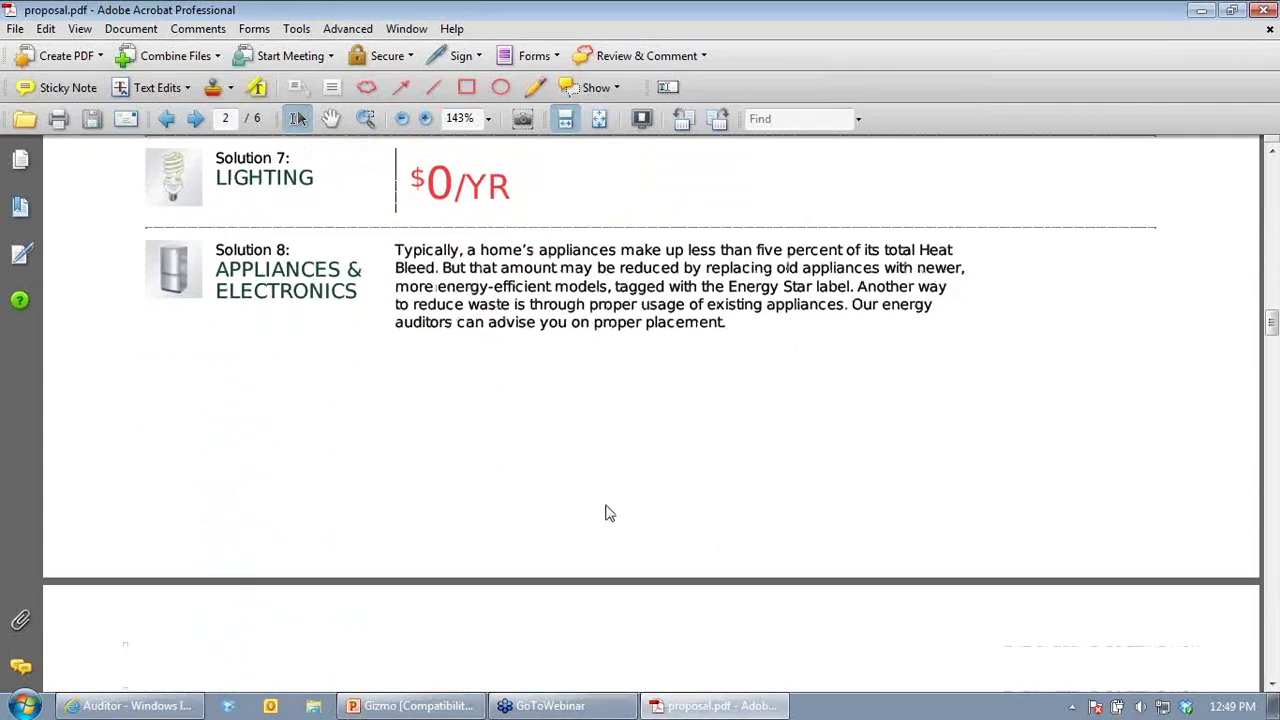
scroll(605, 513, "down", 10)
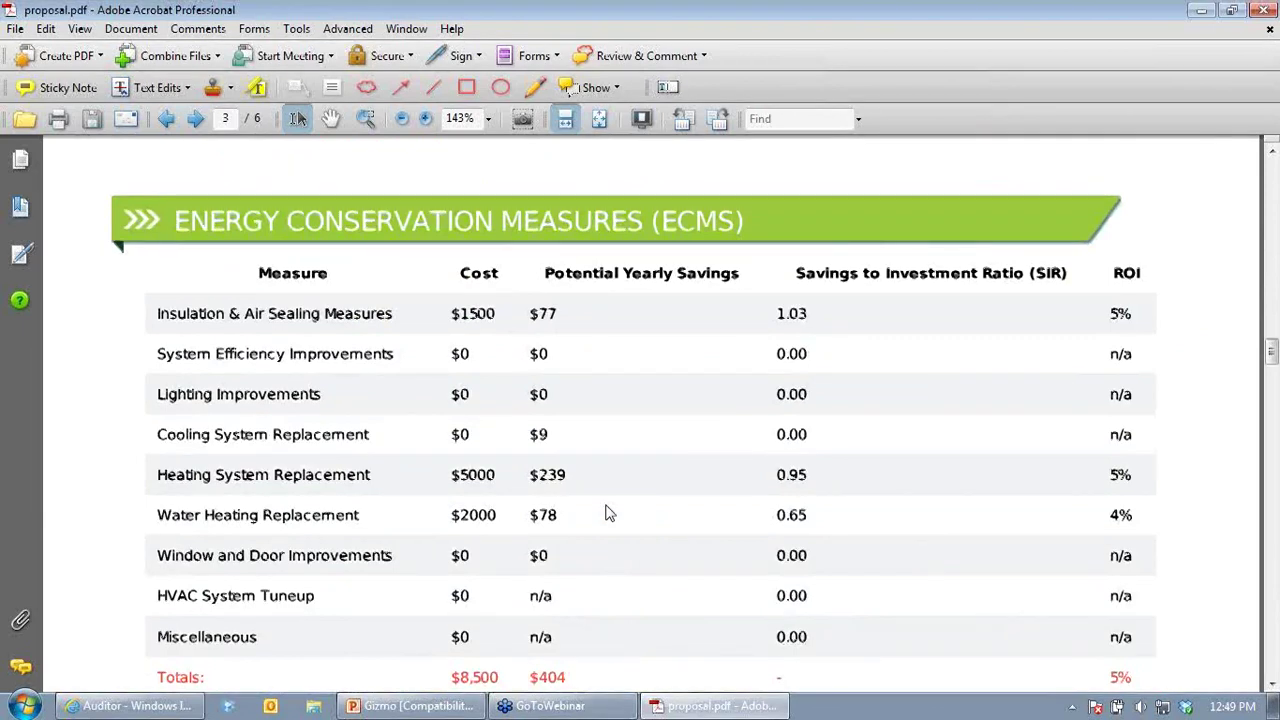
Move past page 3's Financing figures and signature box to page 4's Current vs Retro-Fitted Home comparison.
scroll(605, 513, "down", 9)
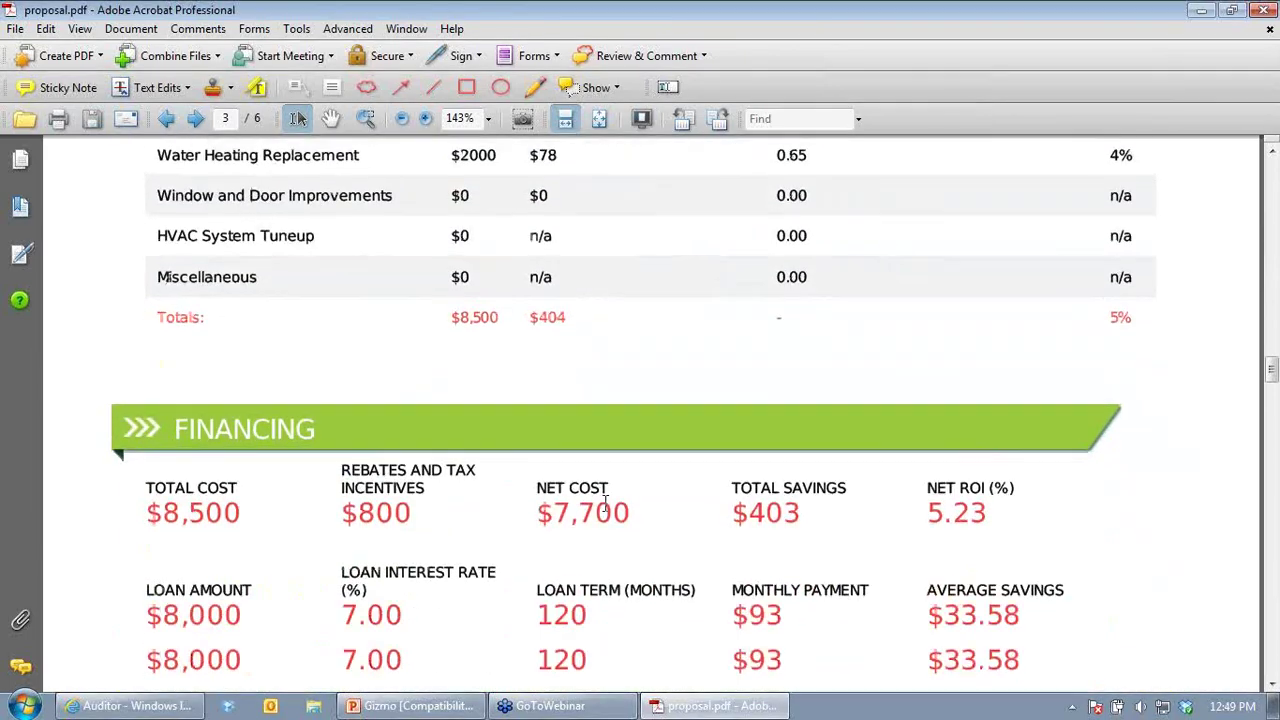
scroll(605, 505, "down", 4)
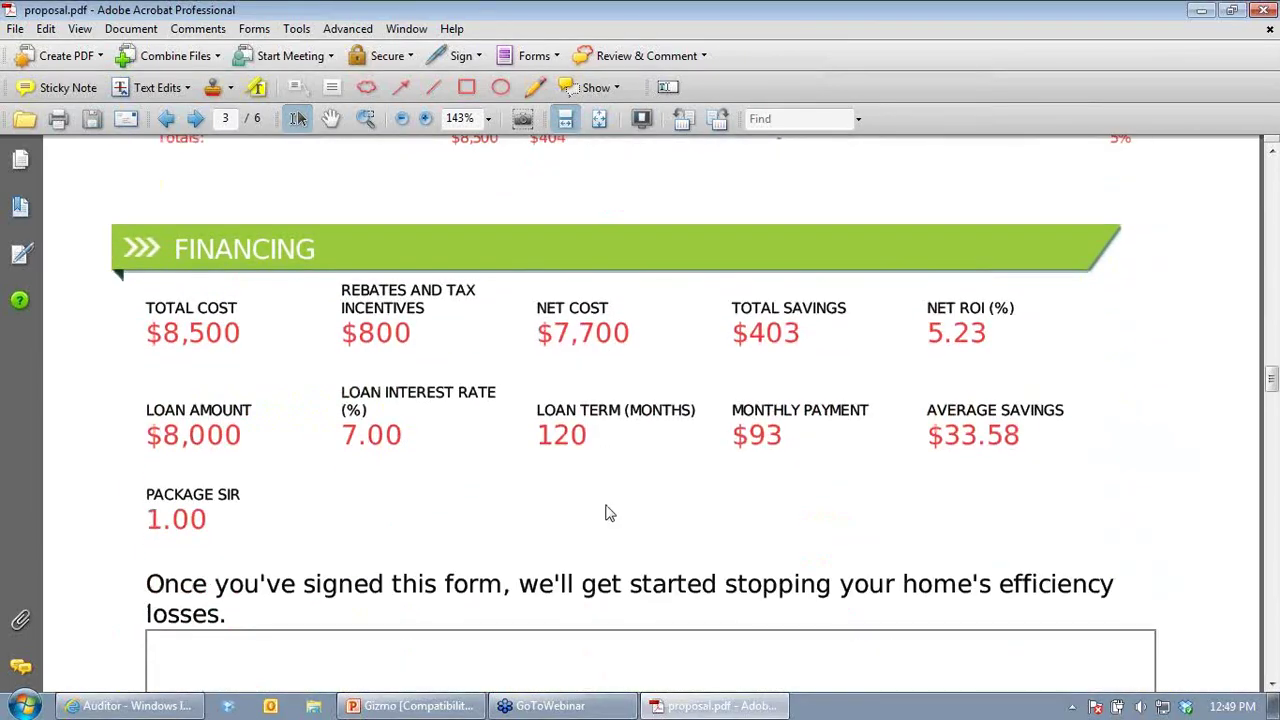
scroll(609, 513, "down", 1)
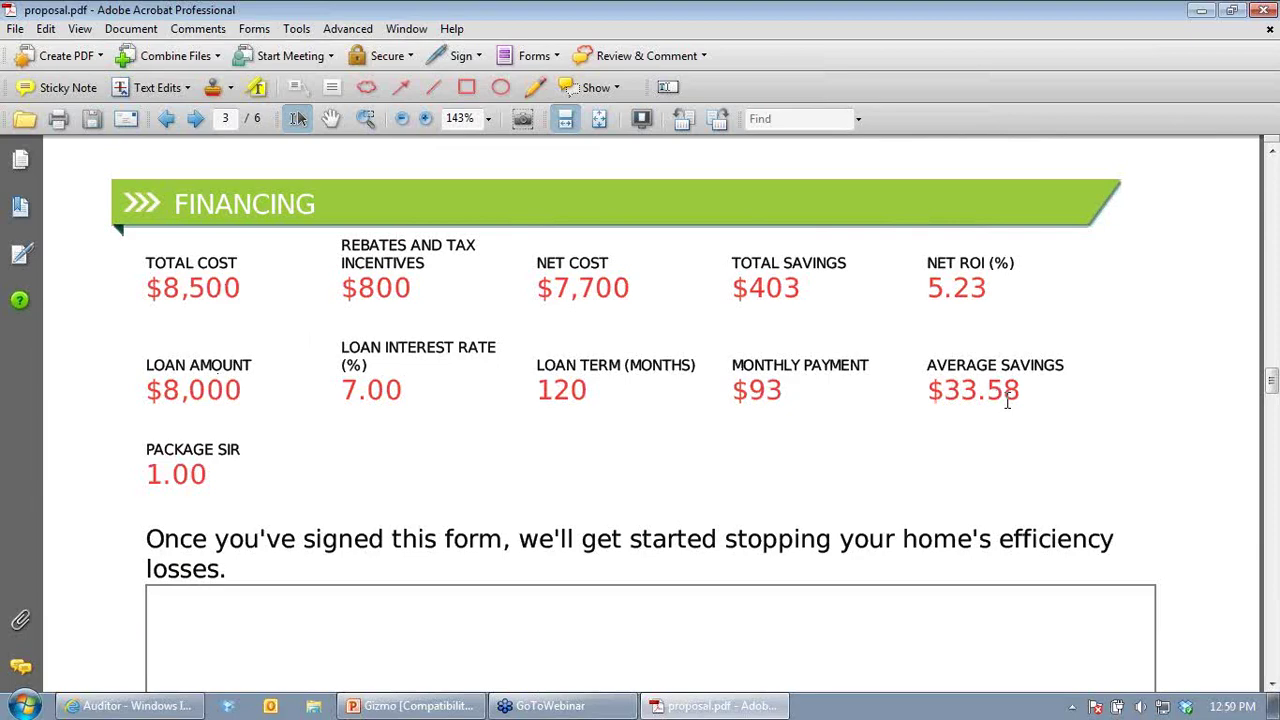
scroll(1010, 400, "down", 10)
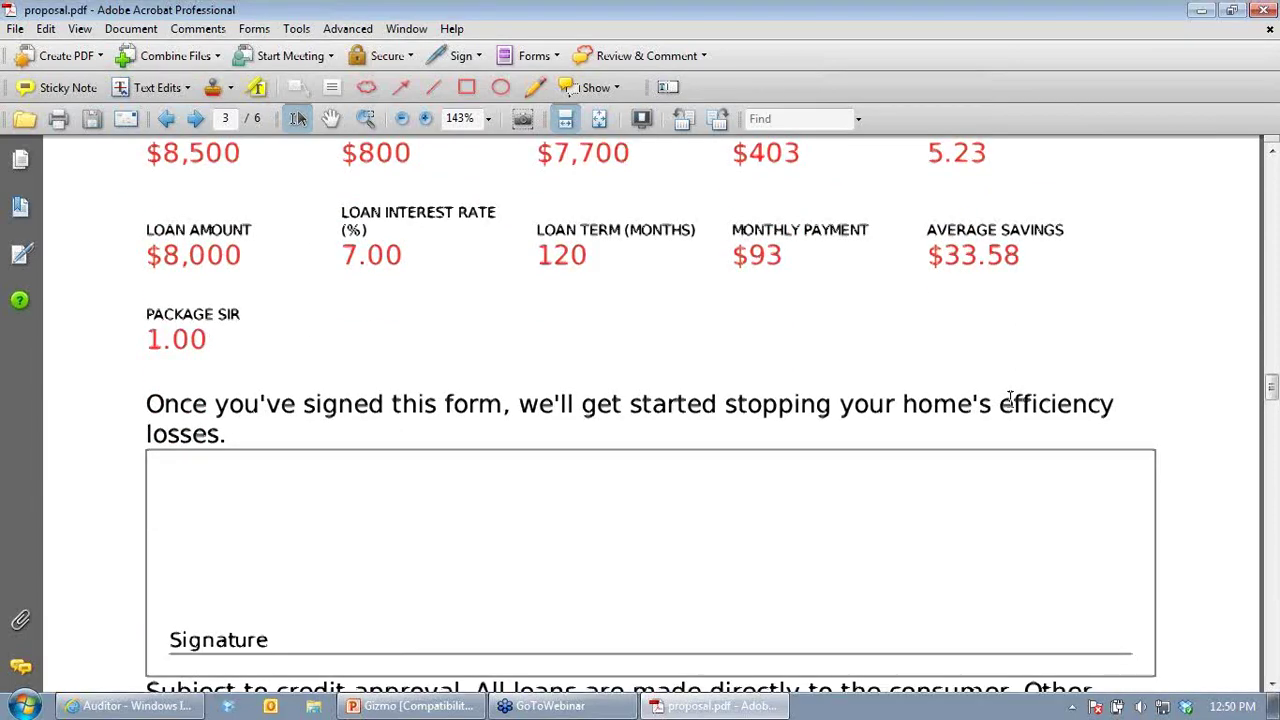
scroll(1010, 408, "down", 10)
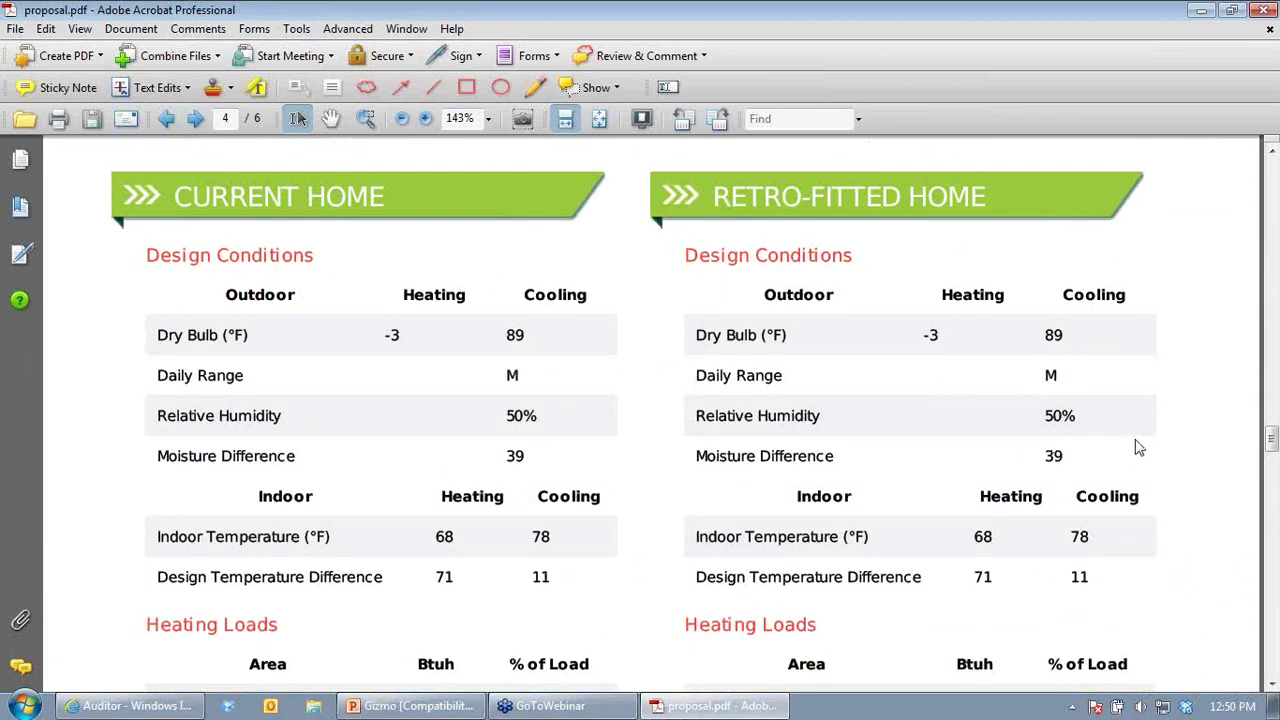
Read through the equipment selection figures for the current and retro-fitted home.
scroll(1139, 447, "down", 2)
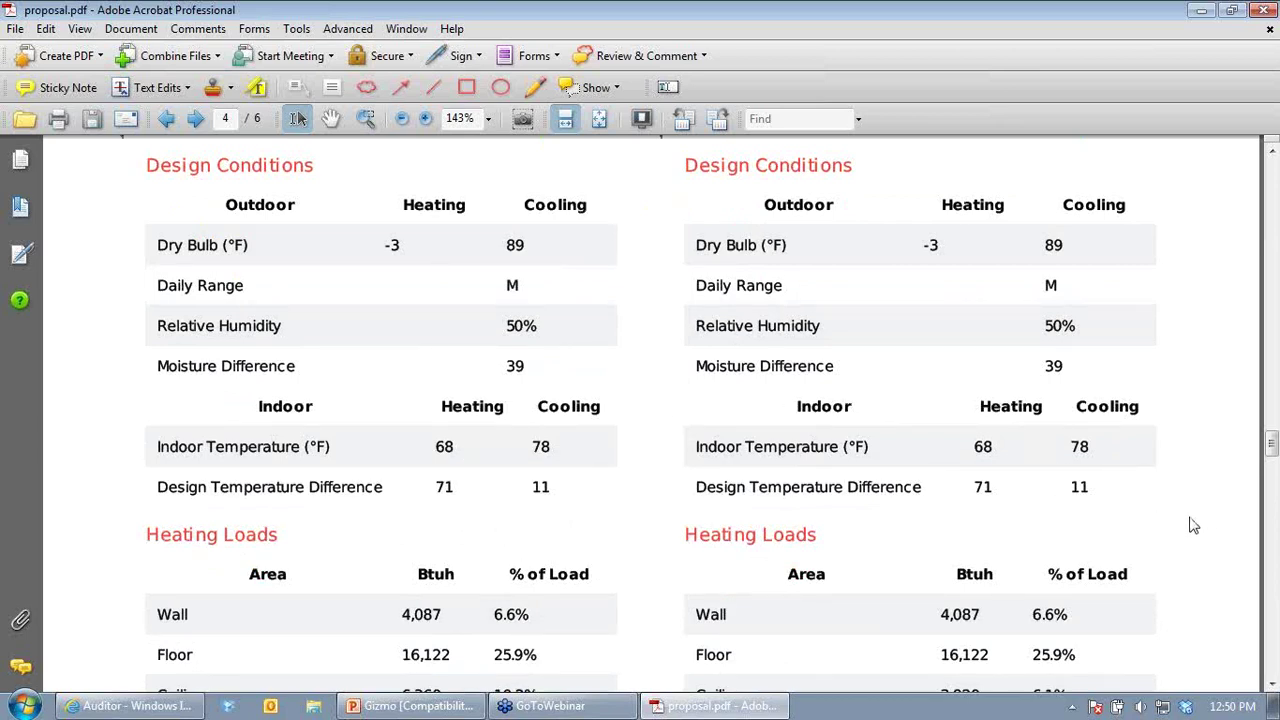
scroll(1208, 521, "down", 4)
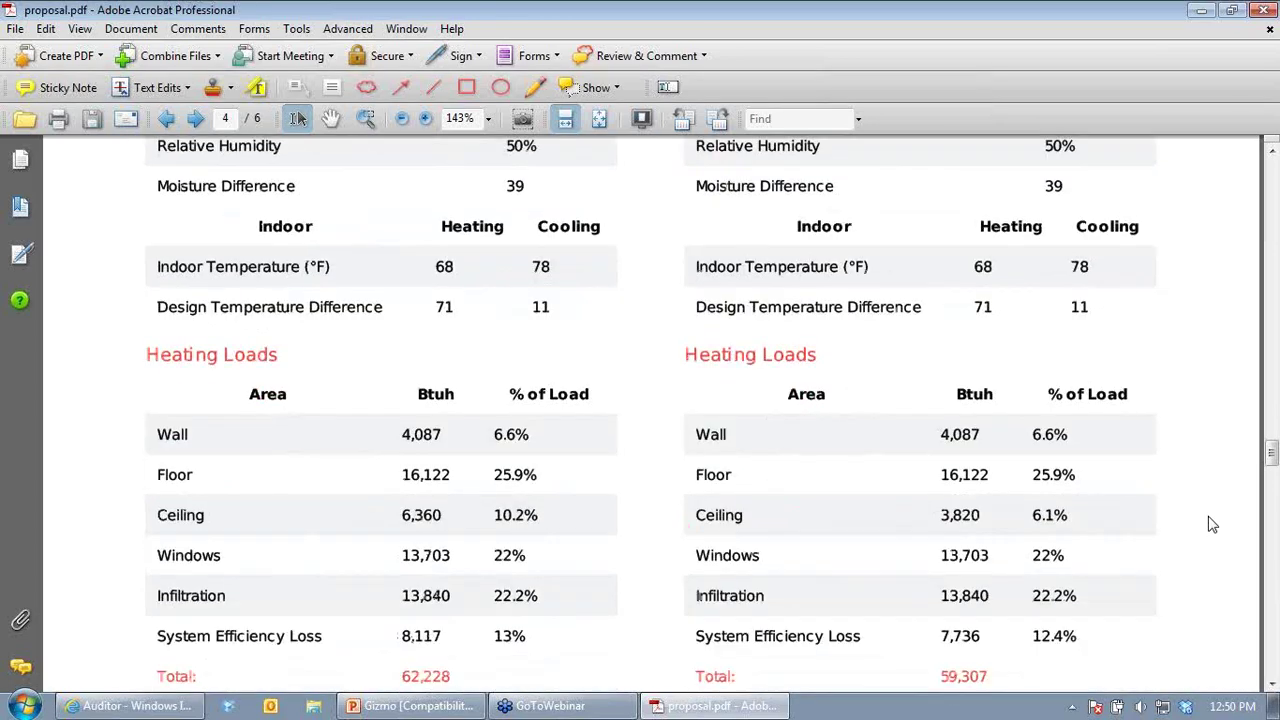
scroll(1210, 522, "down", 3)
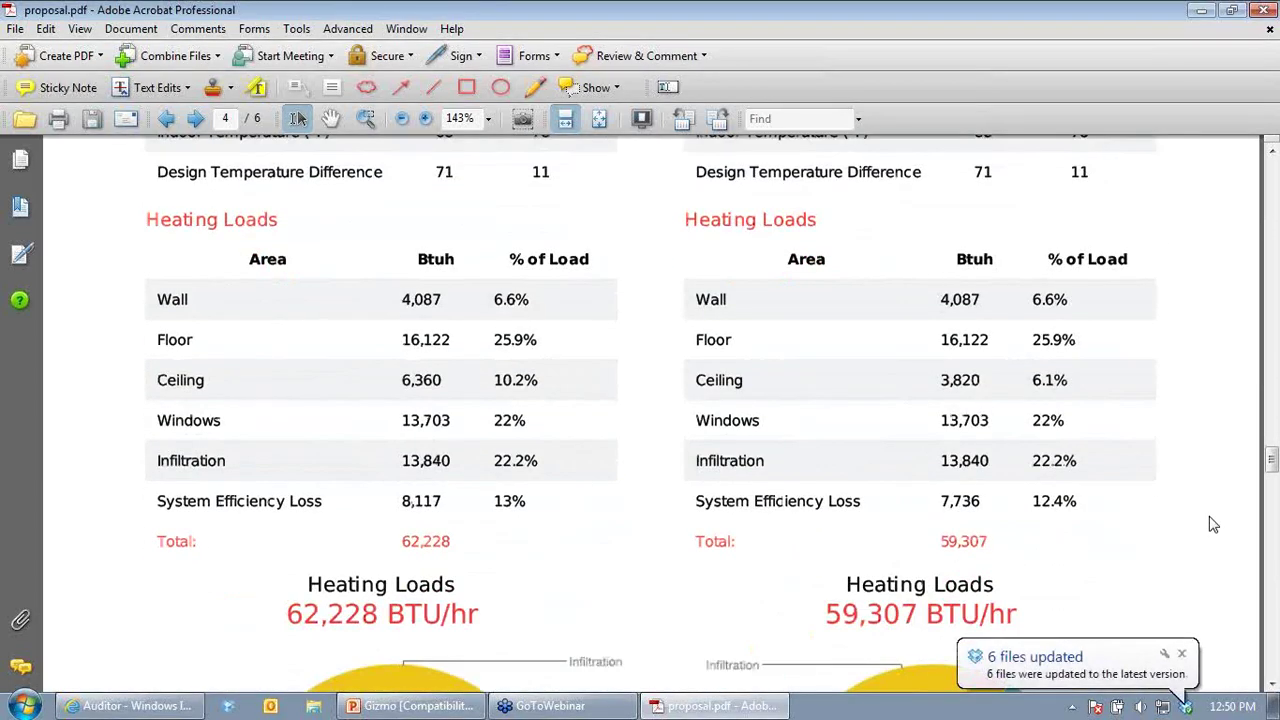
scroll(1213, 523, "down", 7)
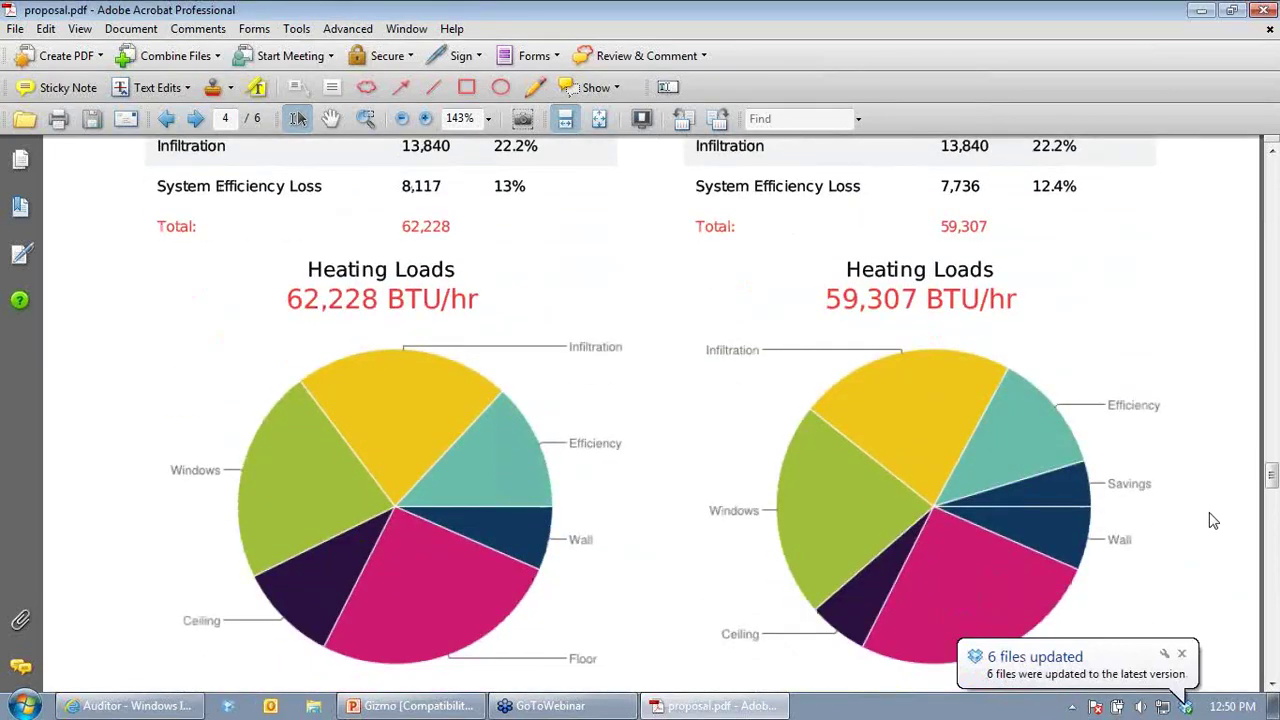
scroll(1213, 521, "down", 11)
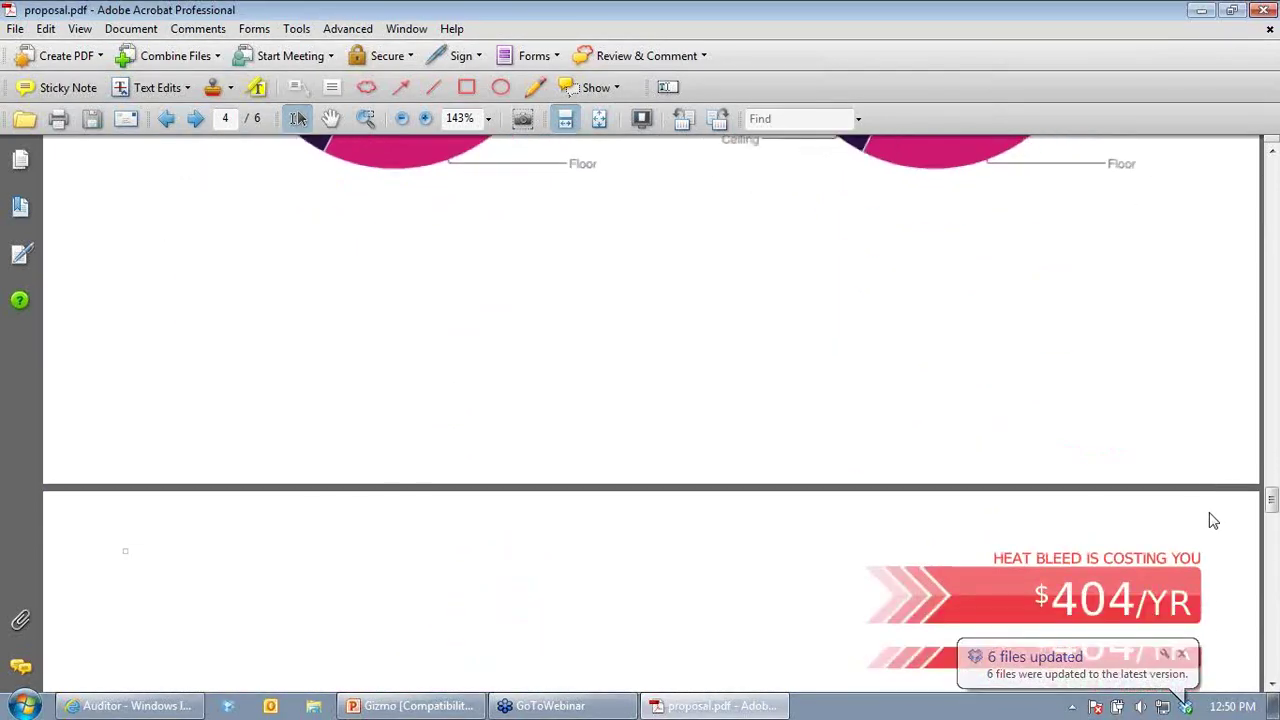
scroll(1213, 521, "down", 12)
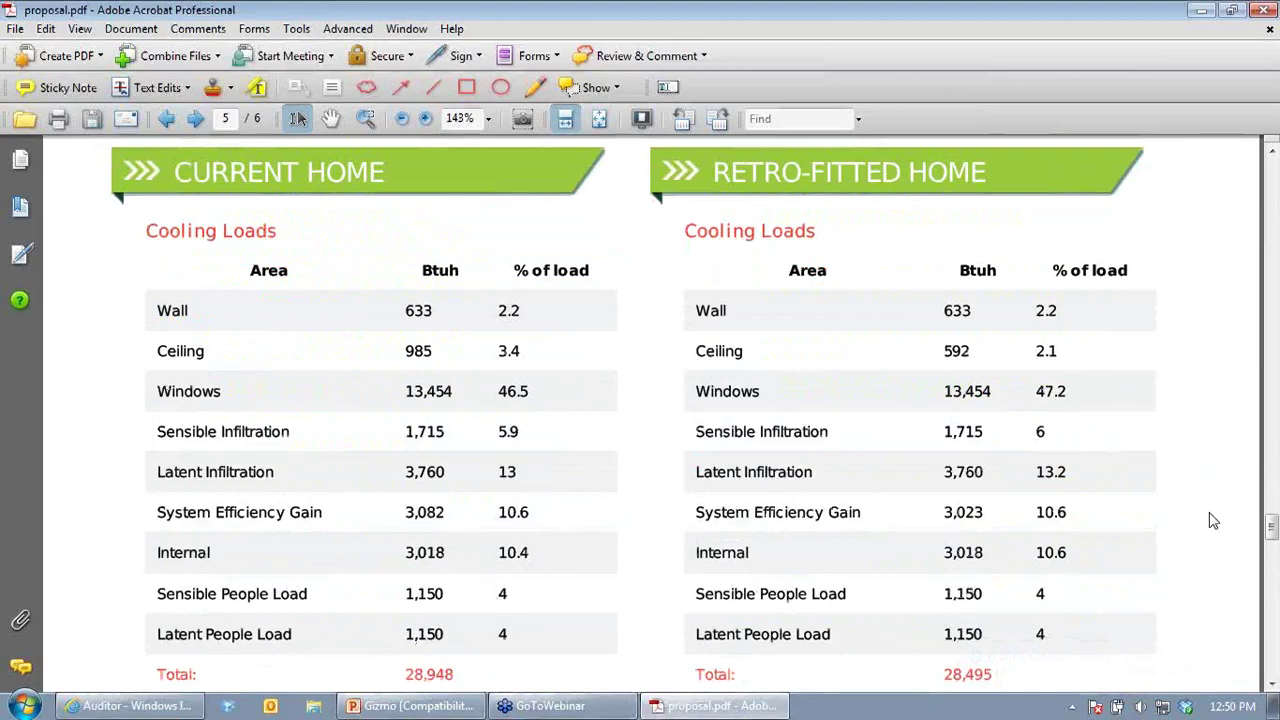
scroll(1213, 521, "down", 6)
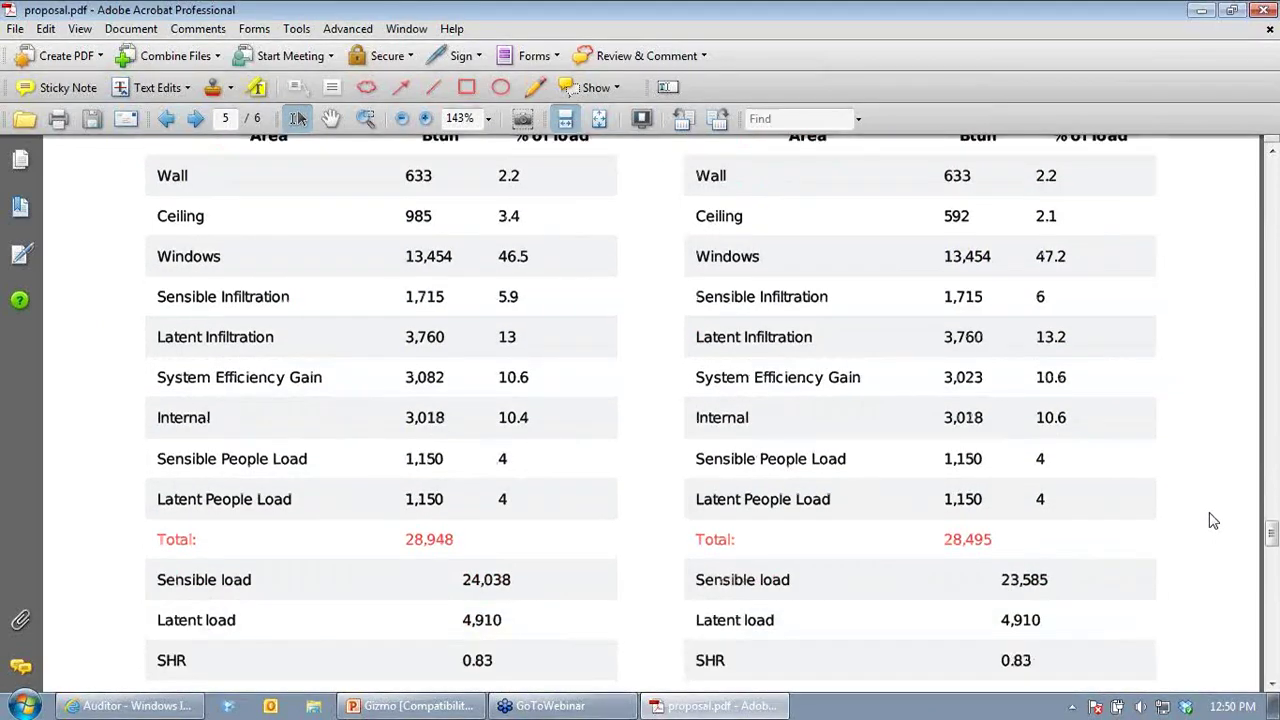
scroll(1213, 521, "down", 3)
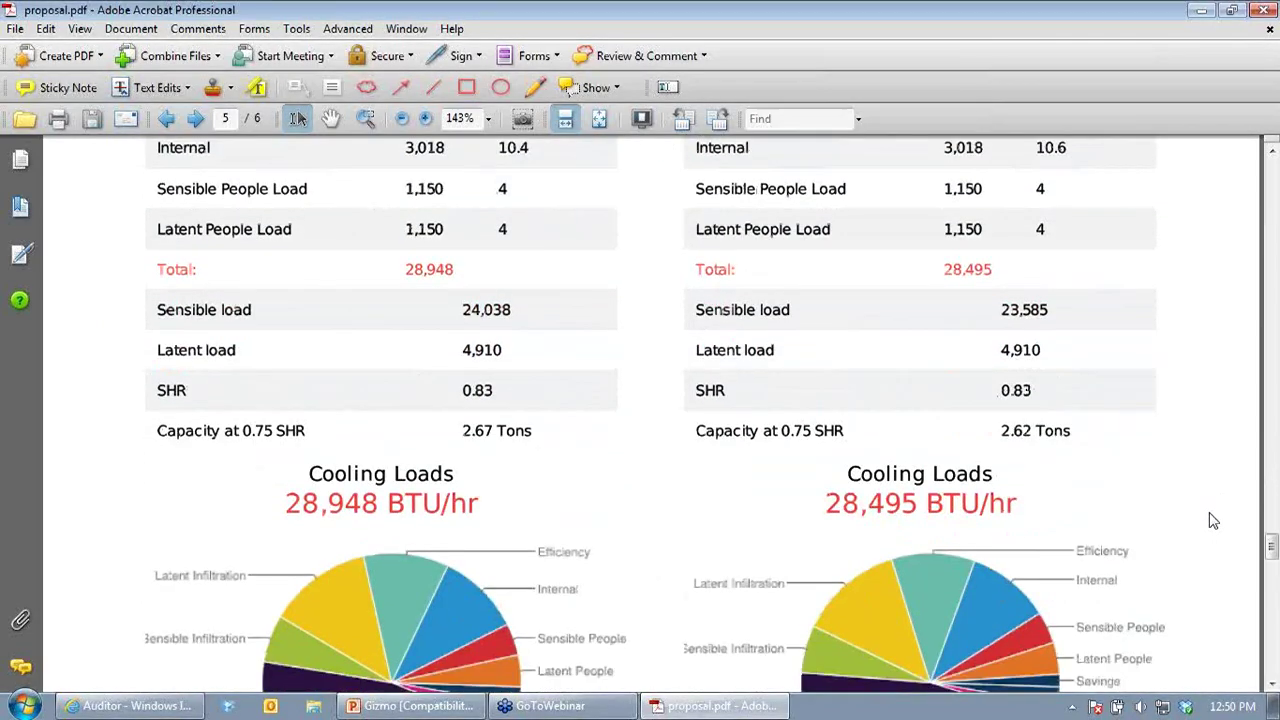
scroll(1213, 521, "down", 5)
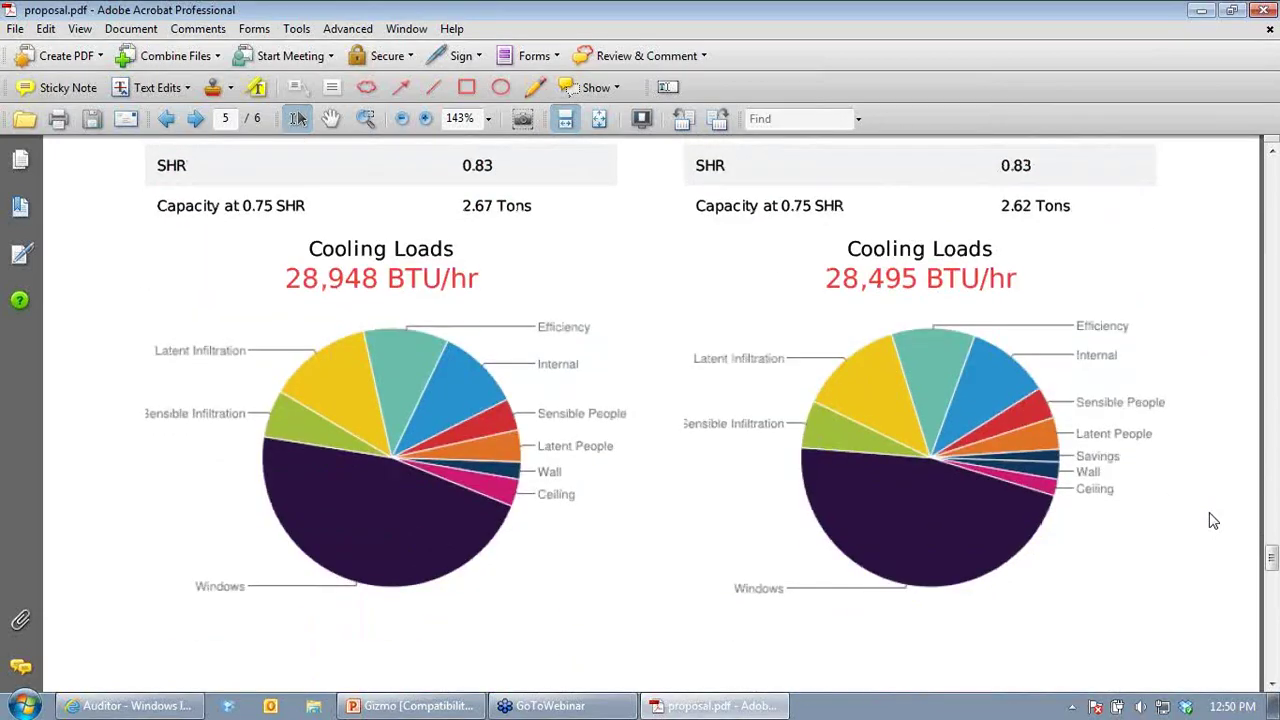
scroll(1213, 520, "down", 10)
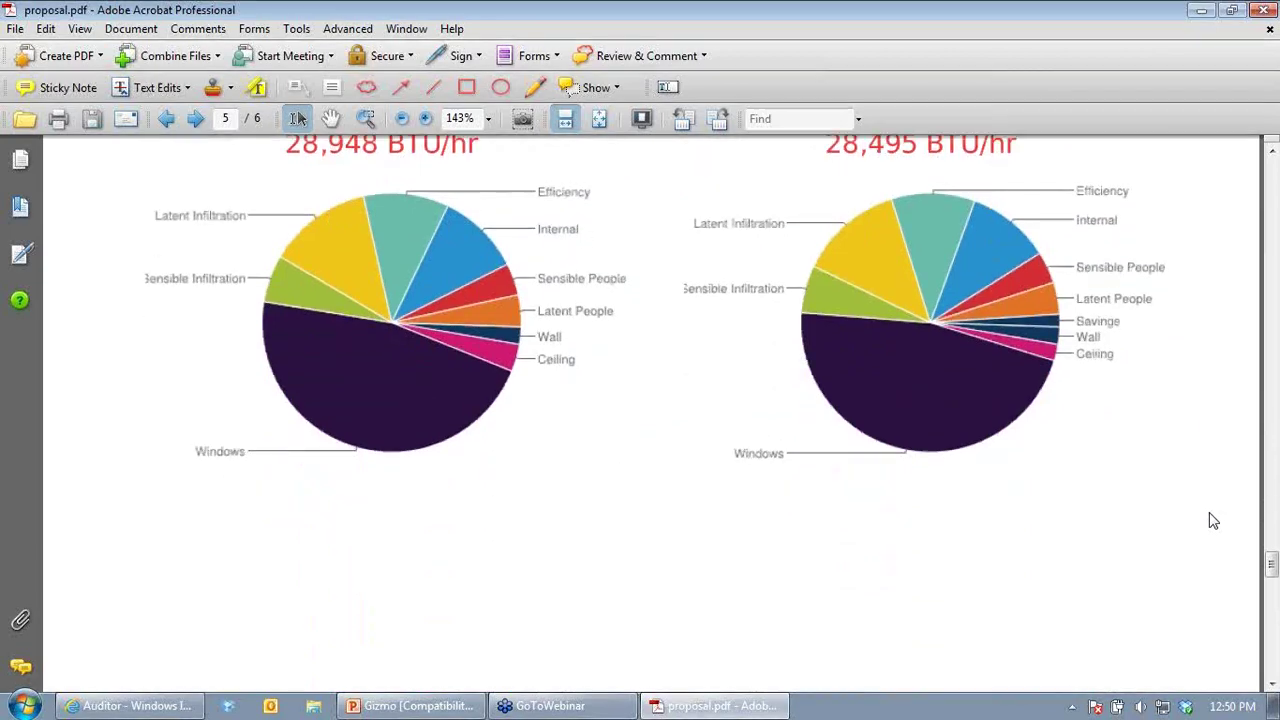
scroll(1191, 513, "down", 4)
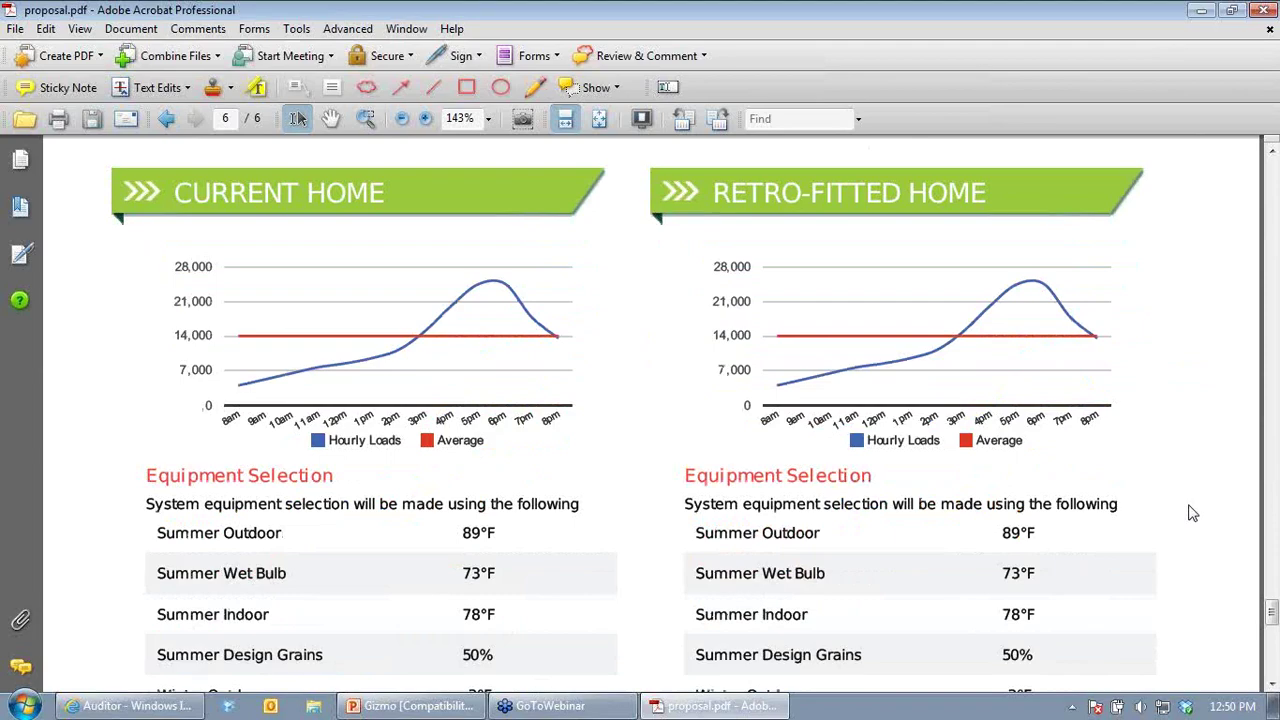
scroll(1191, 513, "down", 8)
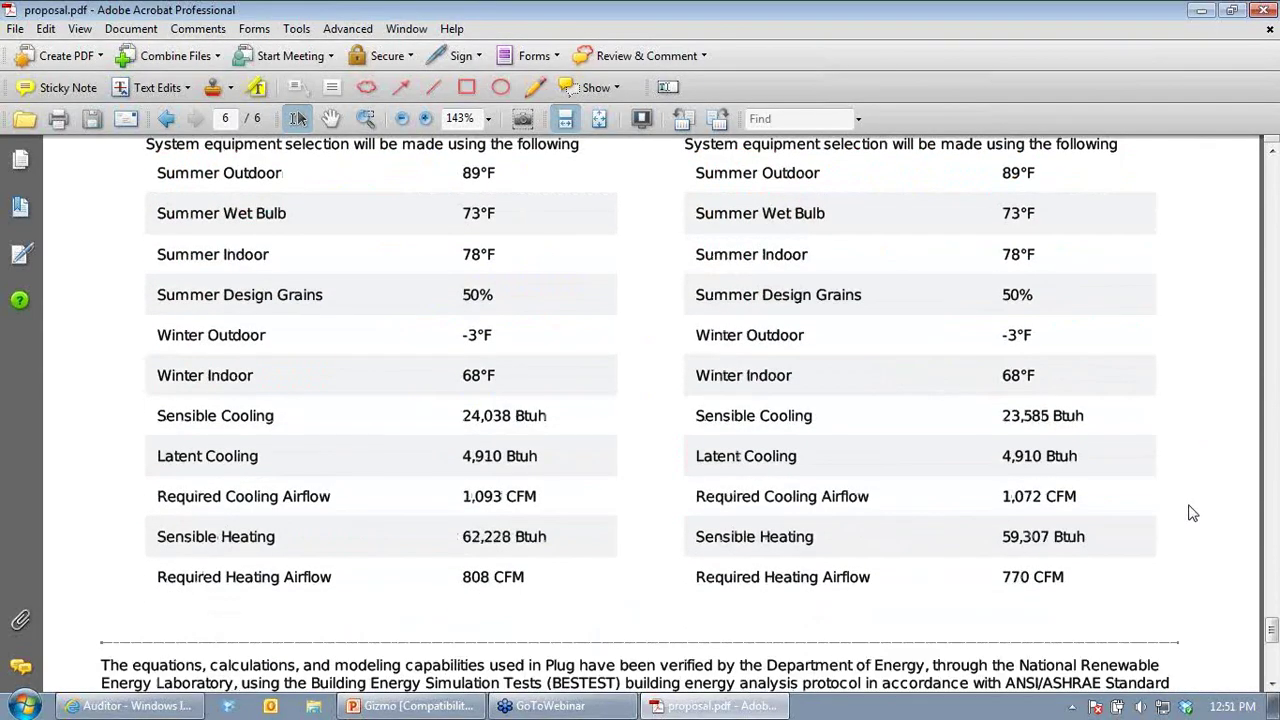
scroll(1191, 513, "down", 12)
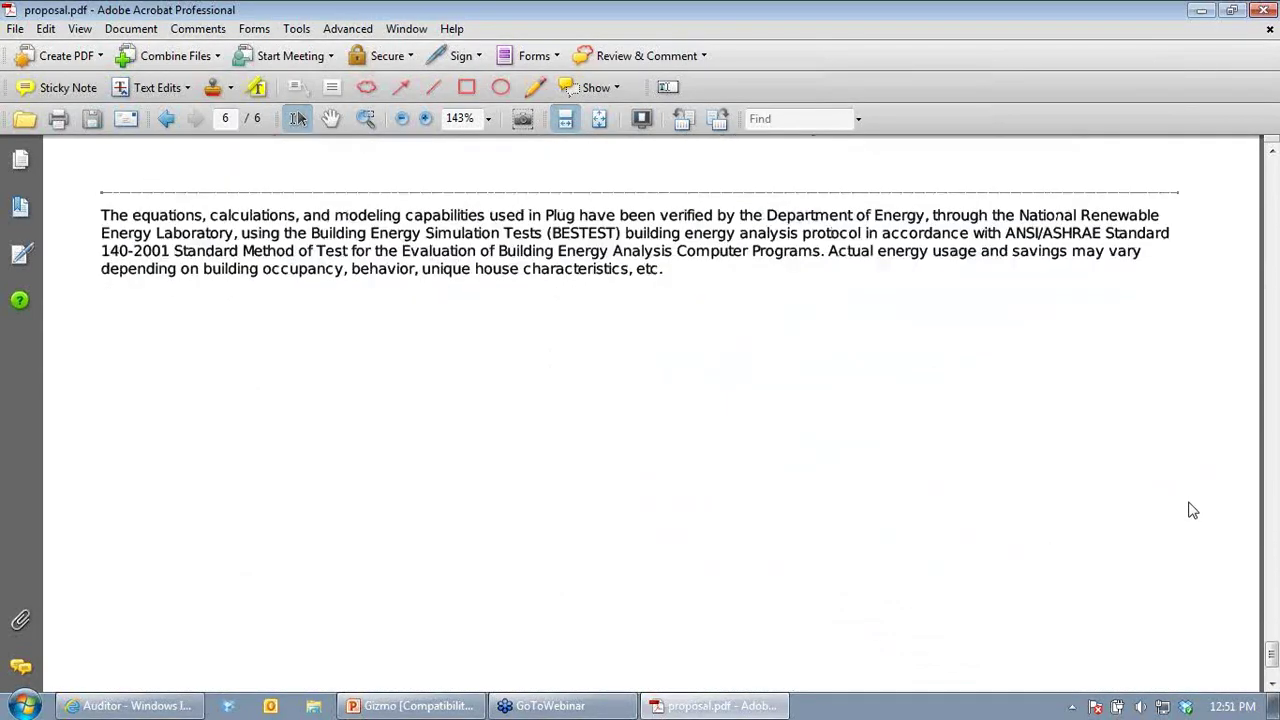
Go back to page 1's Customer Information section below the $404/yr heat-bleed figure.
left_click_drag(1272, 655, 1272, 625)
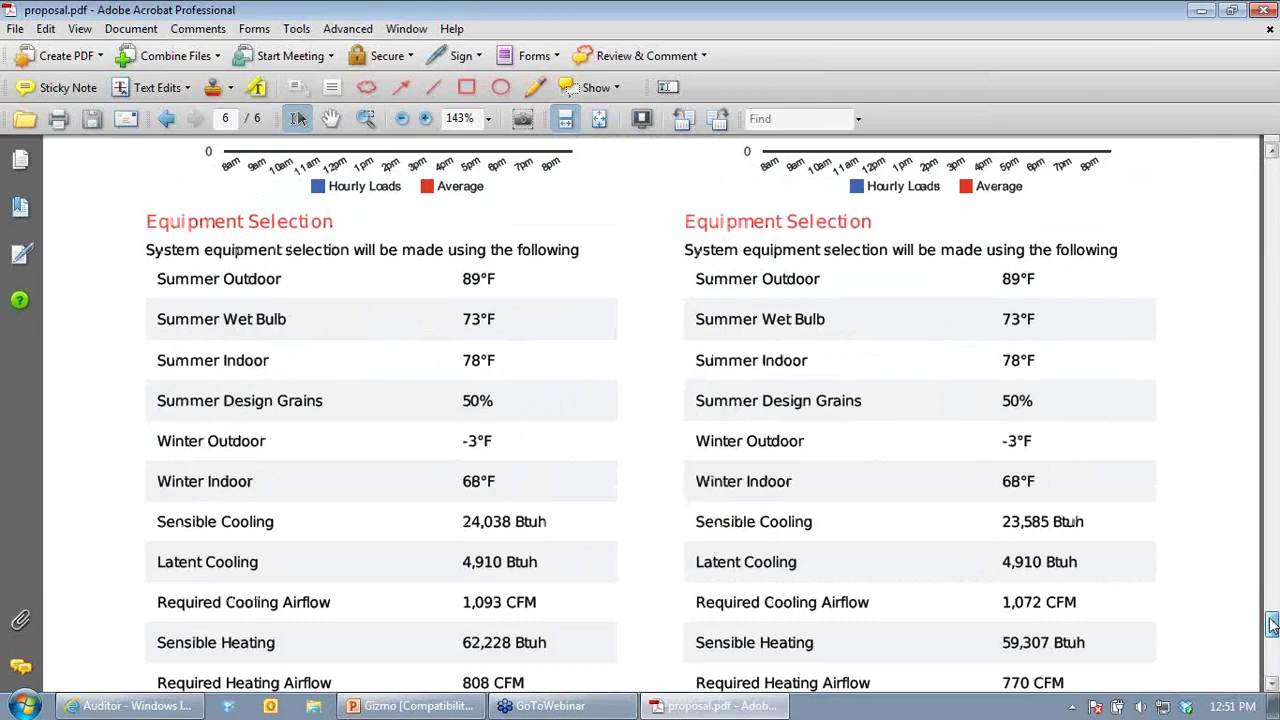
left_click_drag(1272, 625, 1272, 245)
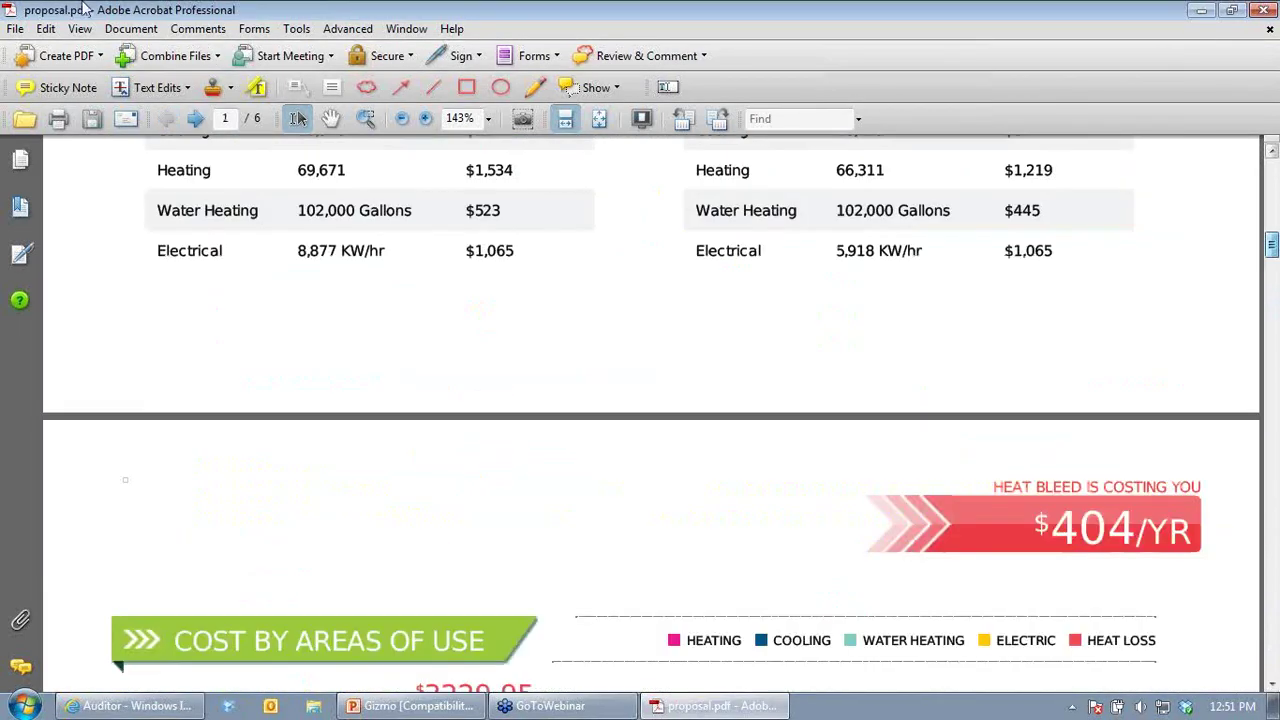
left_click(15, 28)
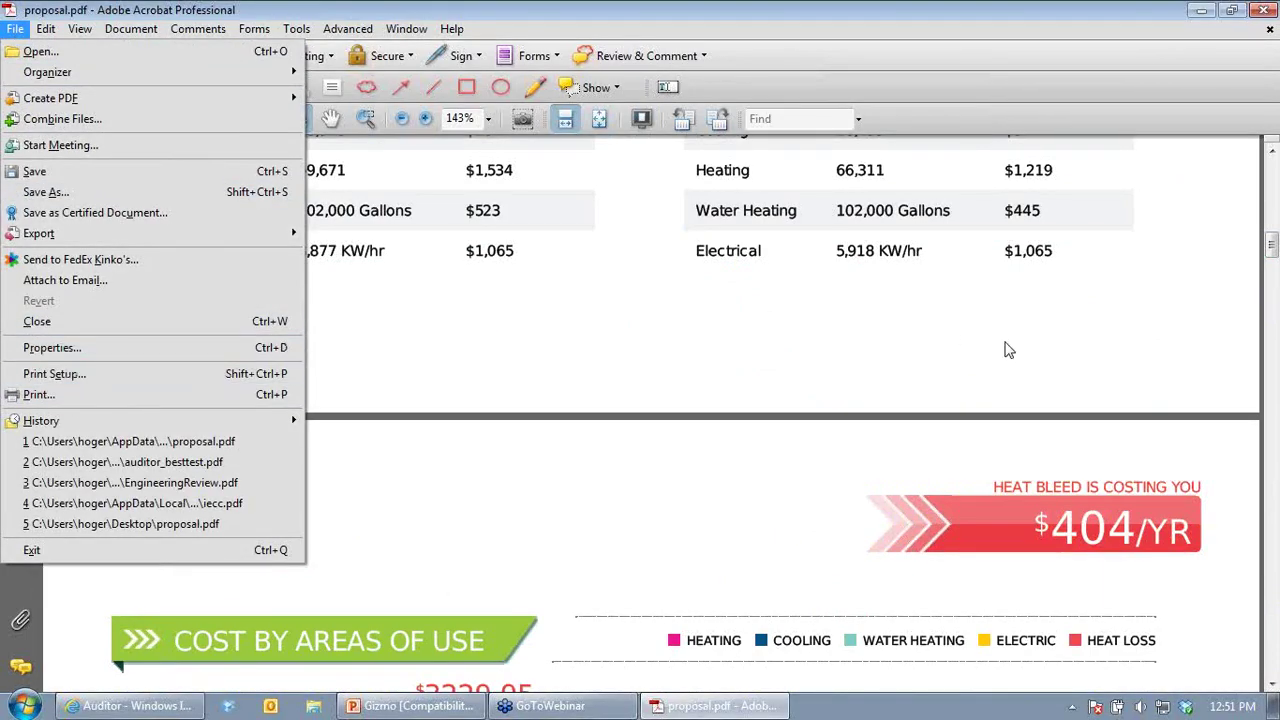
left_click(1242, 311)
left_click_drag(1272, 247, 1272, 163)
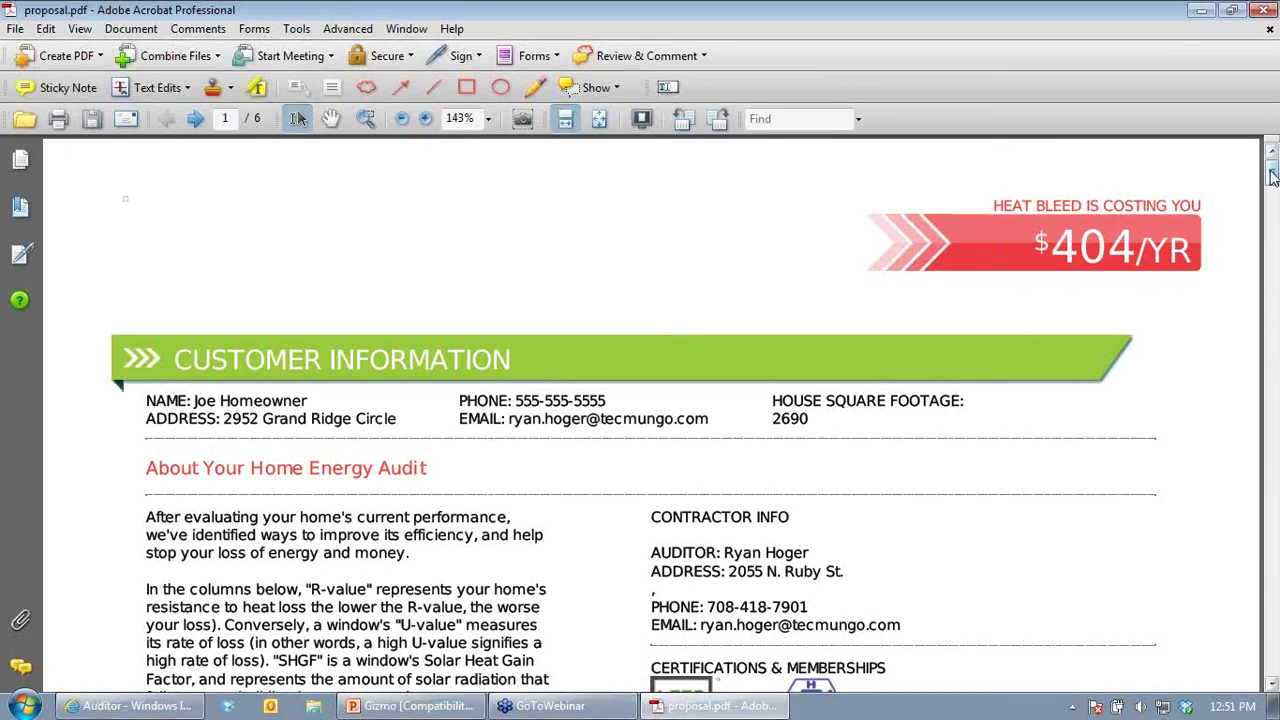
mouse_move(1271, 168)
left_mouse_down()
mouse_move(1271, 300)
mouse_move(1271, 160)
left_mouse_up()
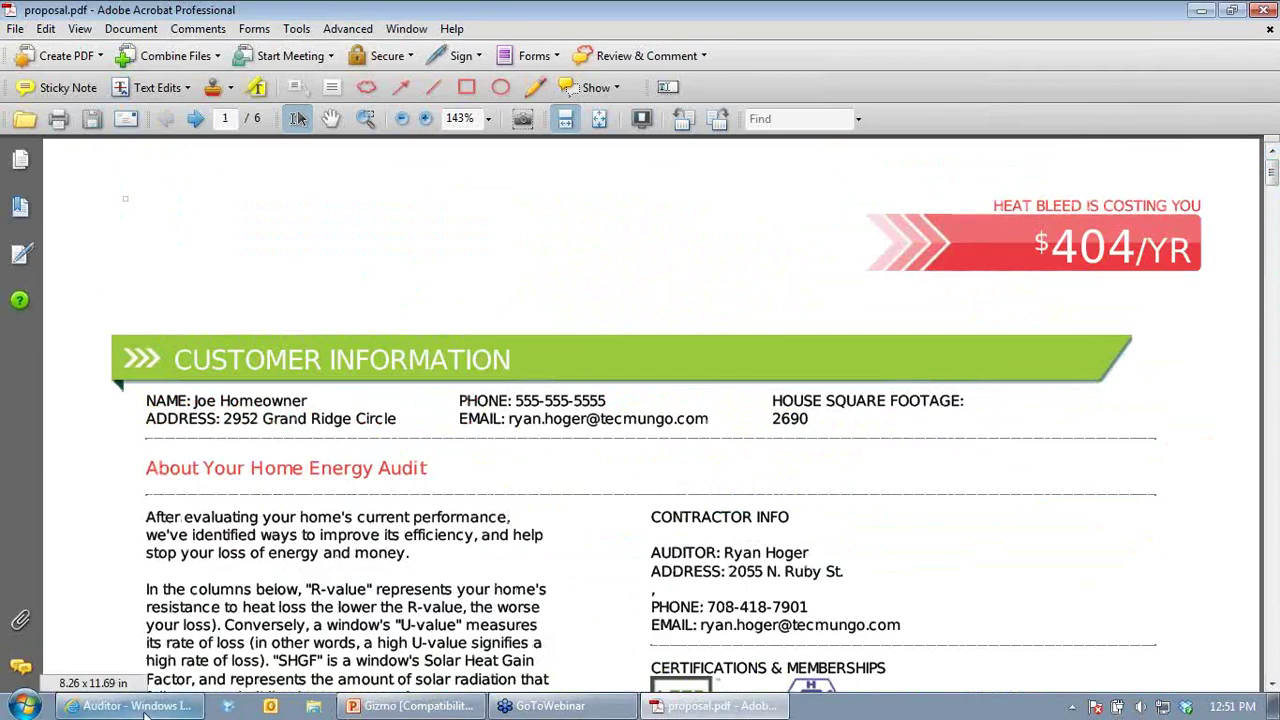
In the Auditor web page, start a new proposal and fill the address from the suggested entry.
left_click(140, 706)
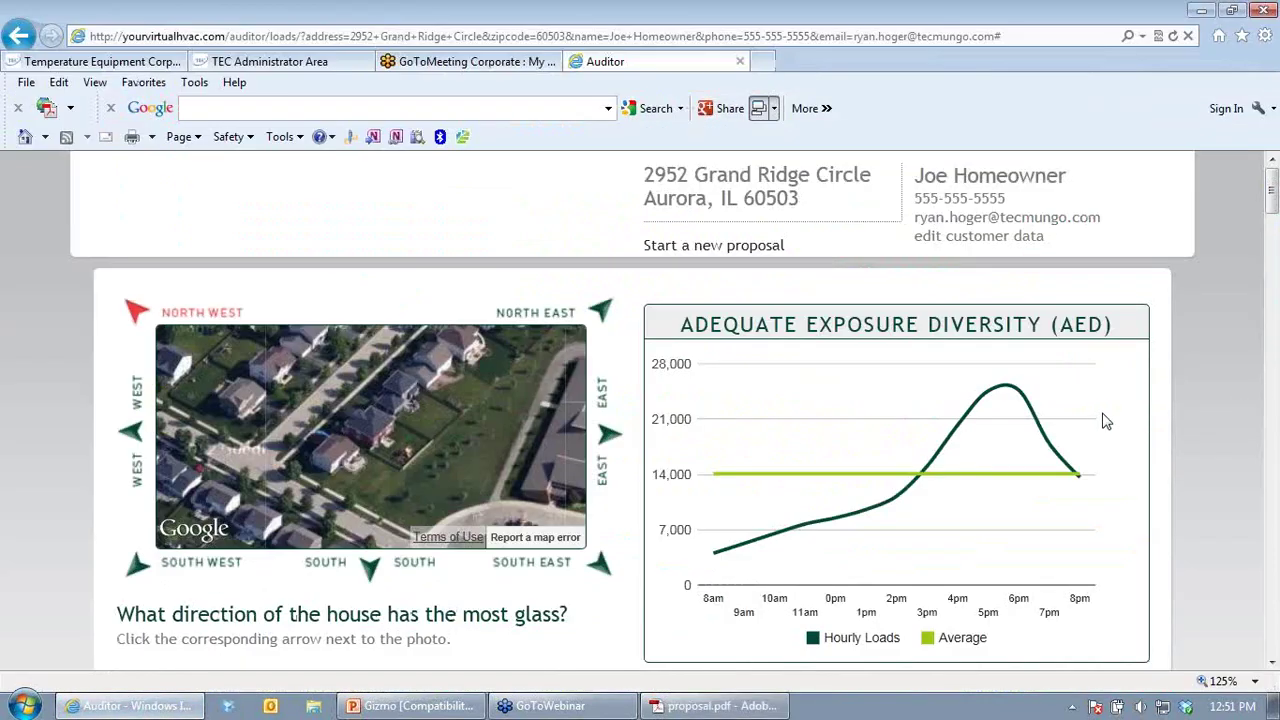
left_click(685, 247)
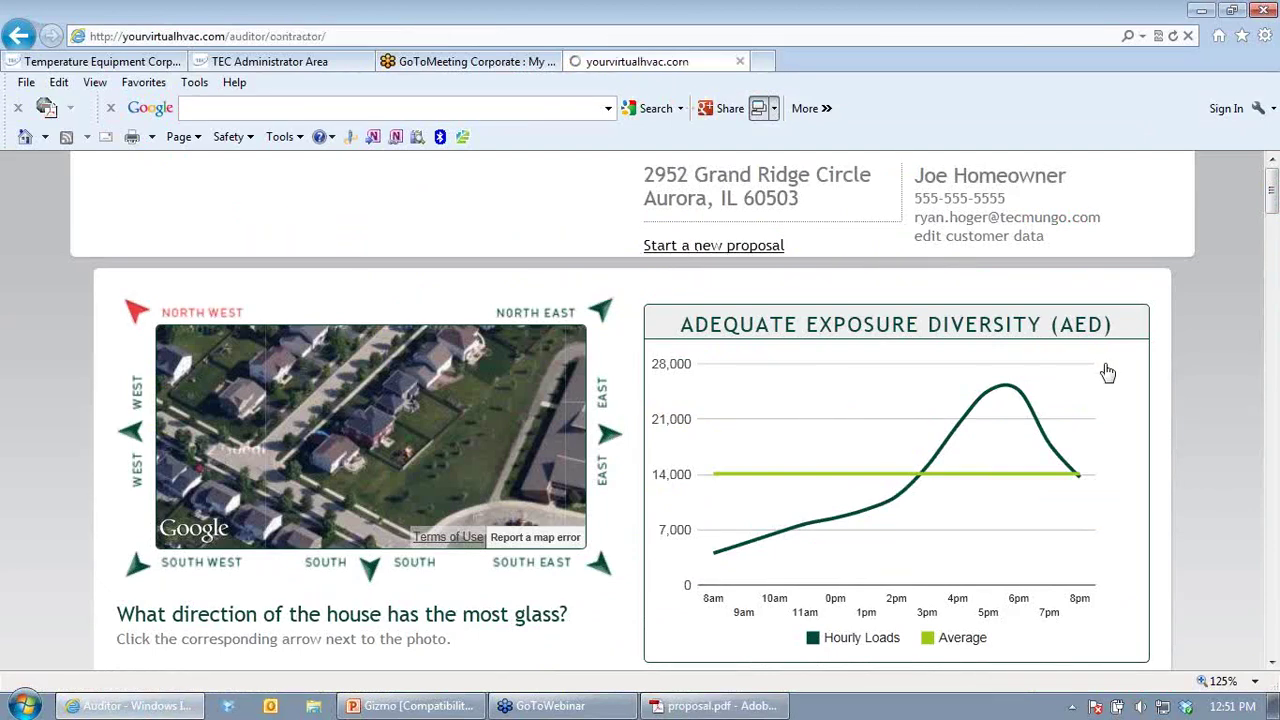
scroll(1074, 486, "down", 1)
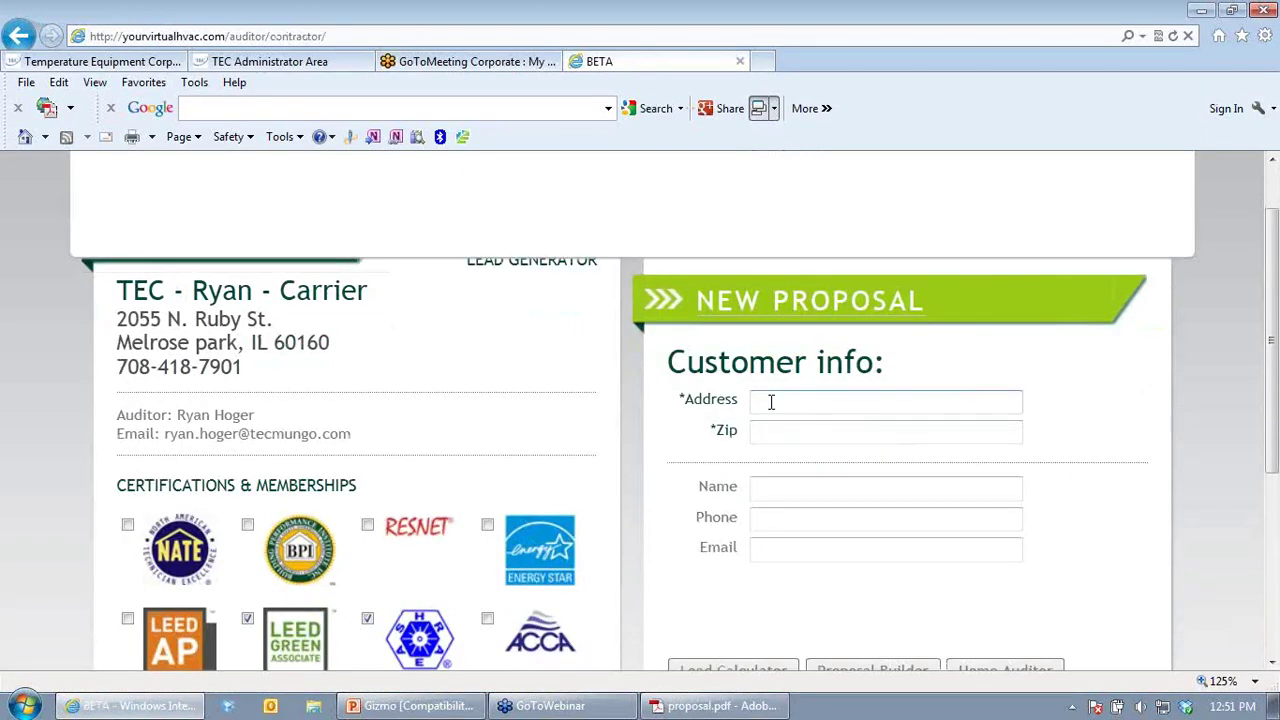
type("2")
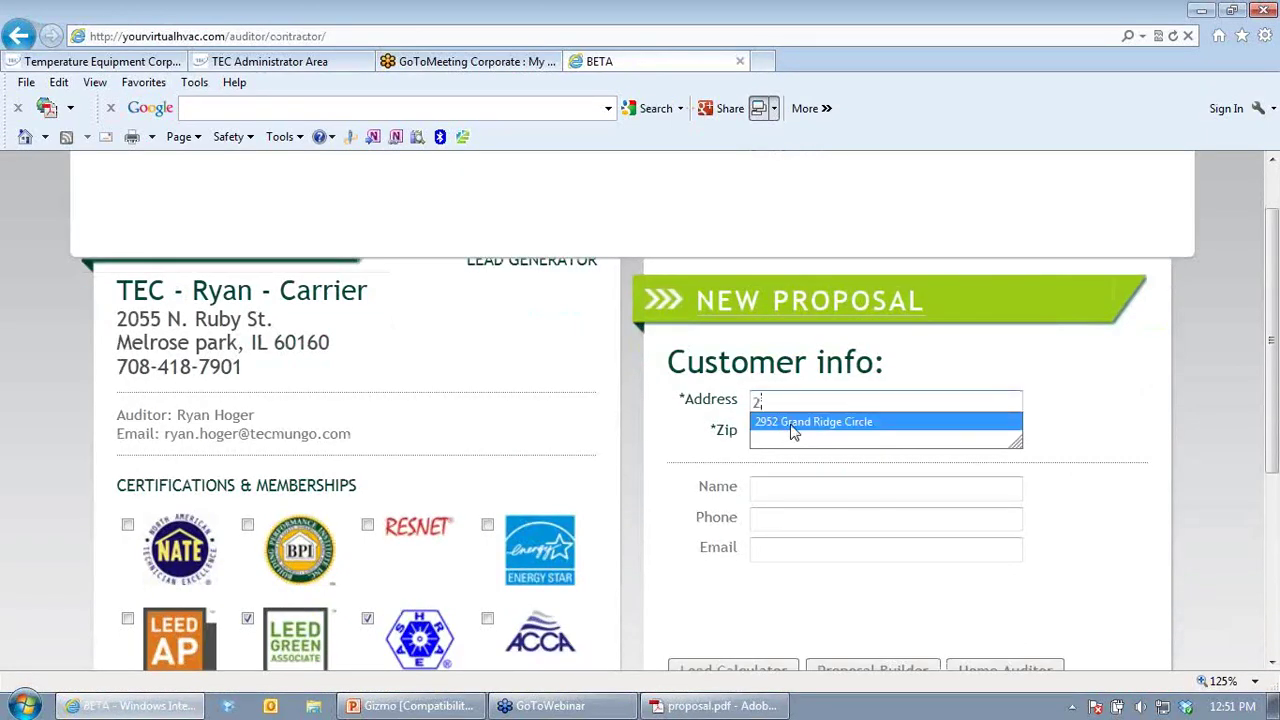
left_click(793, 422)
Enter the customer's zip code, name and phone number, then launch the Load Calculator.
left_click(797, 431)
type("60503")
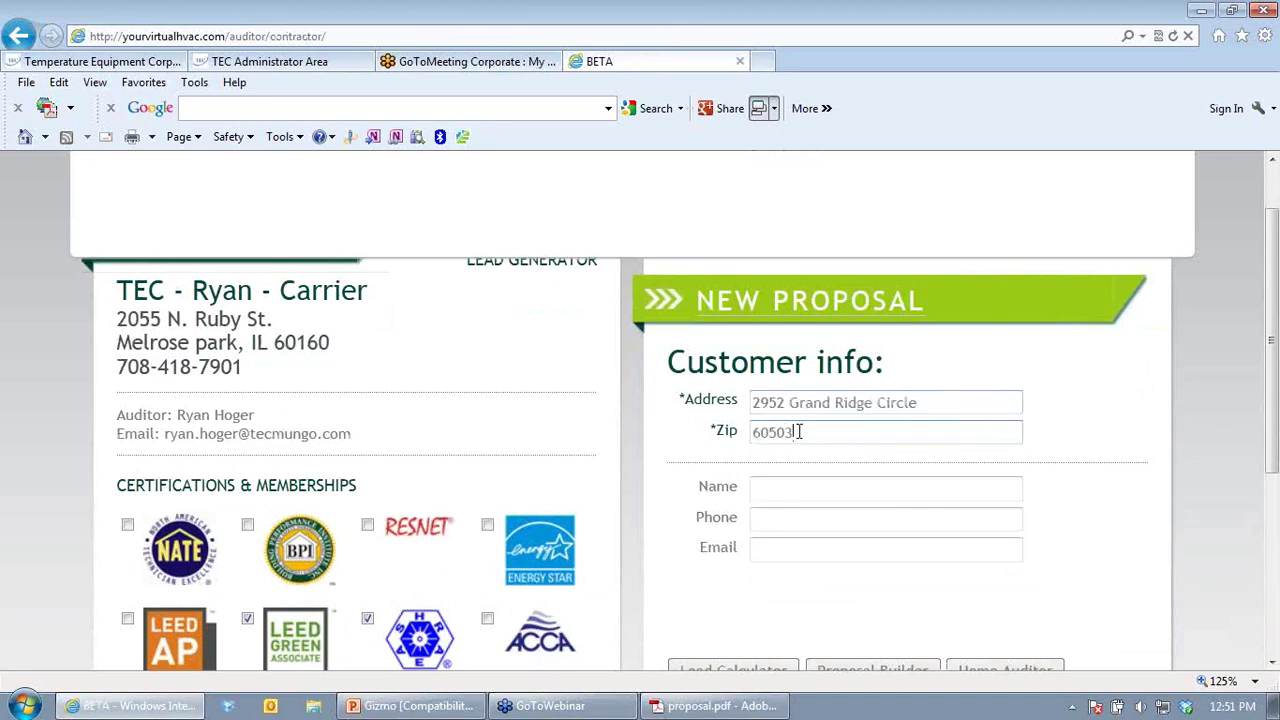
left_click(843, 486)
type("wer")
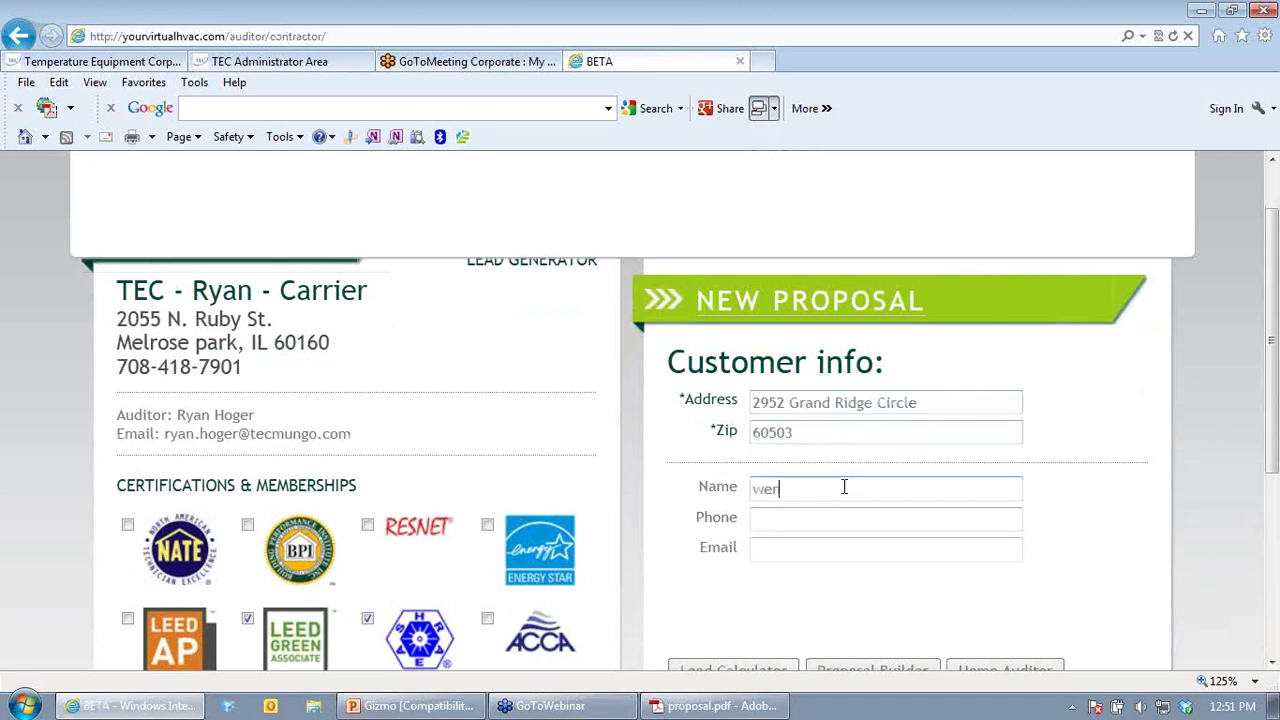
type("tre")
left_click(828, 511)
type("fdgsdfg")
scroll(881, 541, "down", 2)
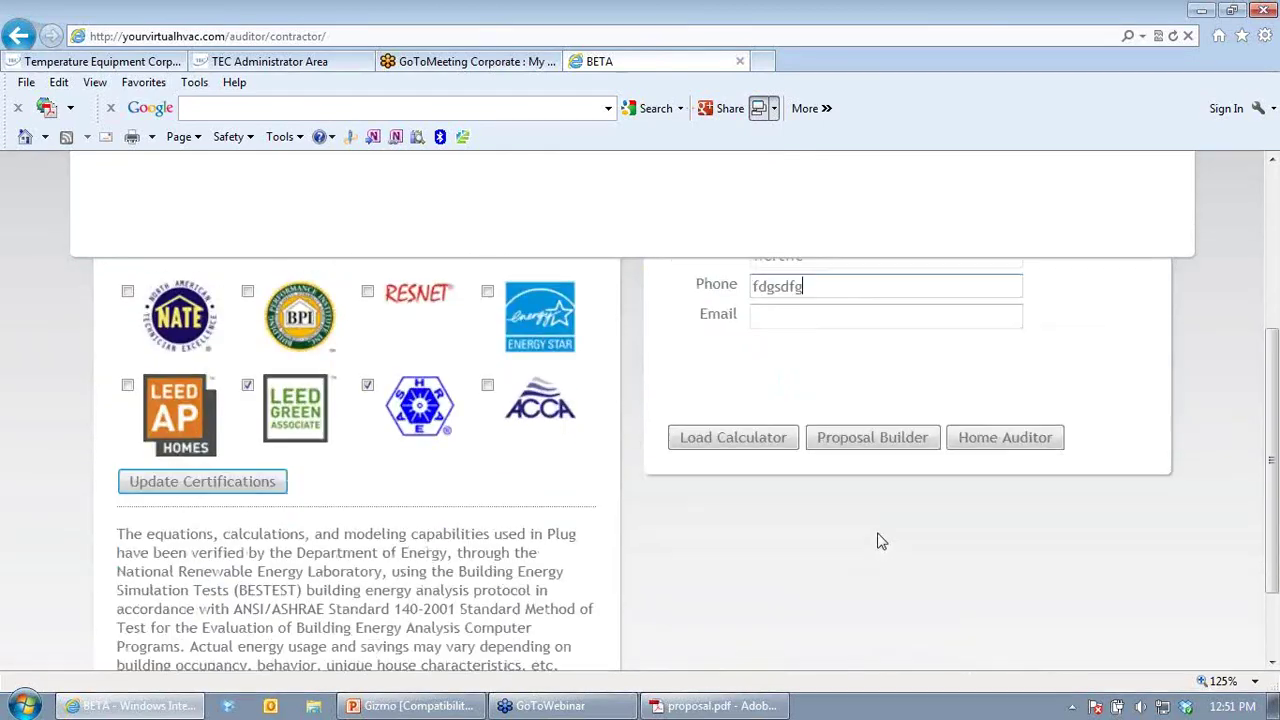
scroll(881, 541, "up", 2)
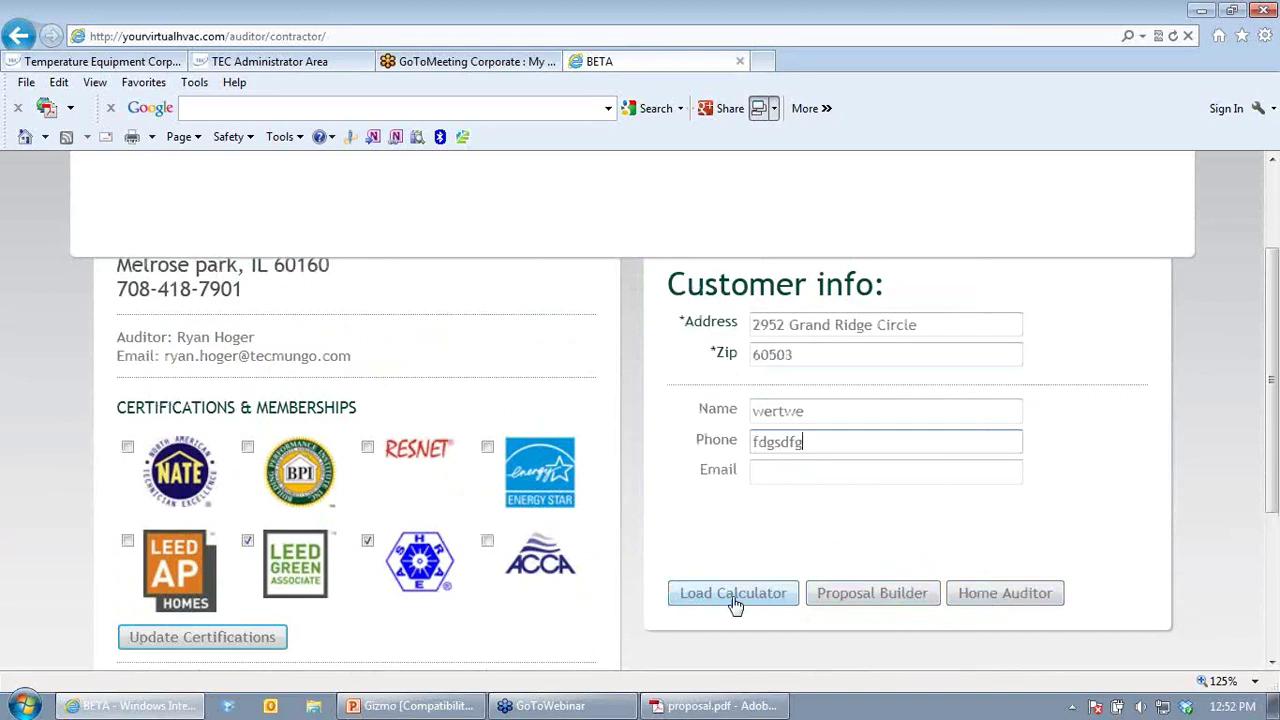
left_click(735, 598)
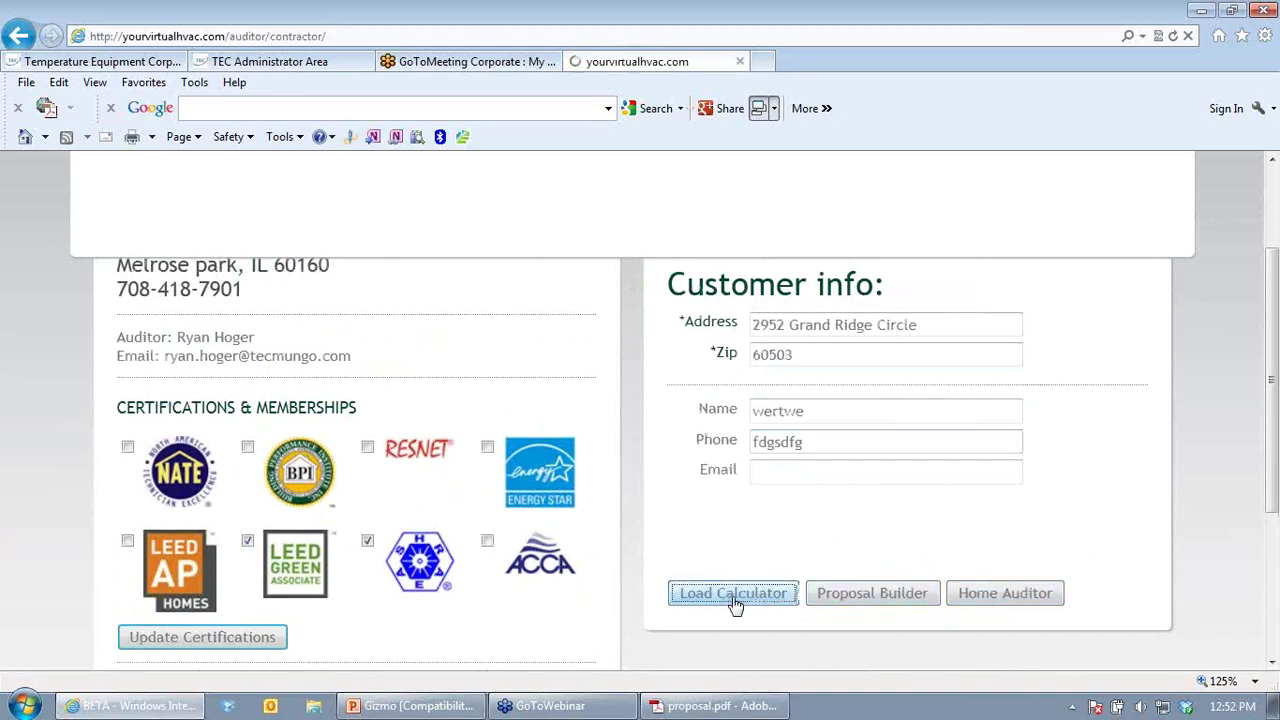
Locate the house, expand House Information and mark the house as built after 2000.
left_click(224, 485)
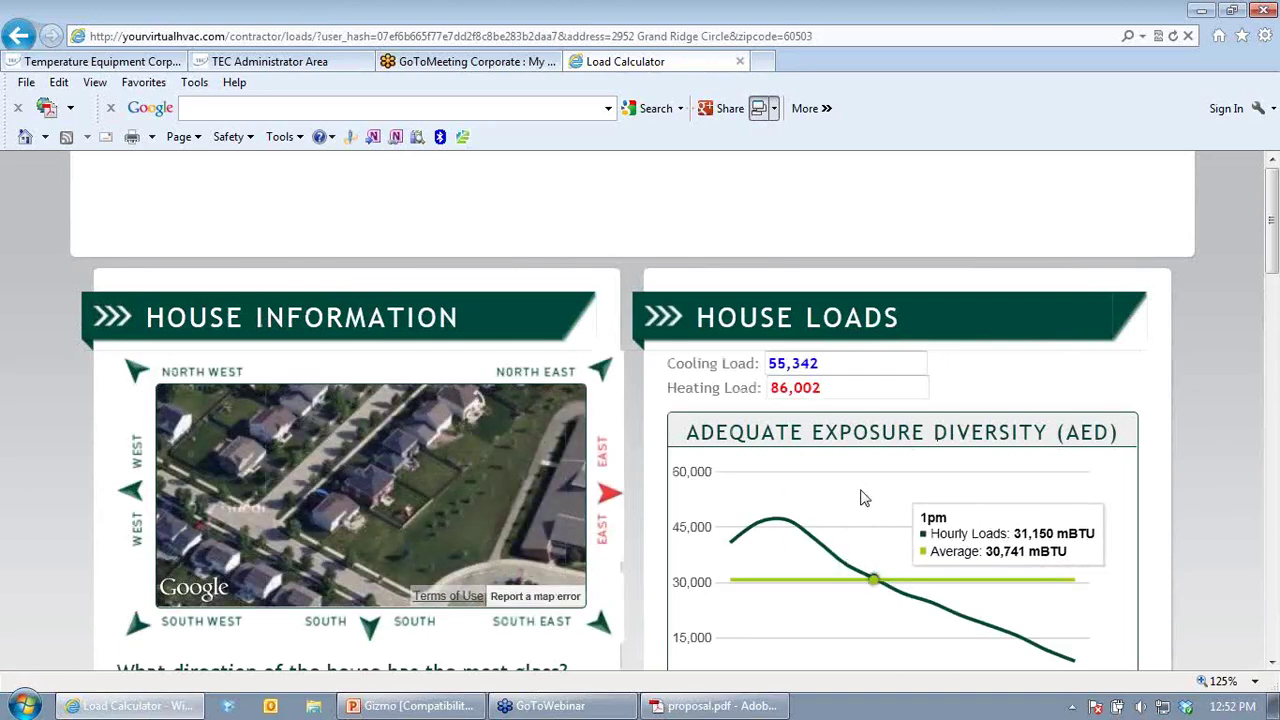
scroll(865, 498, "down", 1)
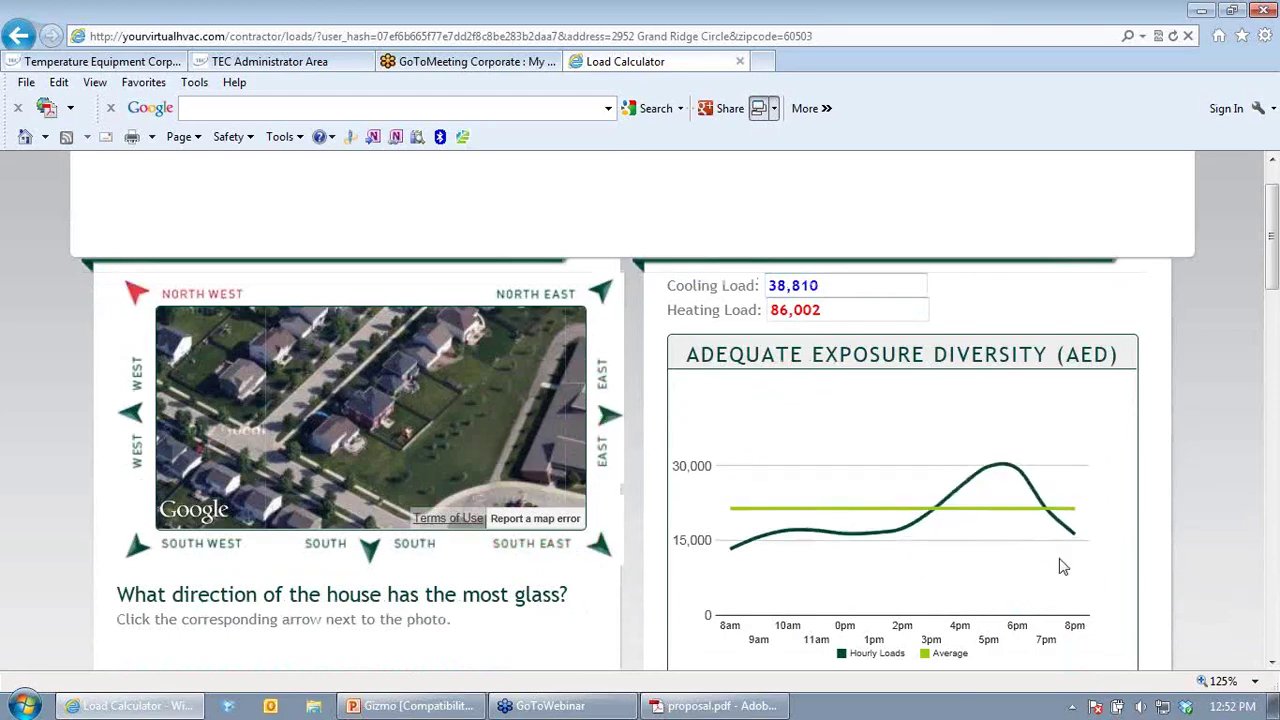
scroll(1078, 557, "down", 4)
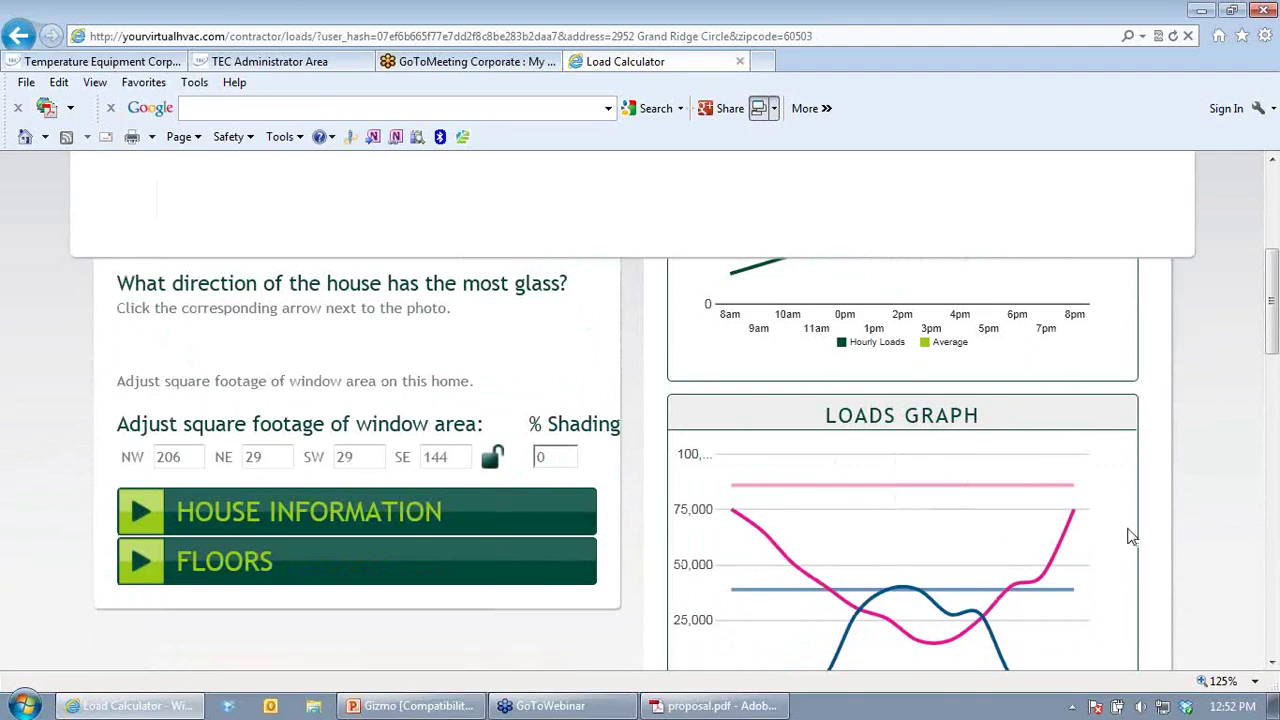
scroll(1129, 535, "down", 2)
left_click(144, 360)
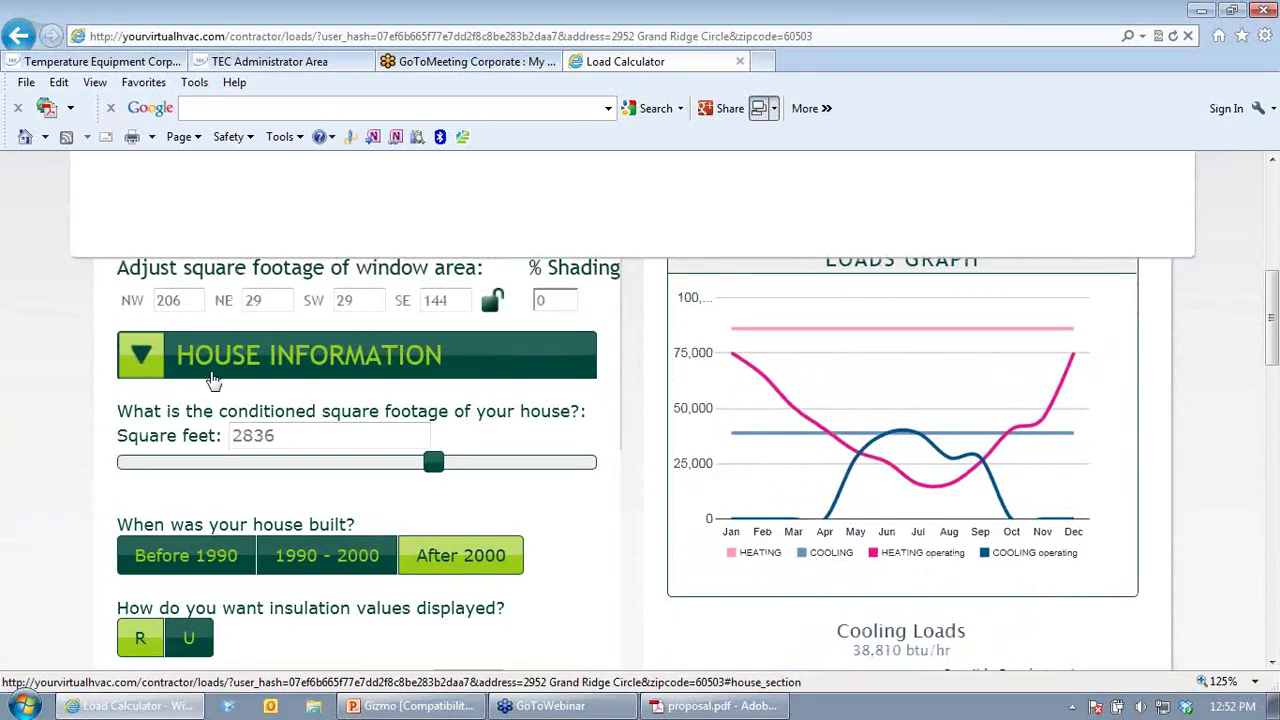
scroll(223, 381, "up", 3)
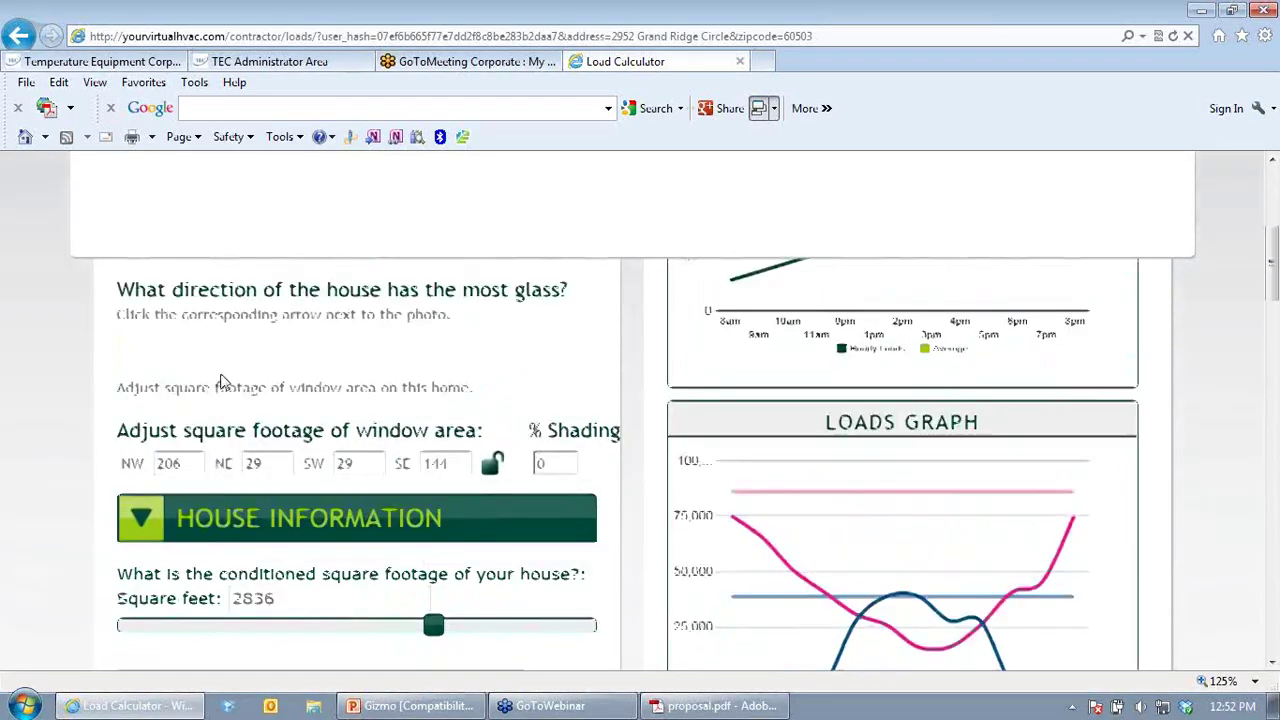
scroll(223, 381, "down", 1)
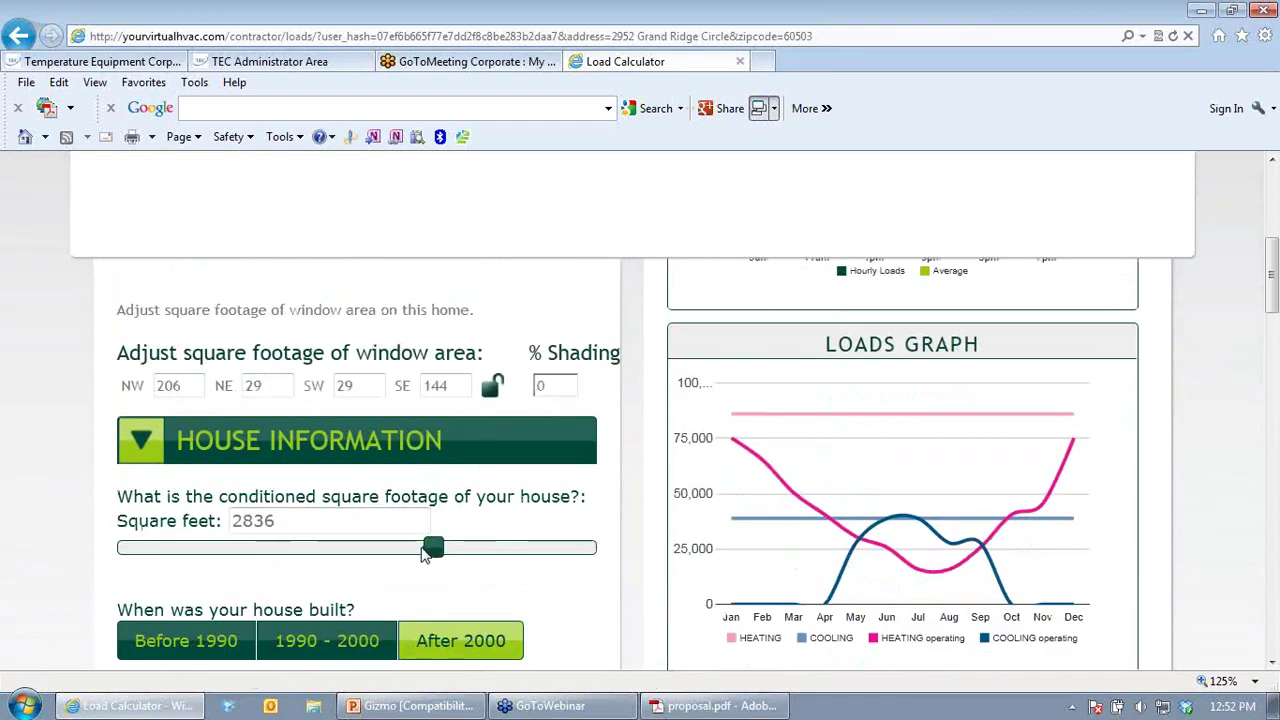
scroll(422, 555, "down", 2)
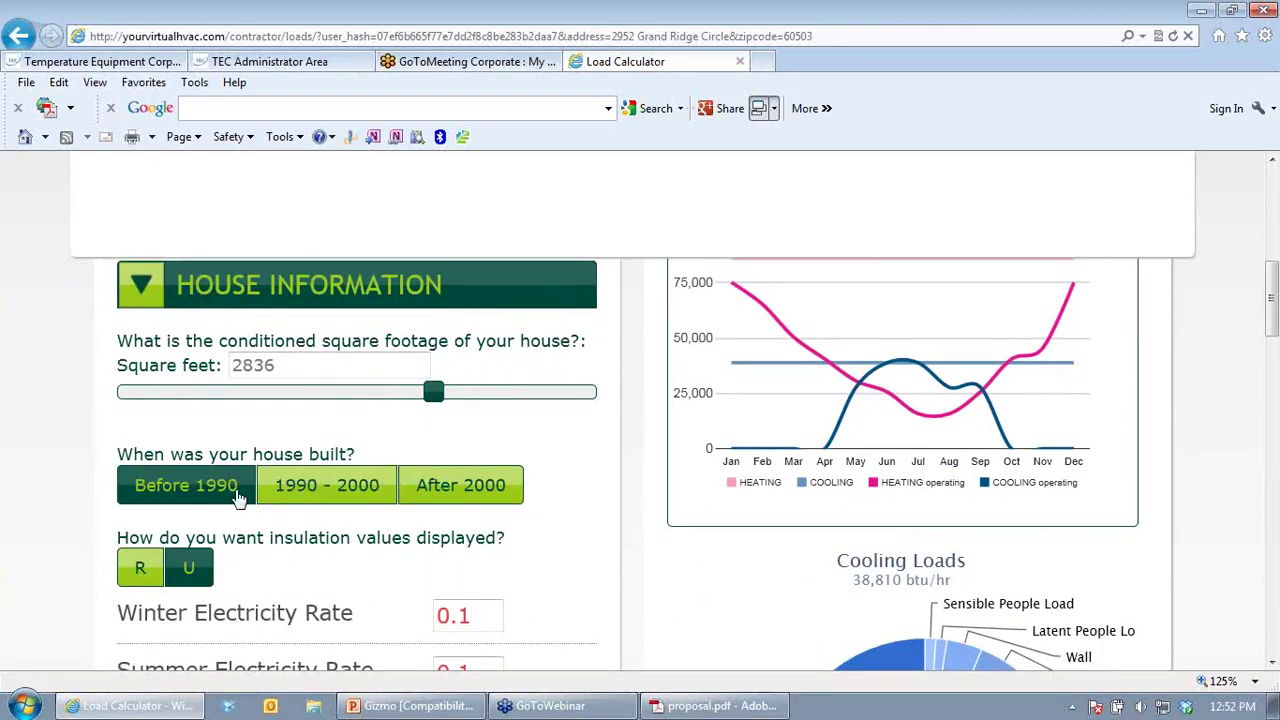
left_click(512, 495)
Check the Winter Electricity Rate and the summer and winter outdoor design temperatures.
scroll(528, 502, "down", 3)
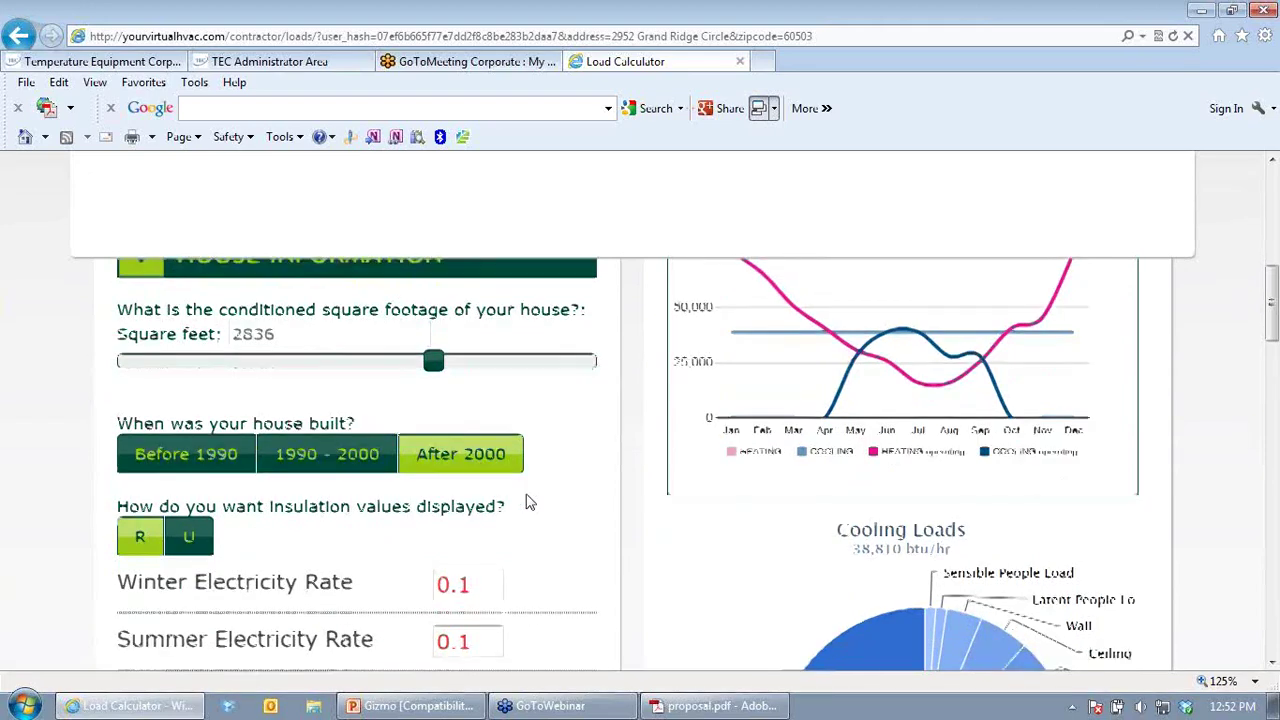
left_click(476, 388)
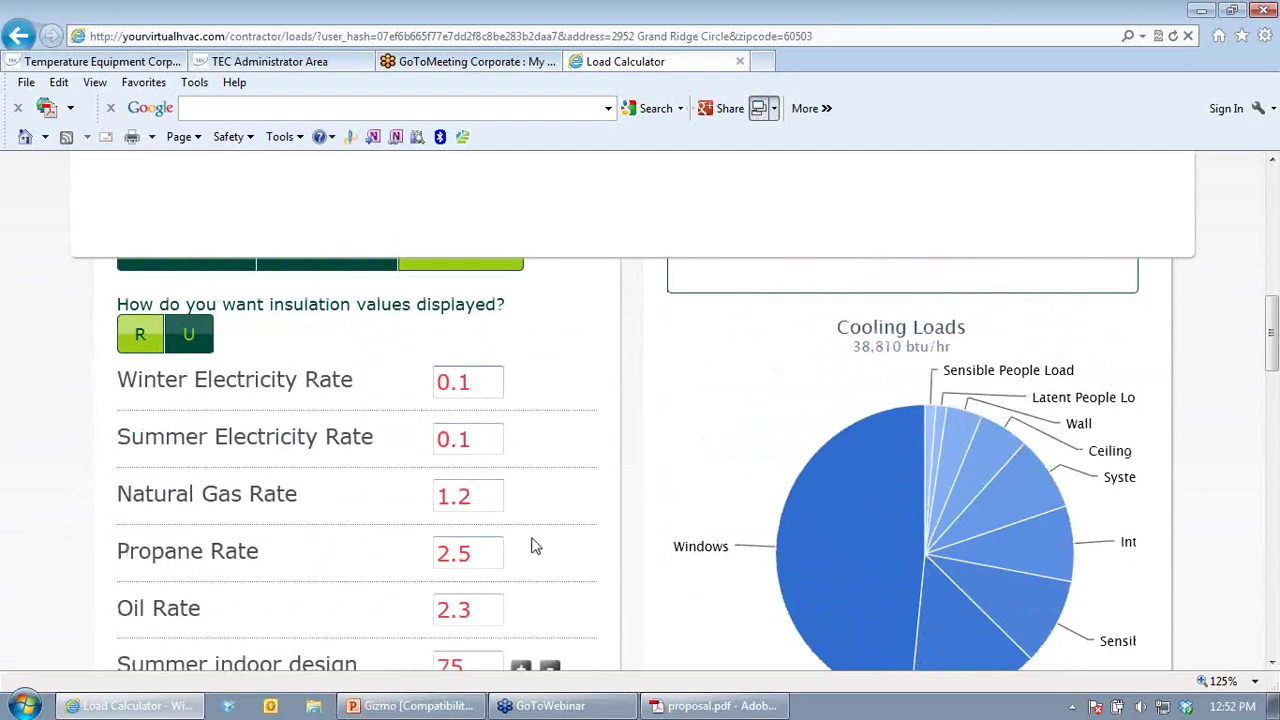
scroll(530, 548, "down", 2)
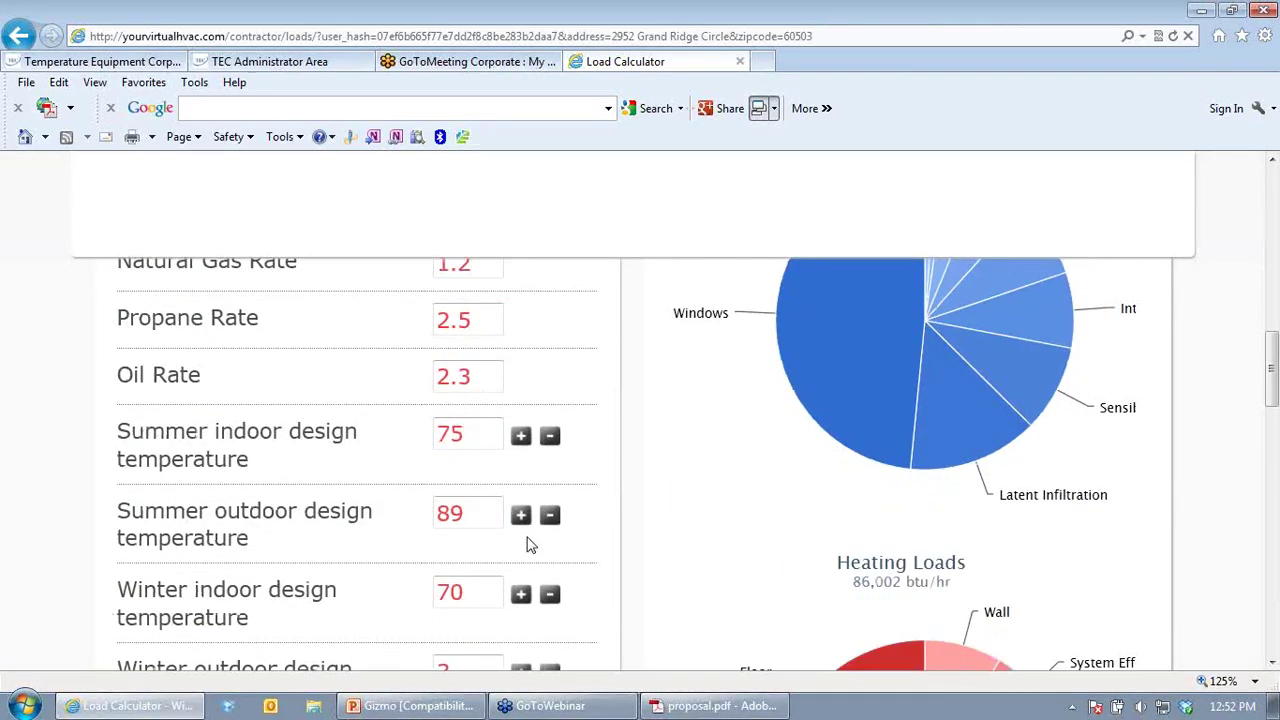
scroll(530, 545, "down", 1)
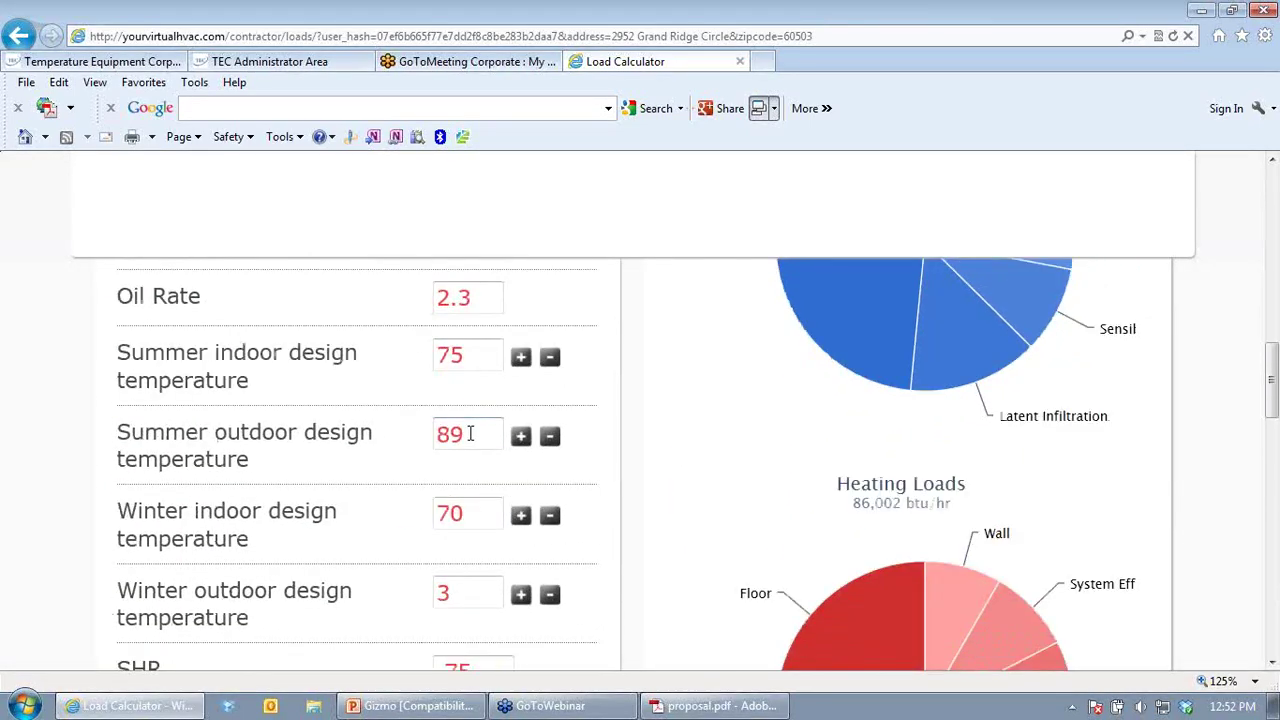
left_click_drag(475, 430, 395, 440)
left_click_drag(472, 593, 384, 598)
Scroll past the Duct Gain, infiltration and ventilation fields to Customer Information.
scroll(349, 480, "down", 3)
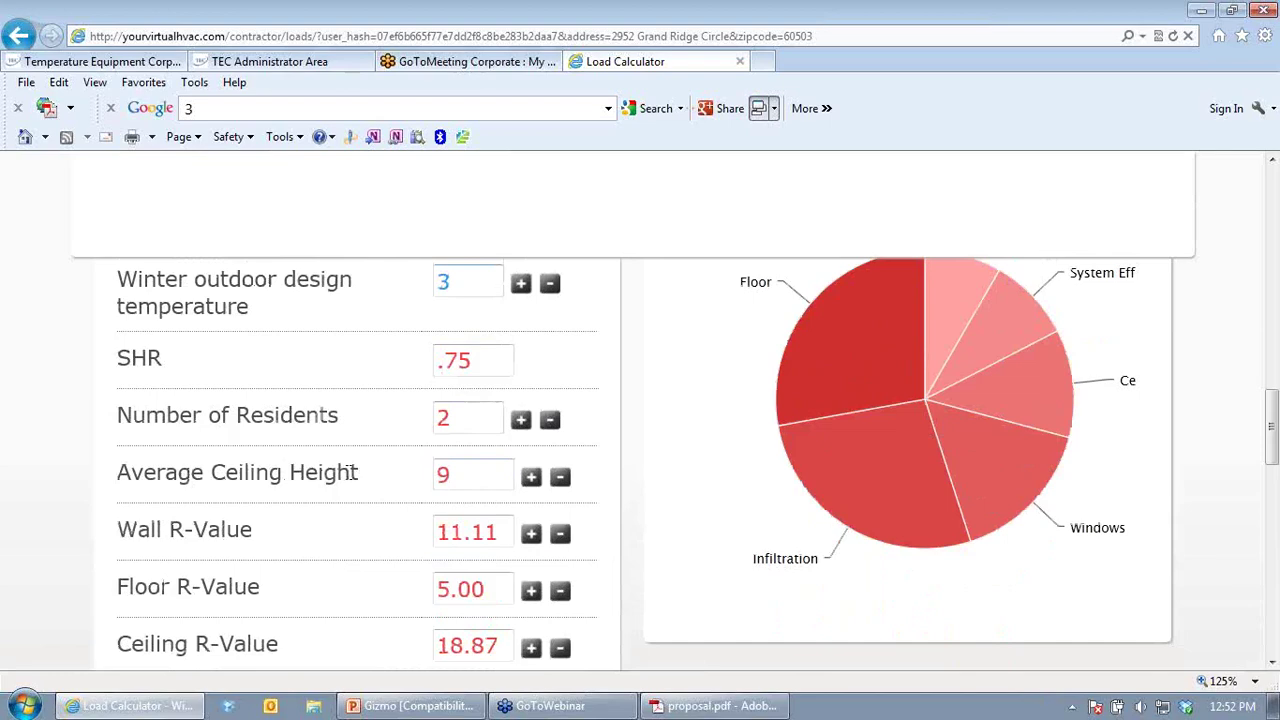
scroll(492, 520, "down", 1)
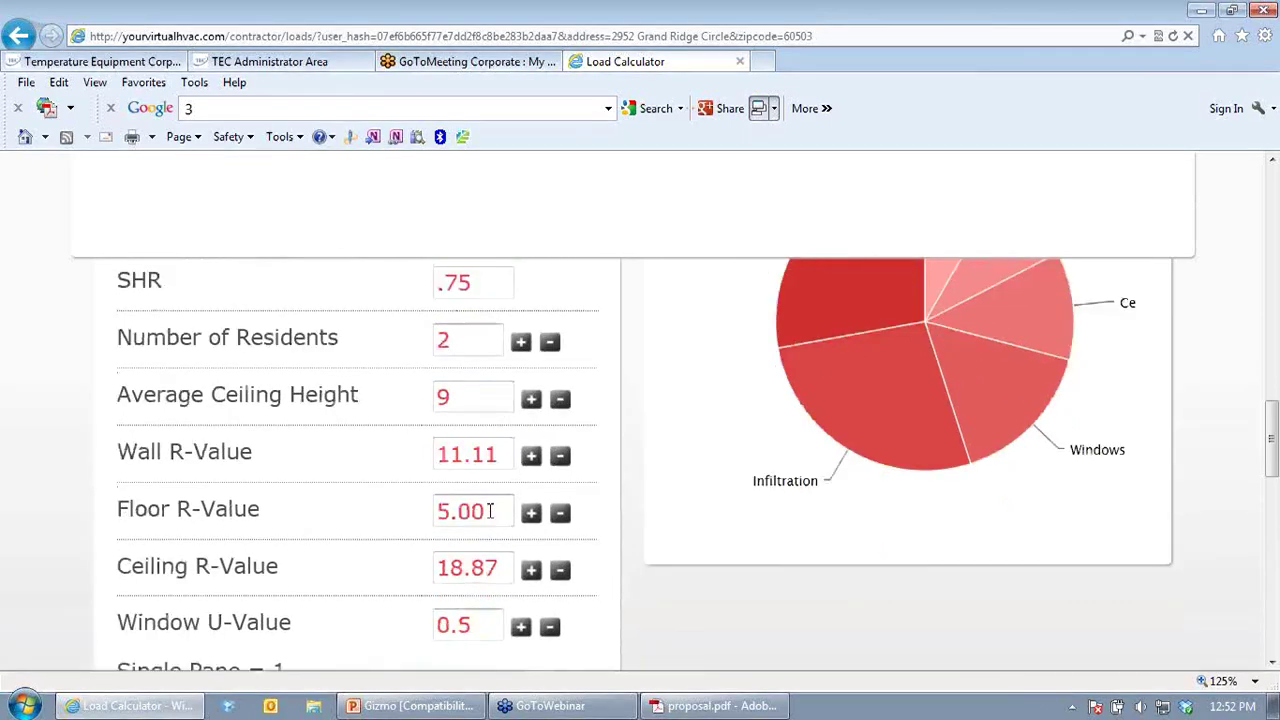
scroll(490, 511, "down", 1)
scroll(490, 518, "down", 3)
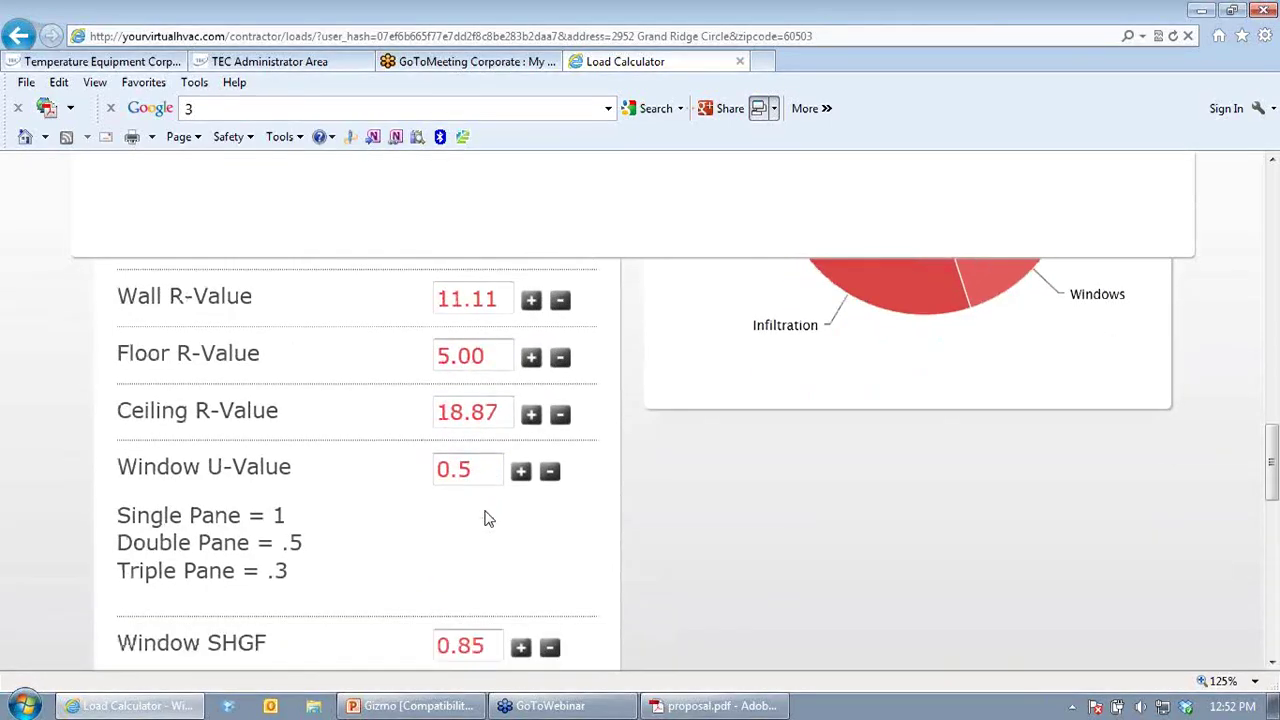
scroll(488, 518, "down", 1)
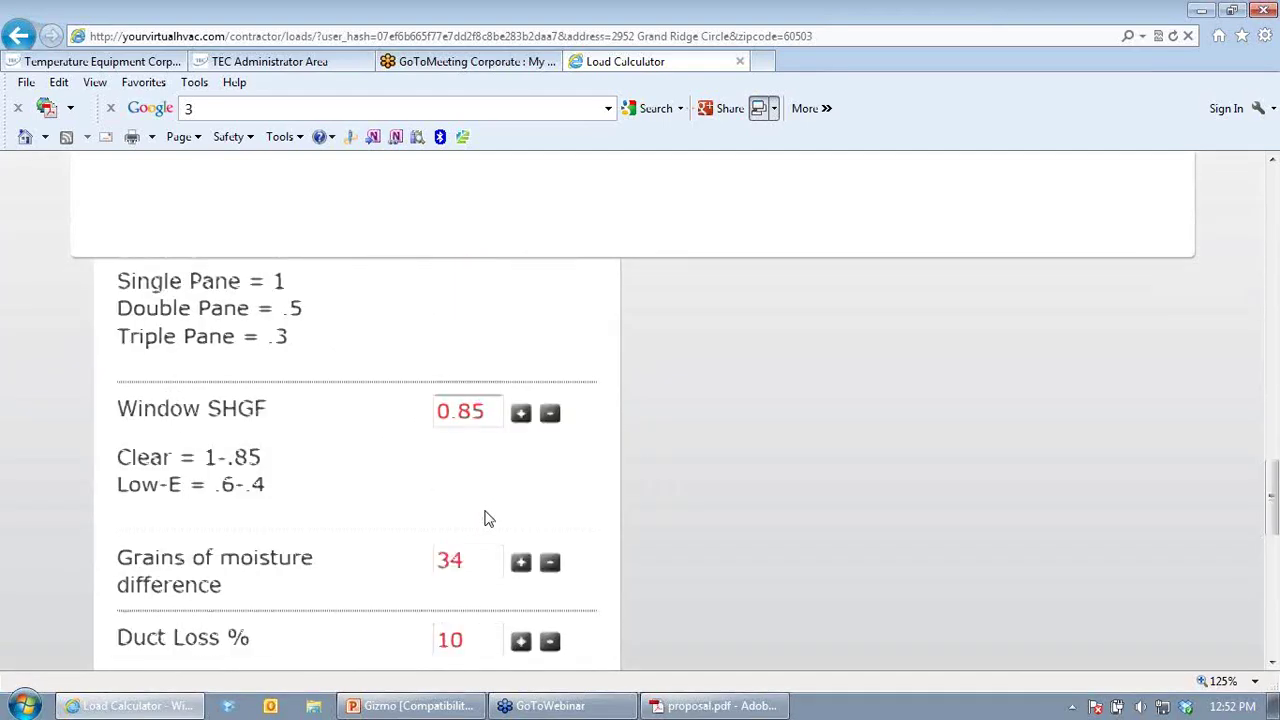
scroll(485, 515, "down", 5)
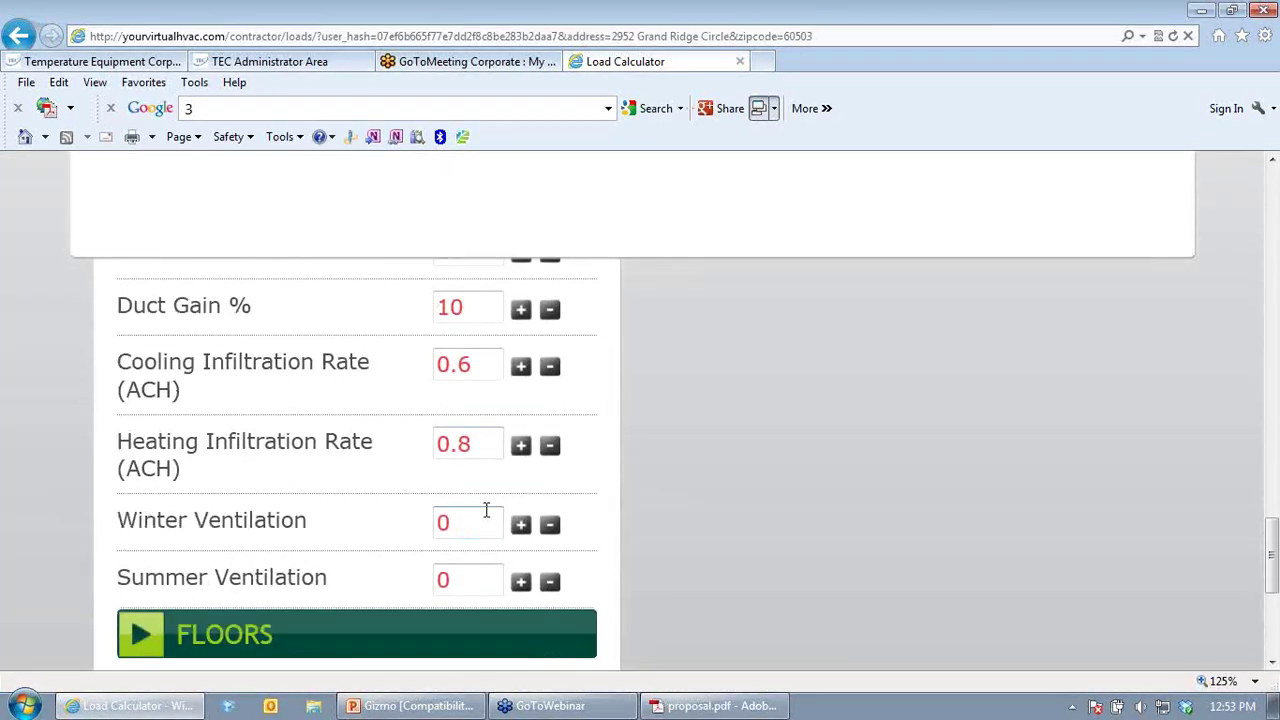
scroll(486, 511, "down", 3)
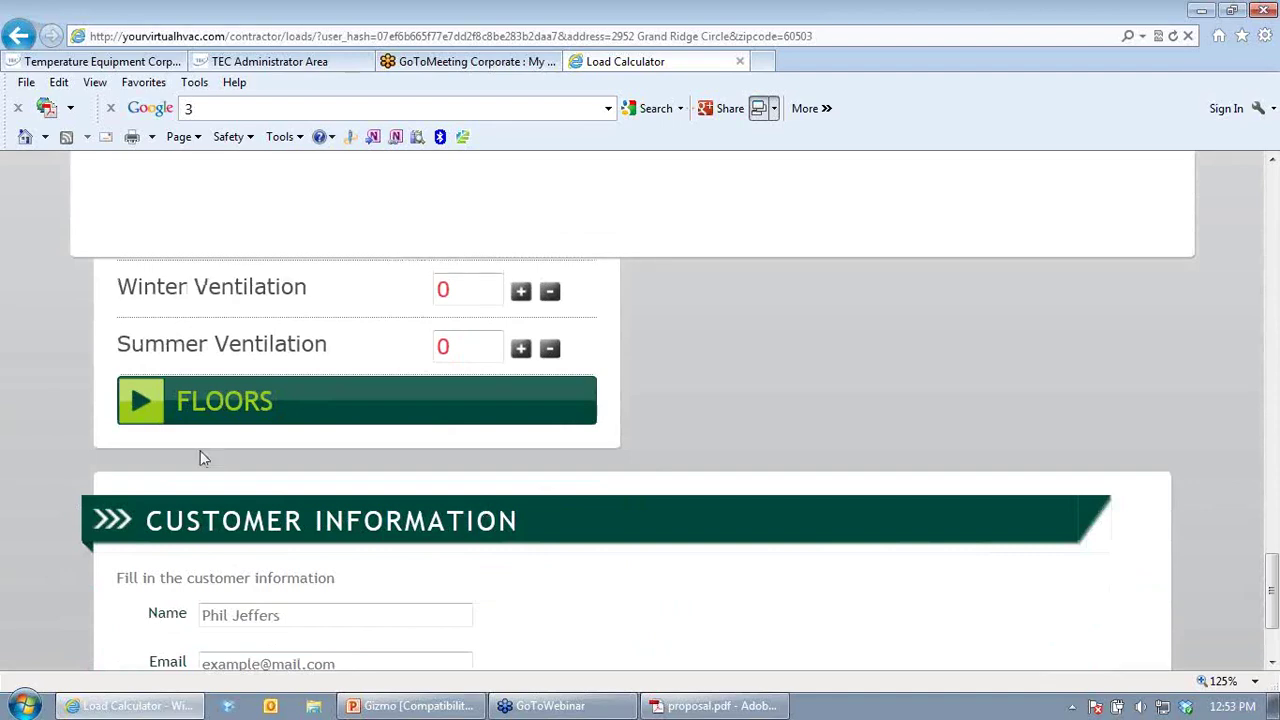
Review the Floors section values, then generate the proposal and open proposal (1).pdf.
left_click(140, 400)
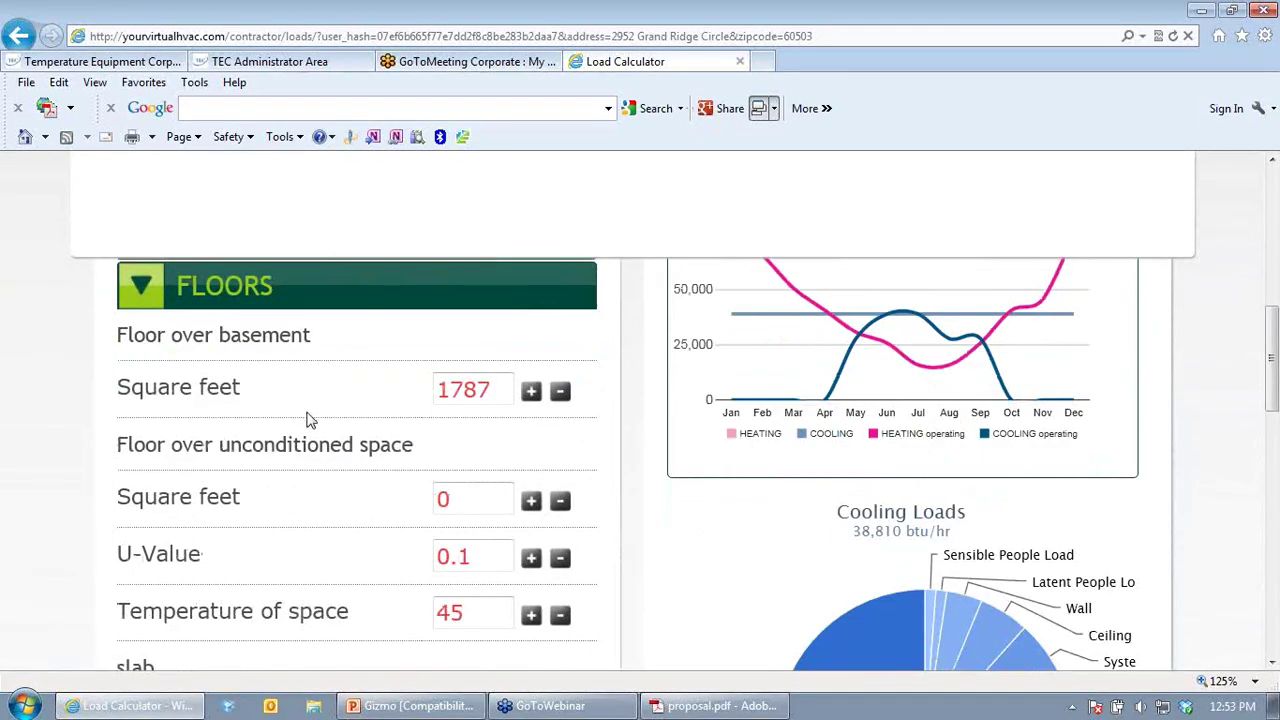
scroll(380, 505, "down", 4)
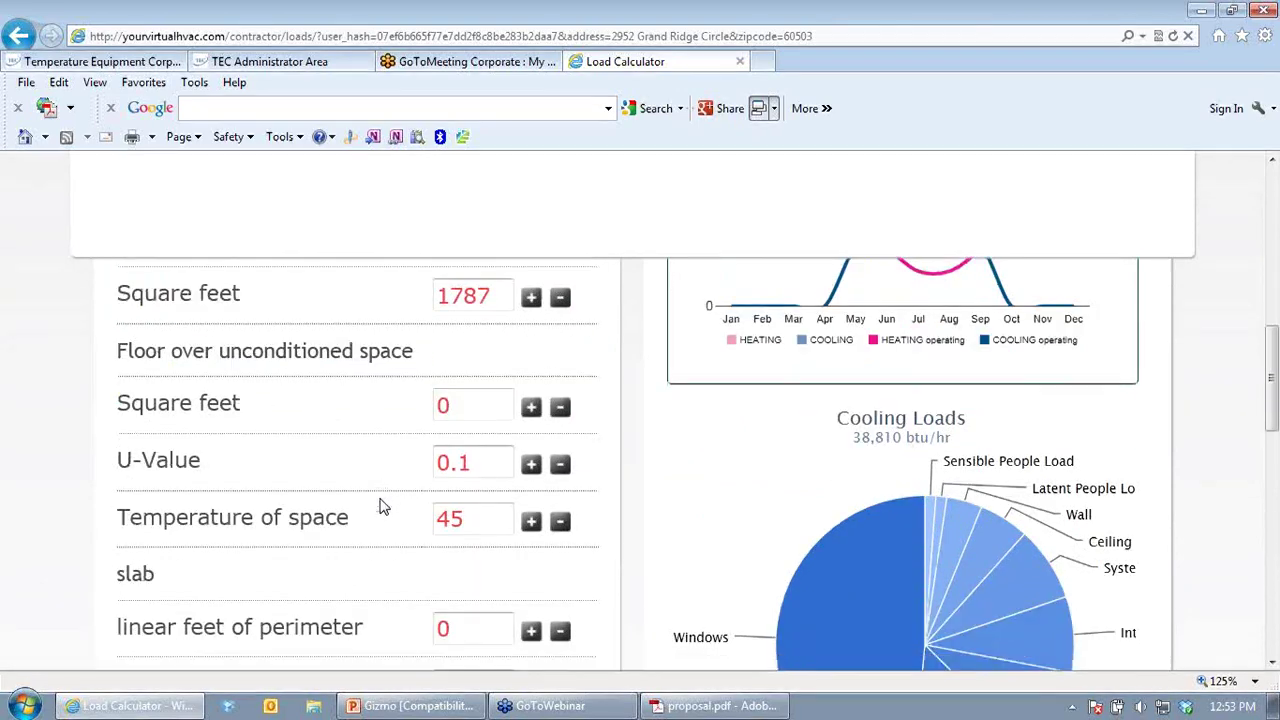
scroll(380, 505, "down", 5)
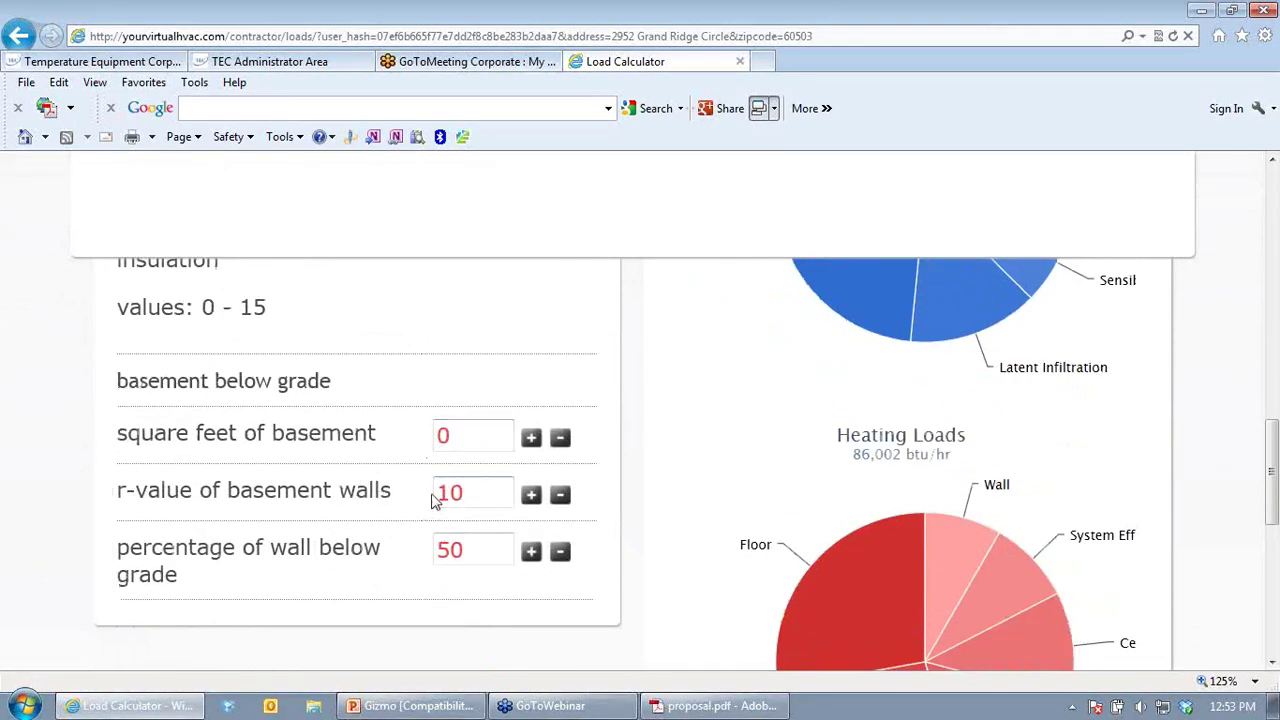
scroll(391, 523, "down", 3)
scroll(391, 523, "down", 7)
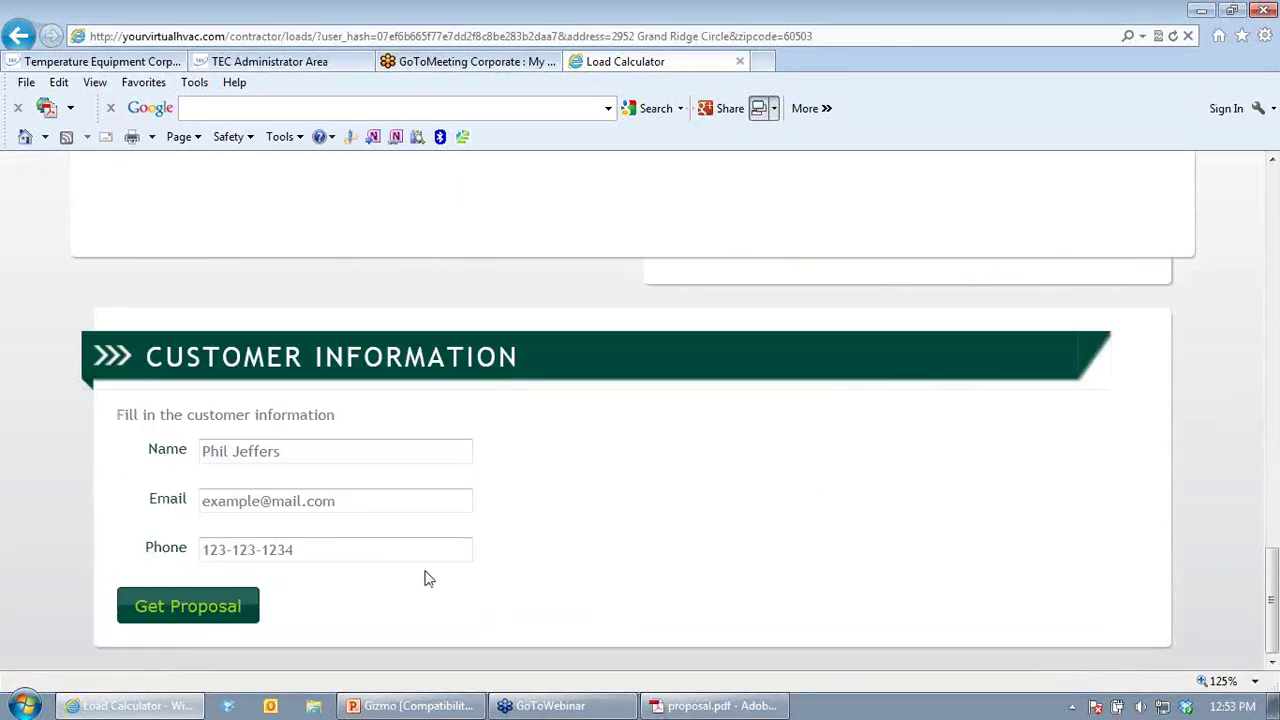
left_click(232, 610)
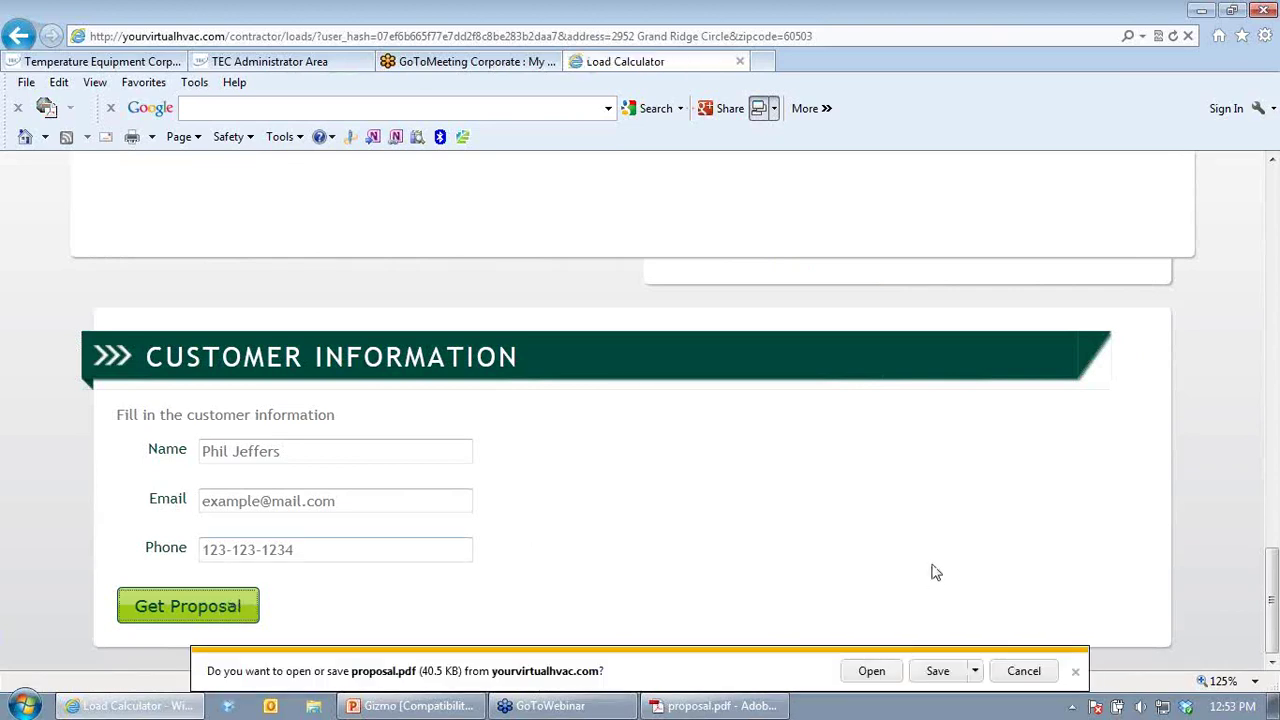
left_click(868, 671)
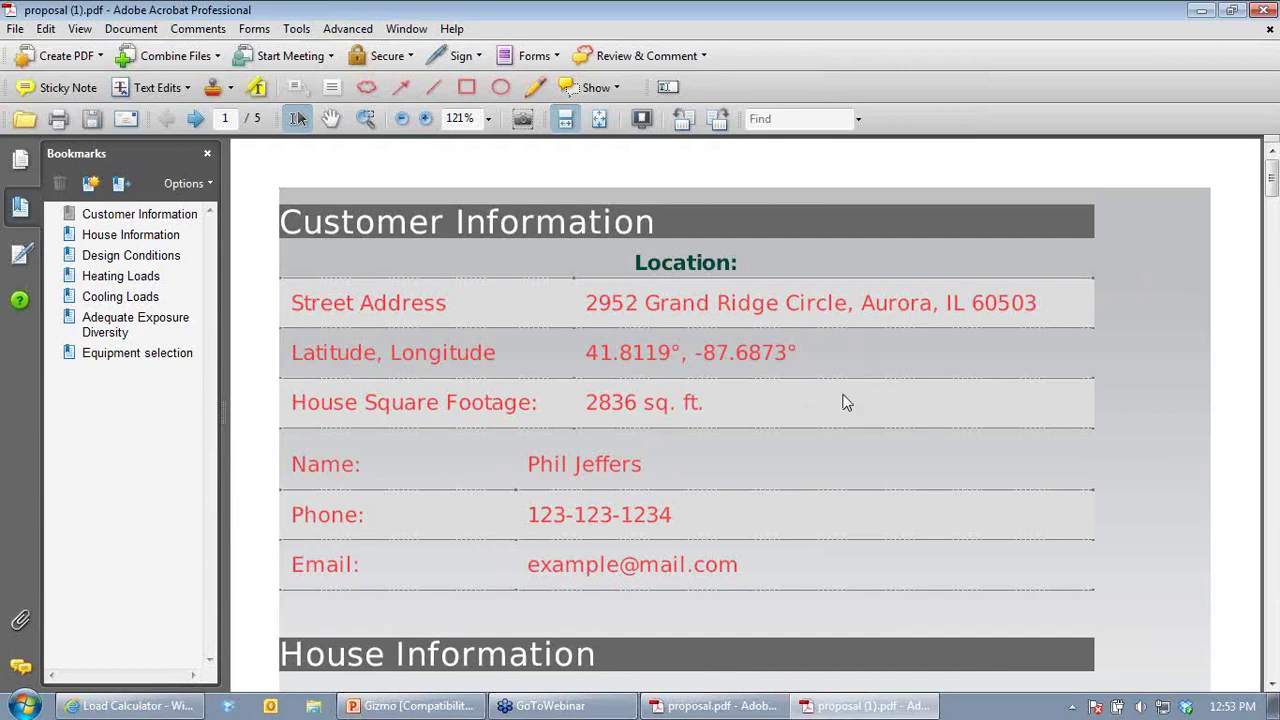
Page through proposal (1).pdf to page 5's Equipment selection: 32,862 Btuh sensible, 1,494 CFM airflow.
scroll(843, 402, "down", 2)
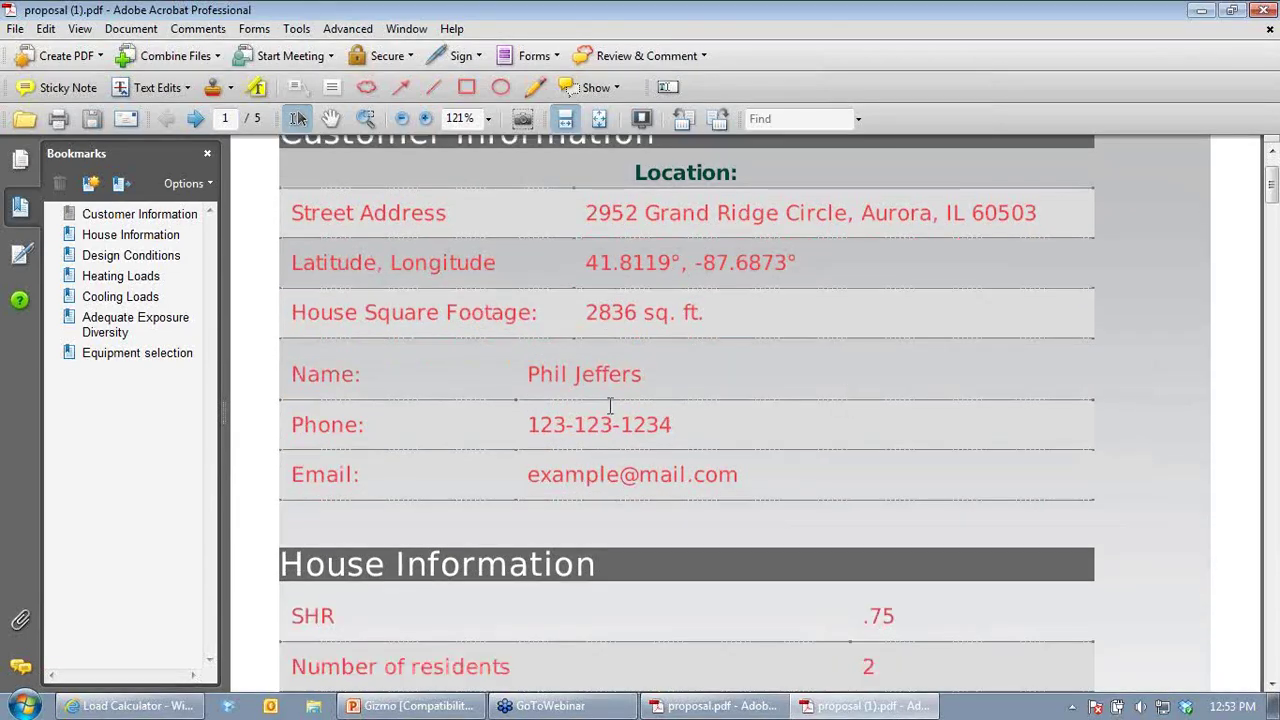
scroll(646, 410, "down", 10)
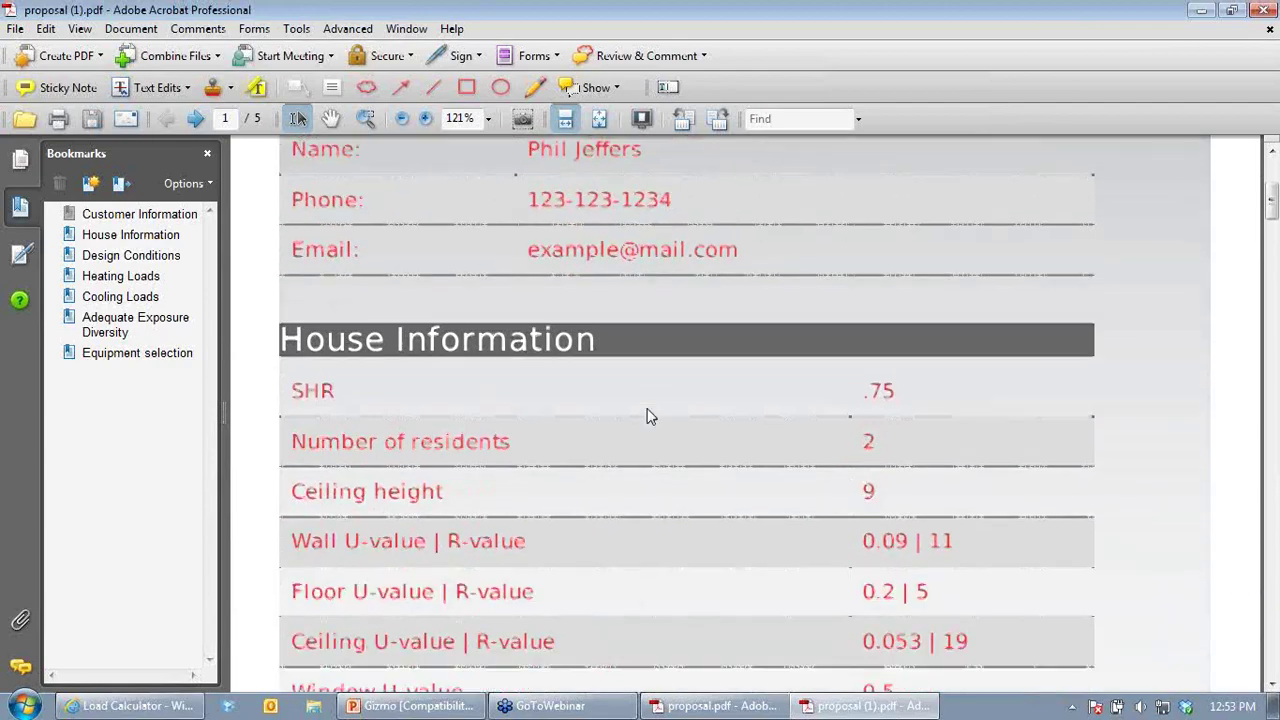
scroll(646, 416, "down", 6)
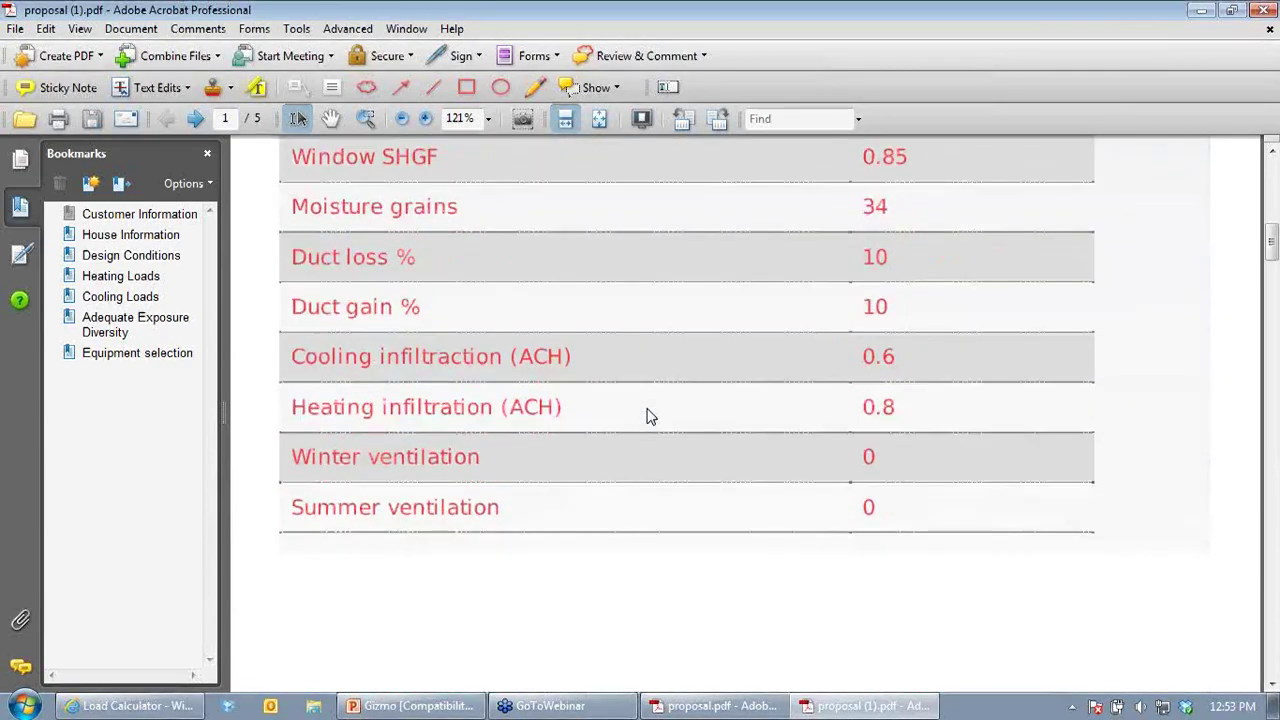
scroll(646, 416, "up", 9)
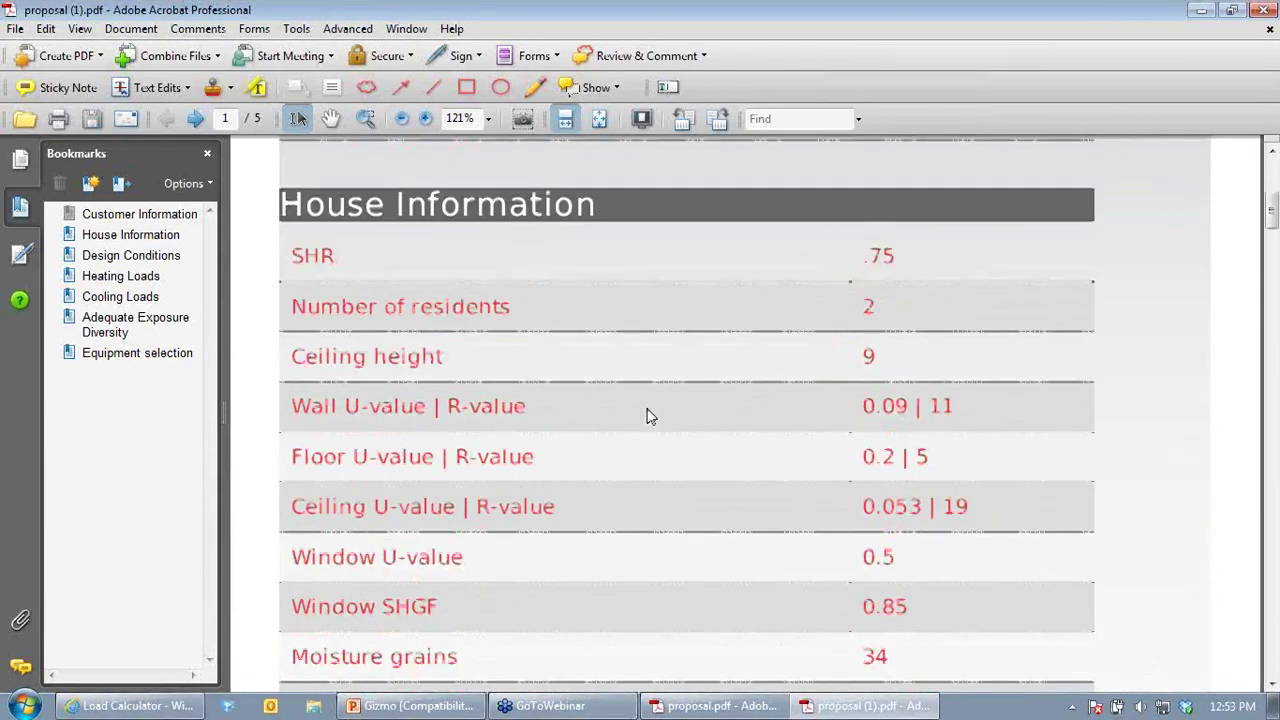
scroll(846, 449, "down", 13)
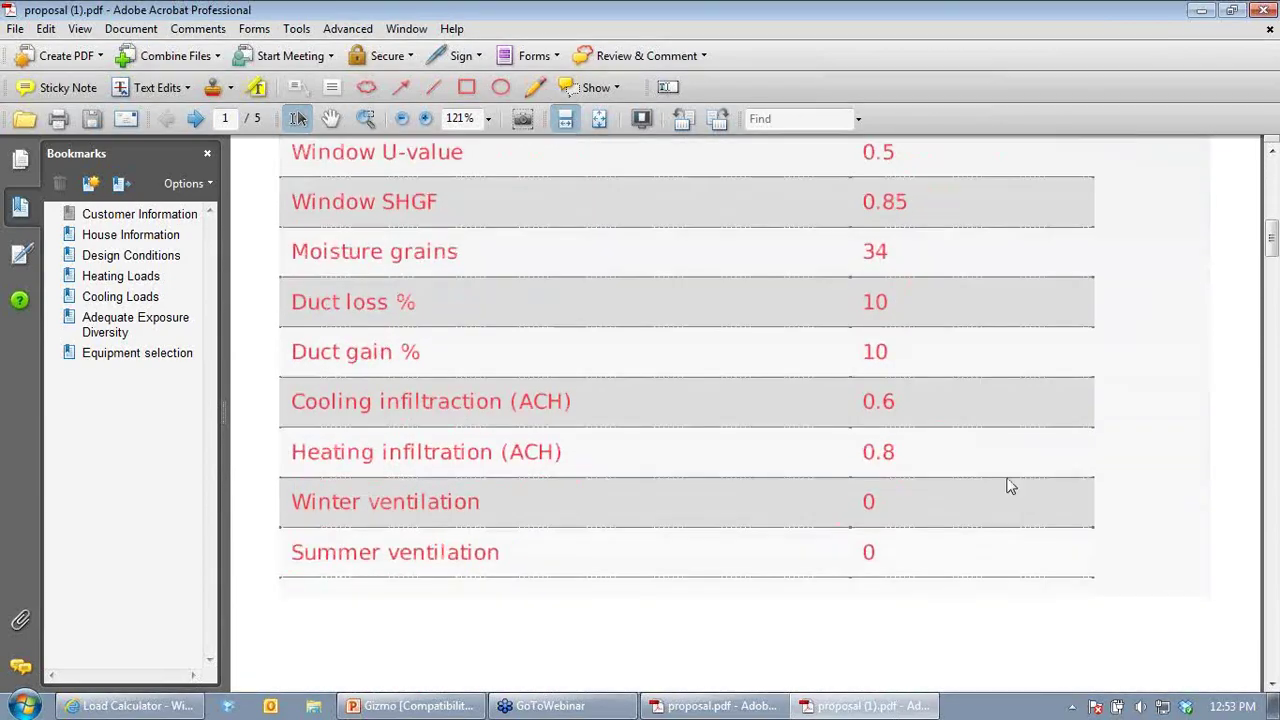
scroll(945, 450, "down", 7)
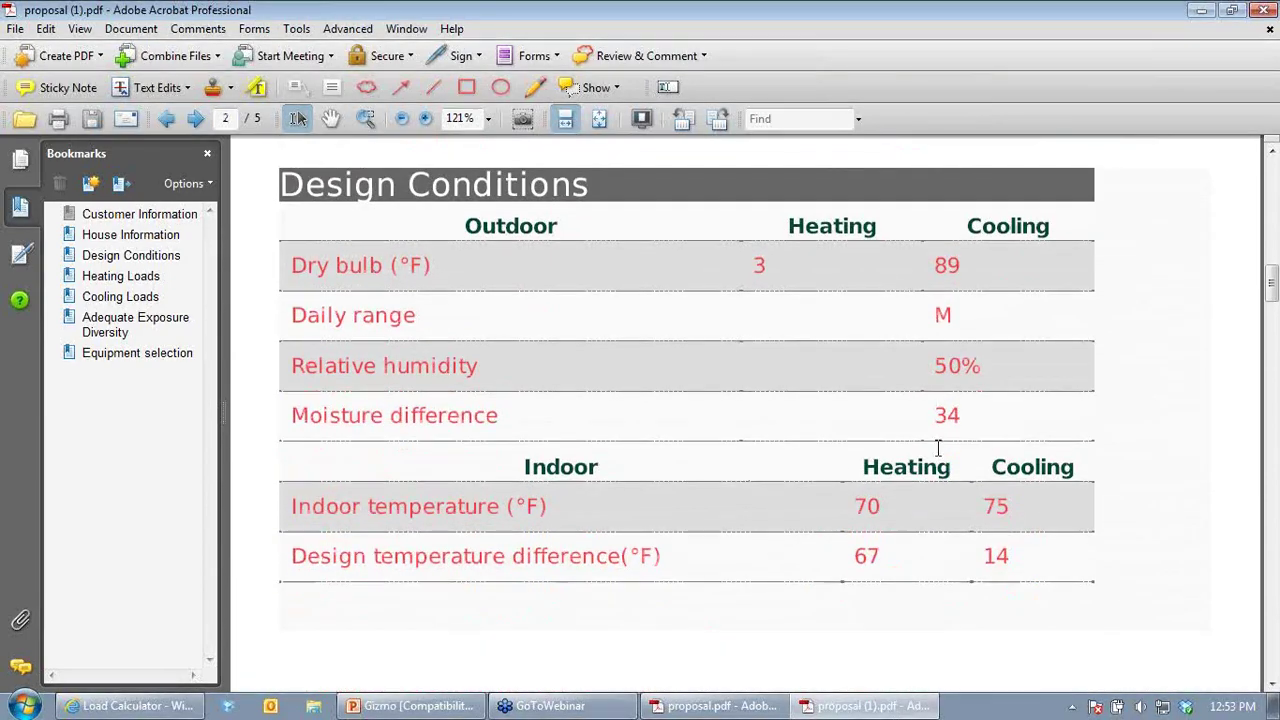
scroll(938, 447, "down", 10)
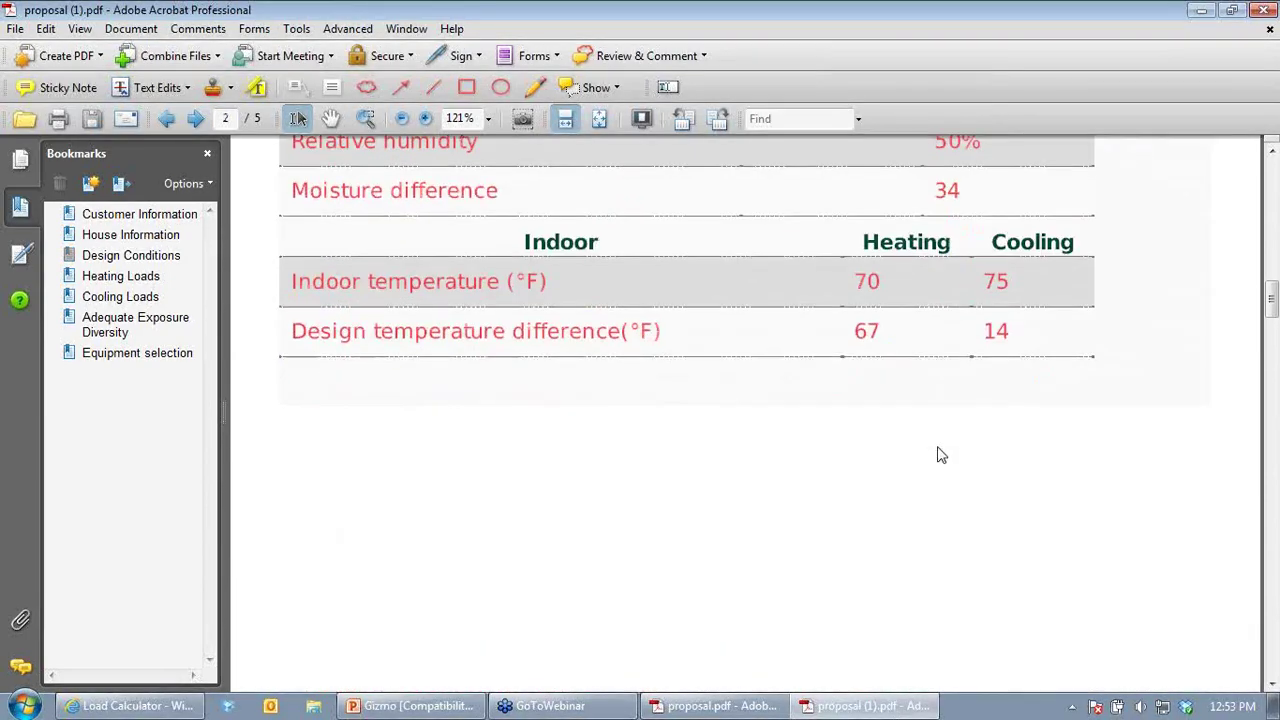
scroll(926, 460, "down", 4)
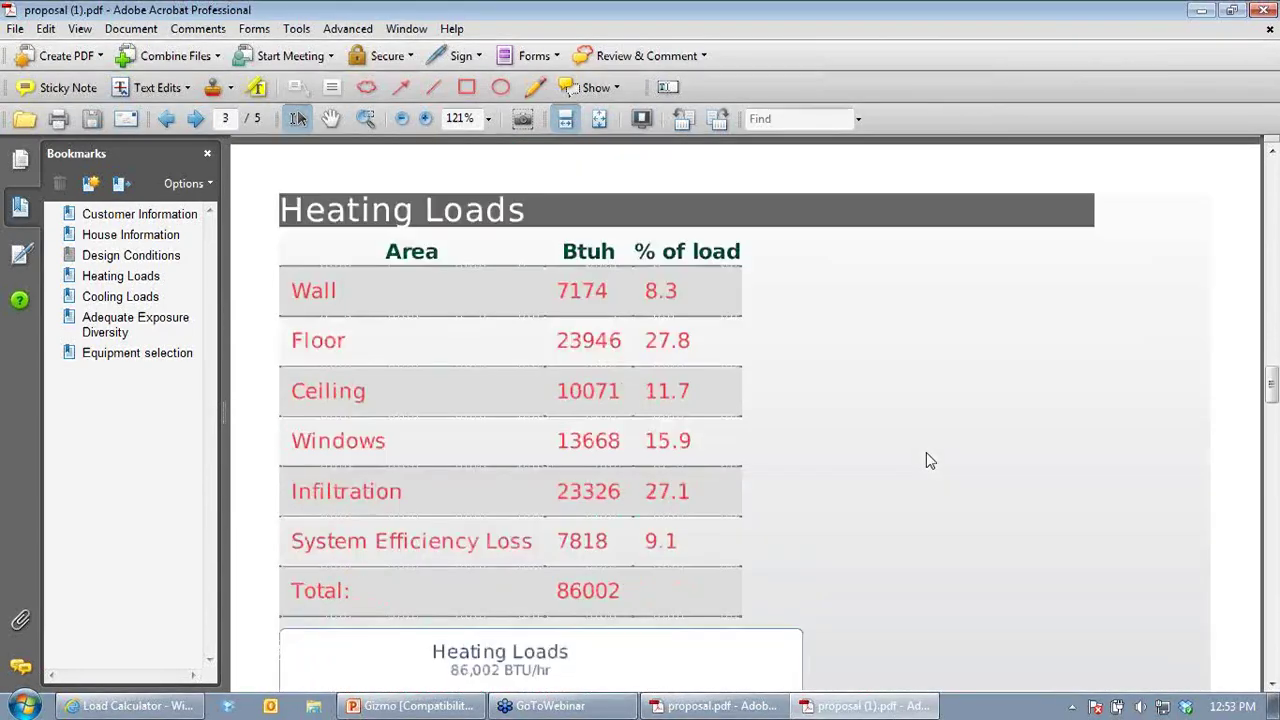
scroll(926, 460, "down", 18)
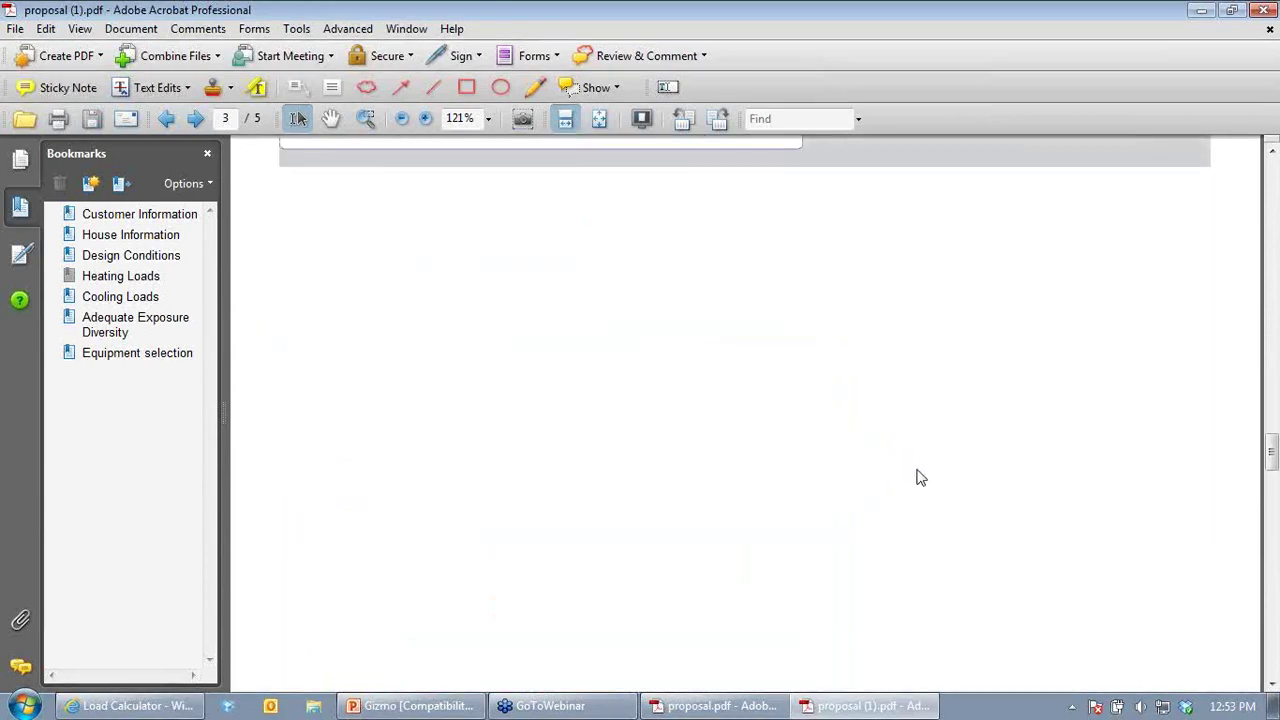
scroll(920, 478, "down", 8)
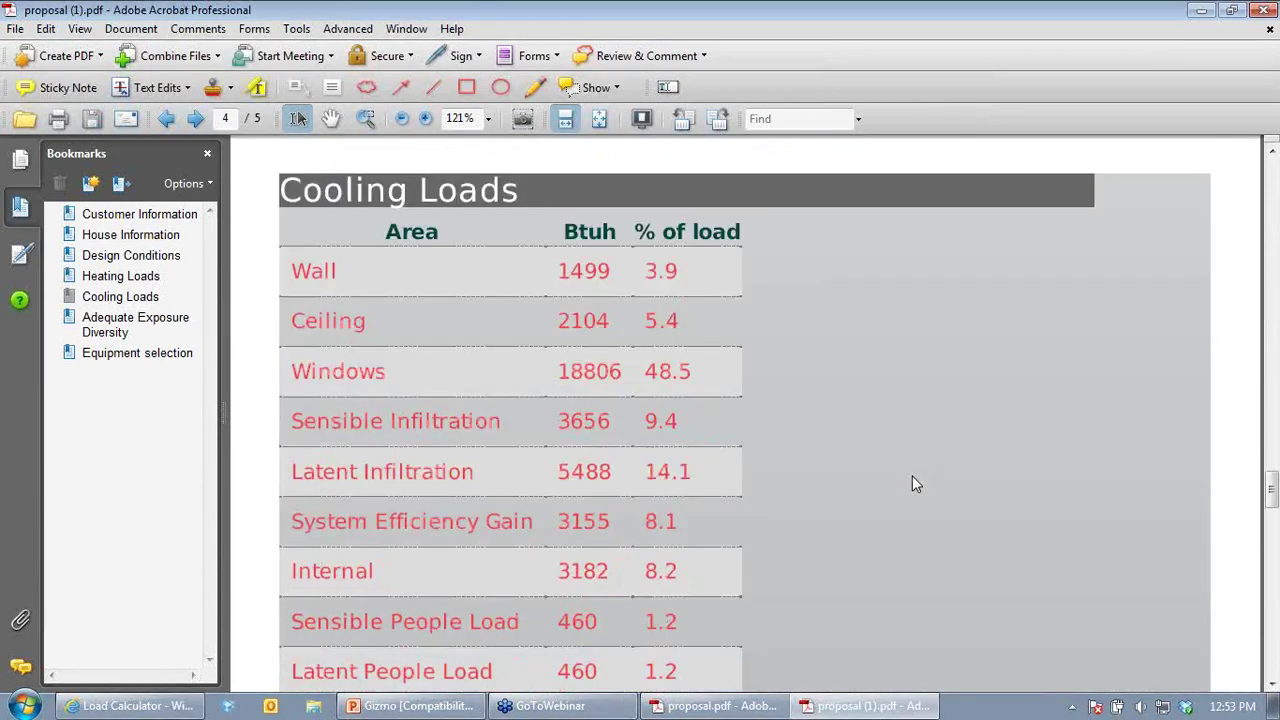
scroll(912, 477, "down", 1)
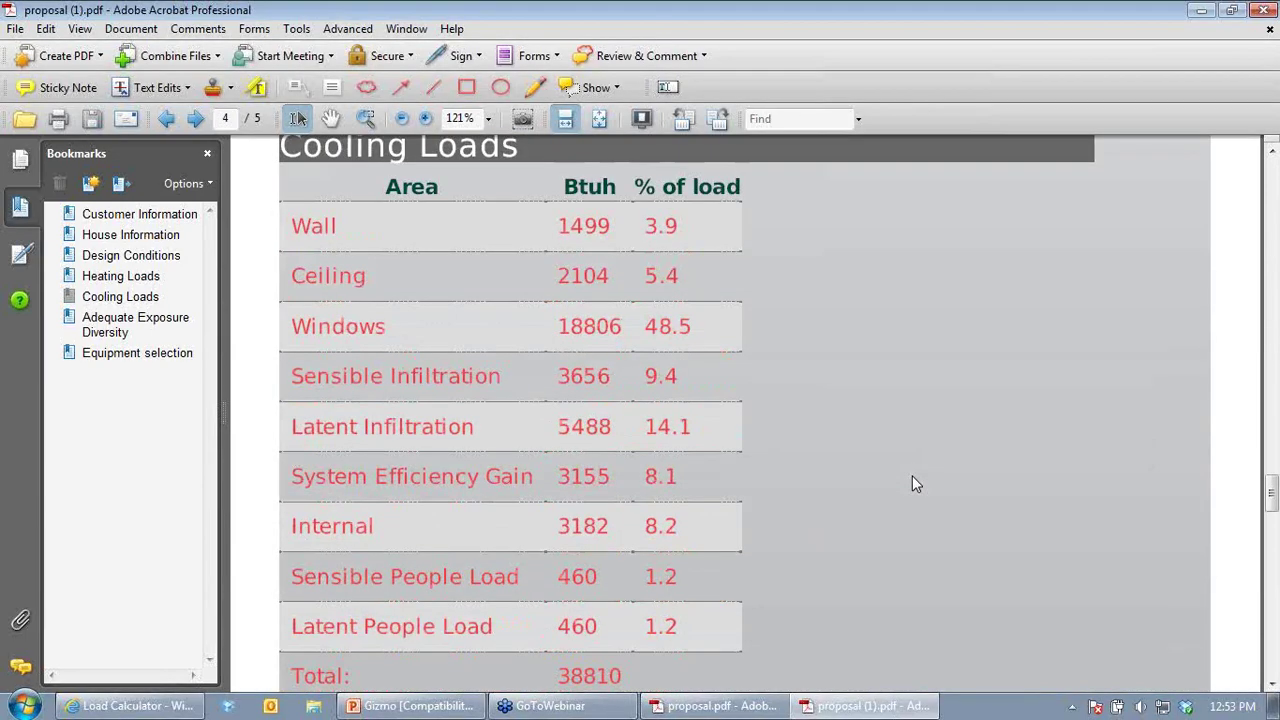
scroll(912, 477, "down", 3)
scroll(912, 476, "down", 20)
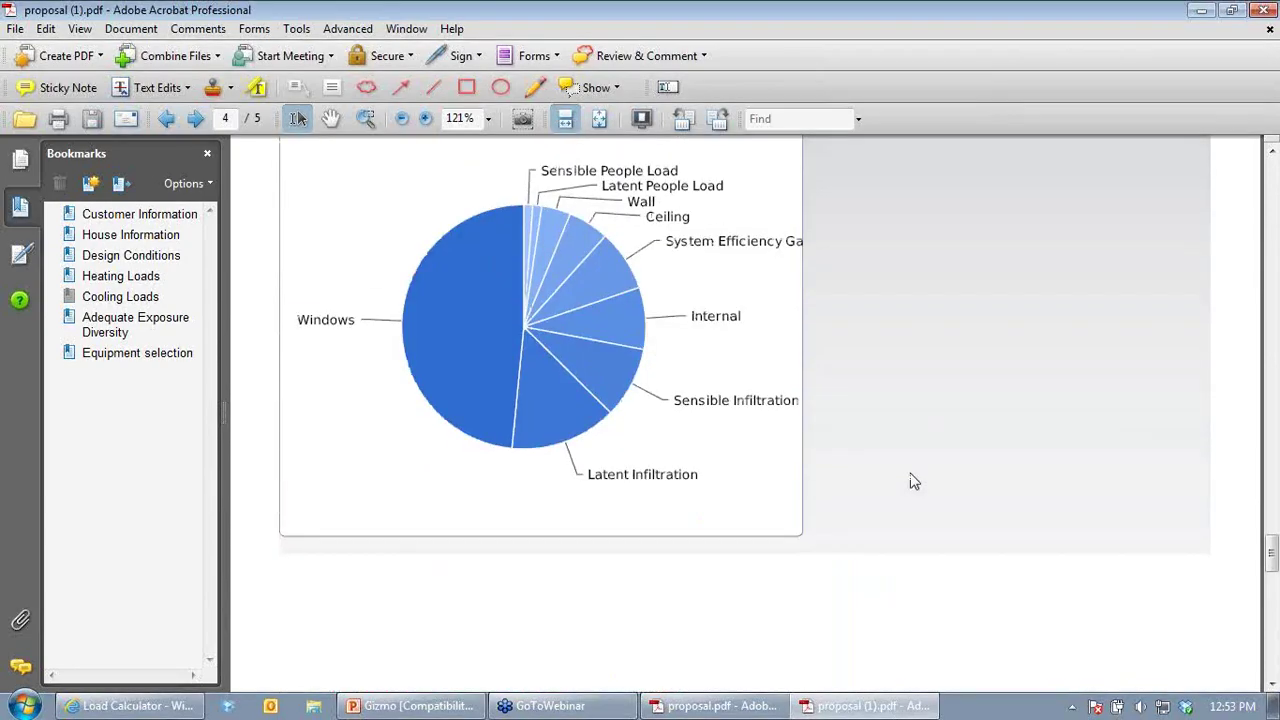
scroll(910, 478, "down", 8)
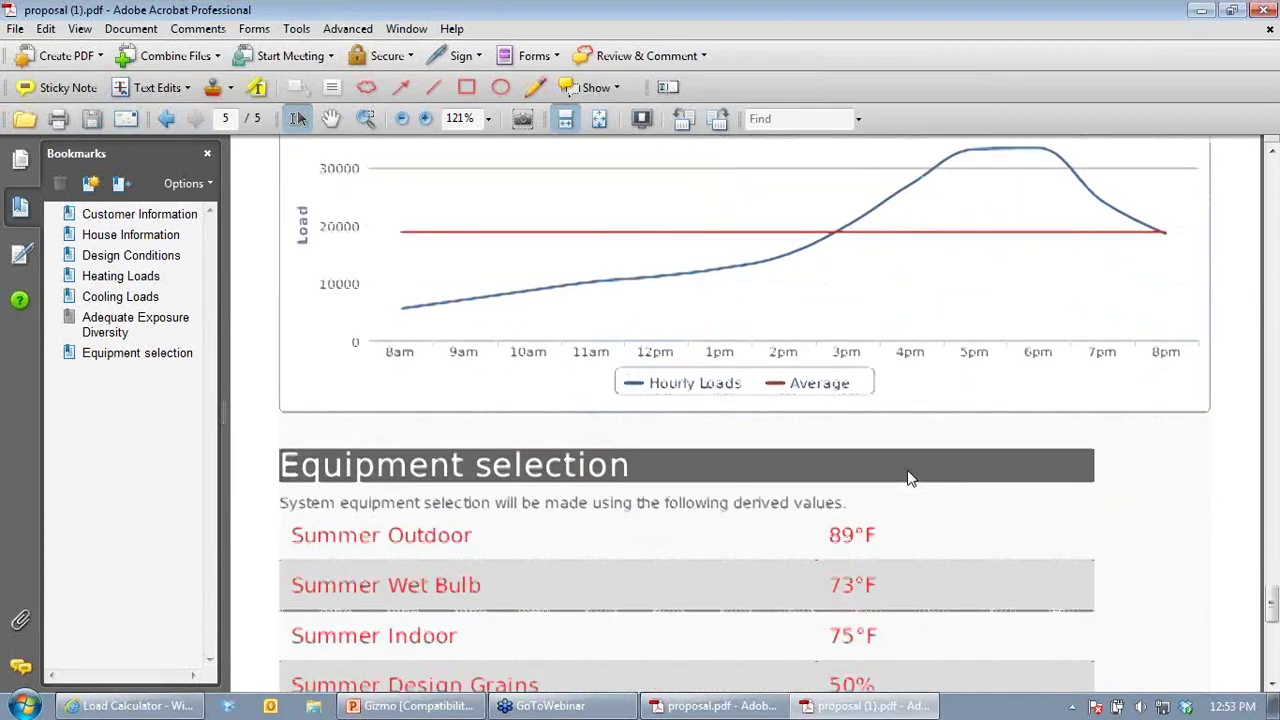
scroll(910, 478, "down", 6)
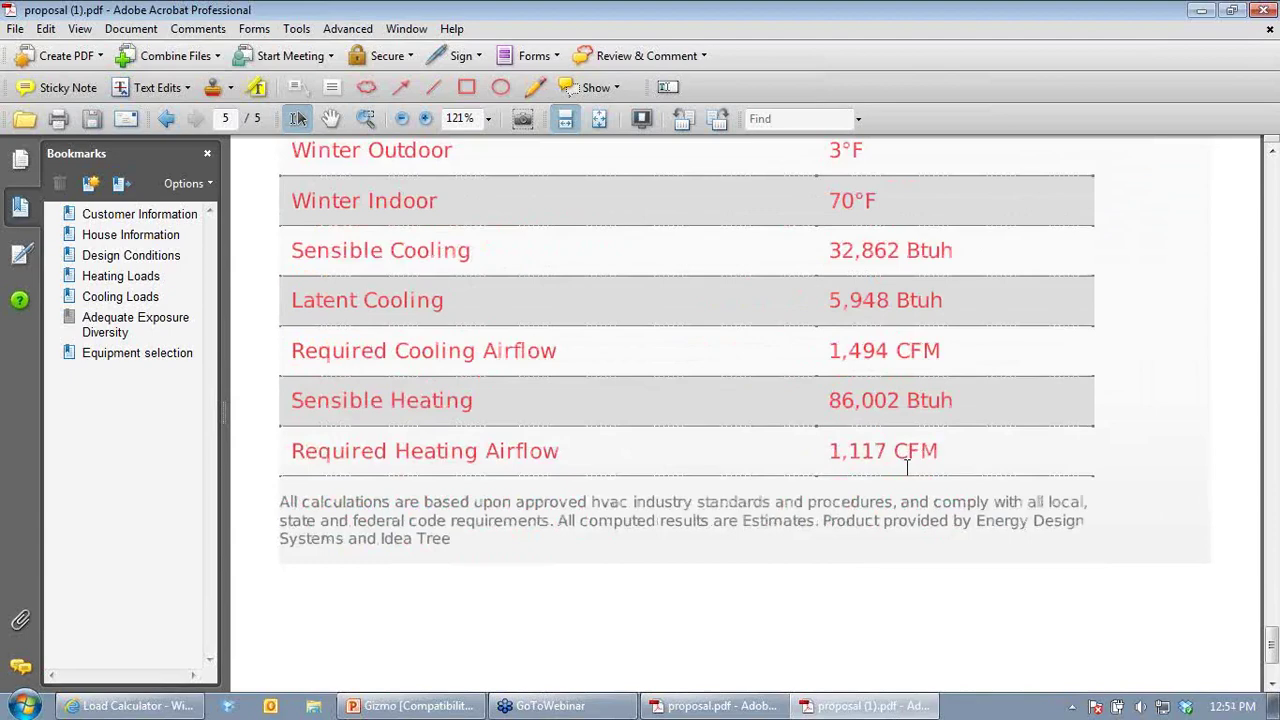
scroll(907, 467, "up", 2)
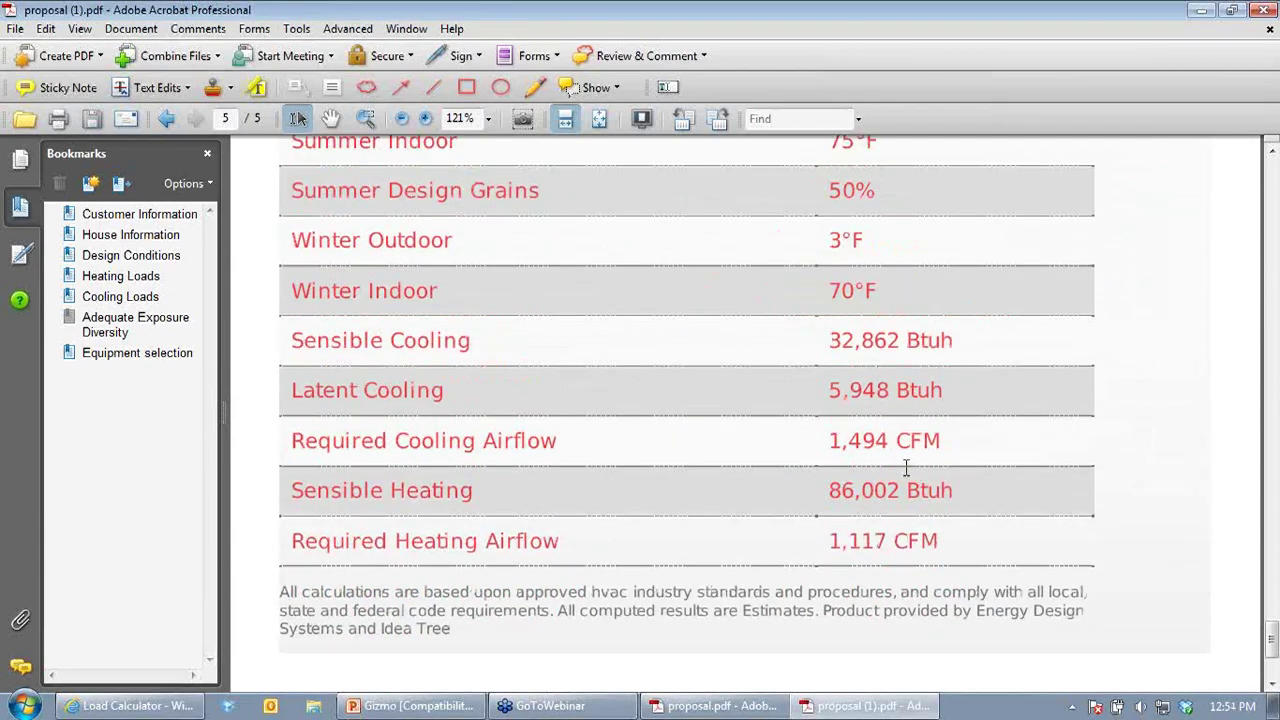
scroll(907, 467, "down", 4)
scroll(907, 467, "up", 5)
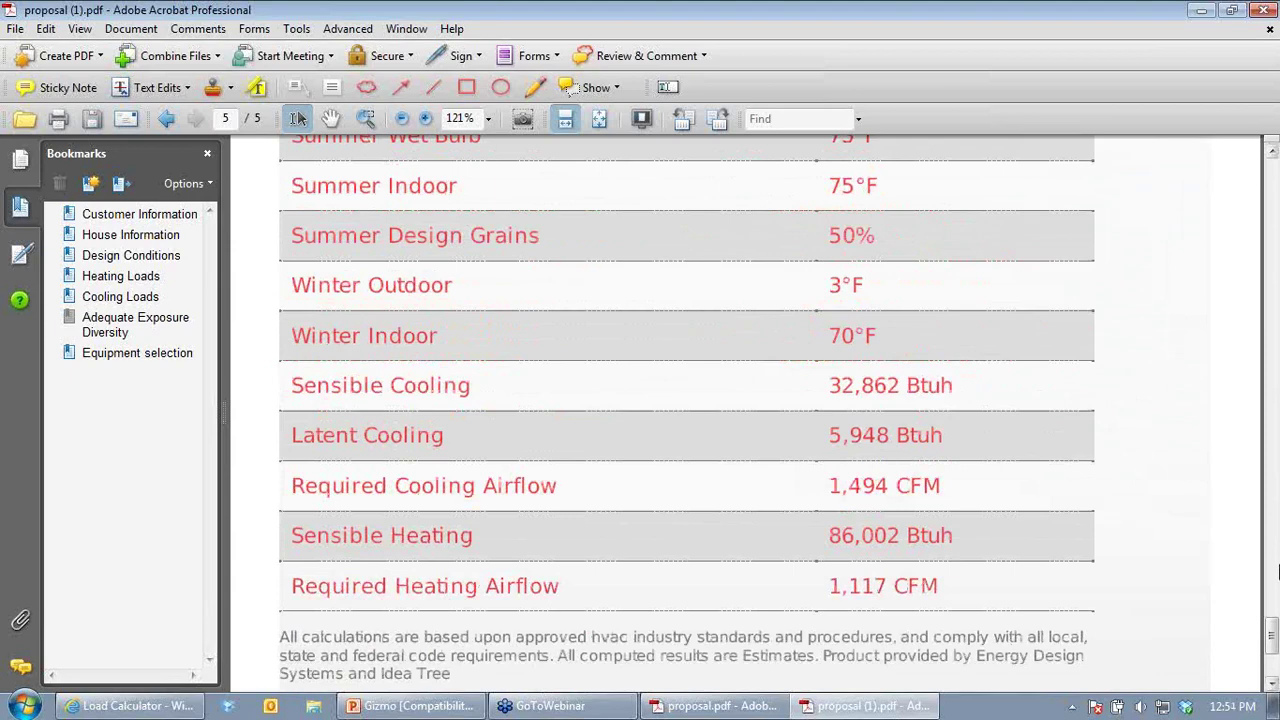
scroll(946, 488, "up", 1)
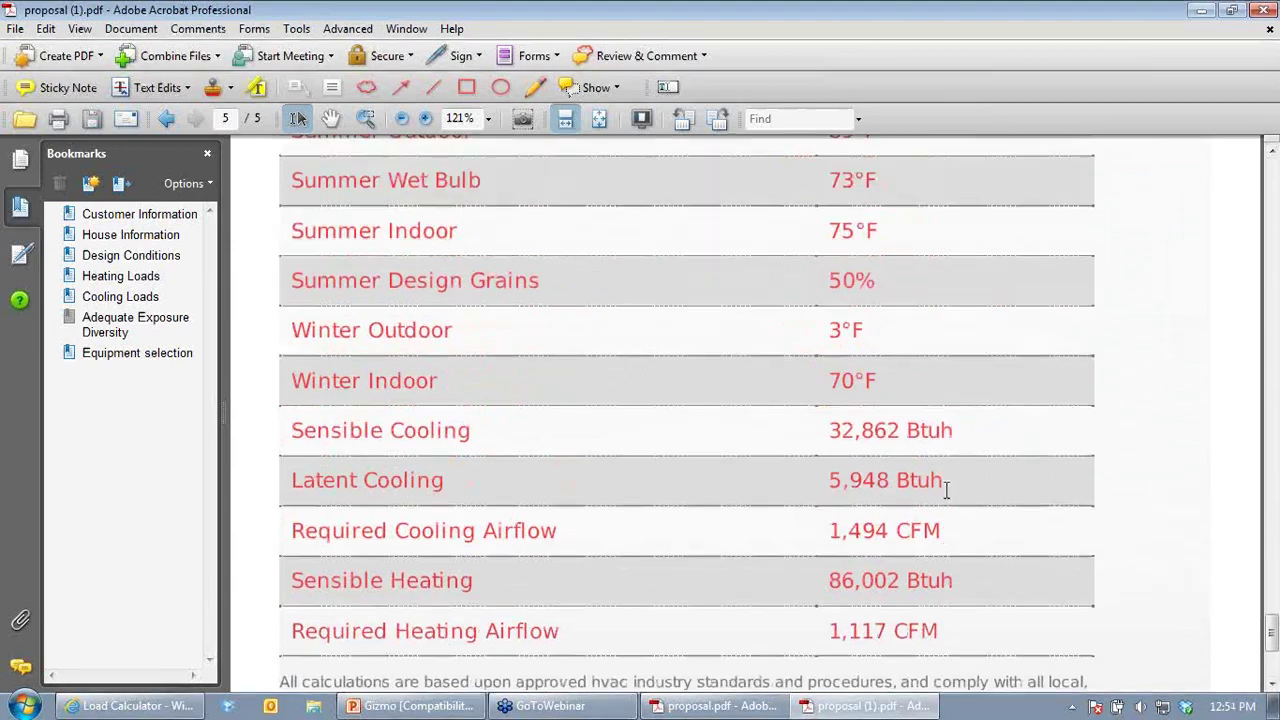
scroll(946, 488, "down", 7)
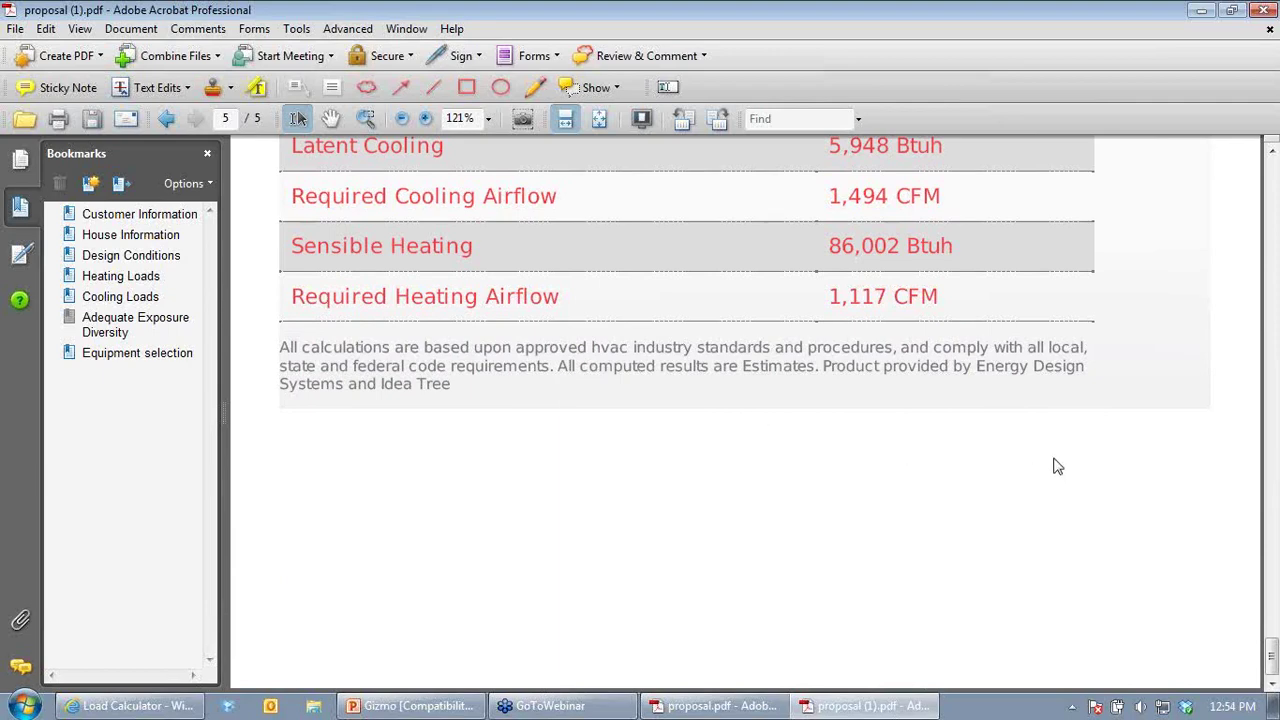
scroll(1052, 466, "up", 2)
scroll(1052, 456, "down", 2)
Jump to Equipment selection, check the disclaimer footer, then scroll back up toward page 1.
left_click(86, 357)
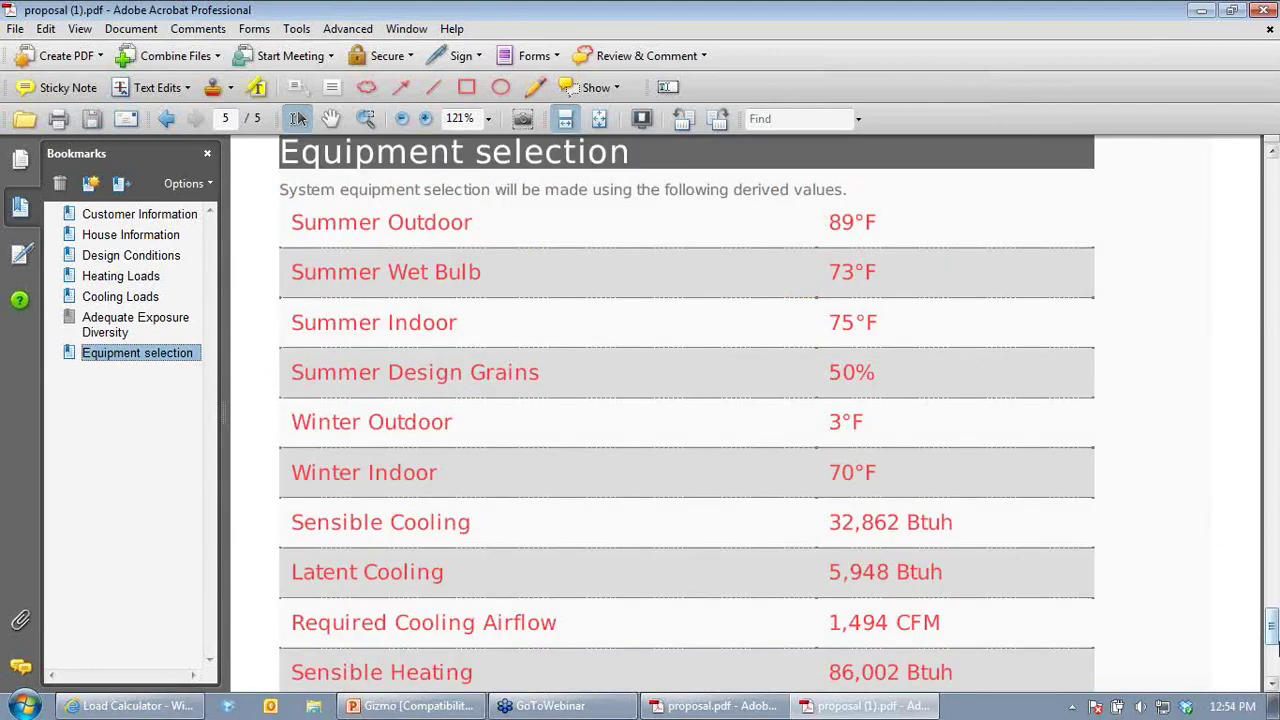
left_click_drag(1273, 645, 1273, 665)
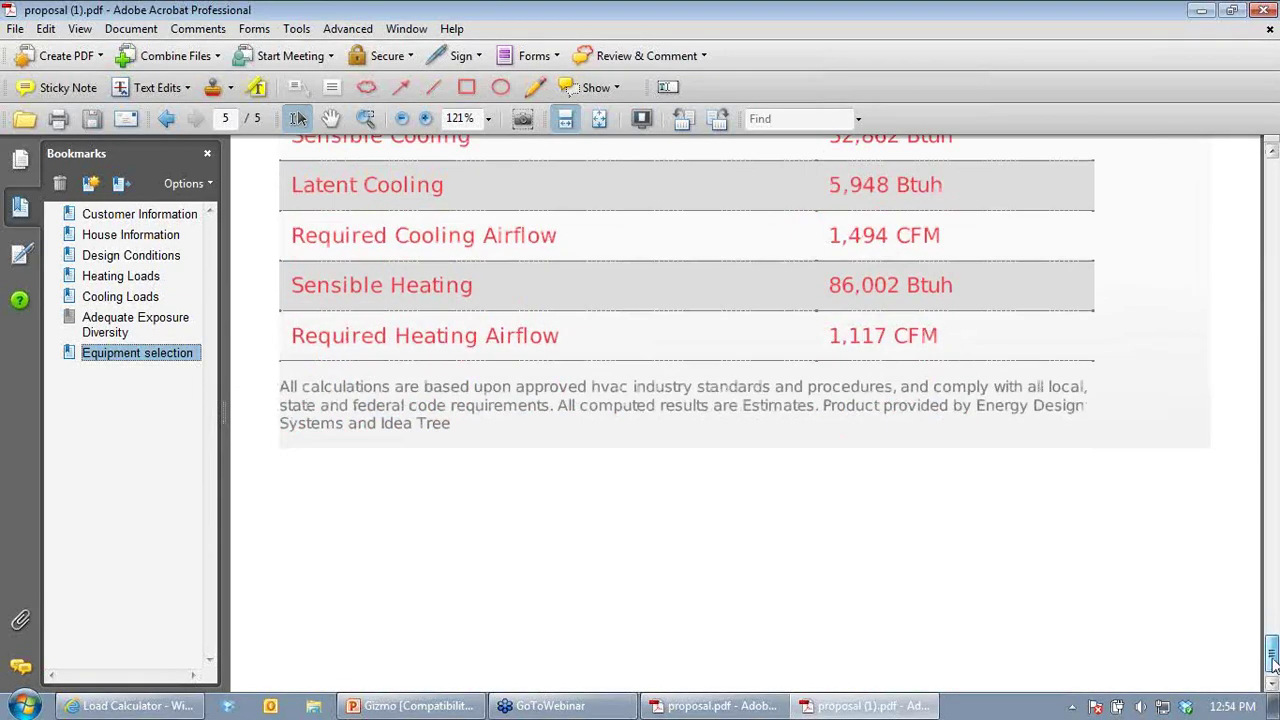
left_click_drag(1273, 665, 1272, 662)
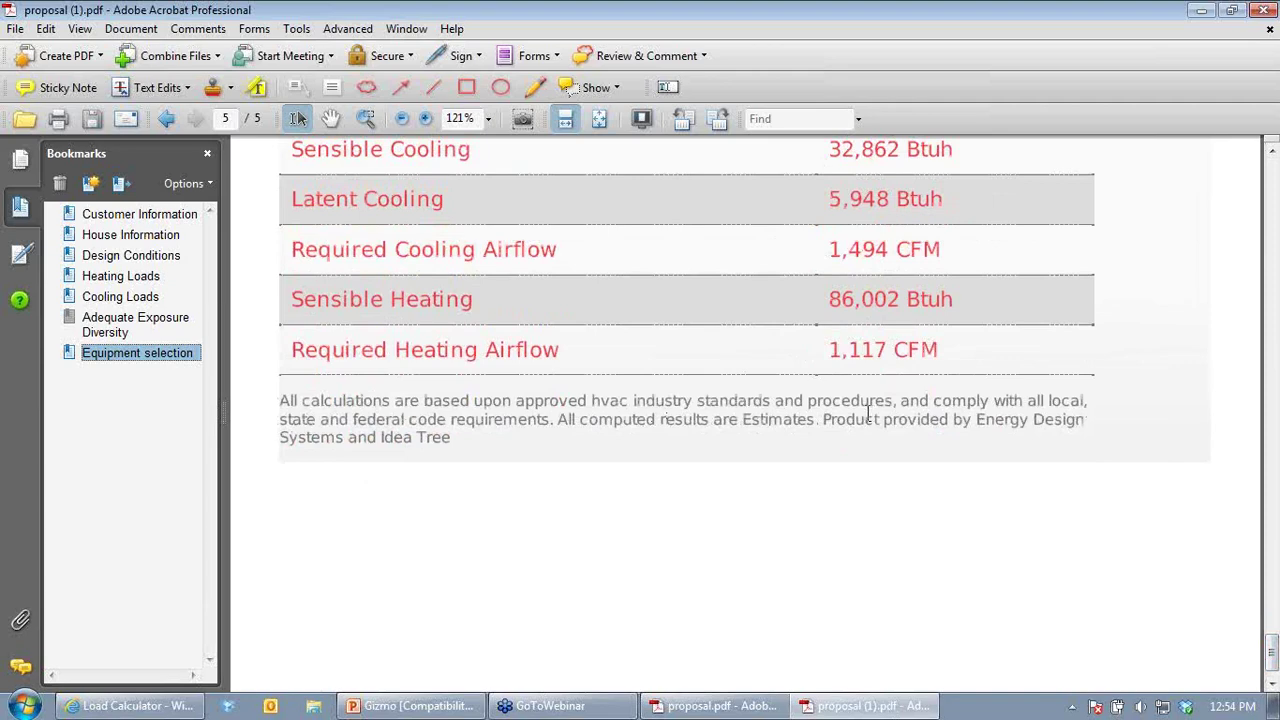
left_click_drag(320, 419, 405, 421)
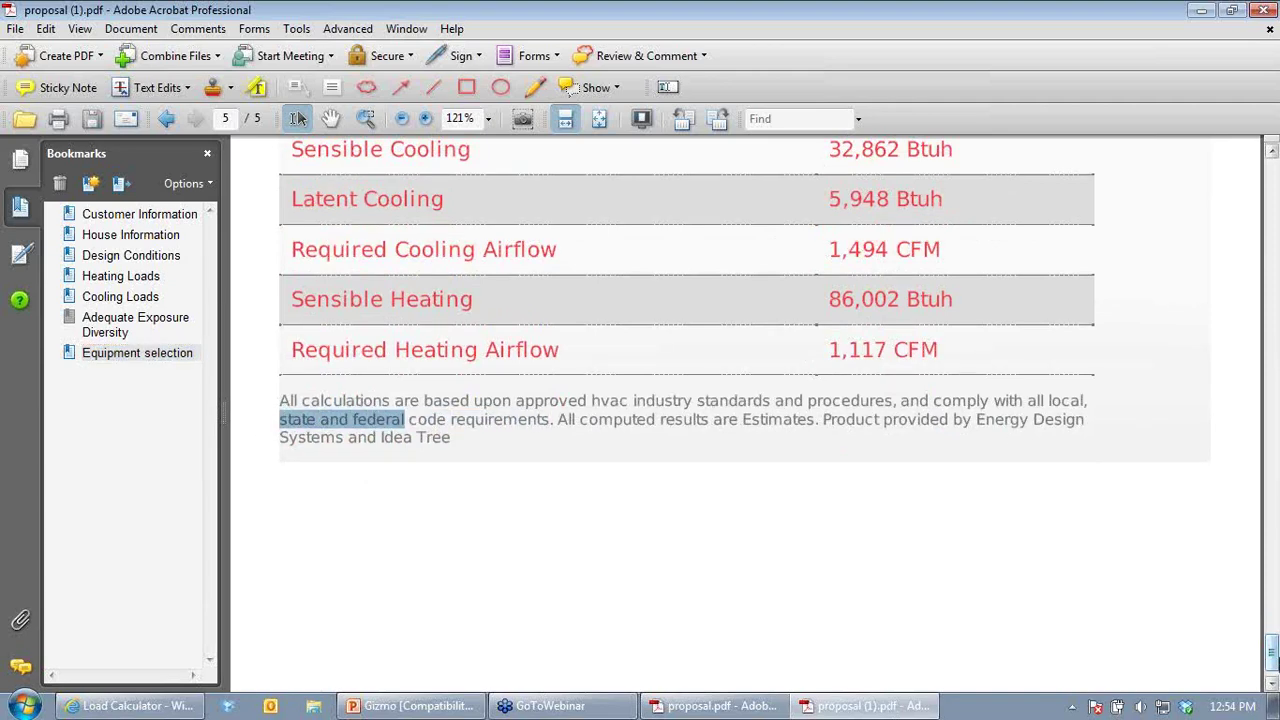
left_click_drag(1272, 660, 1272, 165)
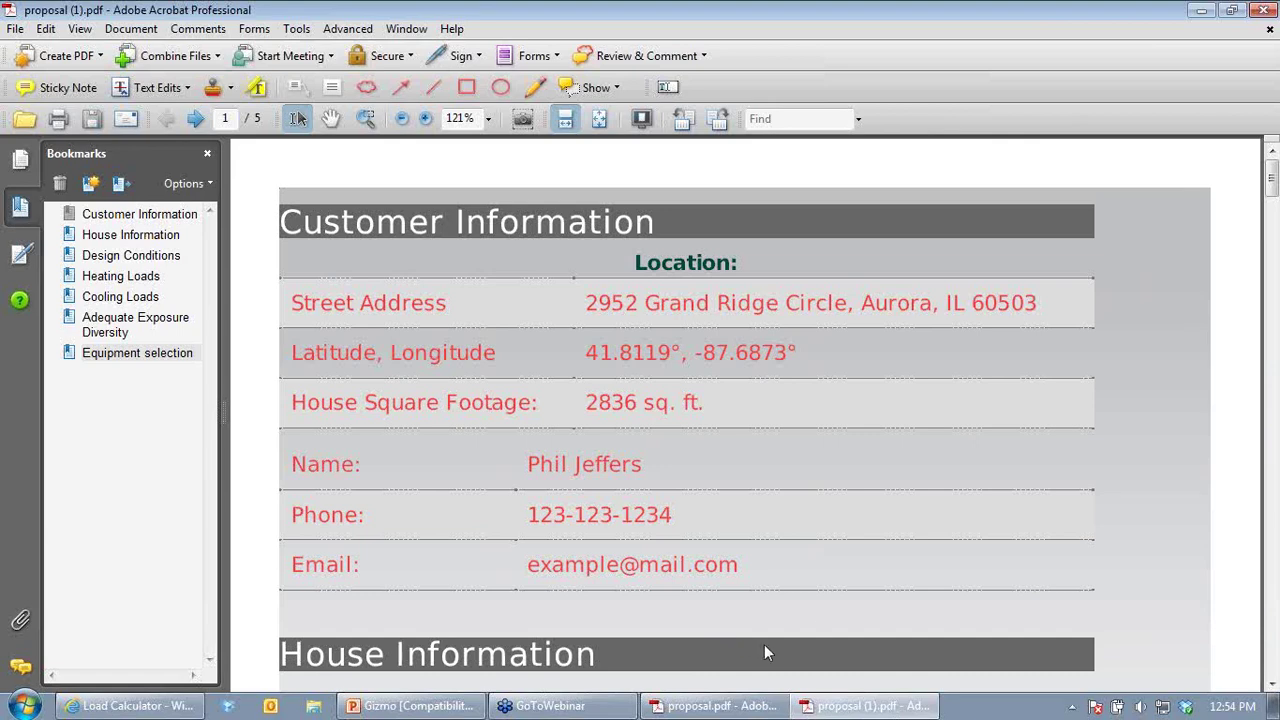
left_click(409, 121)
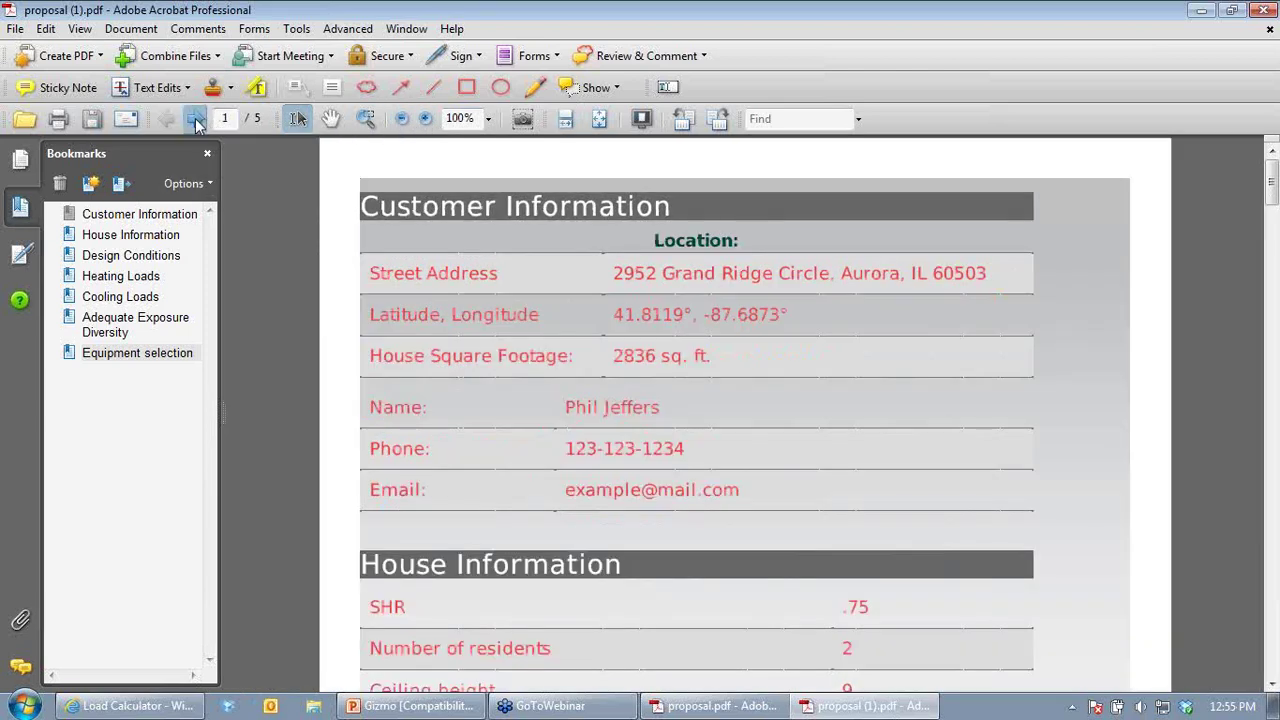
left_click(196, 119)
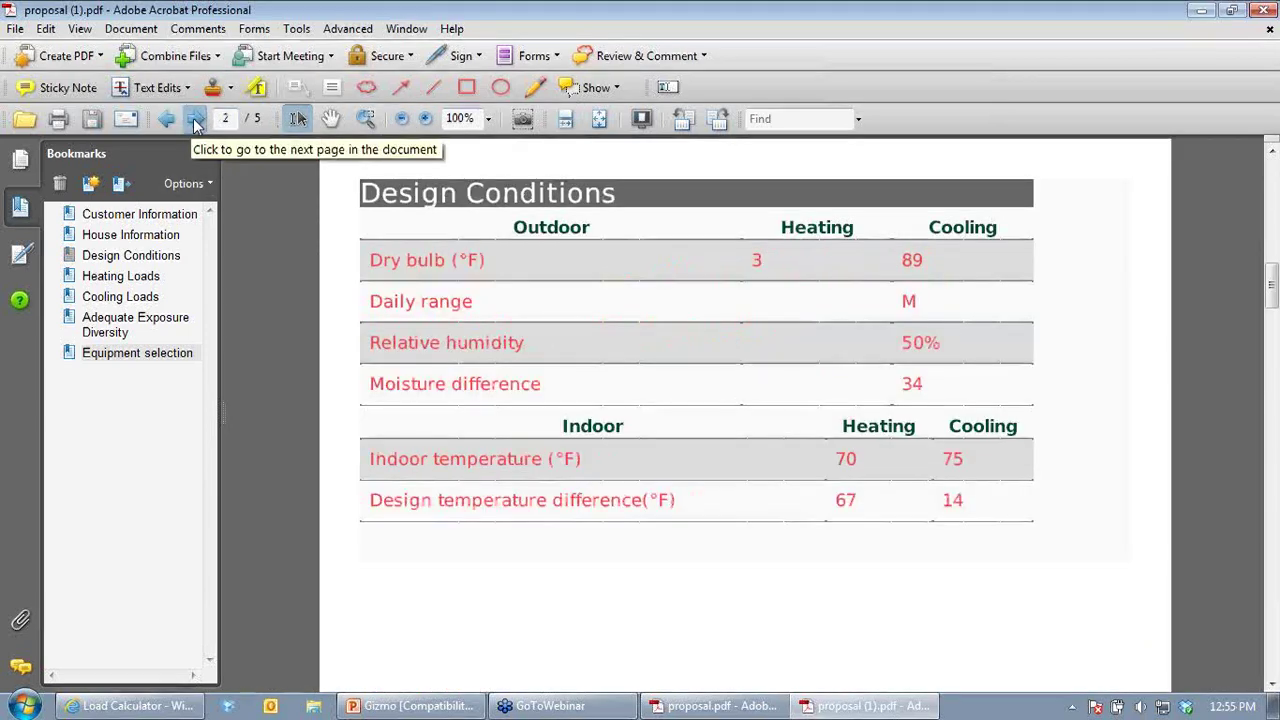
left_click(196, 119)
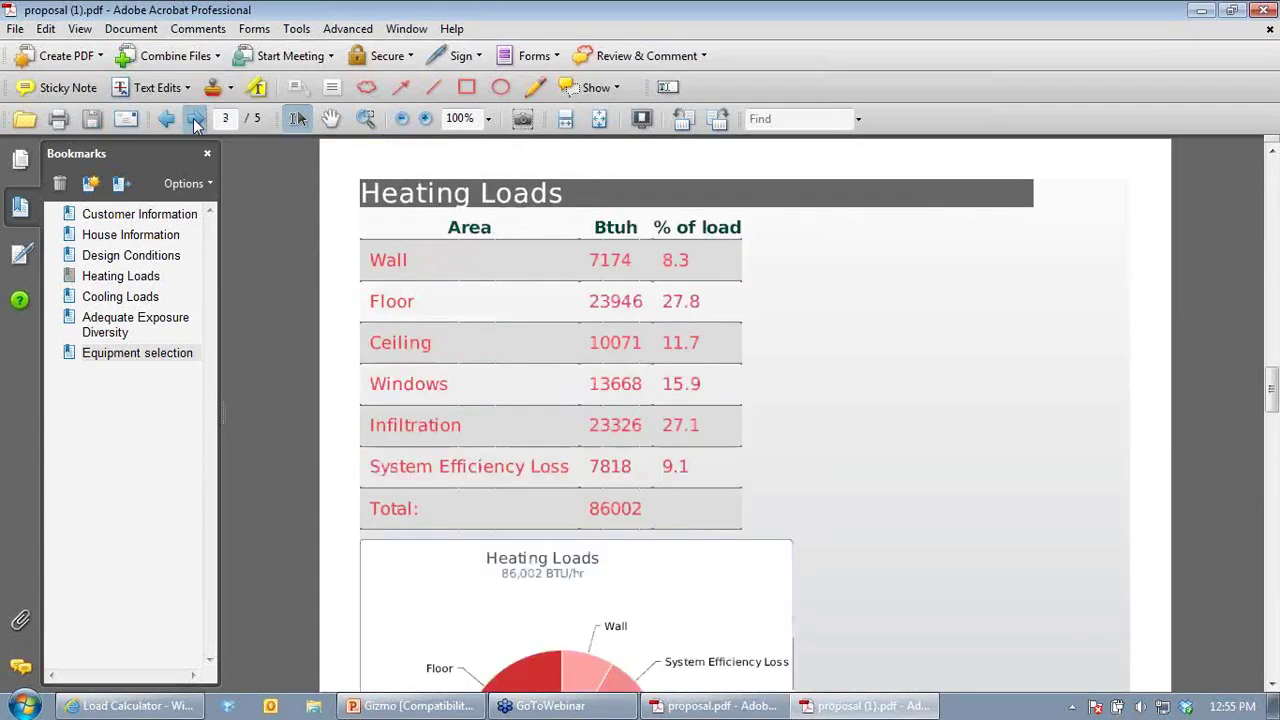
left_click(196, 119)
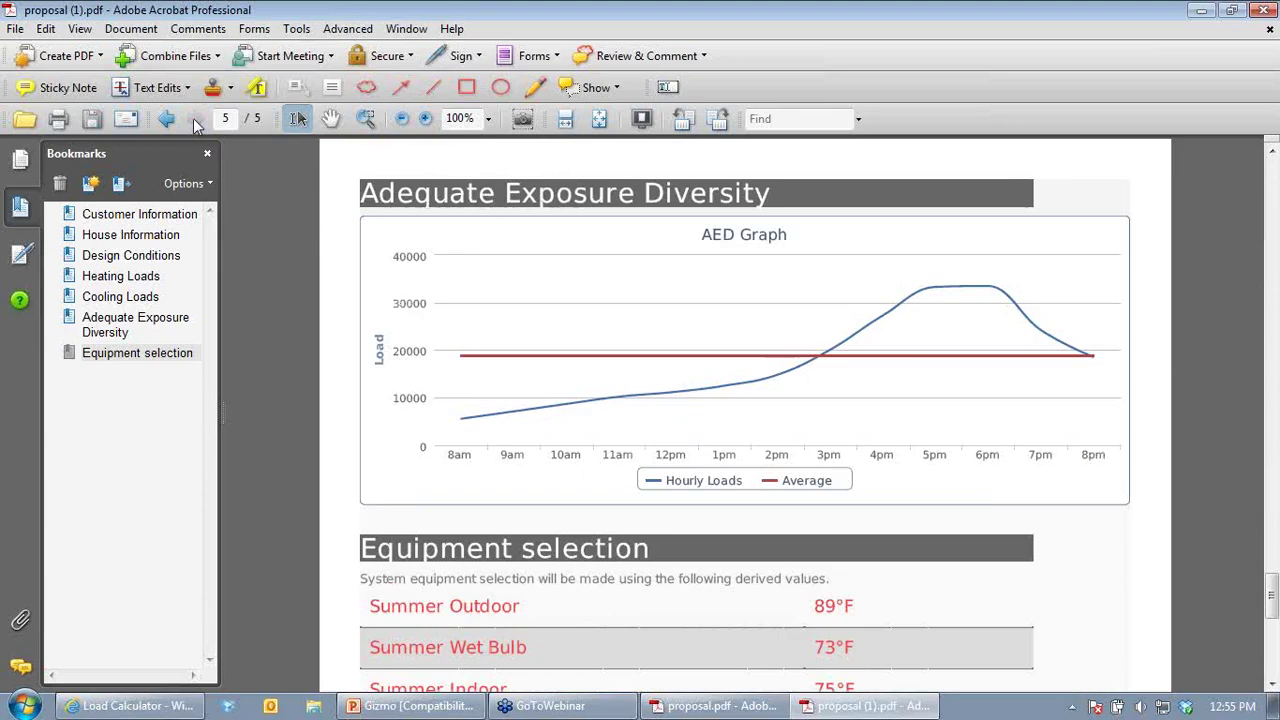
scroll(670, 452, "down", 5)
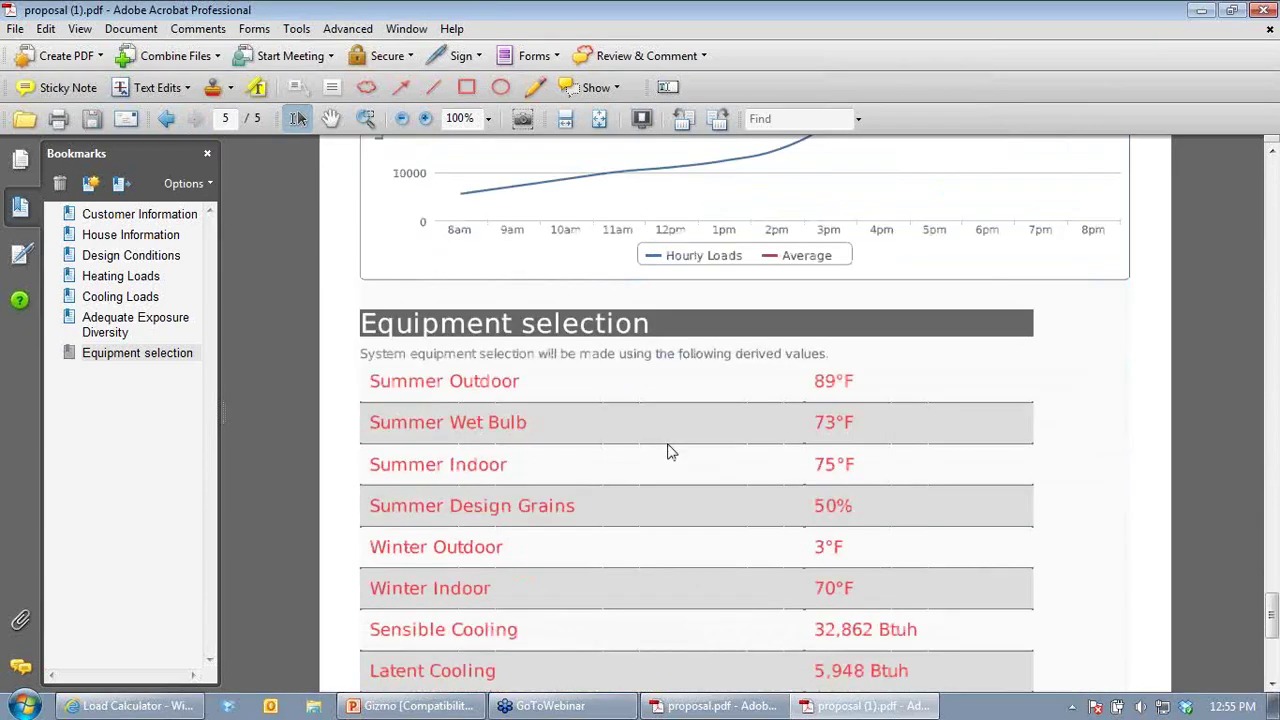
scroll(670, 452, "down", 3)
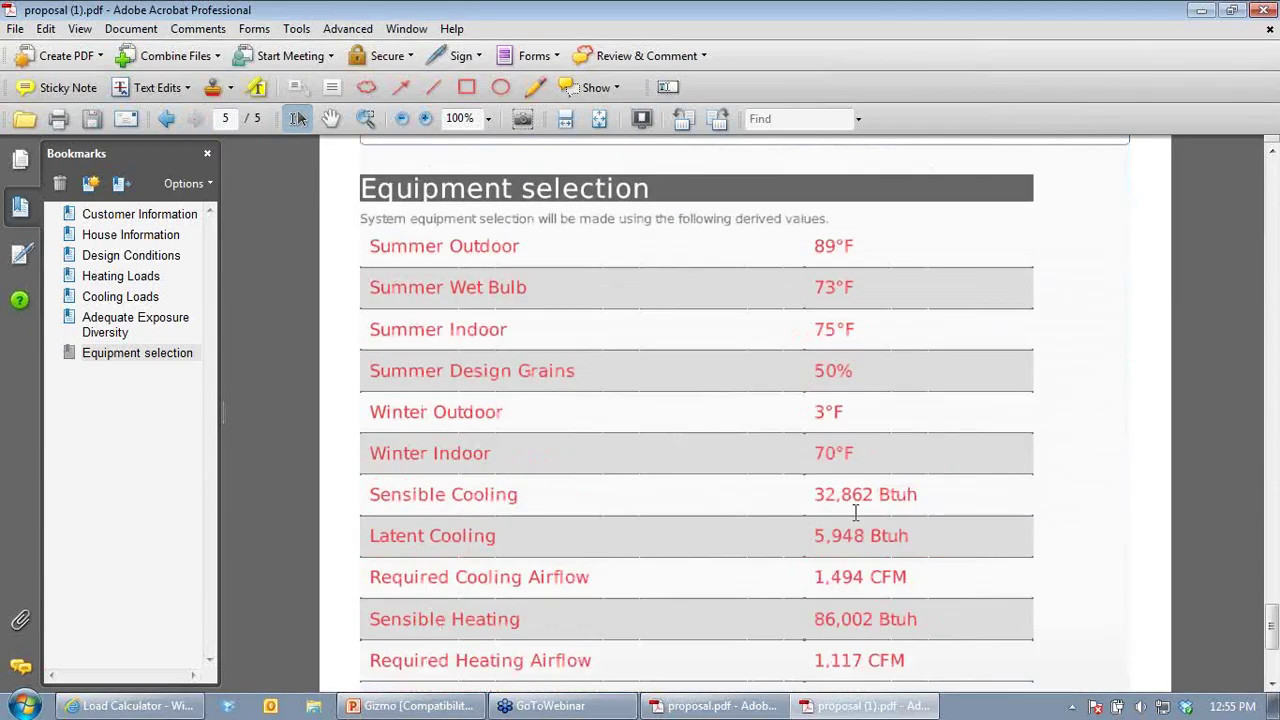
double_click(868, 620)
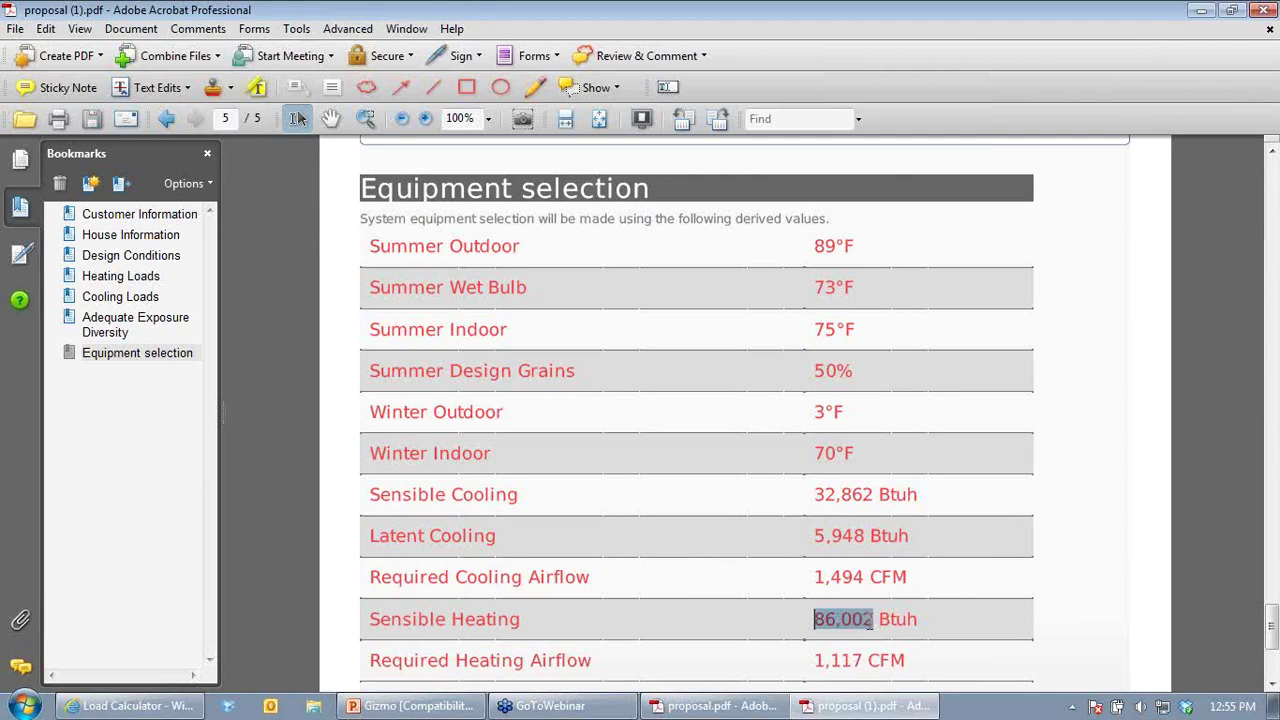
left_click_drag(870, 620, 900, 630)
left_click_drag(815, 489, 369, 494)
left_click(940, 630)
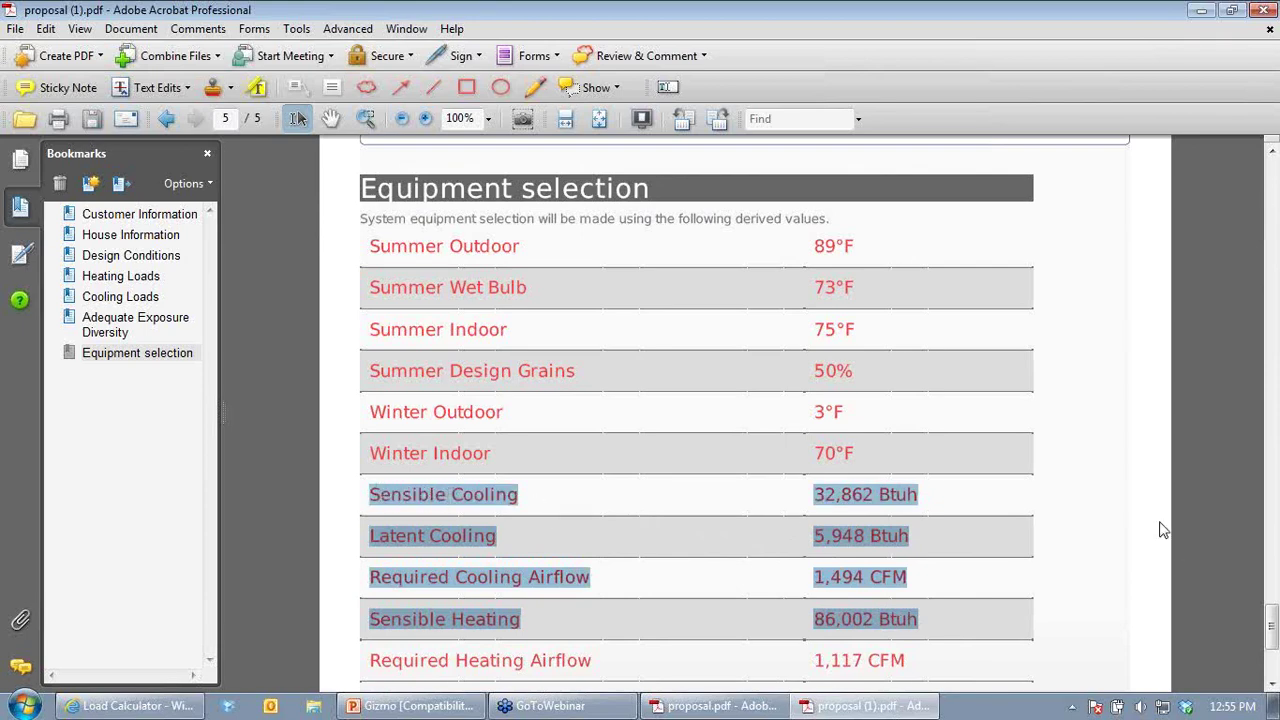
left_click(1163, 530)
scroll(1163, 530, "down", 5)
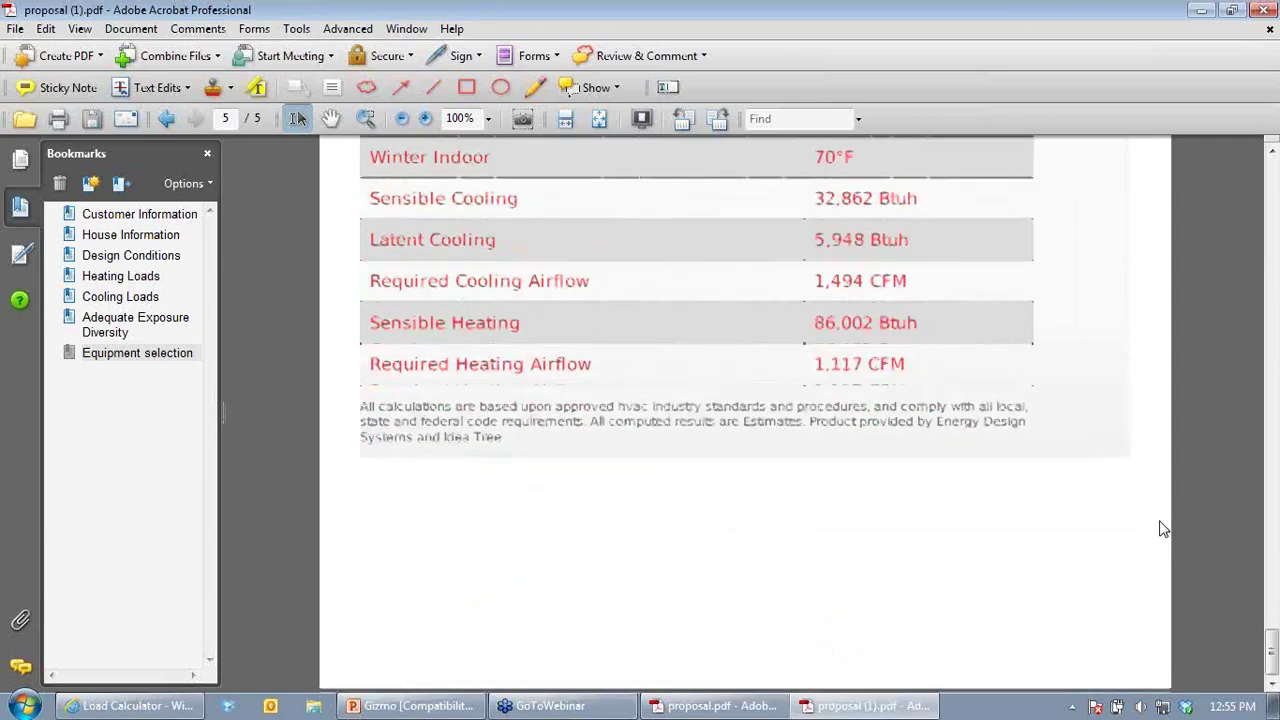
scroll(1163, 530, "up", 6)
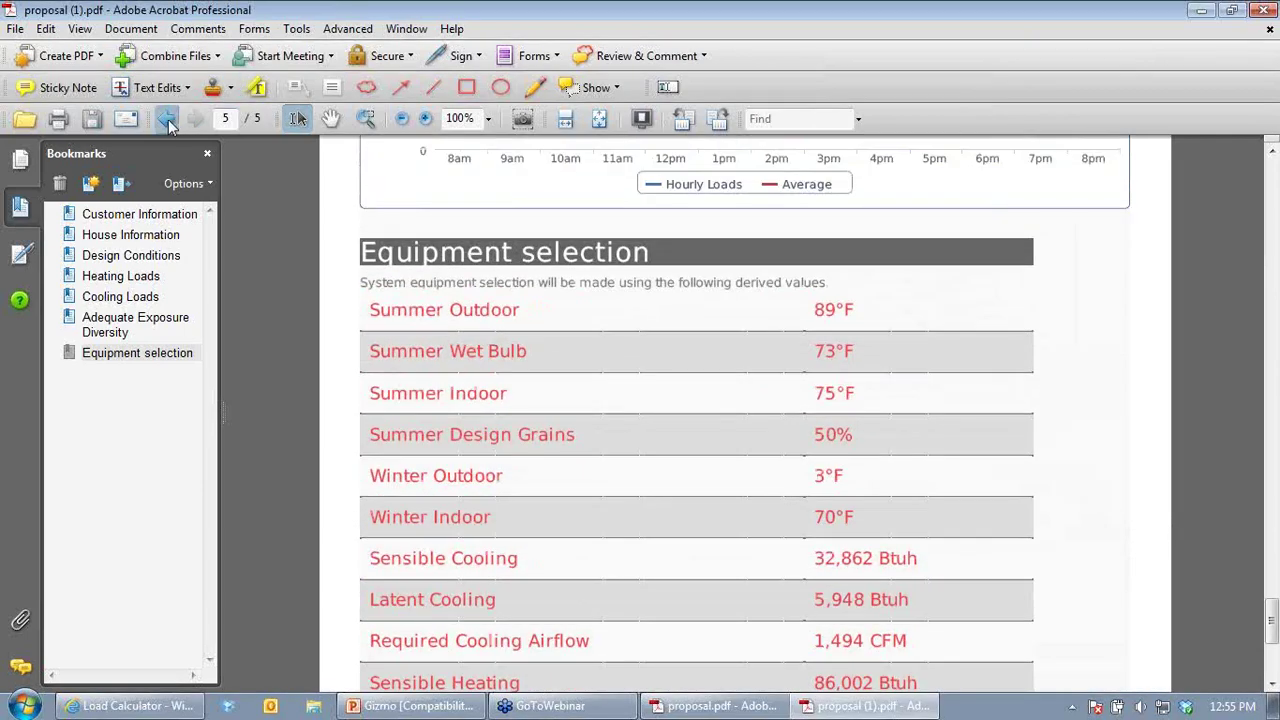
scroll(508, 285, "up", 4)
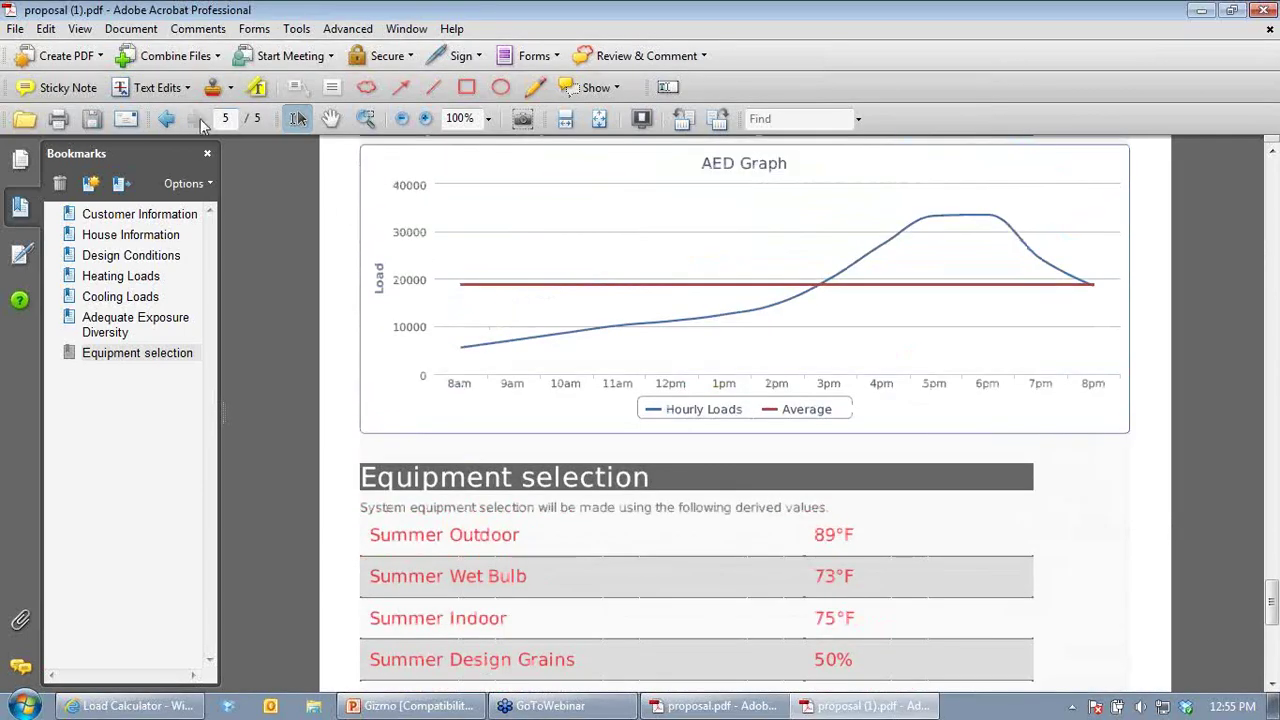
left_click(171, 126)
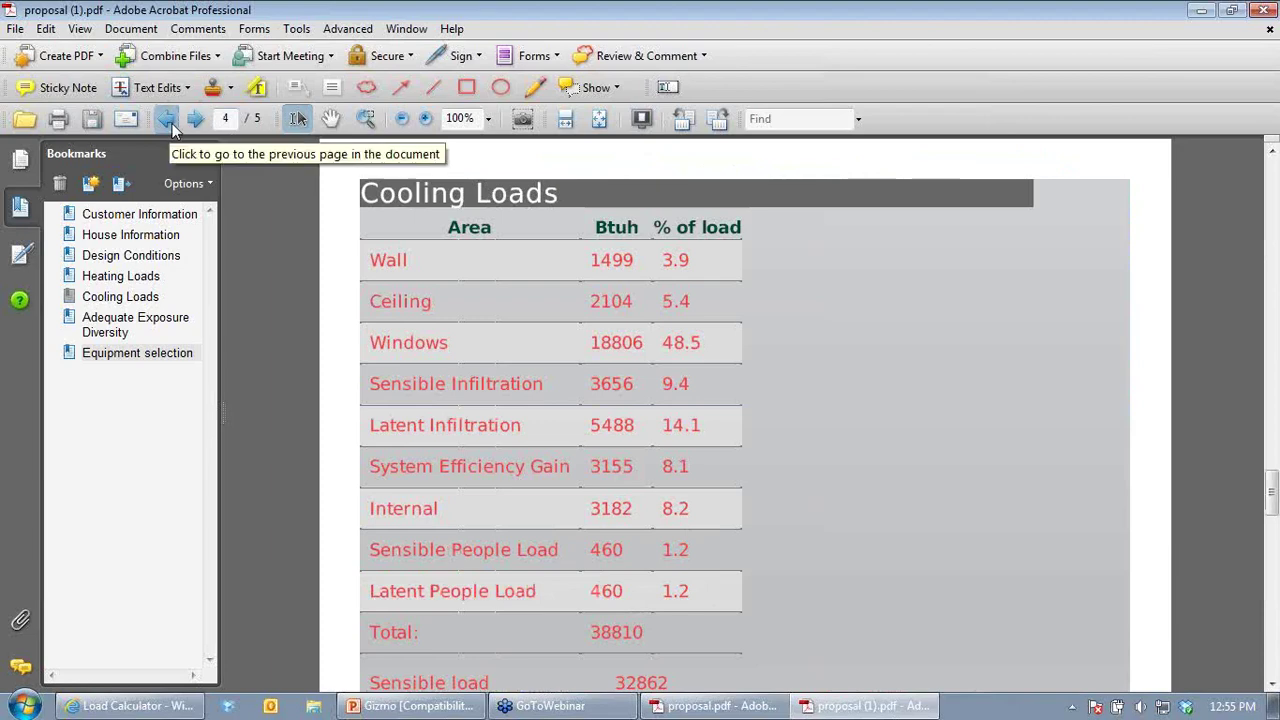
left_click(167, 119)
left_click(167, 119)
left_click(167, 119)
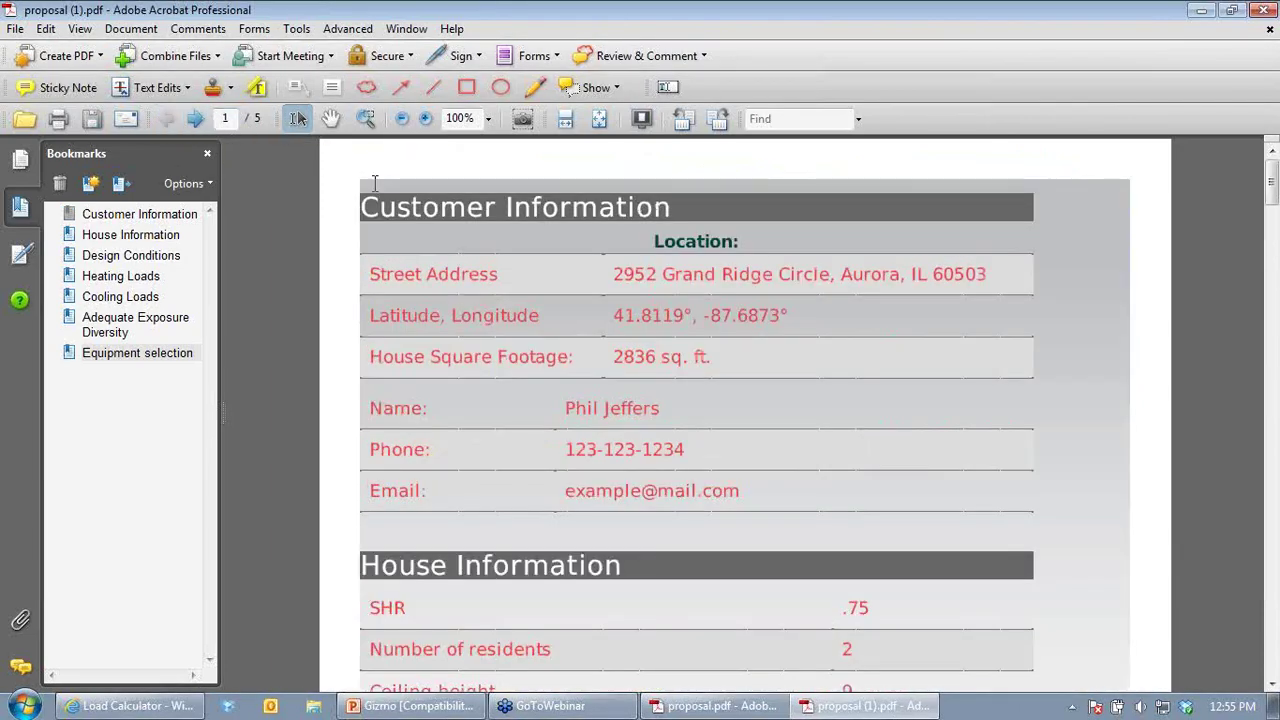
left_click(745, 706)
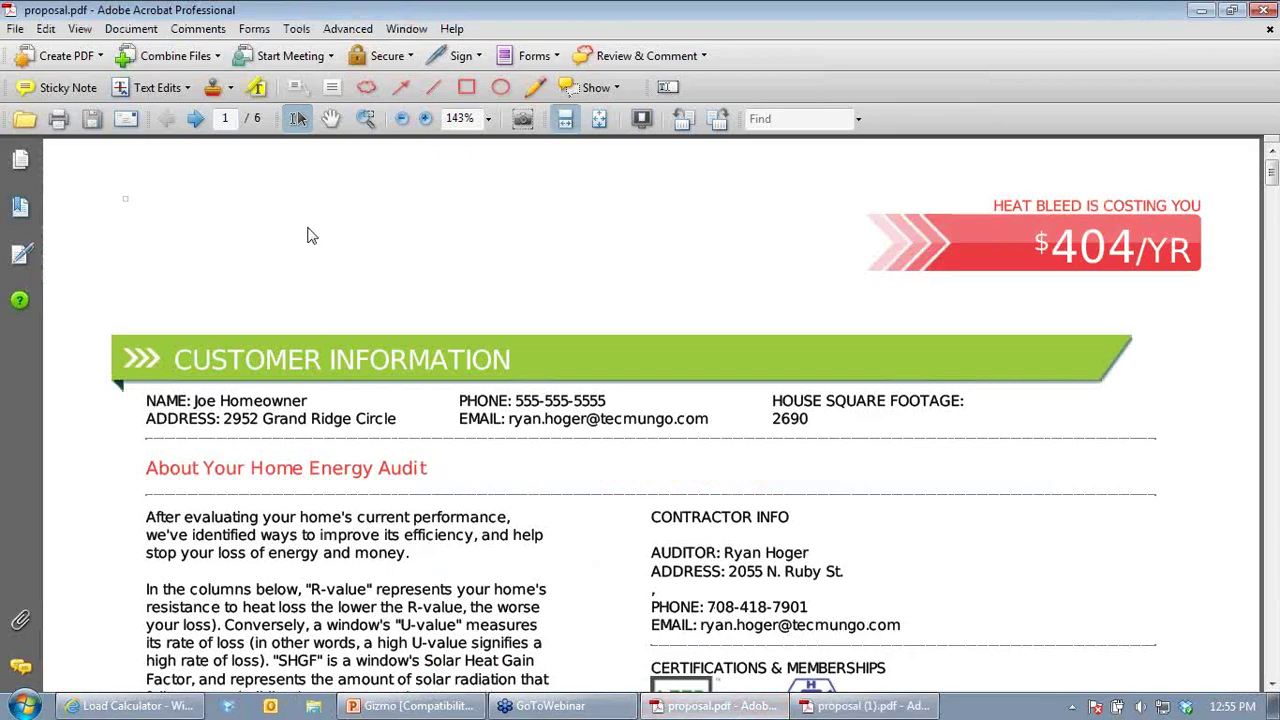
scroll(494, 262, "down", 10)
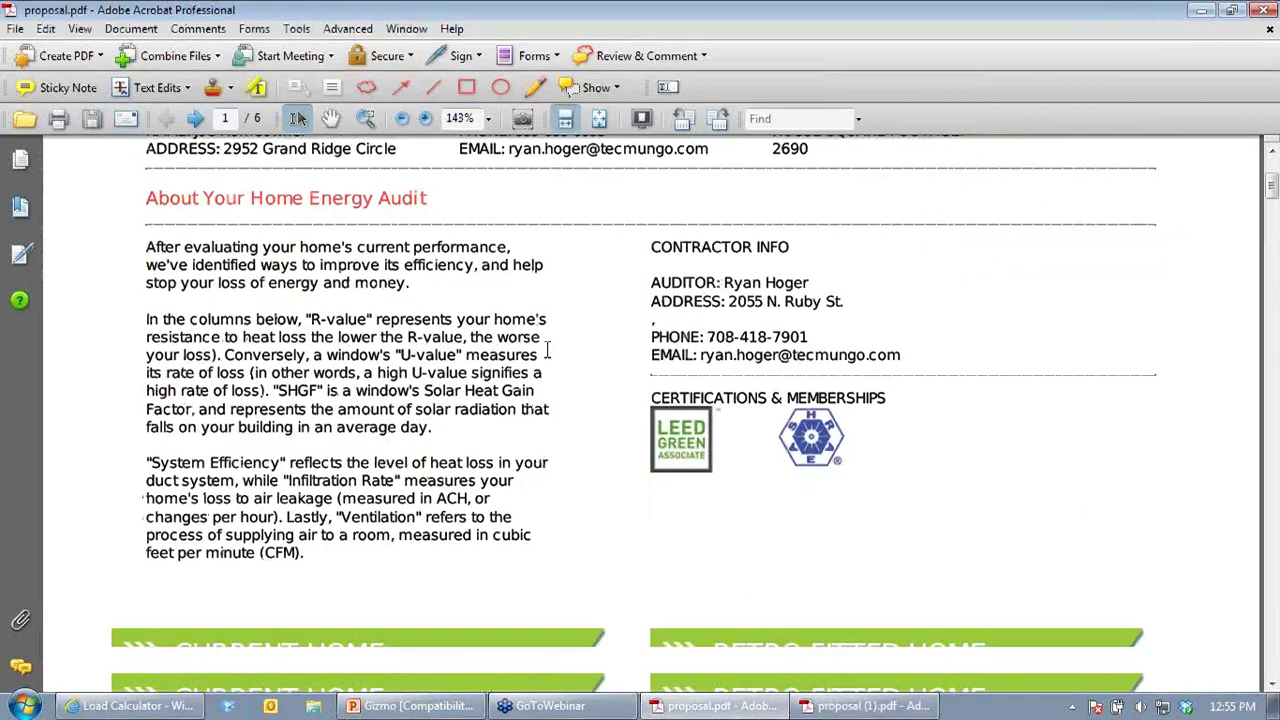
left_click(195, 119)
left_click(195, 119)
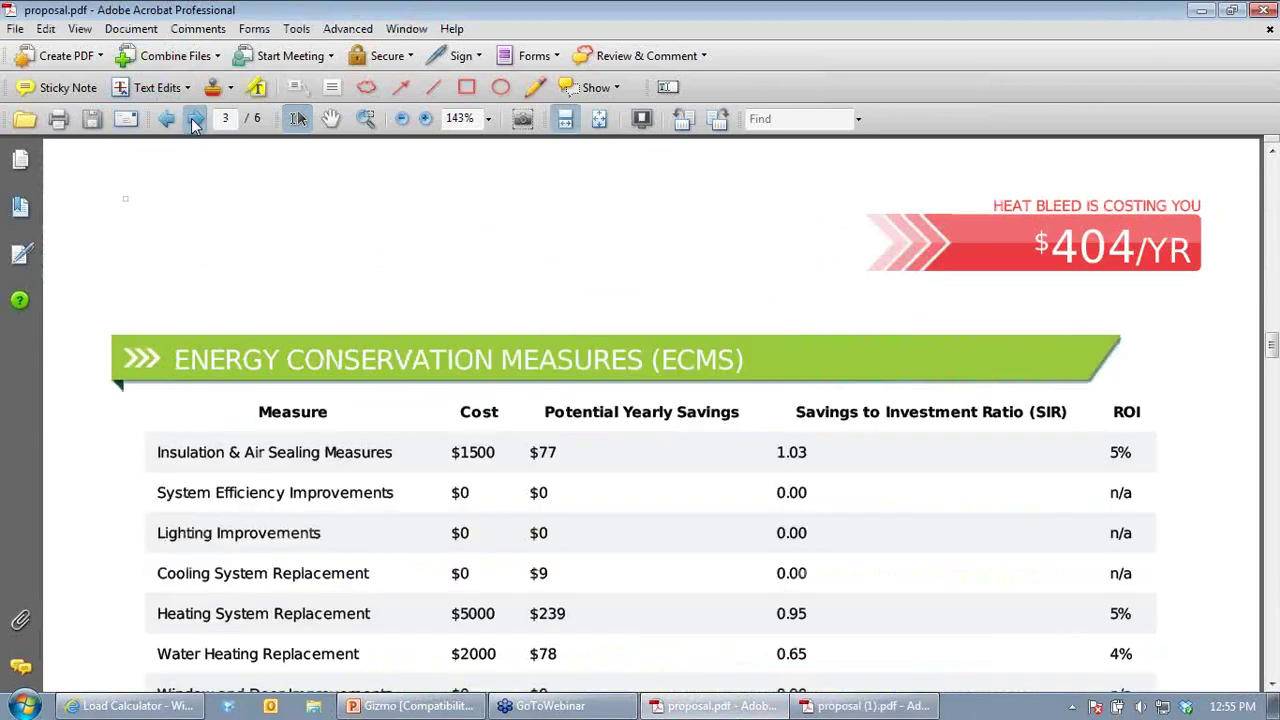
scroll(677, 471, "down", 3)
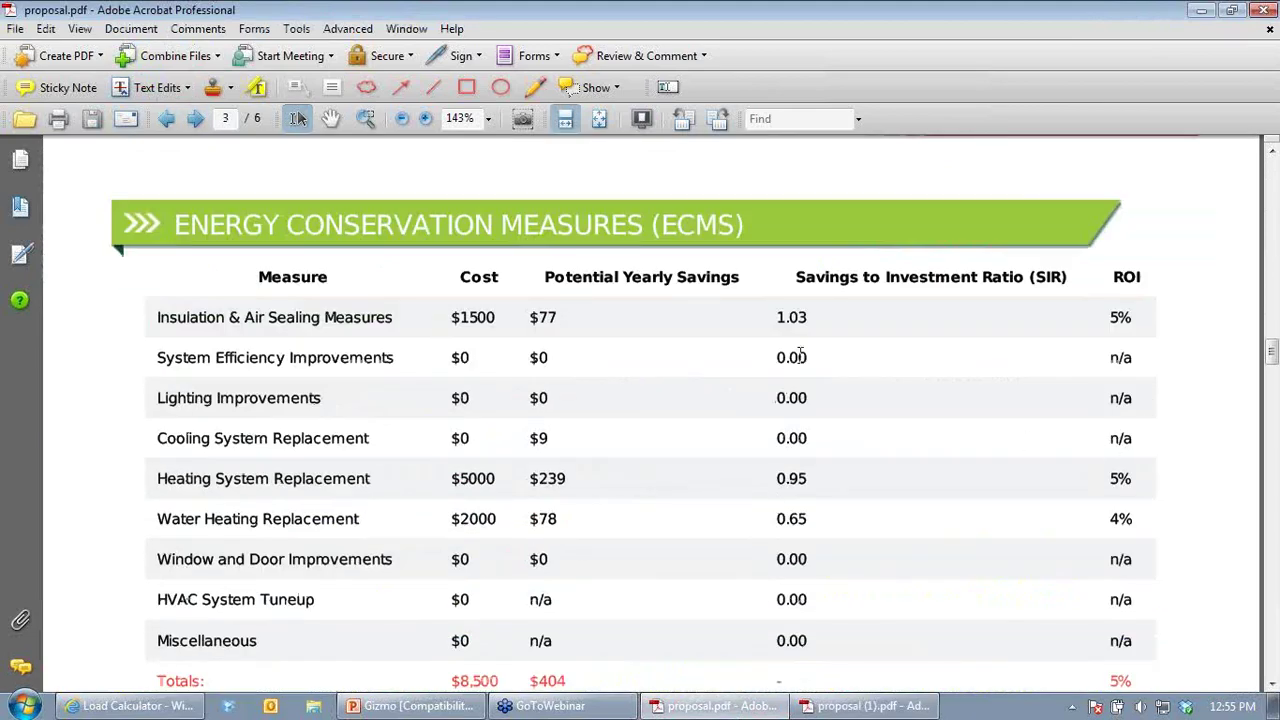
left_click(195, 119)
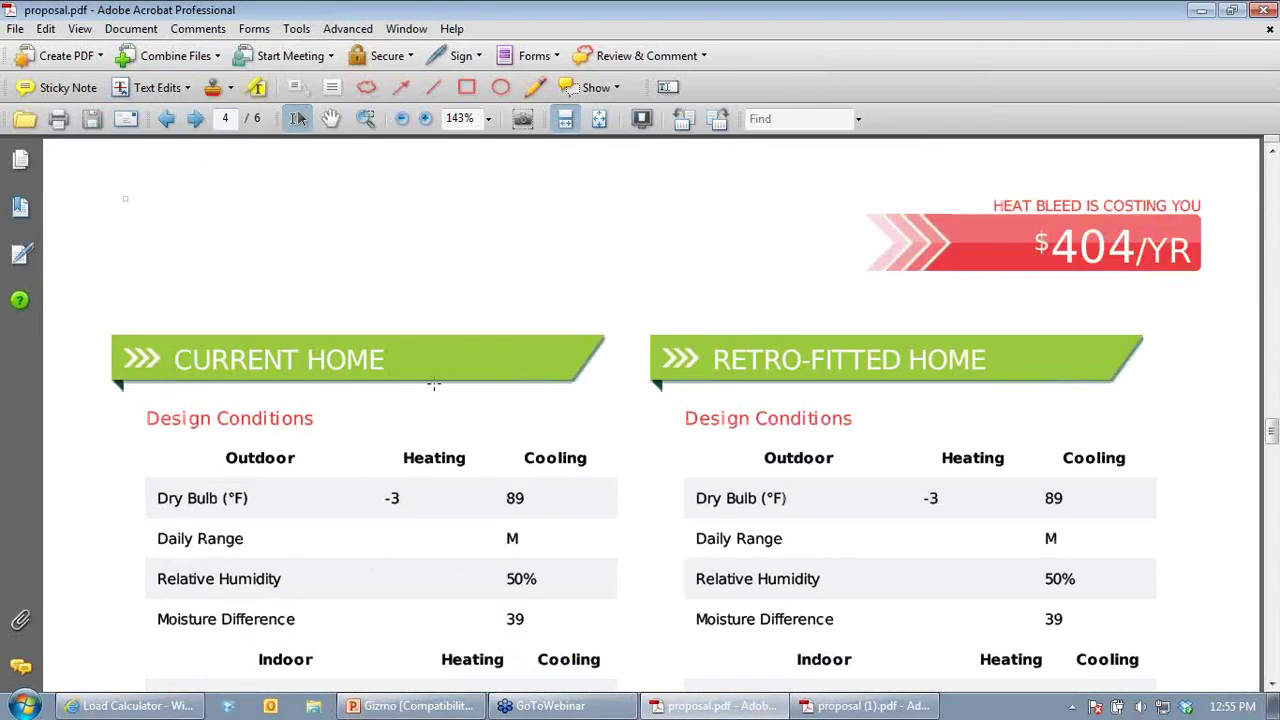
scroll(434, 383, "down", 3)
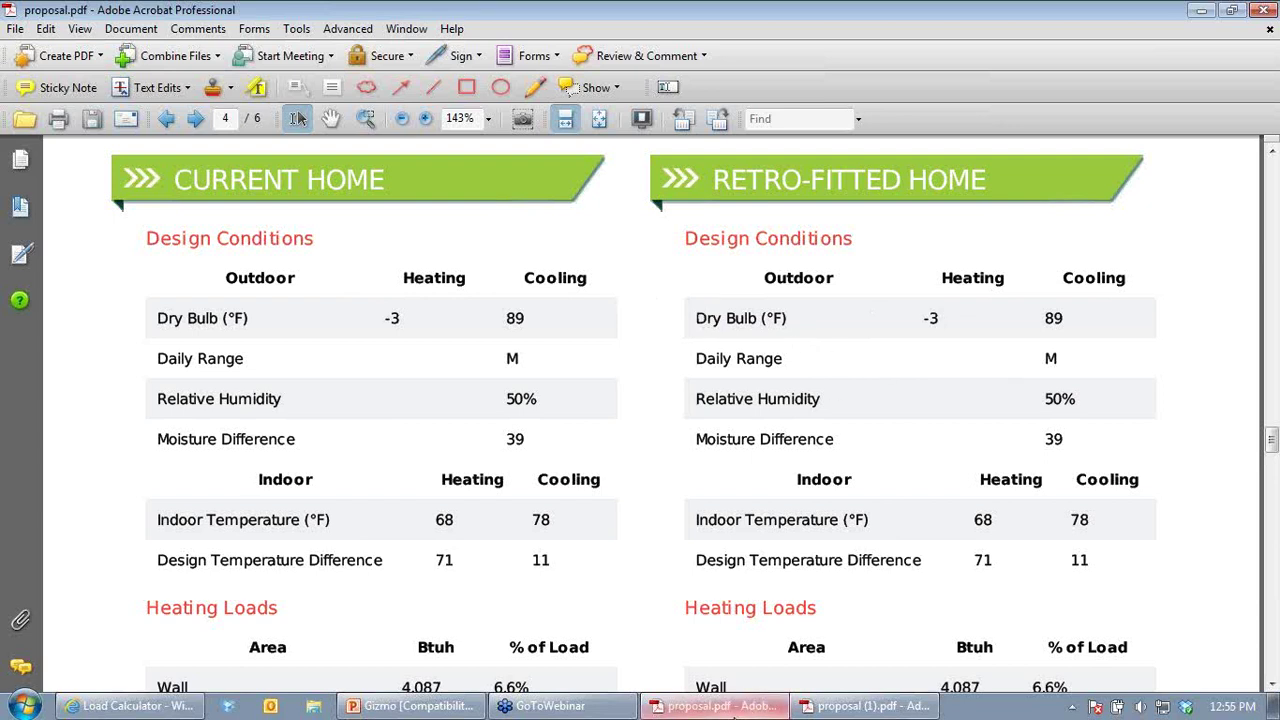
mouse_move(718, 710)
left_click(786, 668)
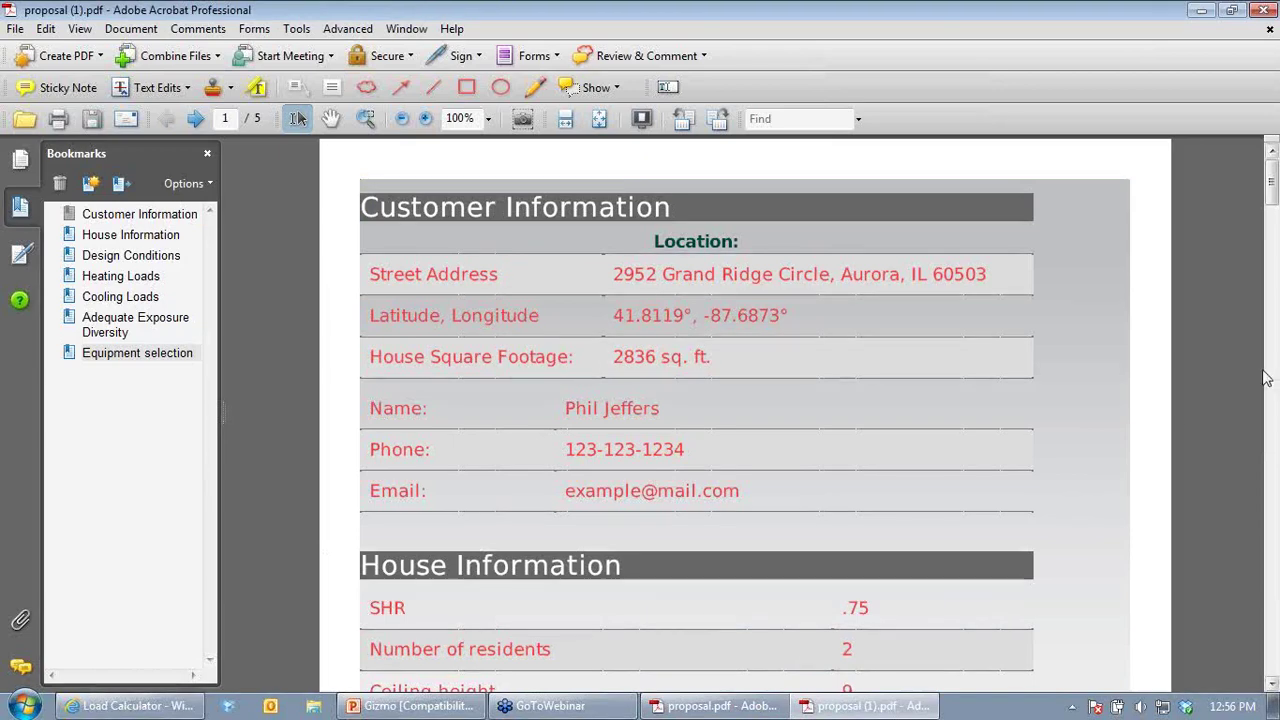
Search proposal (1).pdf for 'acca', dismiss the no-matches message, and return to Customer Information.
left_click_drag(1273, 195, 1274, 210)
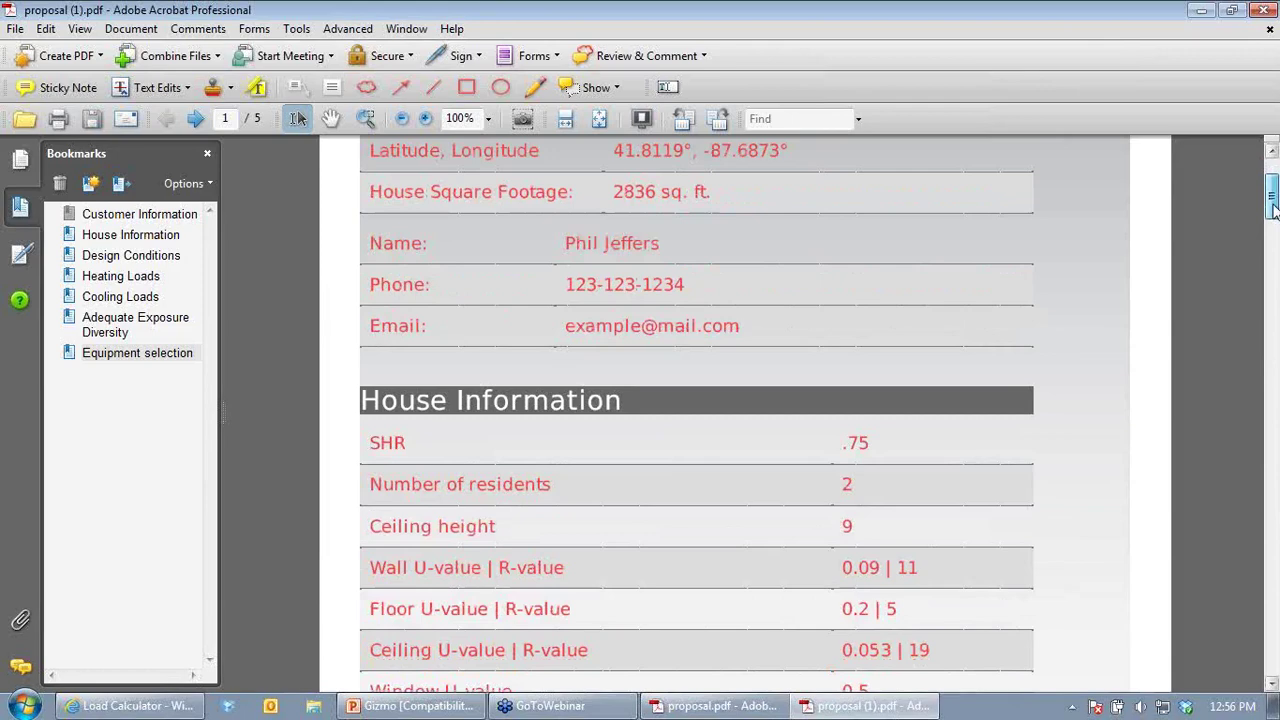
left_click_drag(1273, 210, 1274, 285)
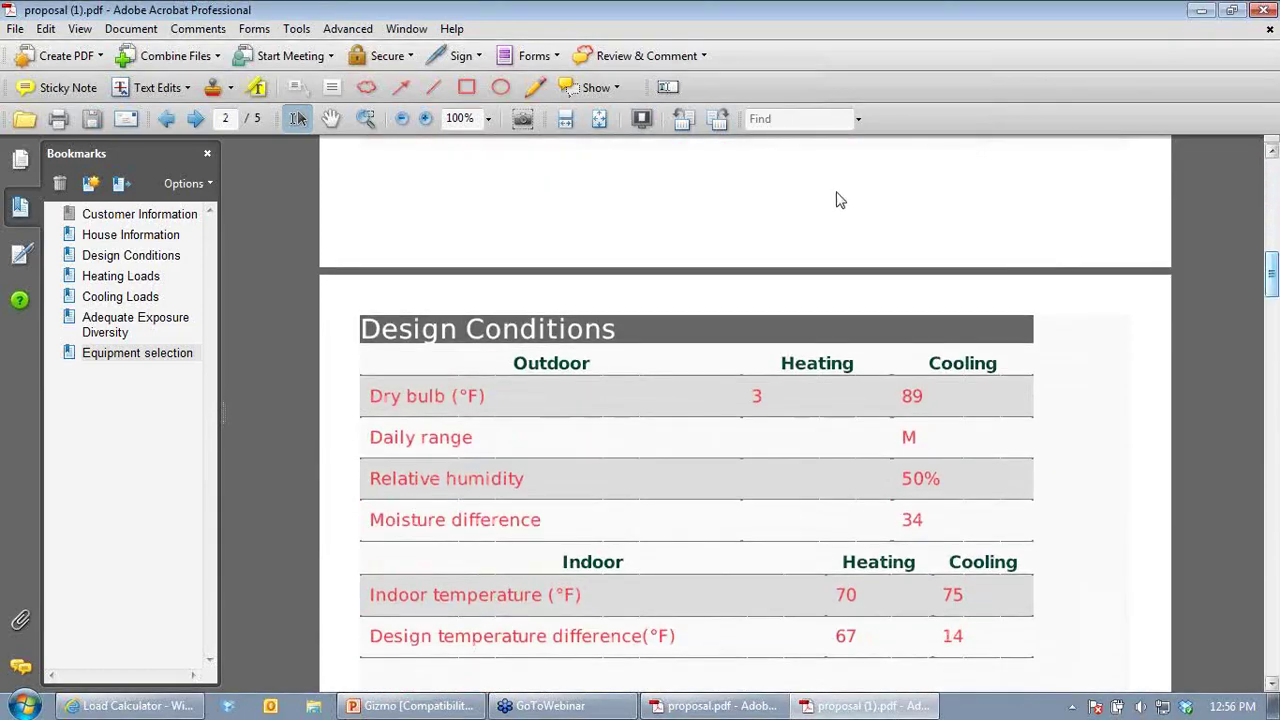
left_click(775, 121)
type("acca")
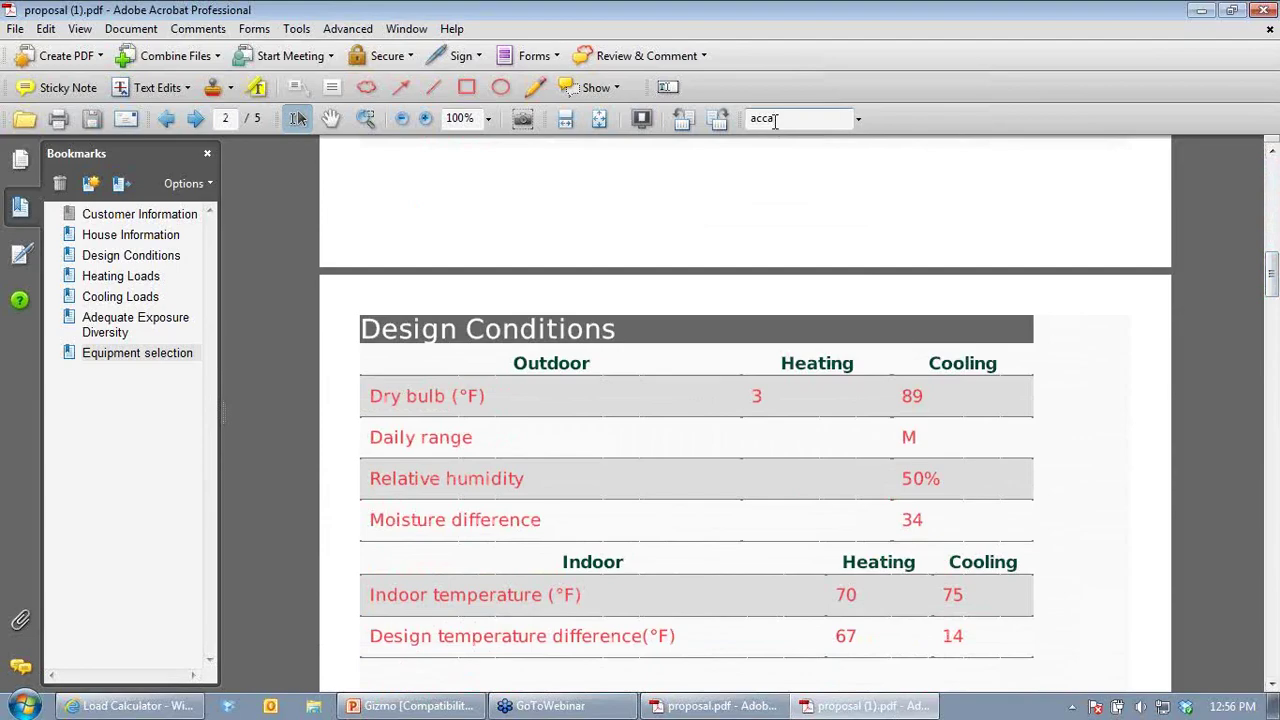
key("Return")
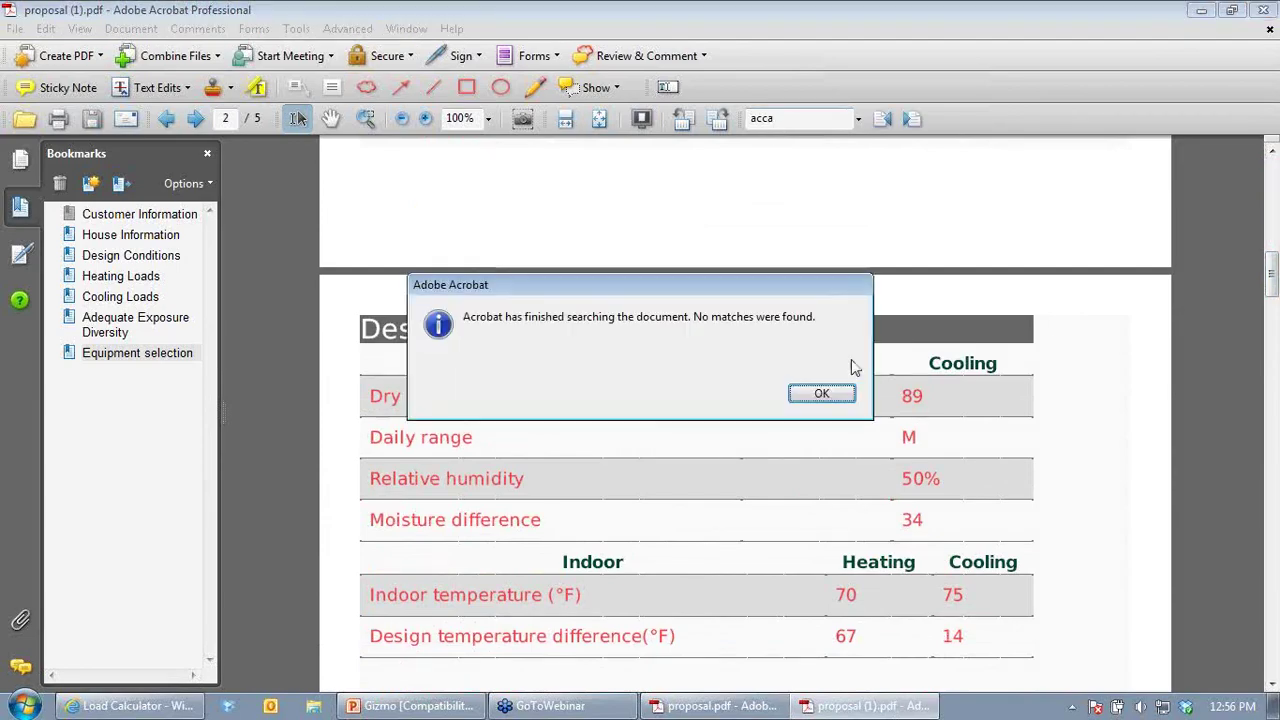
left_click(828, 390)
left_click_drag(1271, 276, 1250, 160)
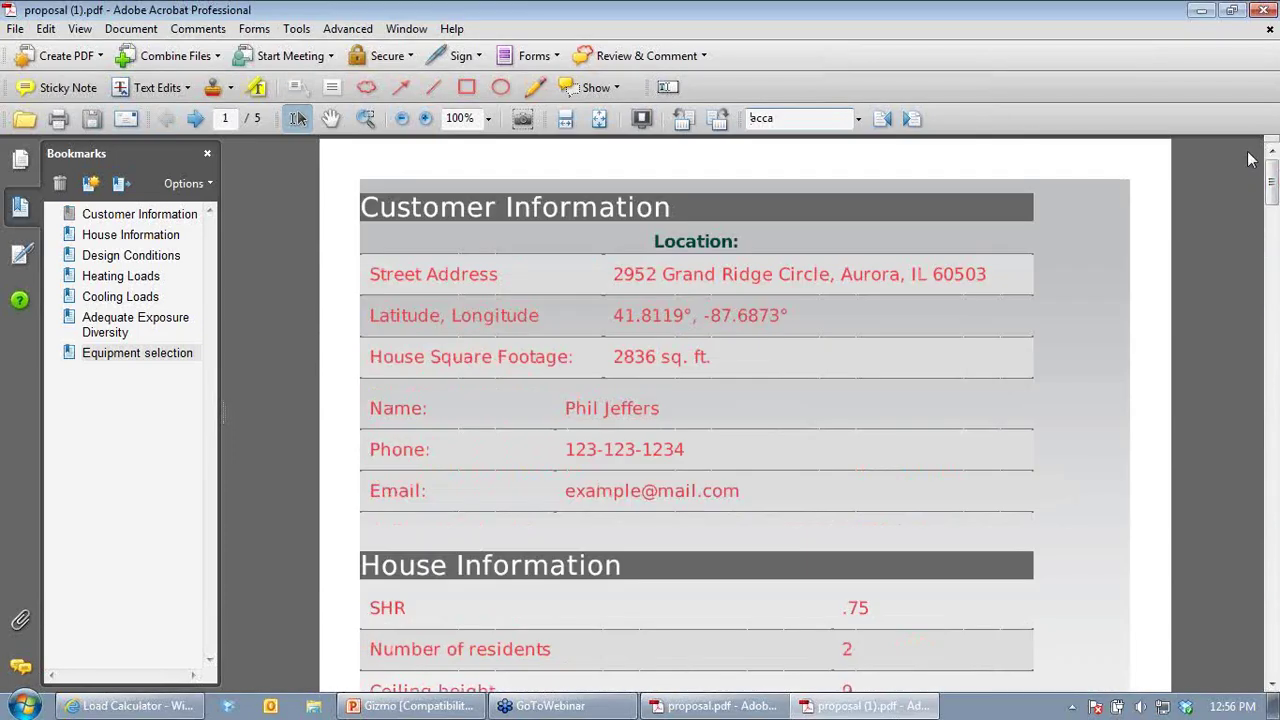